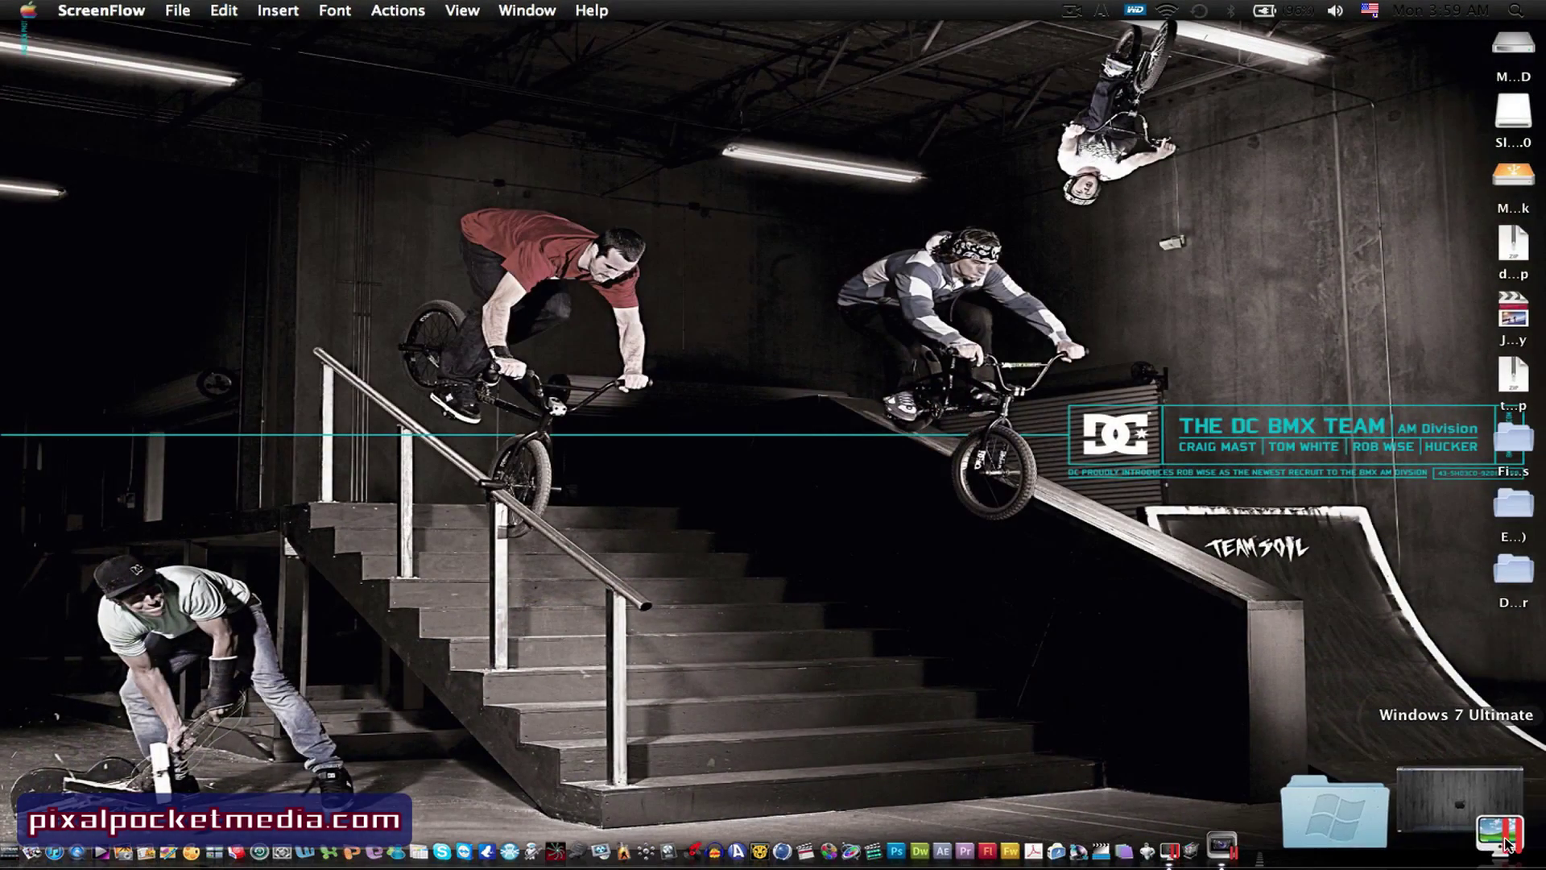
Step: Switch to the Windows 7 Ultimate virtual machine in Parallels Desktop and show it in full screen
click(1504, 841)
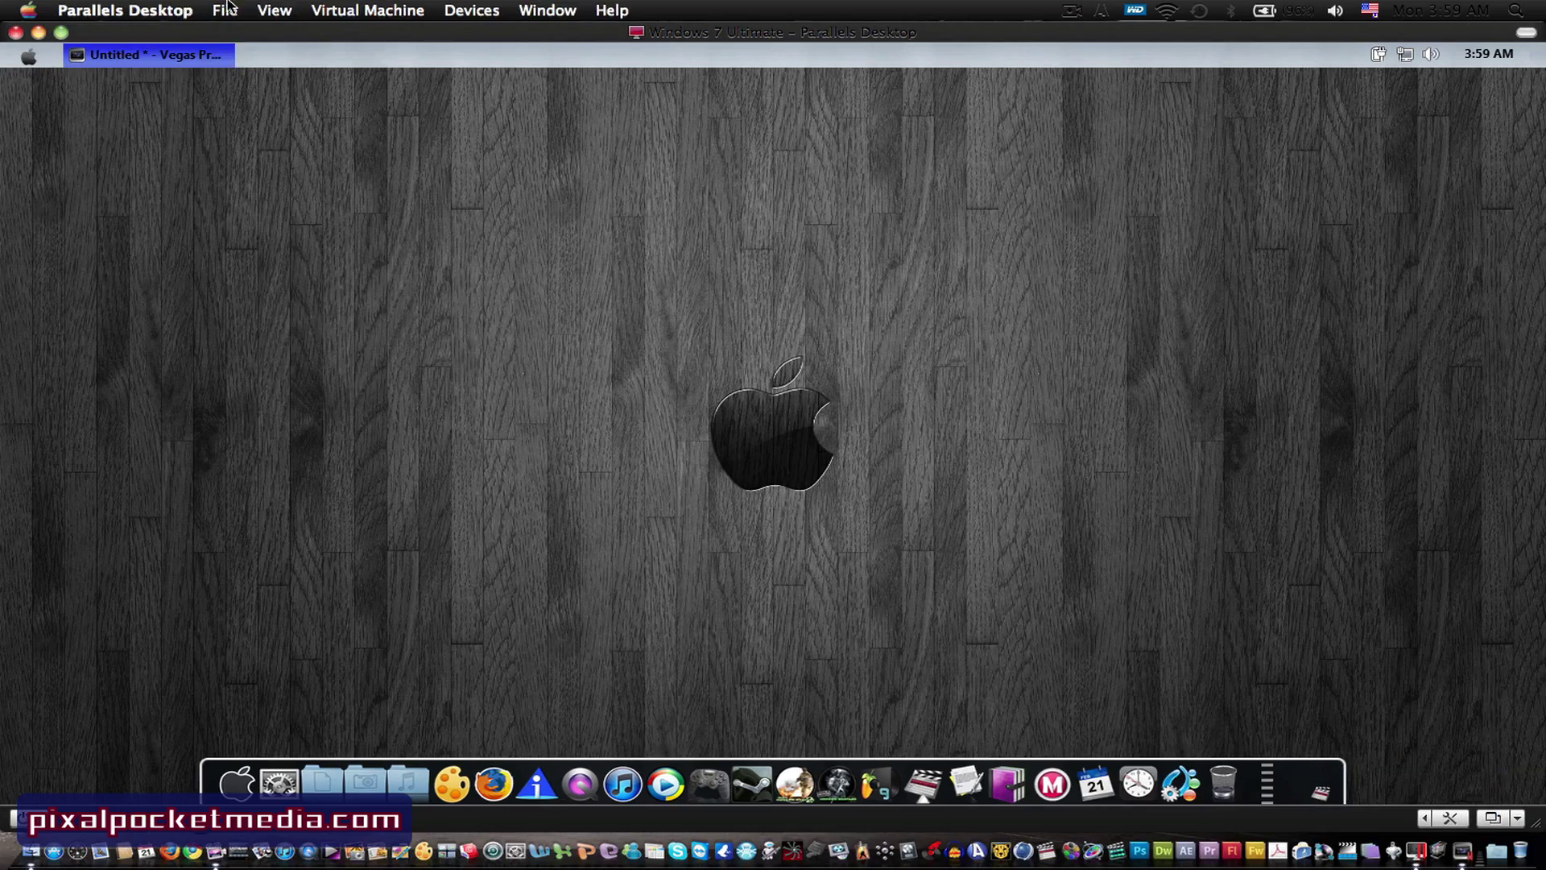
click(273, 11)
click(484, 206)
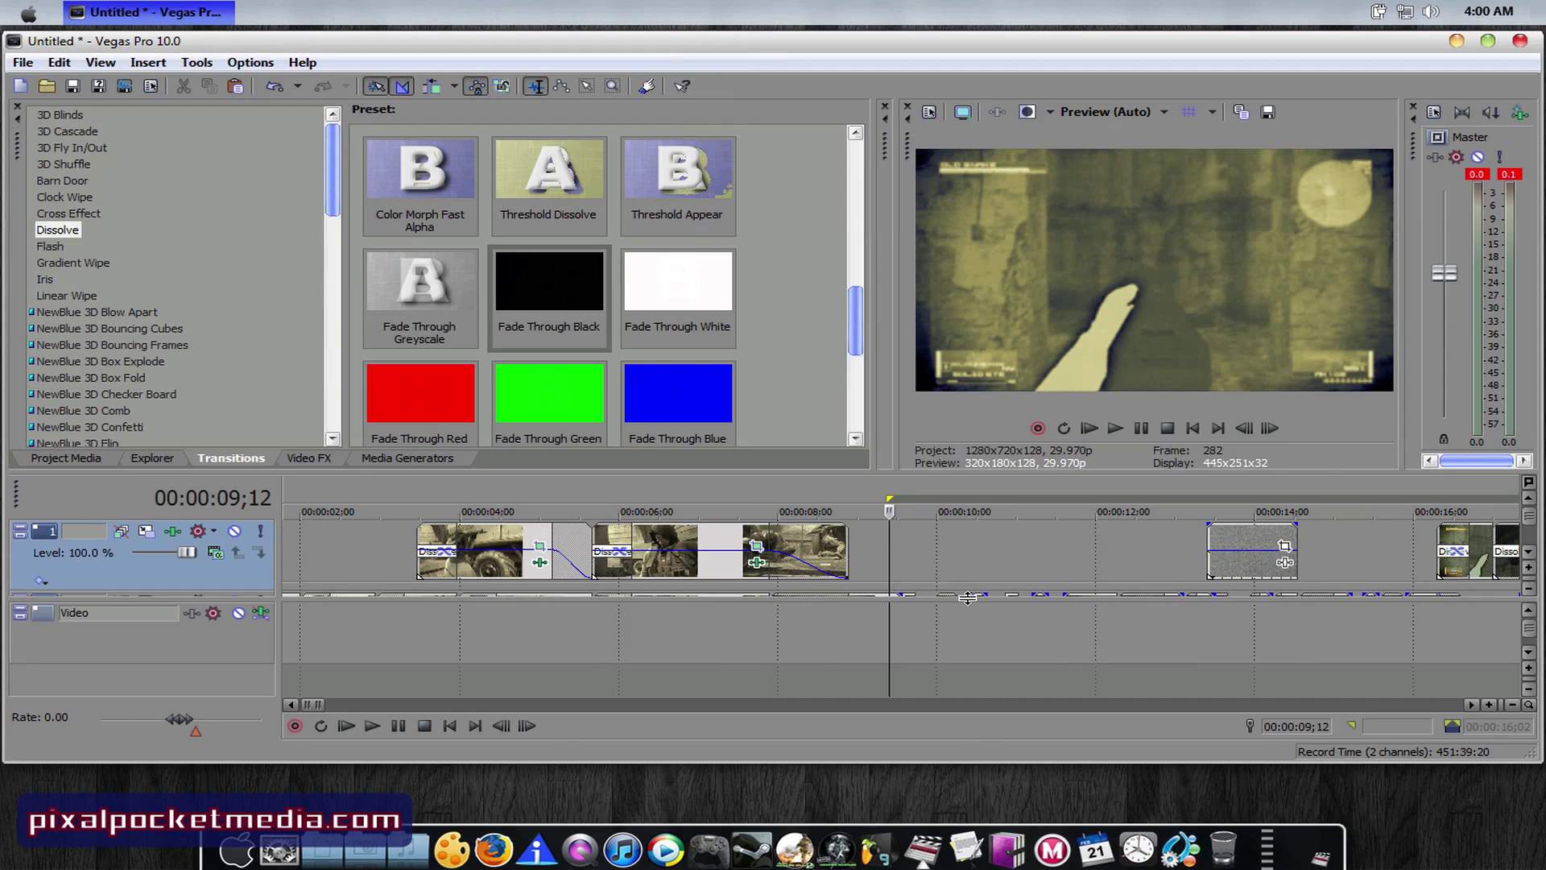
Step: Enlarge the main track area to bring video track 2 into view and look over the clips on both tracks
drag(963, 614, 950, 686)
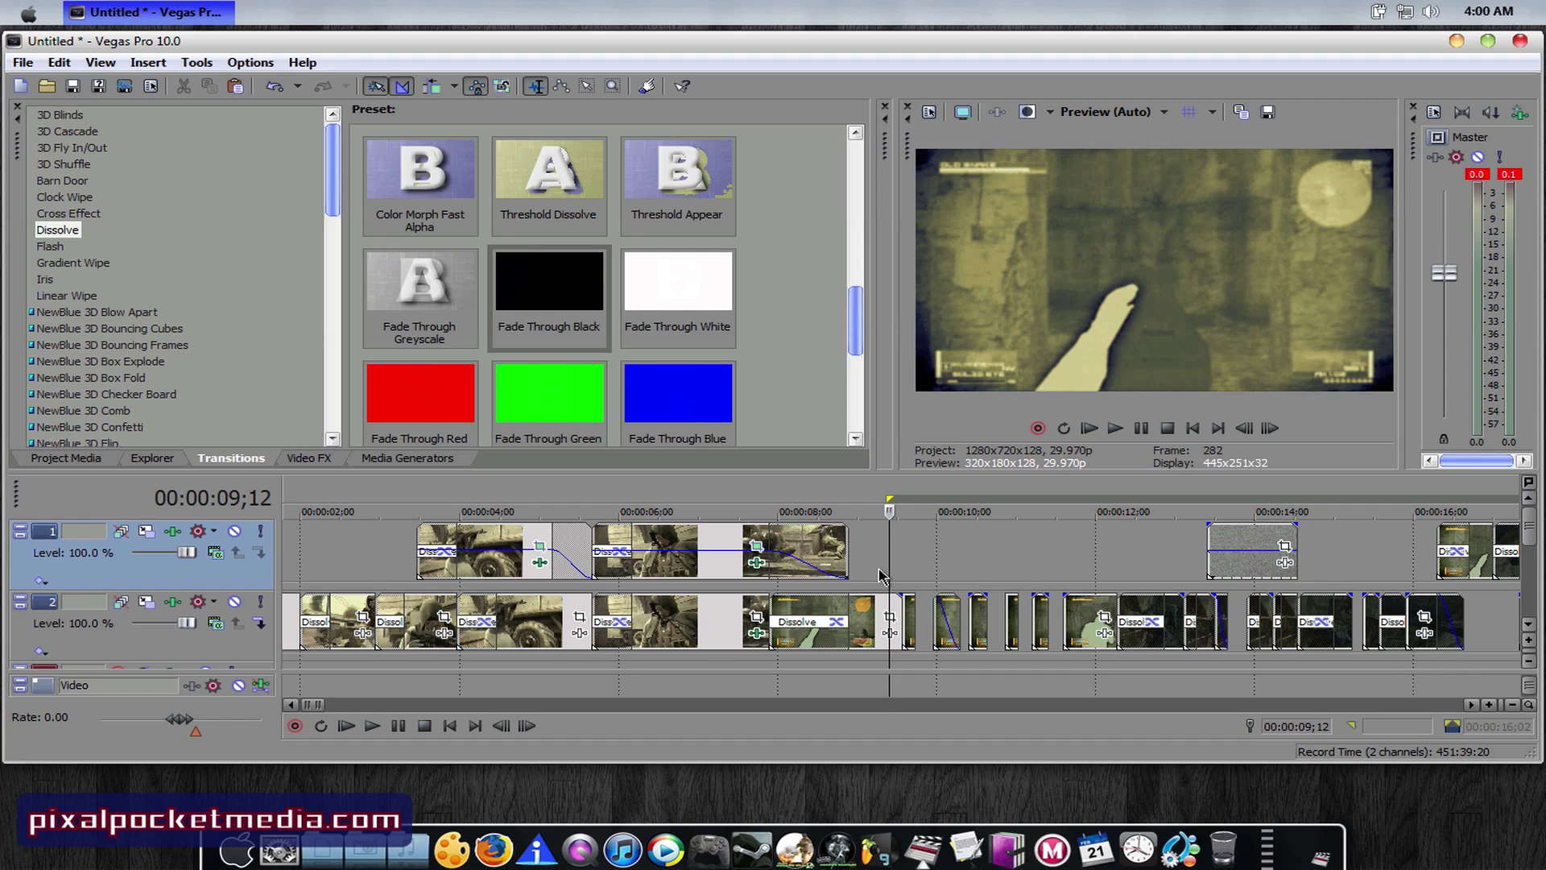
click(1471, 706)
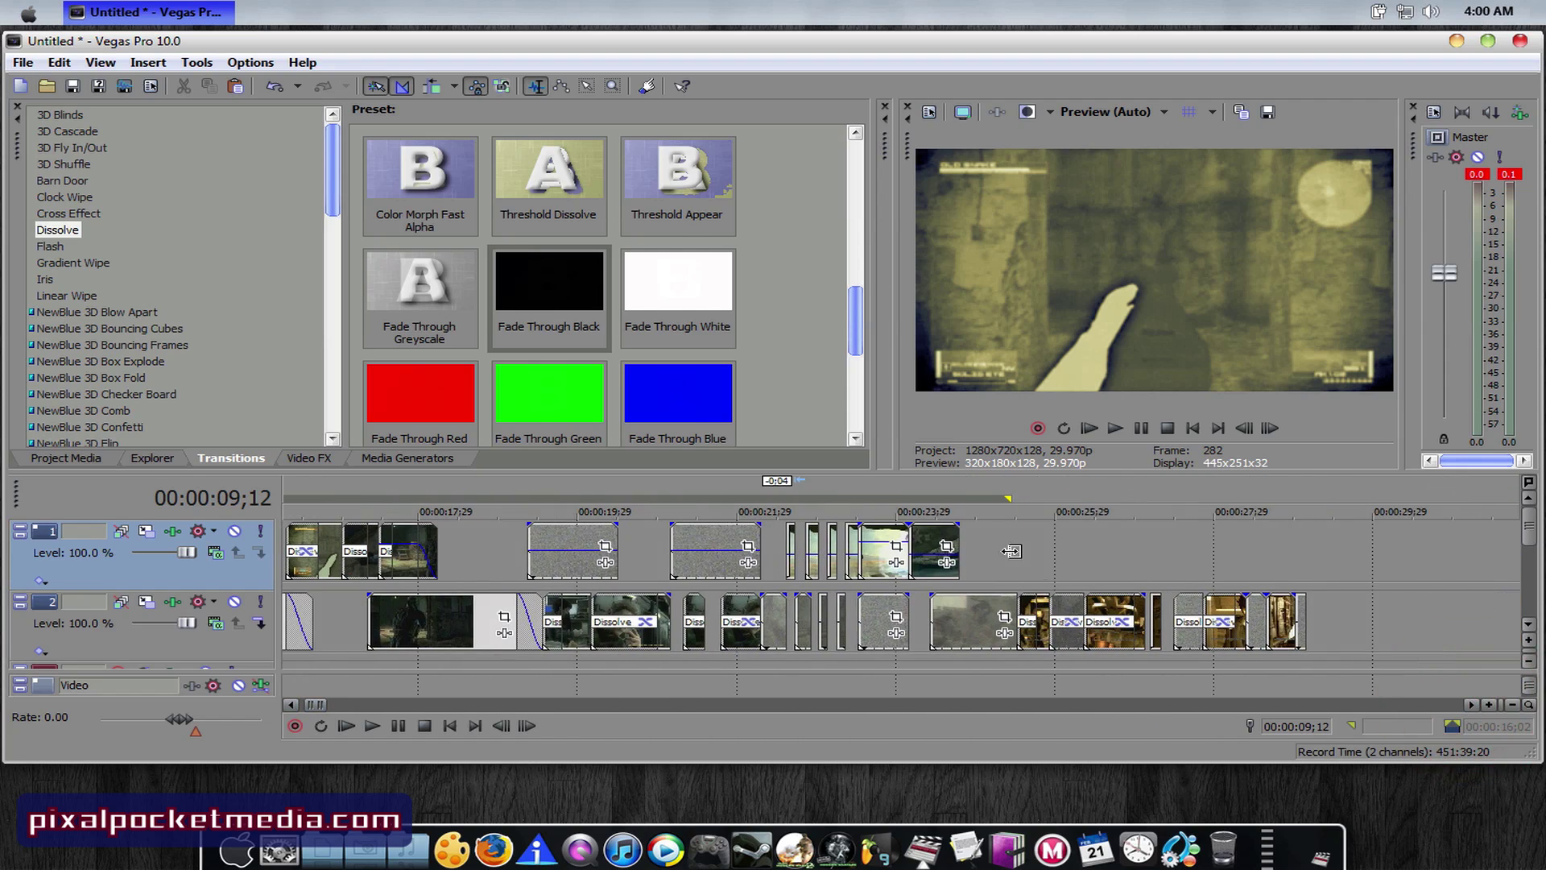
click(293, 706)
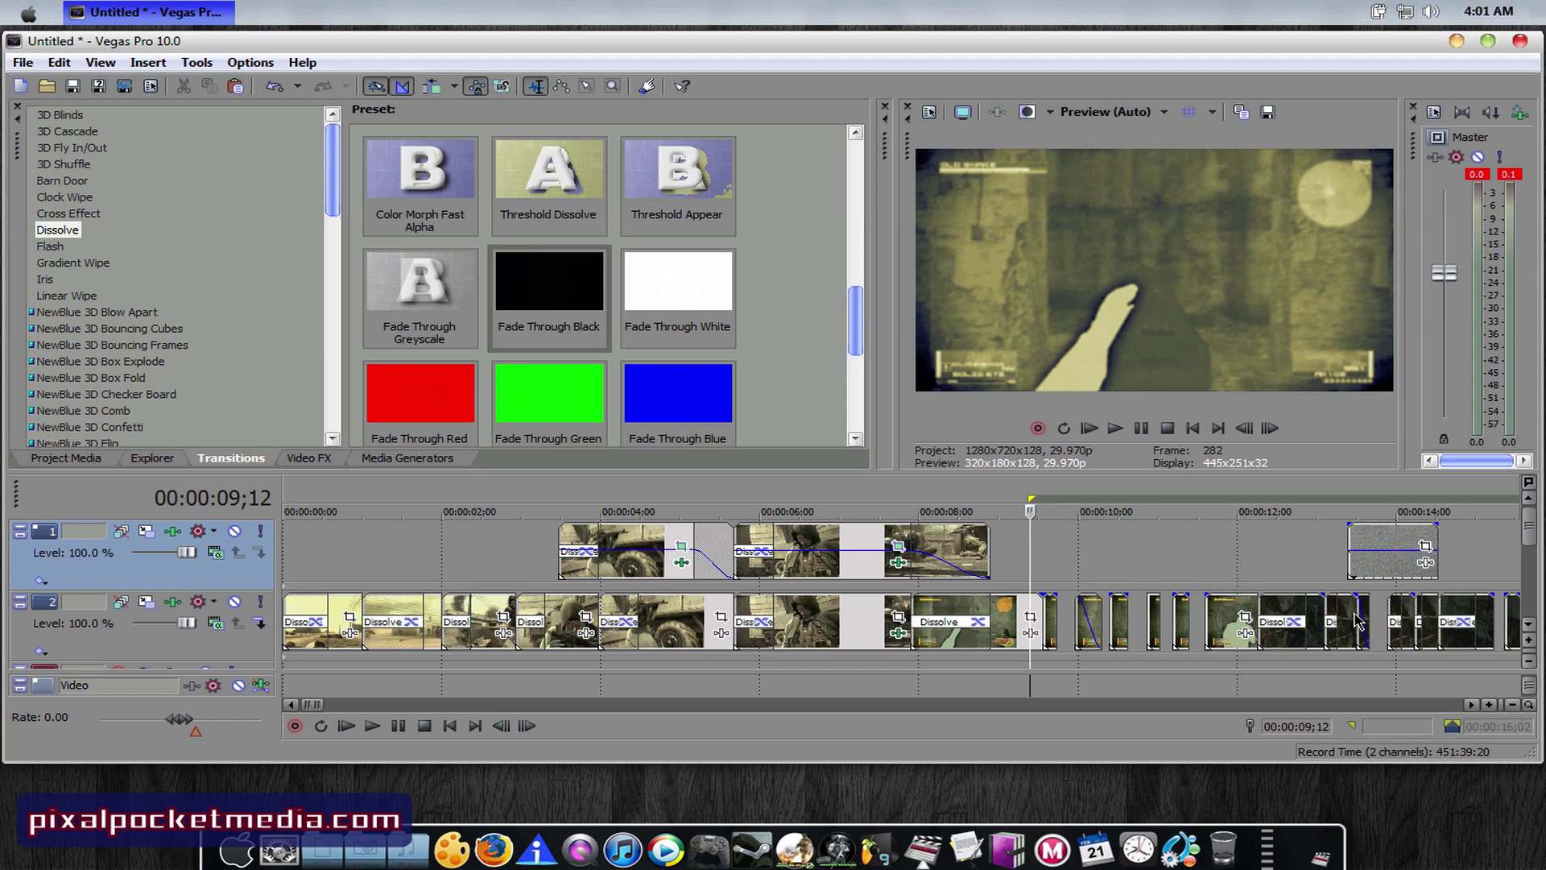
click(1471, 706)
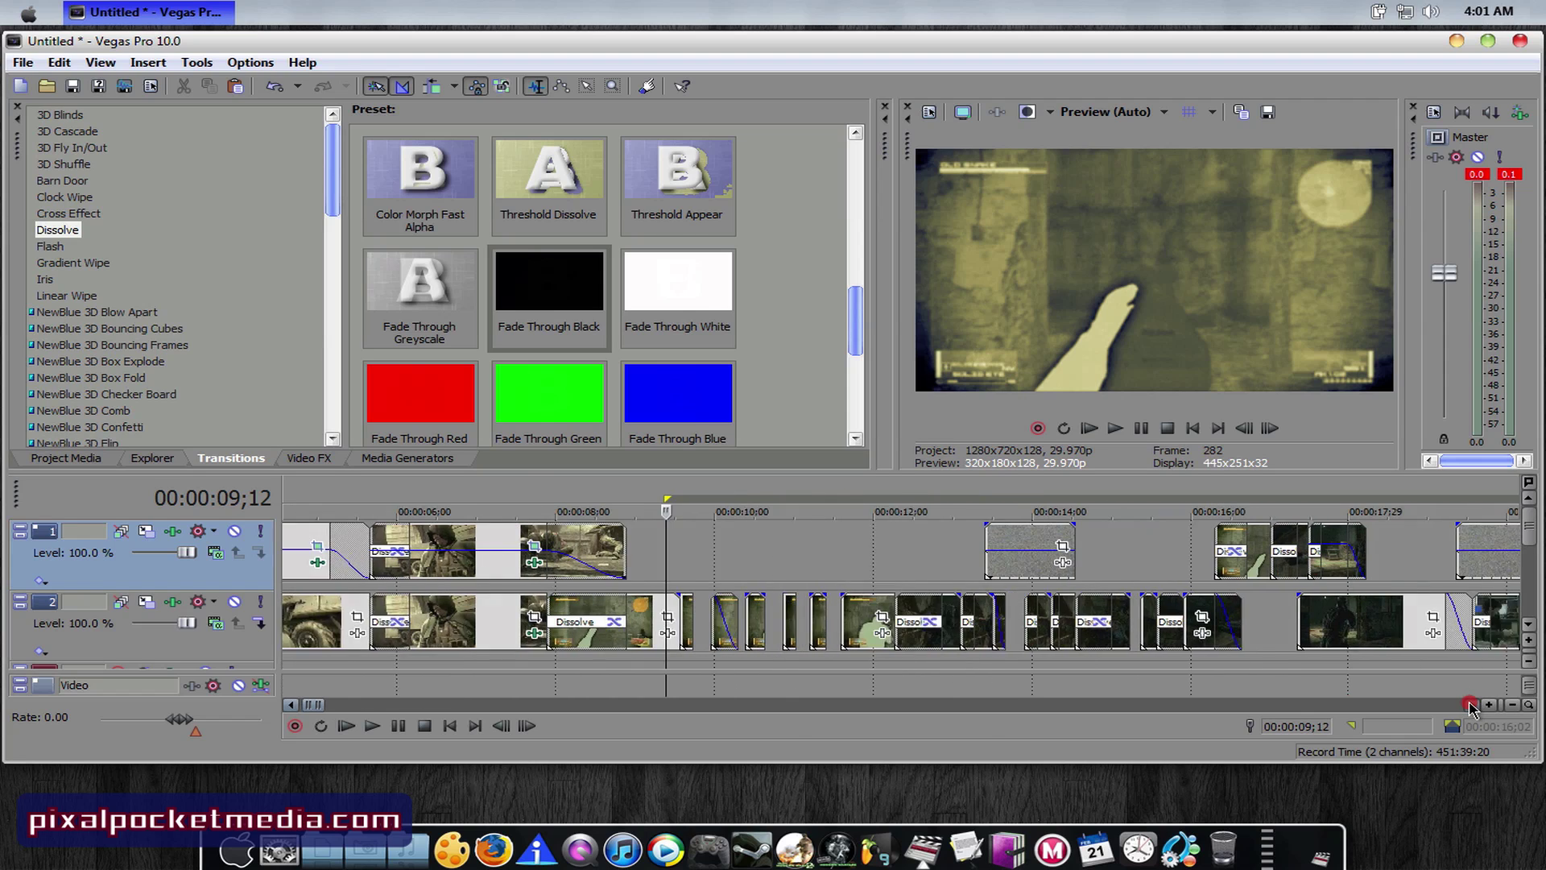
click(292, 705)
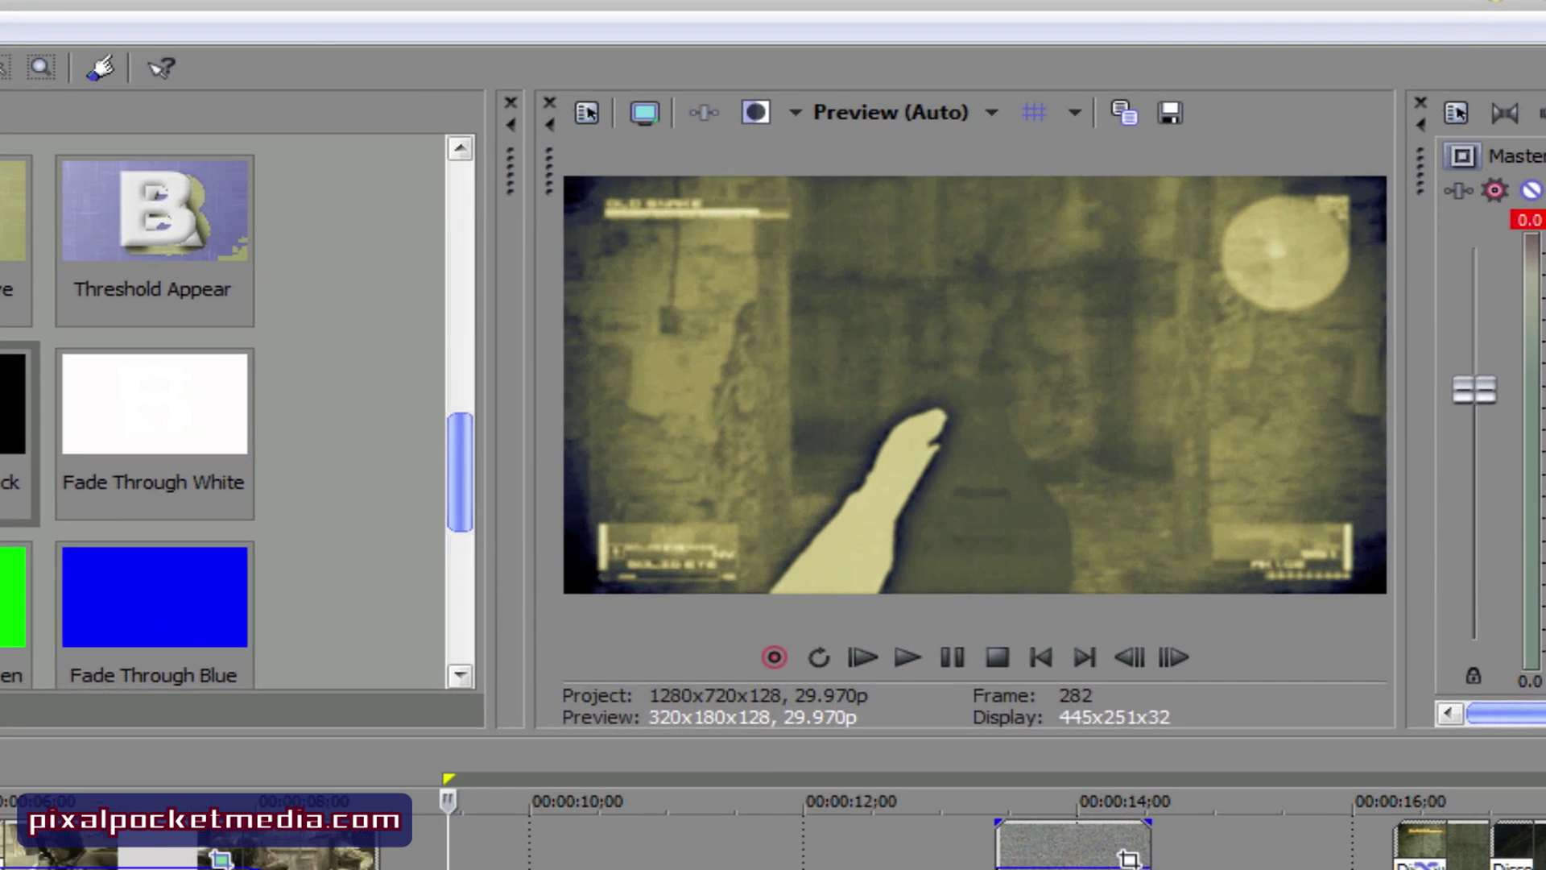
Step: Play back the edit from 00:00:09;12 and return the cursor to that position
key(space)
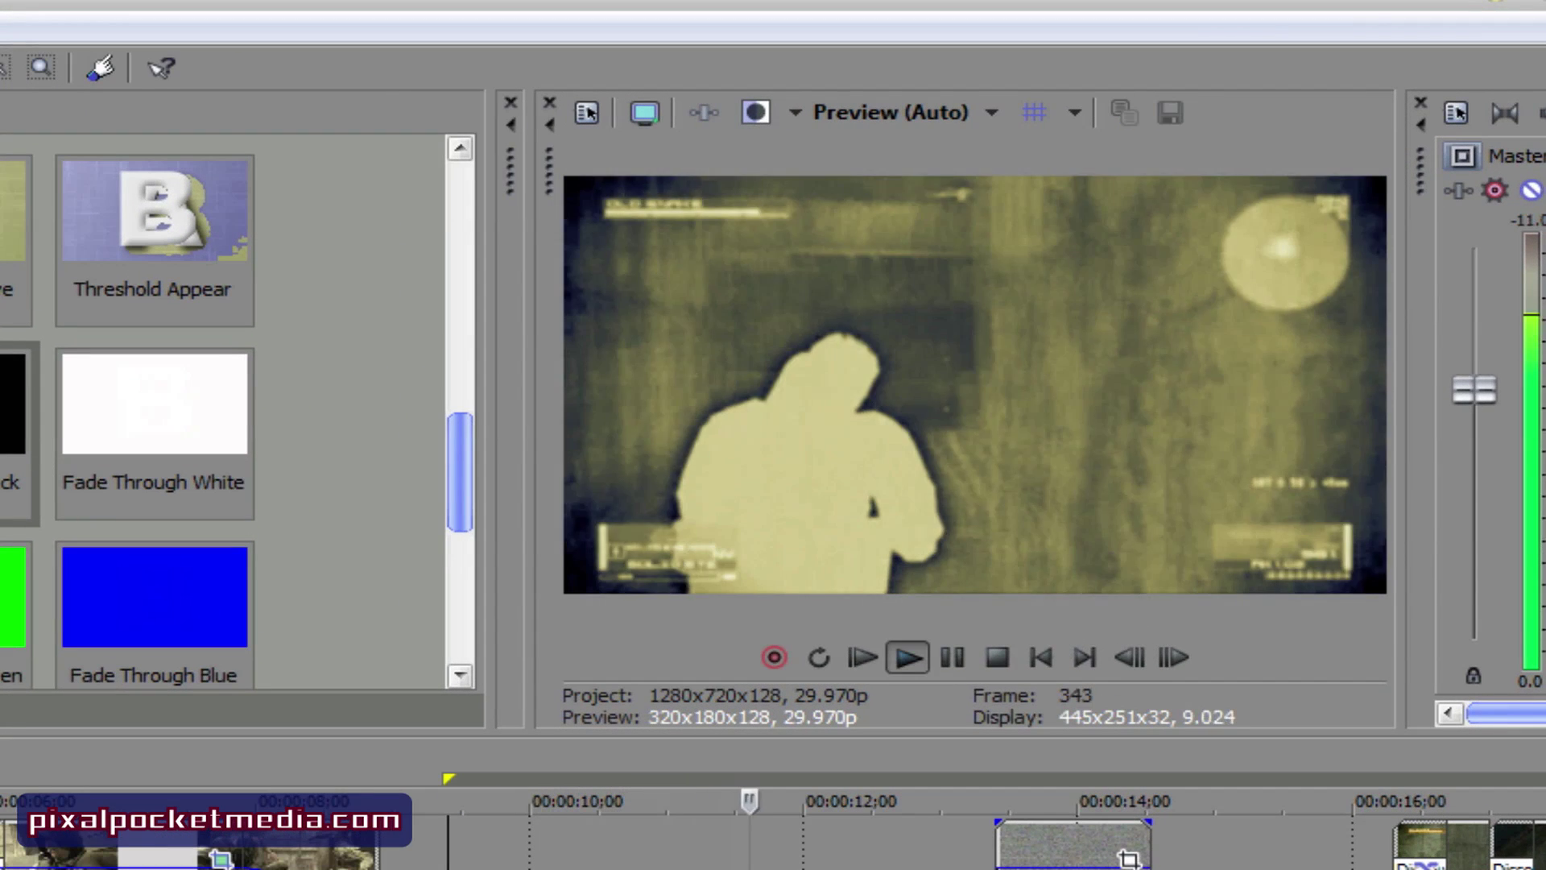
key(space)
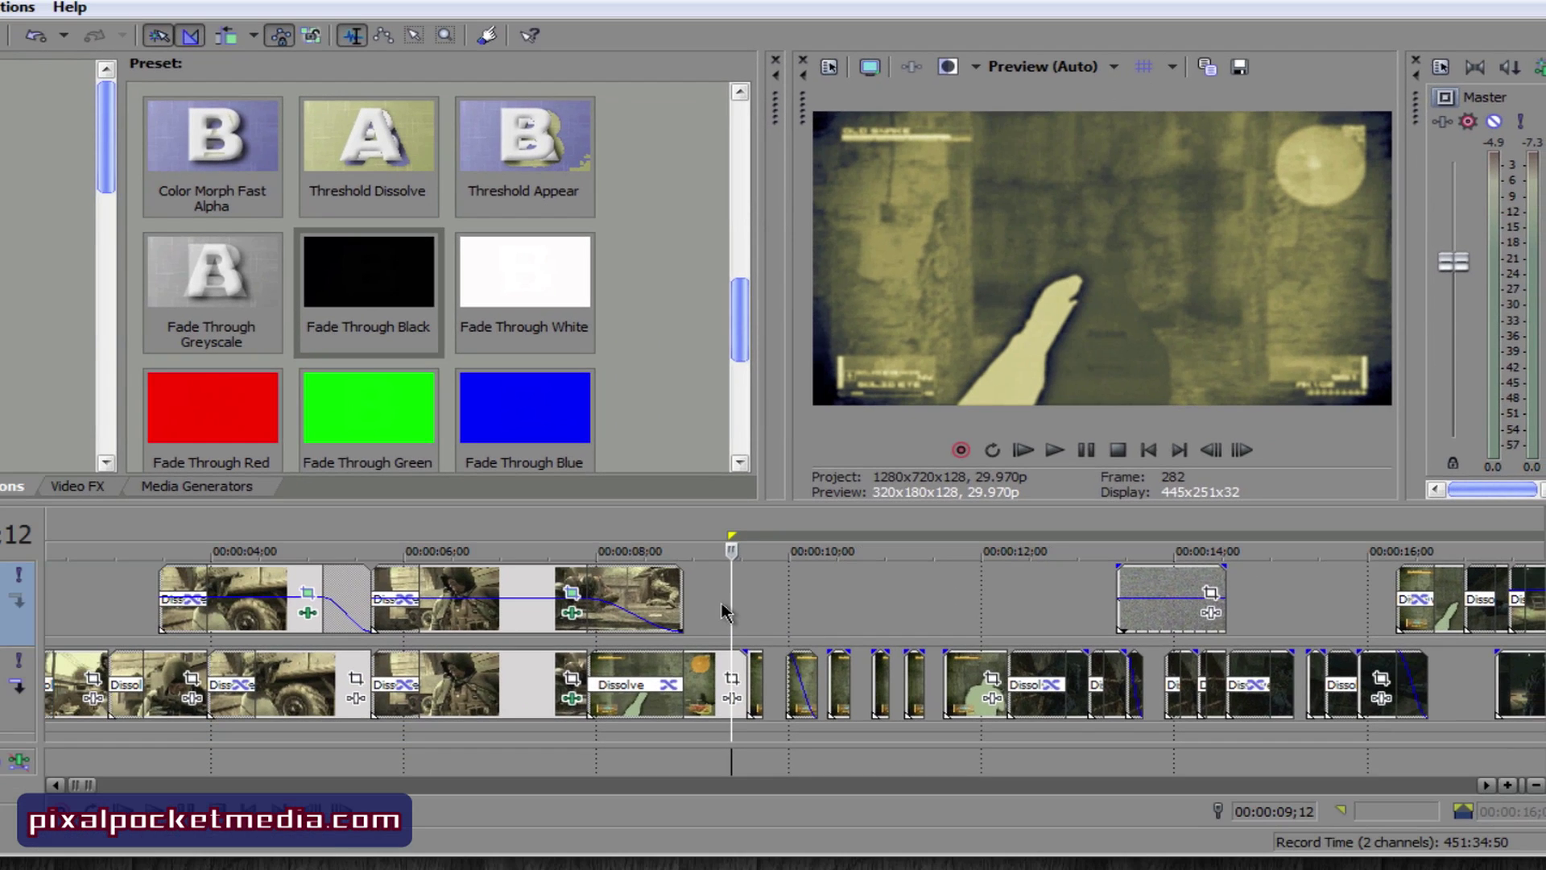
key(space)
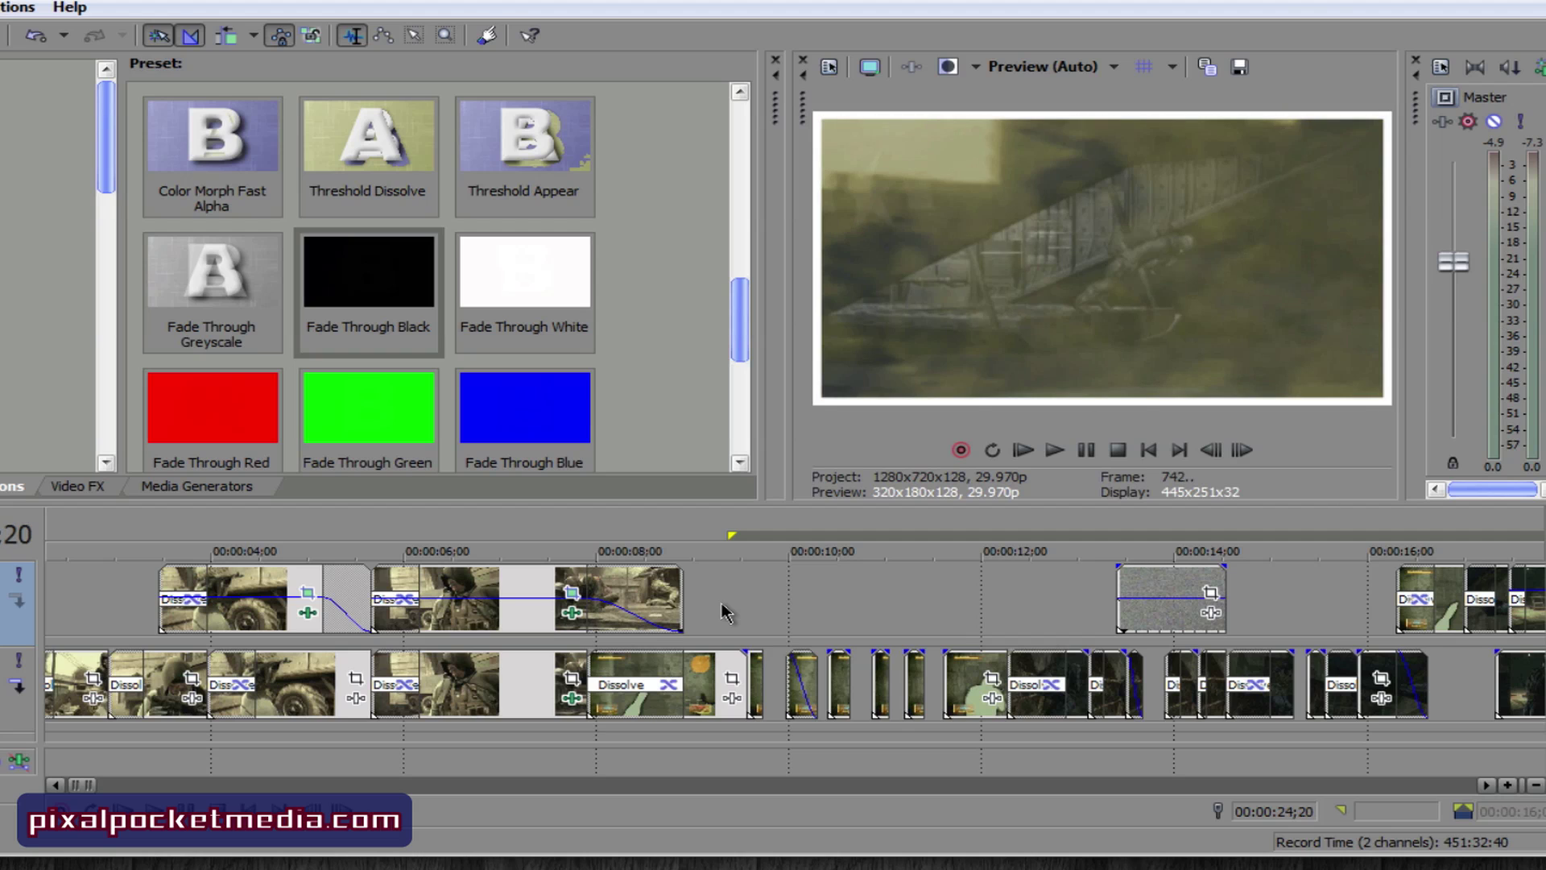
shift+click(727, 614)
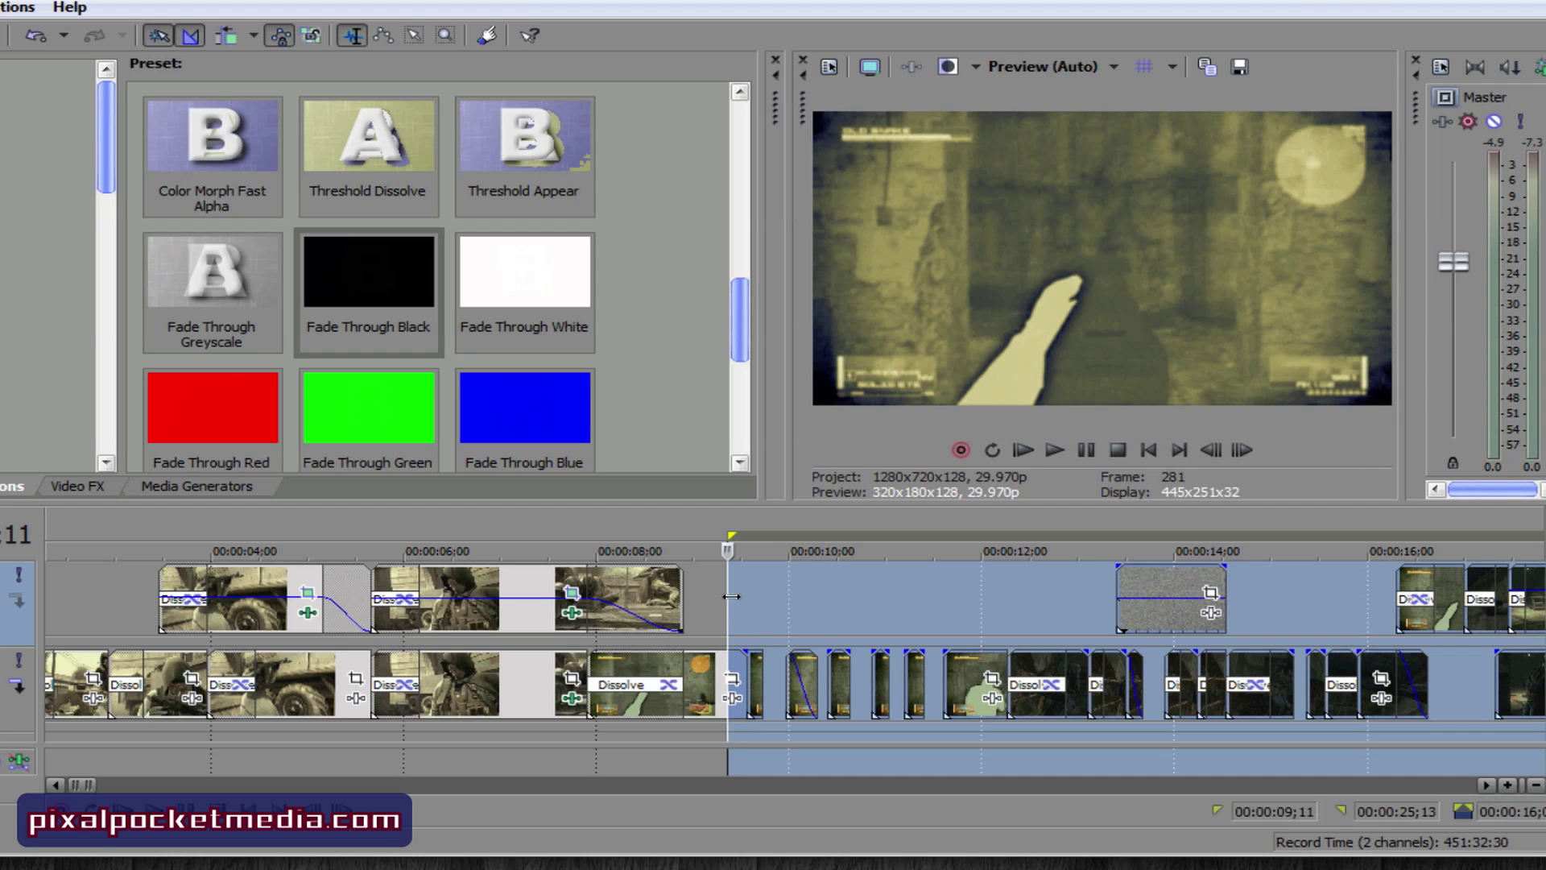
click(730, 595)
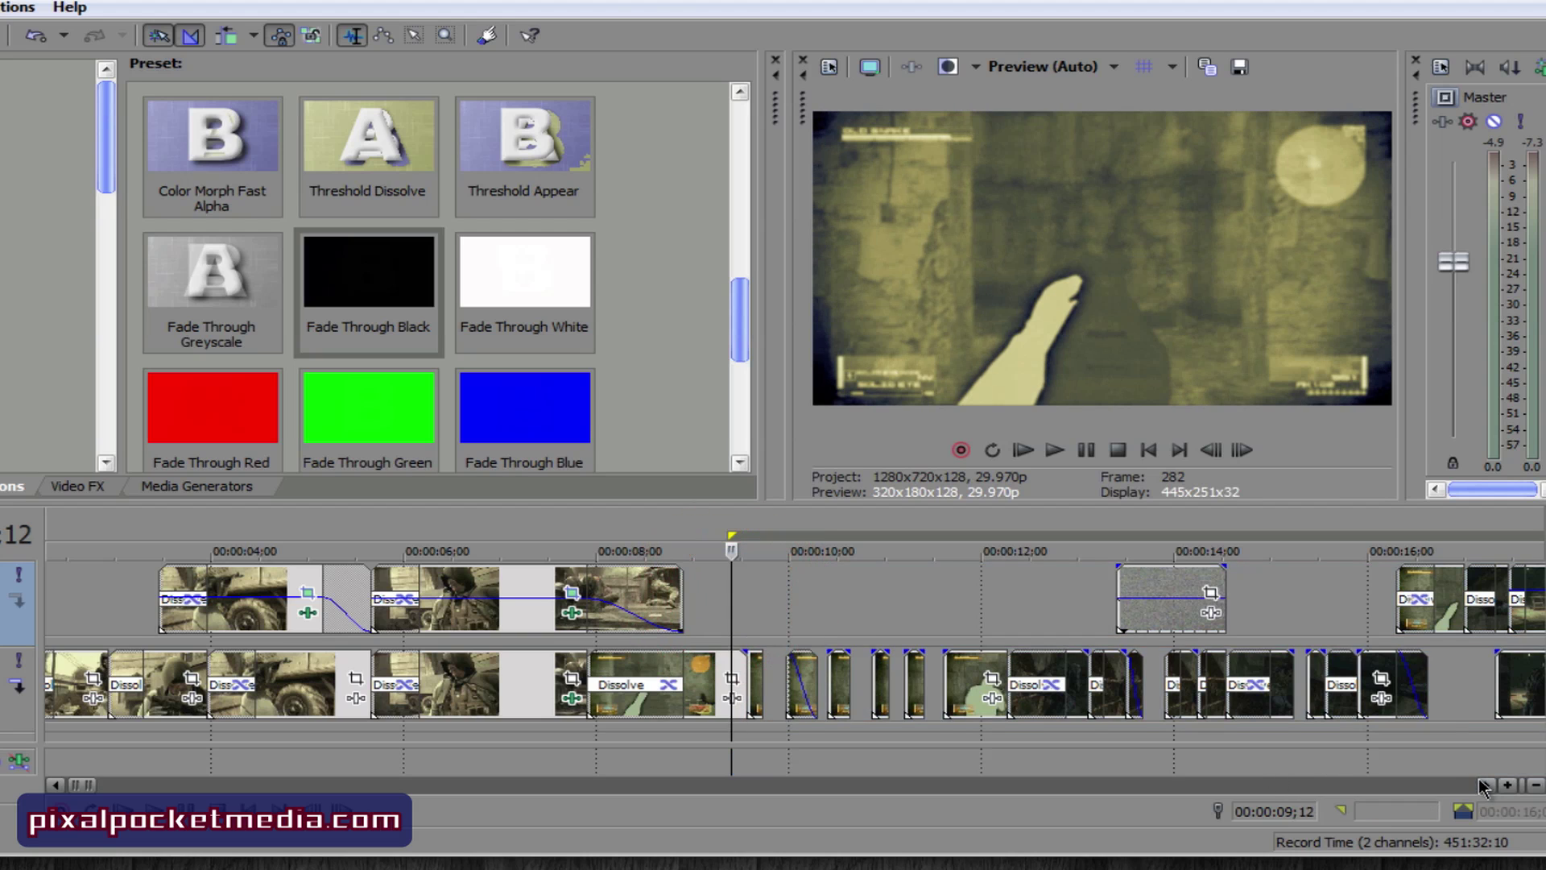
Step: Look over the clips on both video tracks as far as the end of the edit, and play the section starting near 00:00:09;12
click(1486, 785)
drag(1486, 785, 1485, 785)
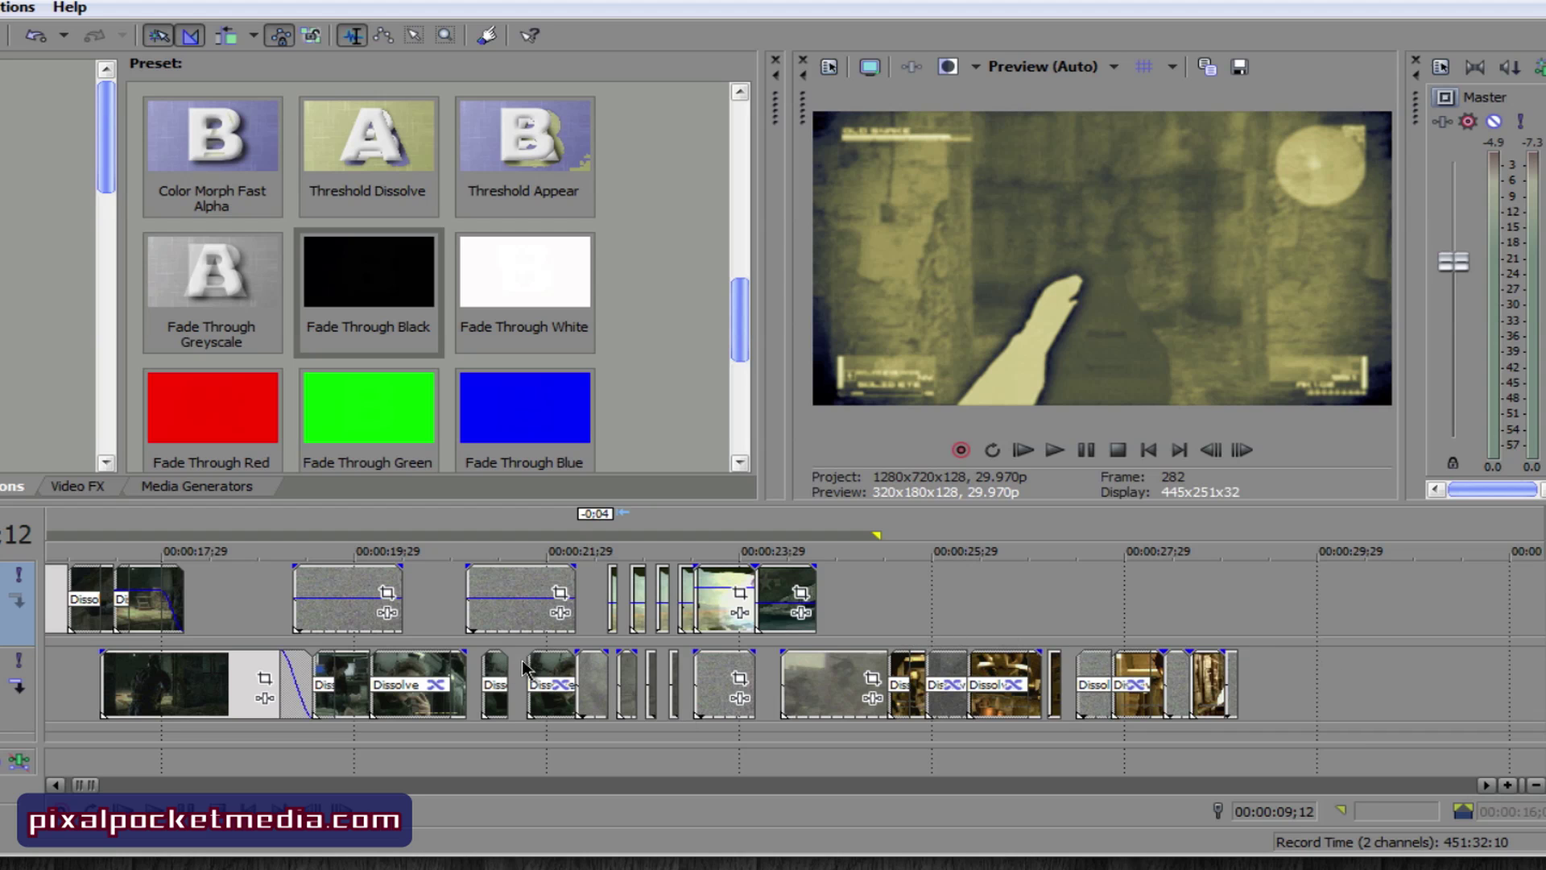
drag(51, 785, 50, 785)
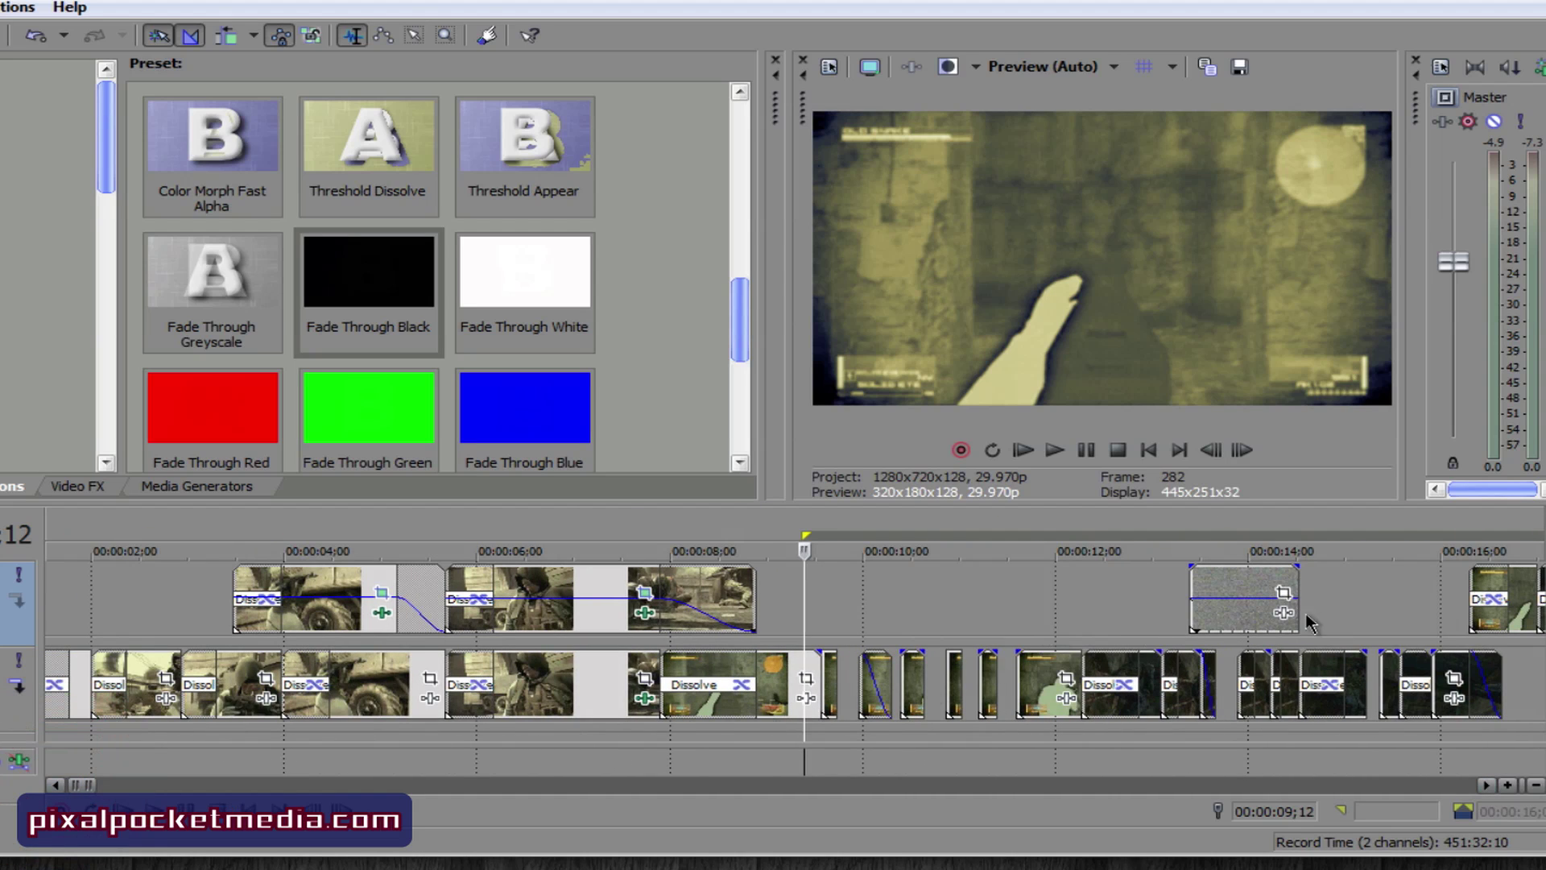
drag(1486, 785, 1486, 786)
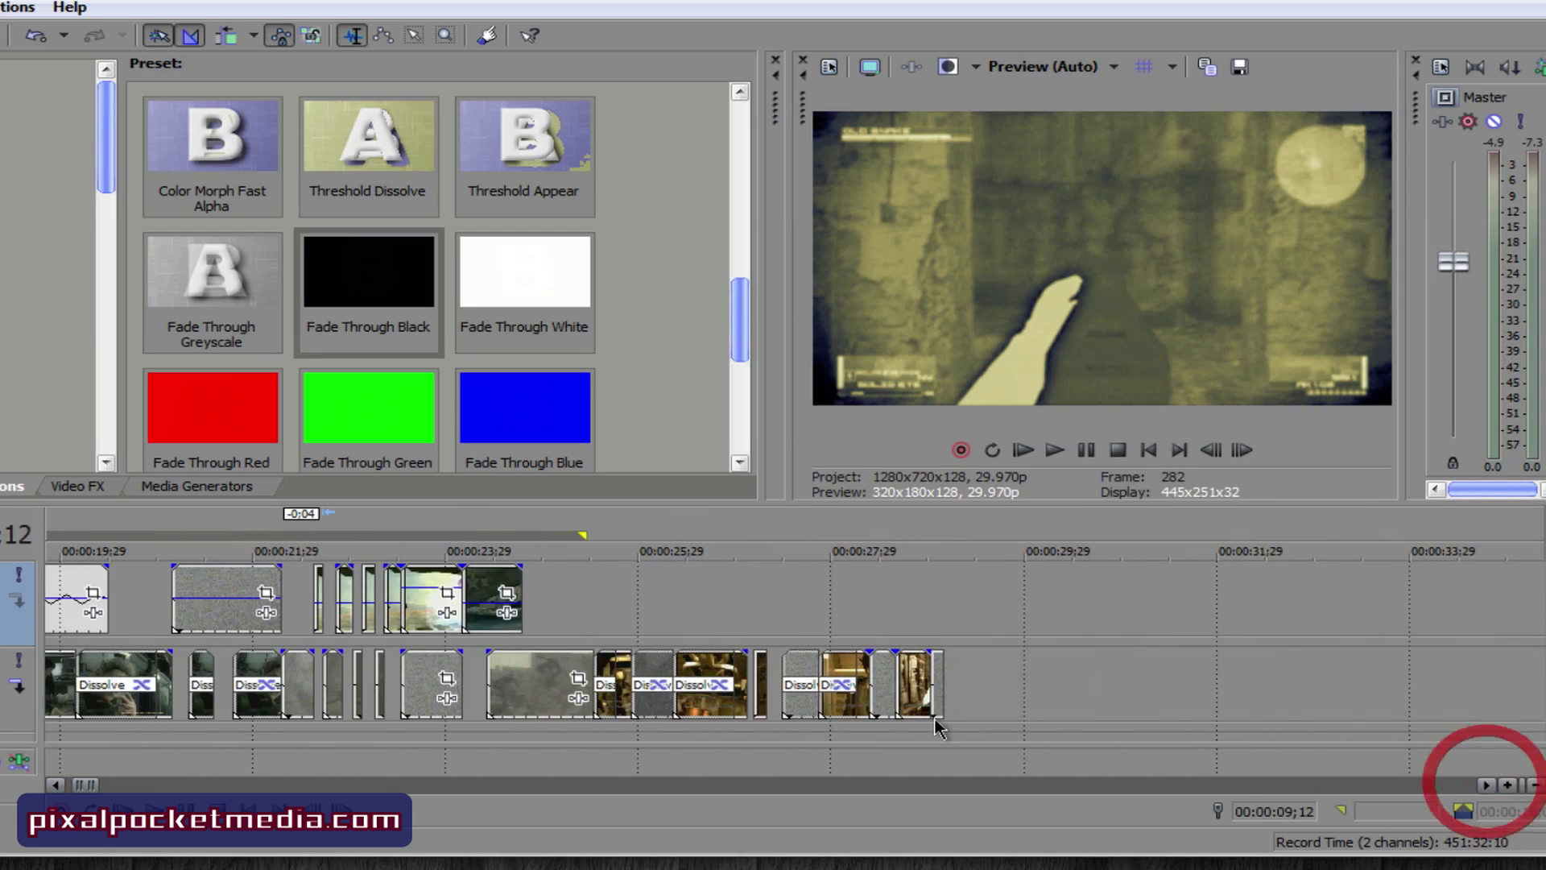
drag(55, 785, 54, 785)
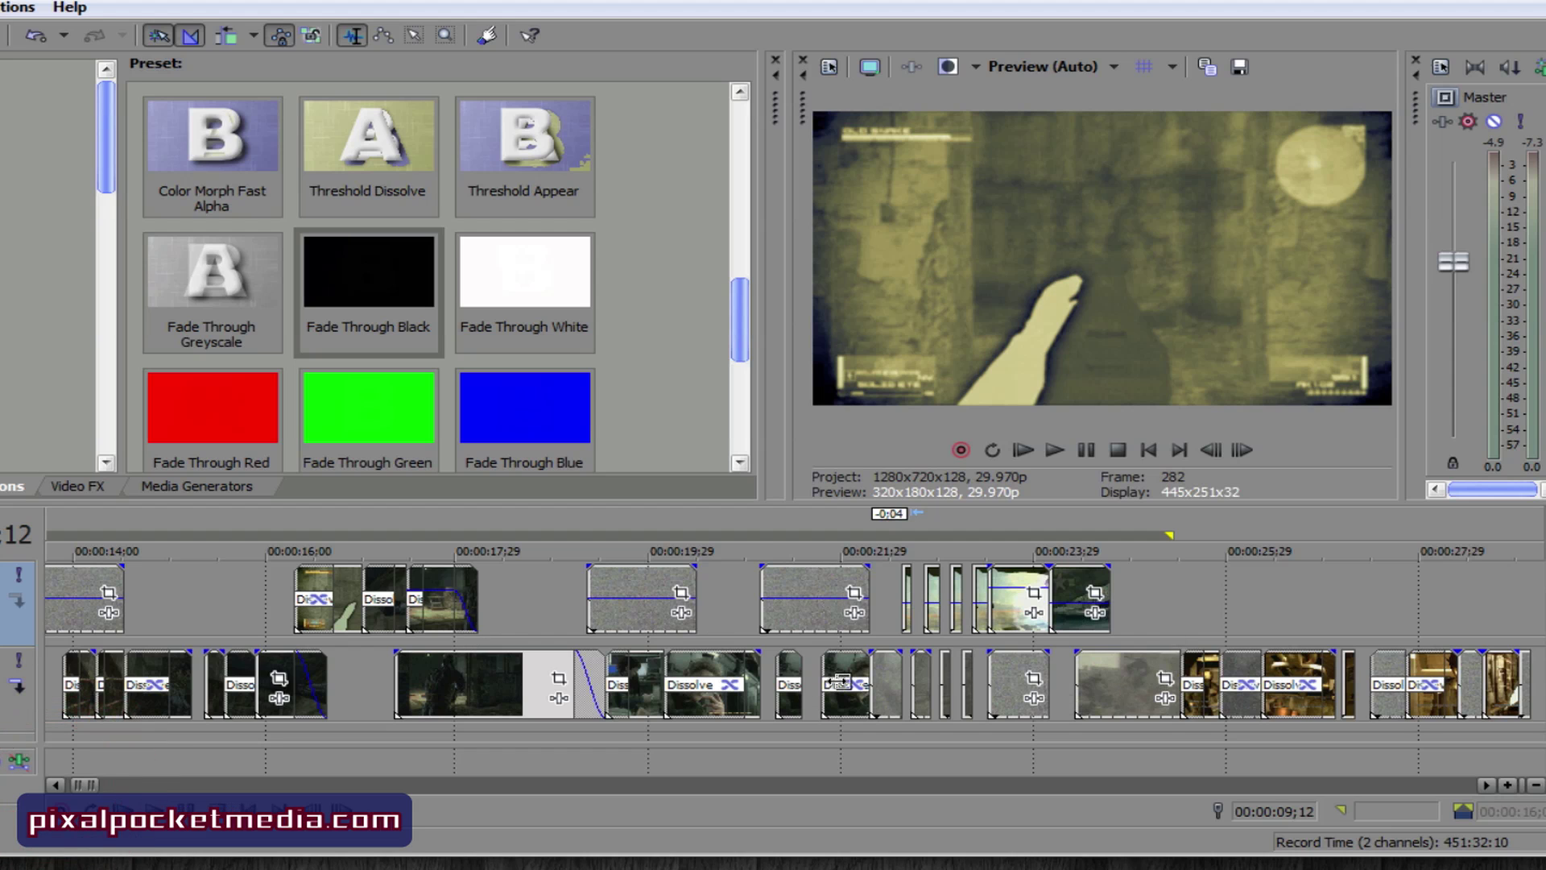
drag(46, 783, 47, 783)
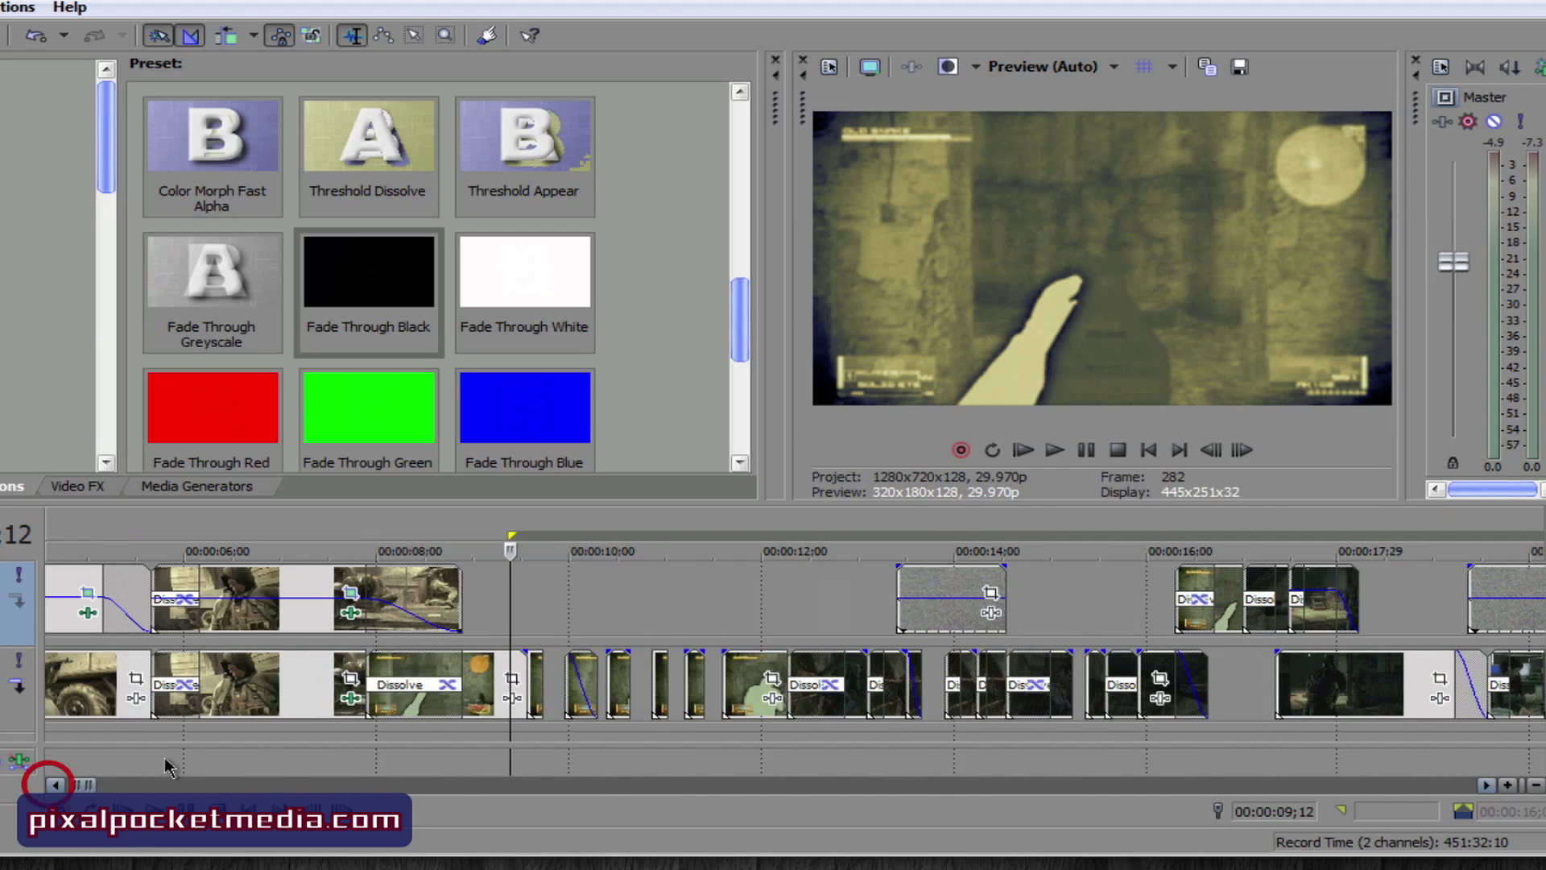
click(507, 604)
key(space)
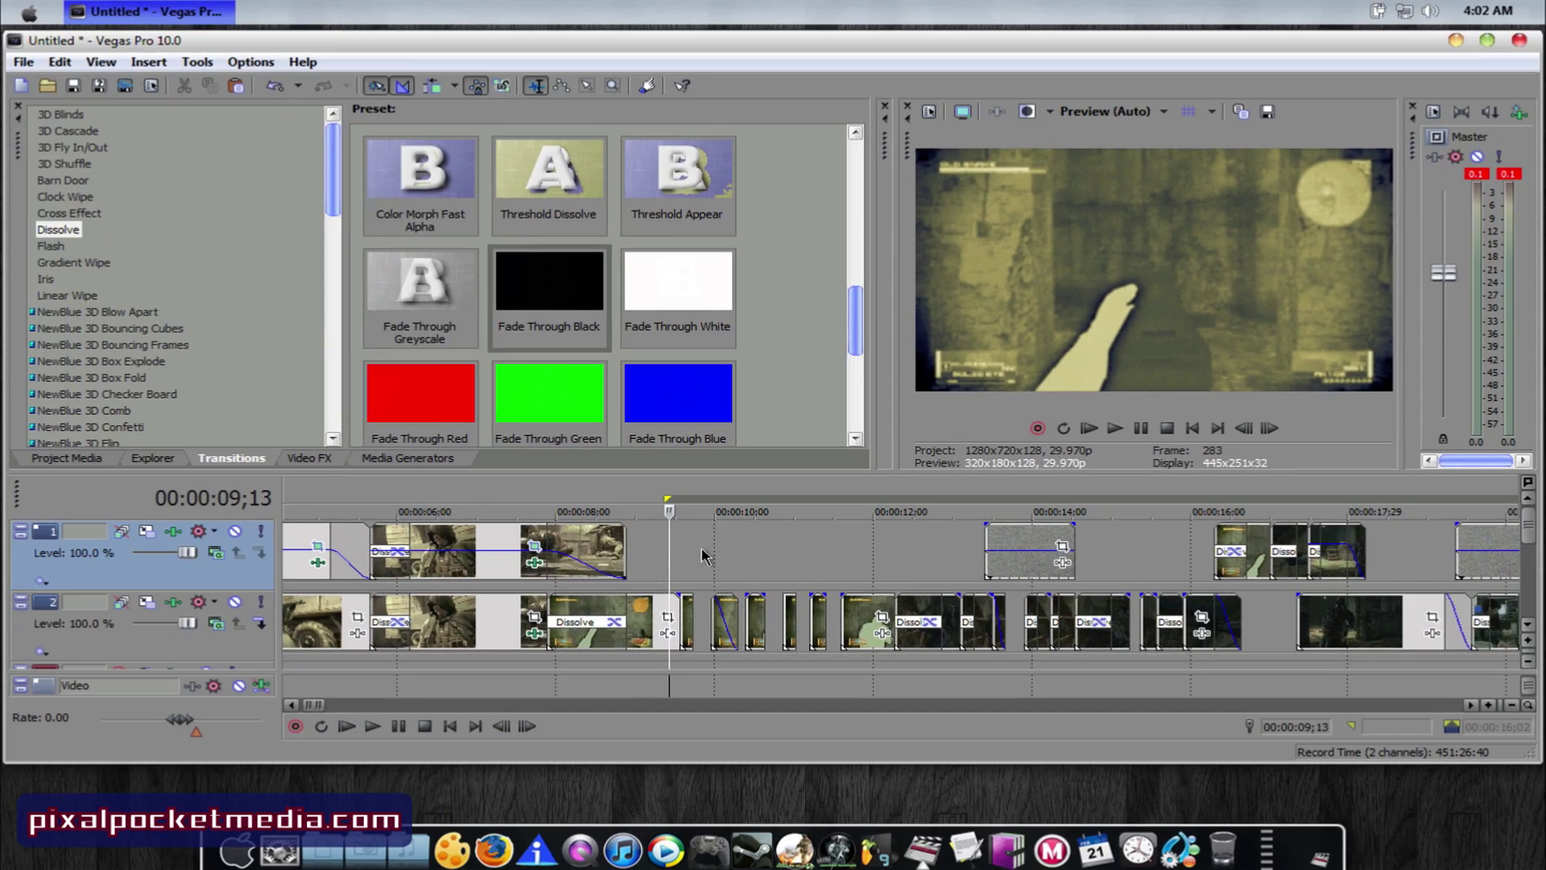
Step: Inspect the gaps between the short clips on track 2 at 00:00:09;22, 00:00:10;06 and 00:00:10;19
click(1471, 705)
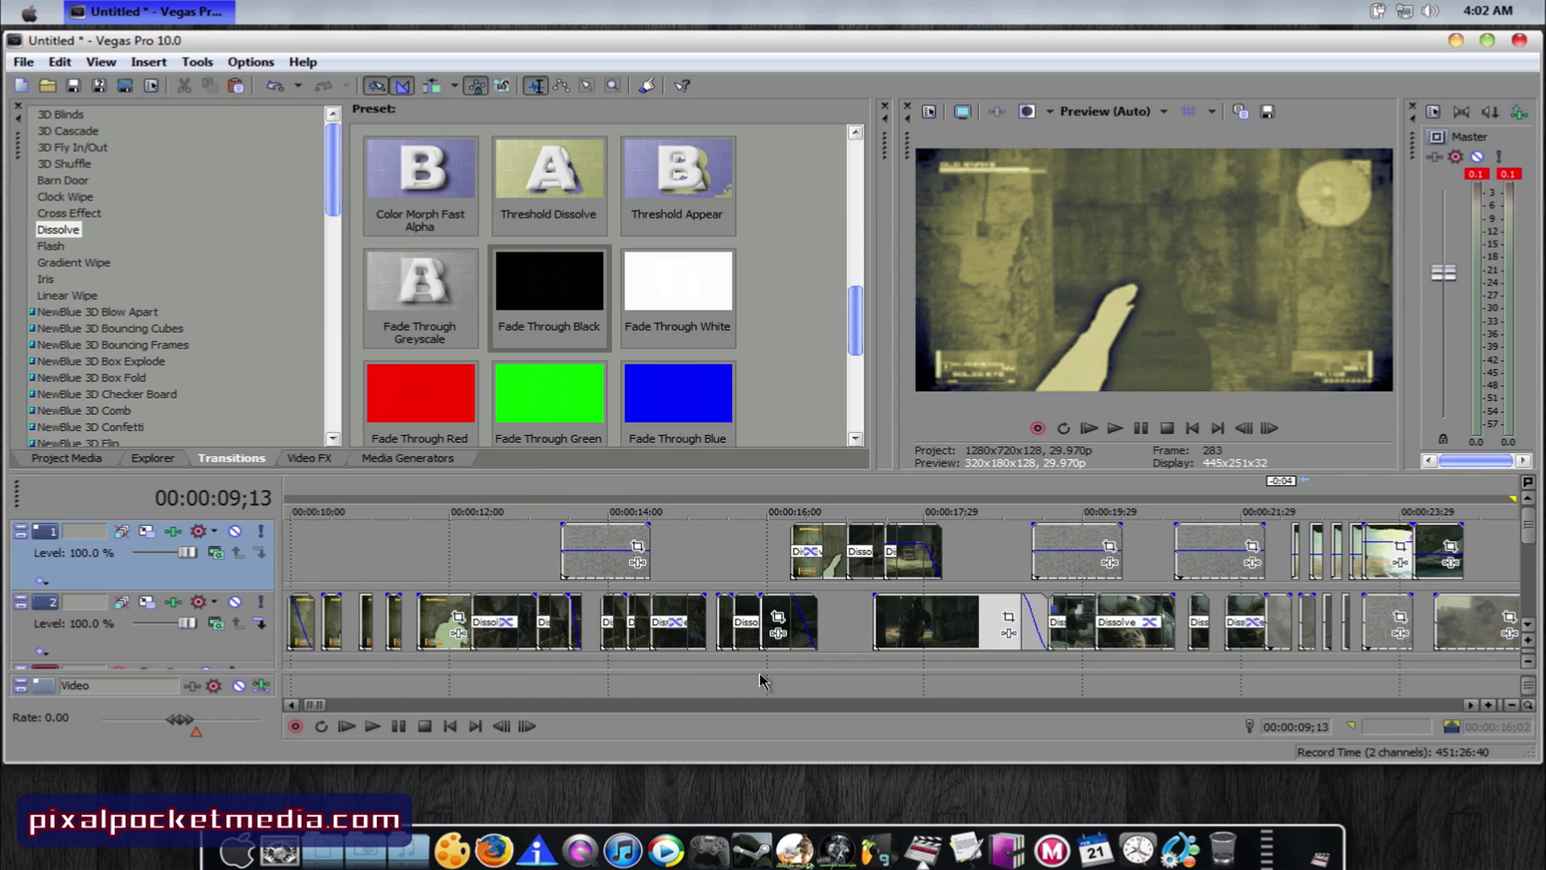
click(295, 706)
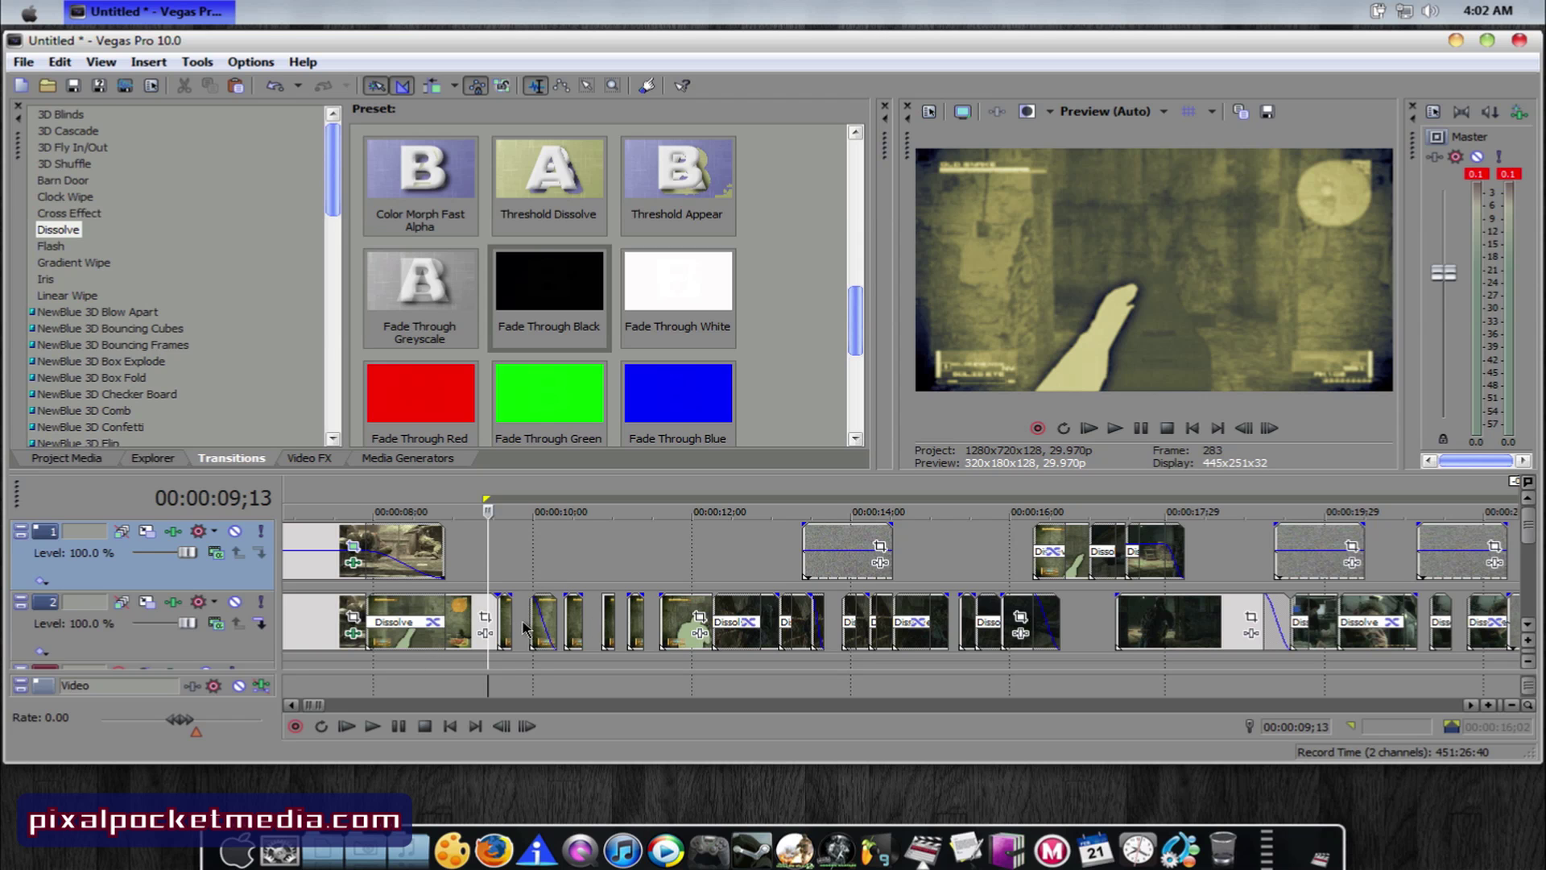
click(291, 706)
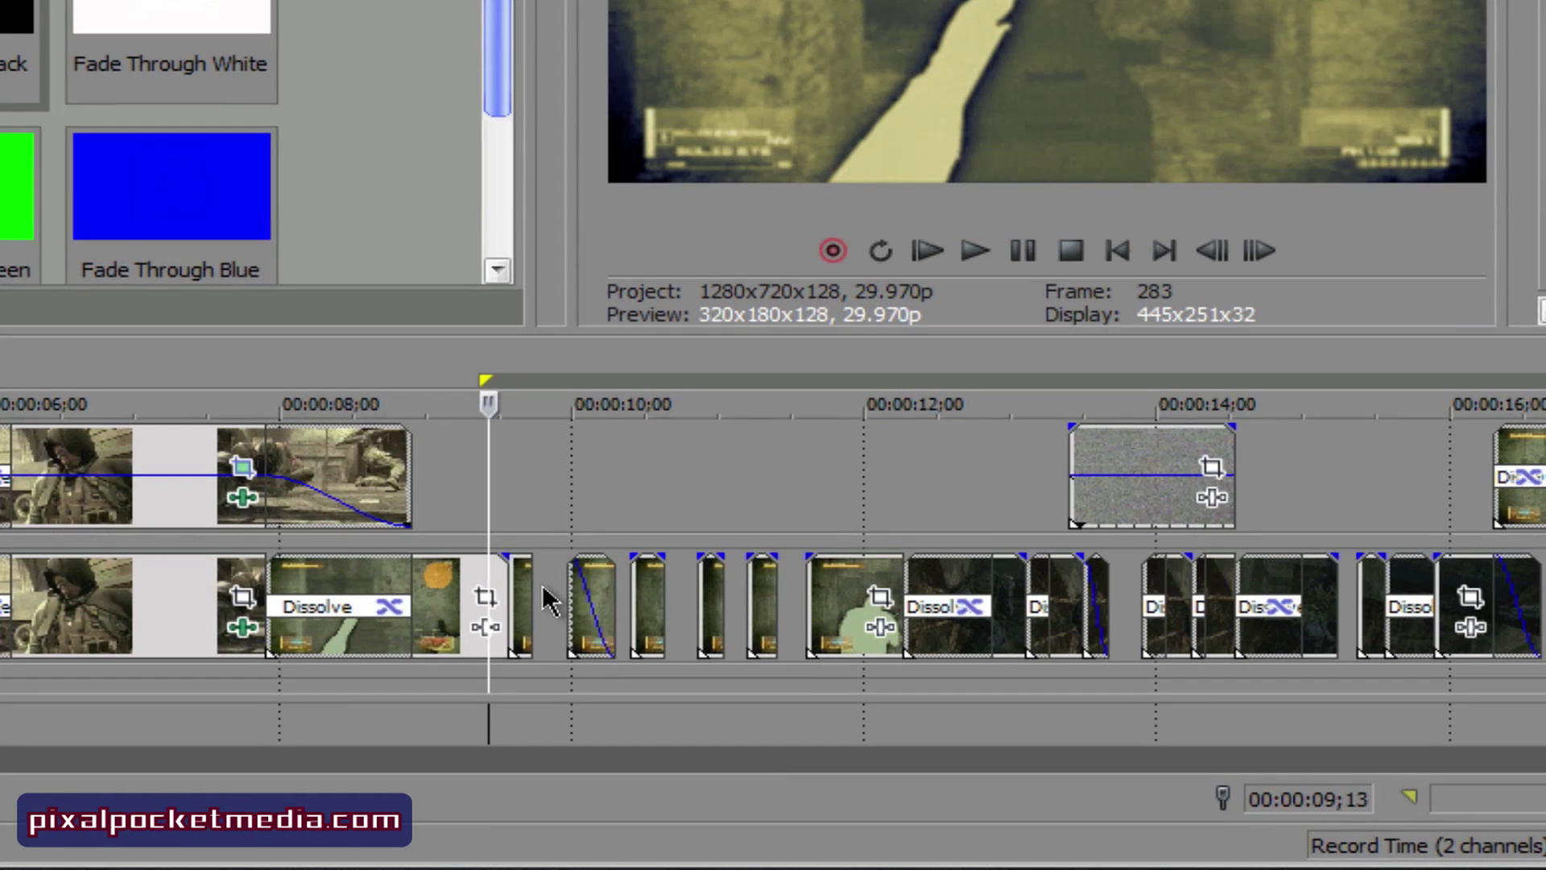
click(542, 537)
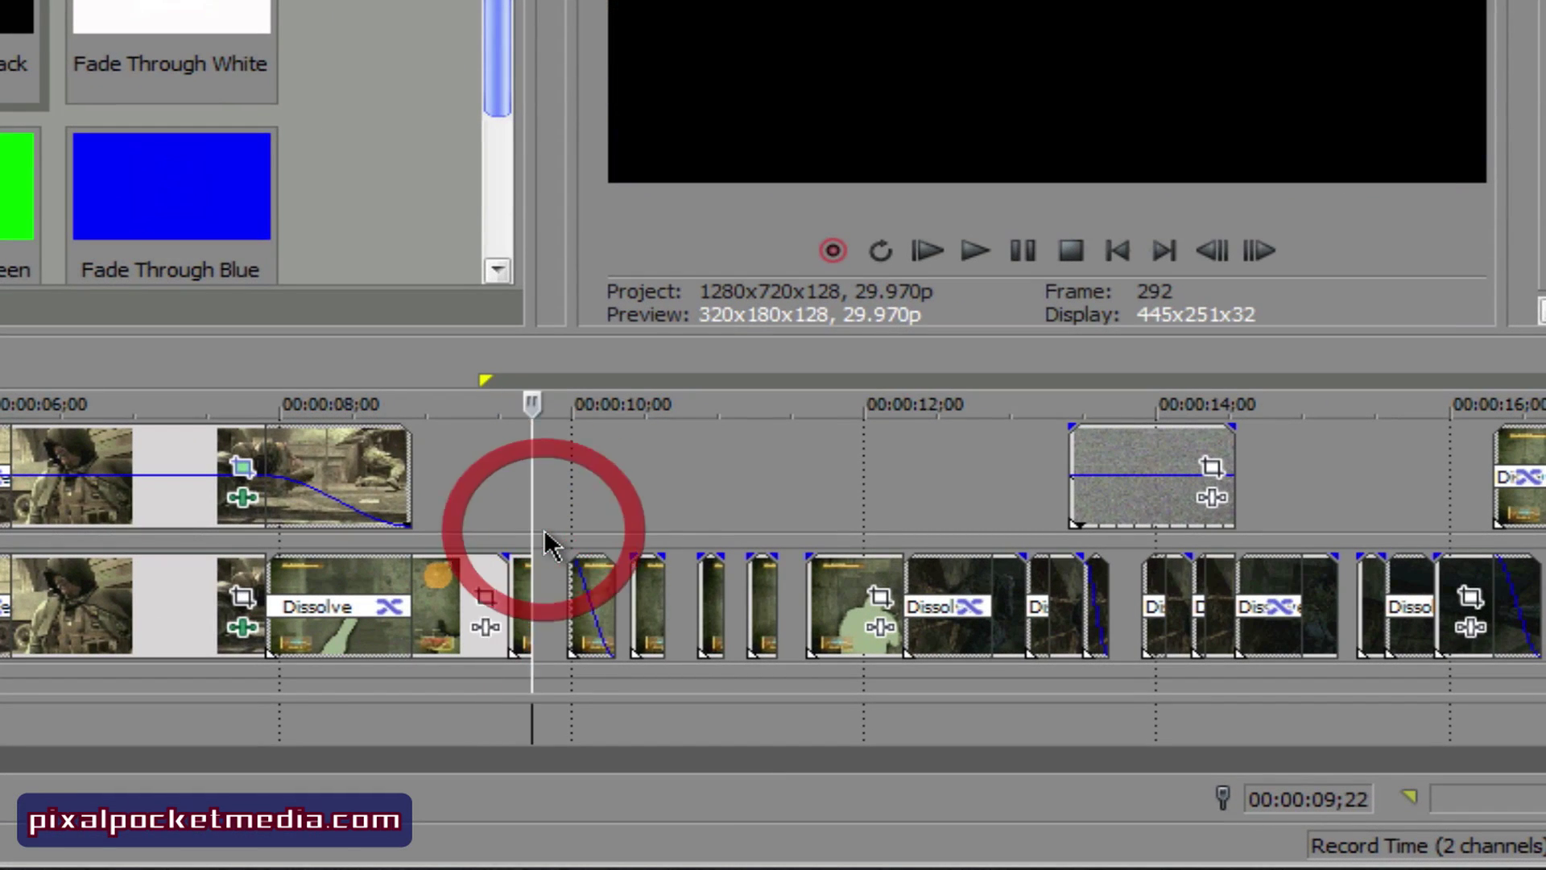
click(527, 534)
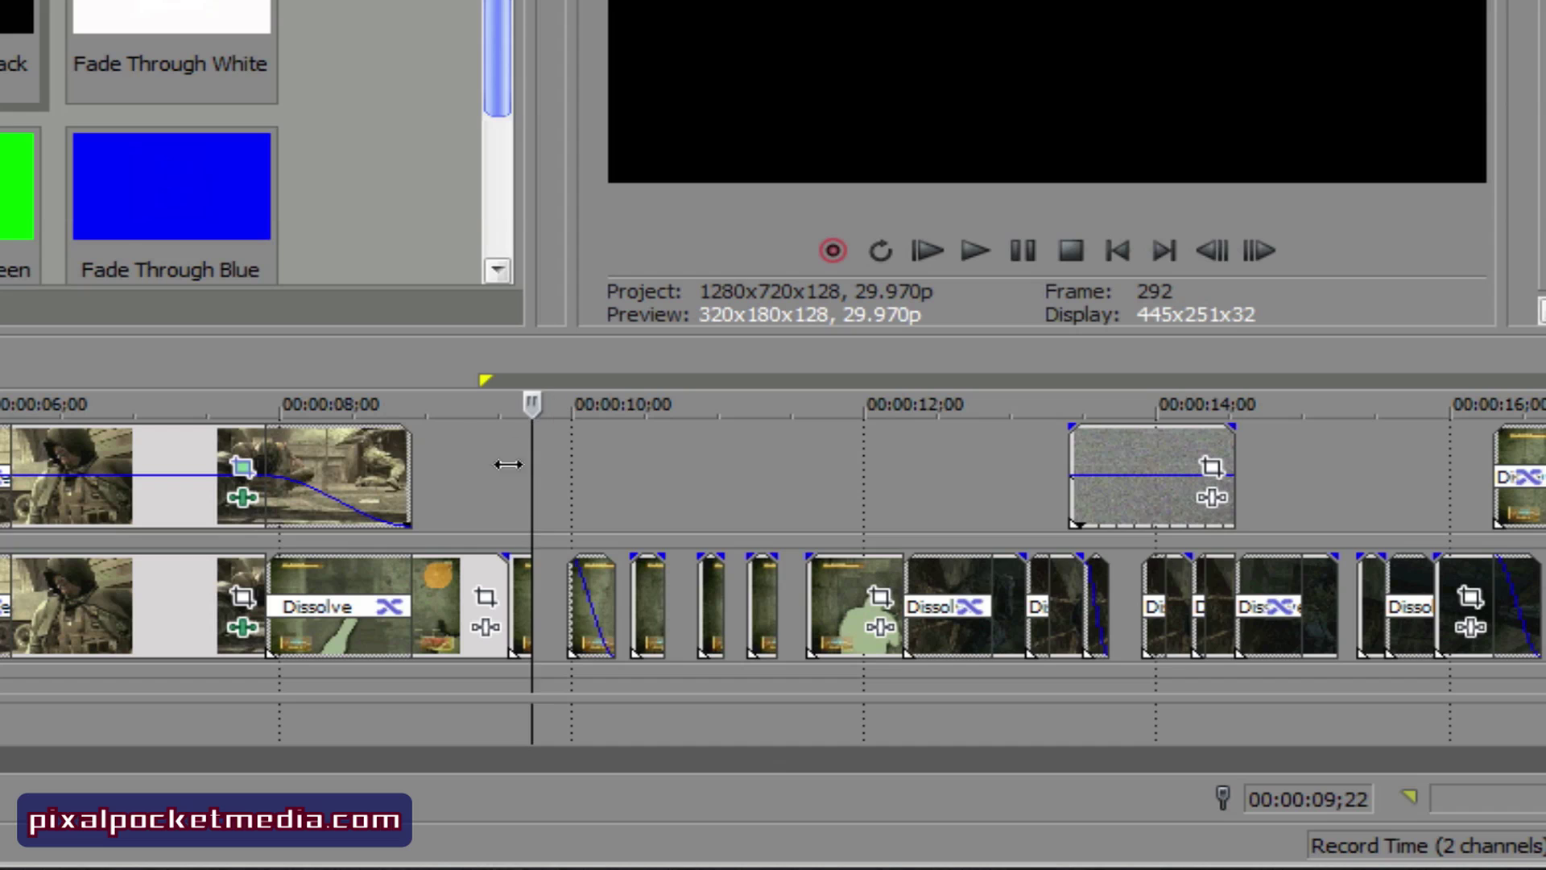
click(602, 507)
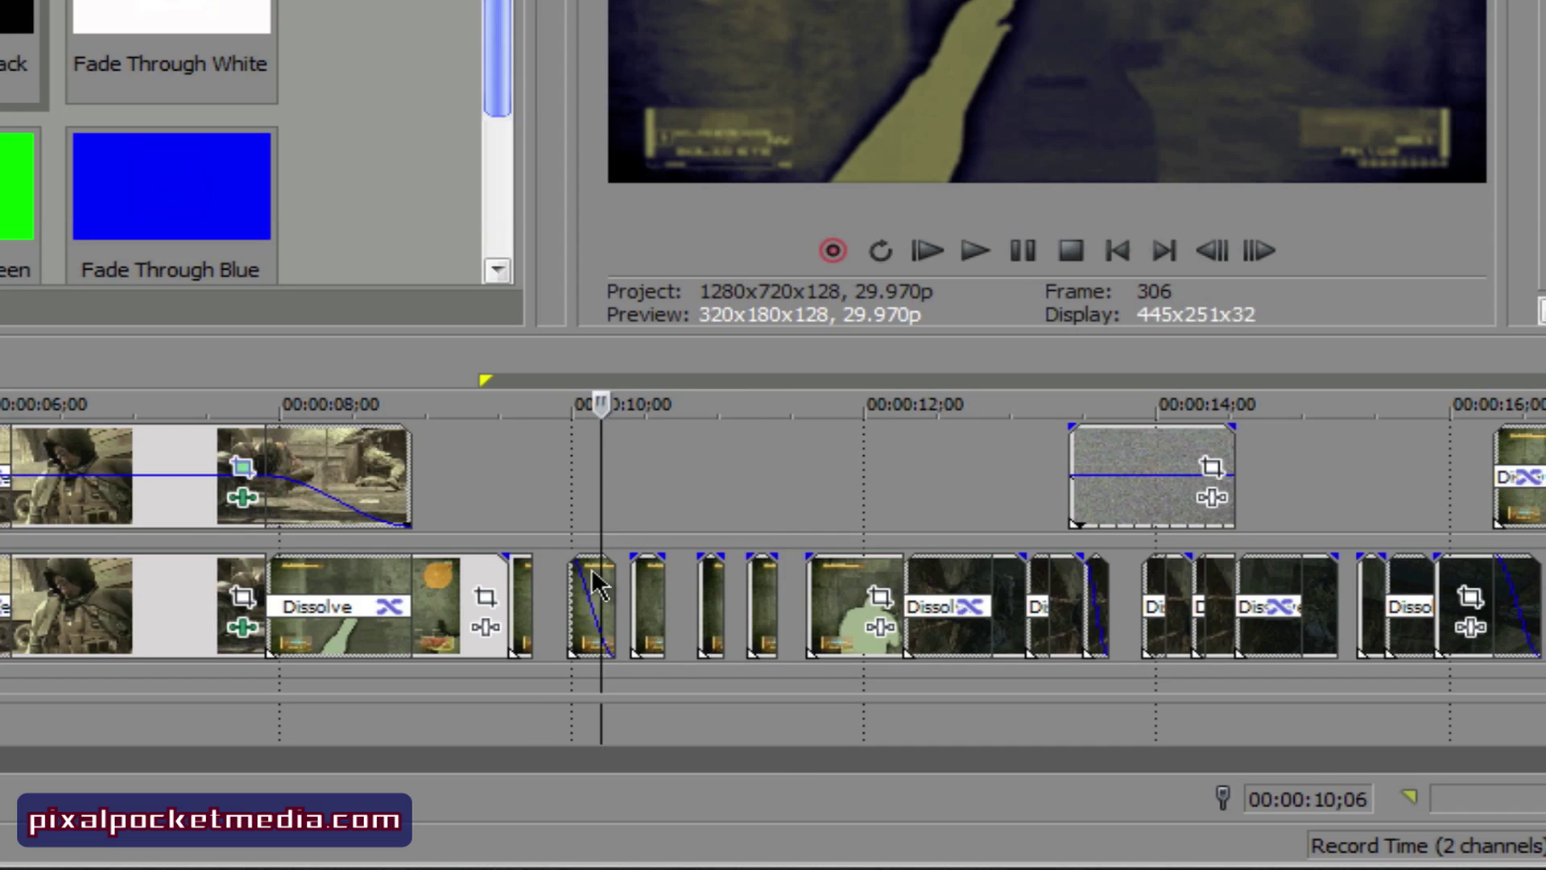
click(657, 513)
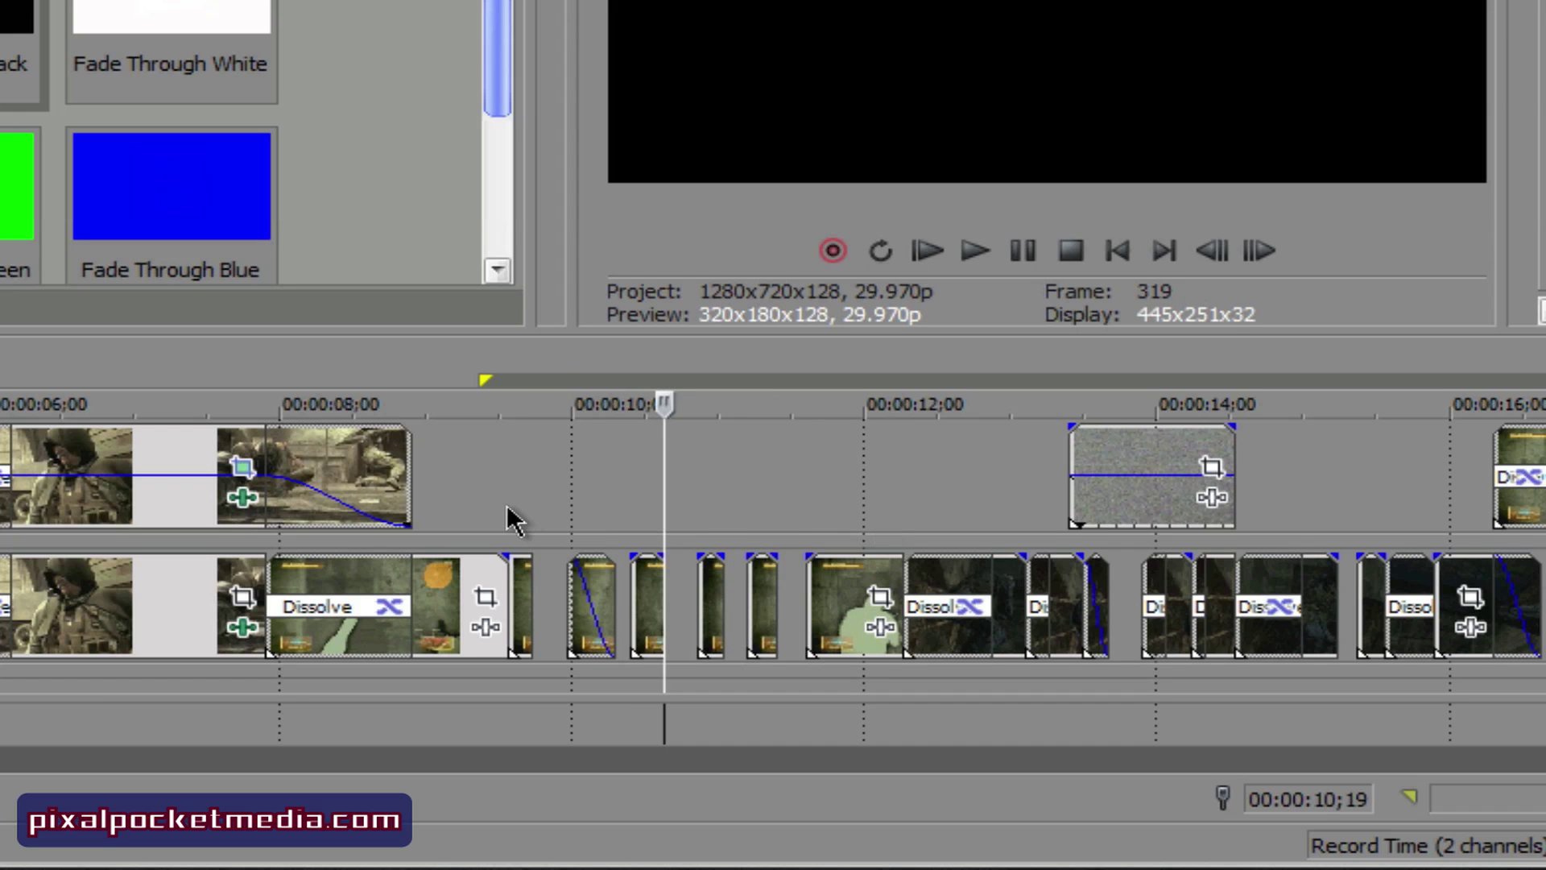
Step: Select the time range over the short clips from about frame 284 to frame 380 and play it back
drag(496, 524, 961, 577)
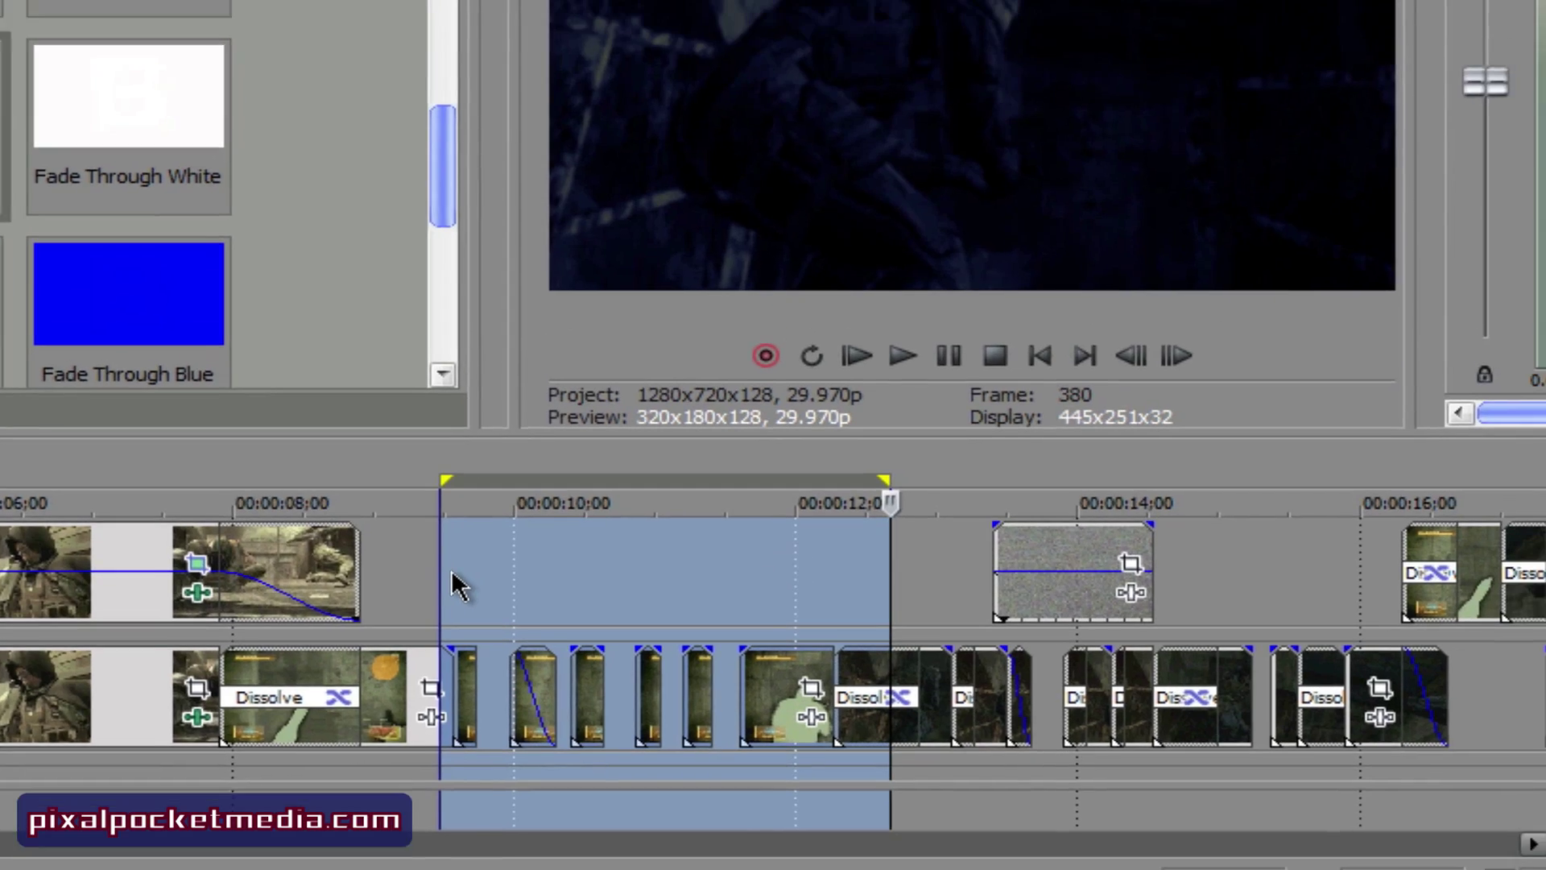
click(441, 587)
key(space)
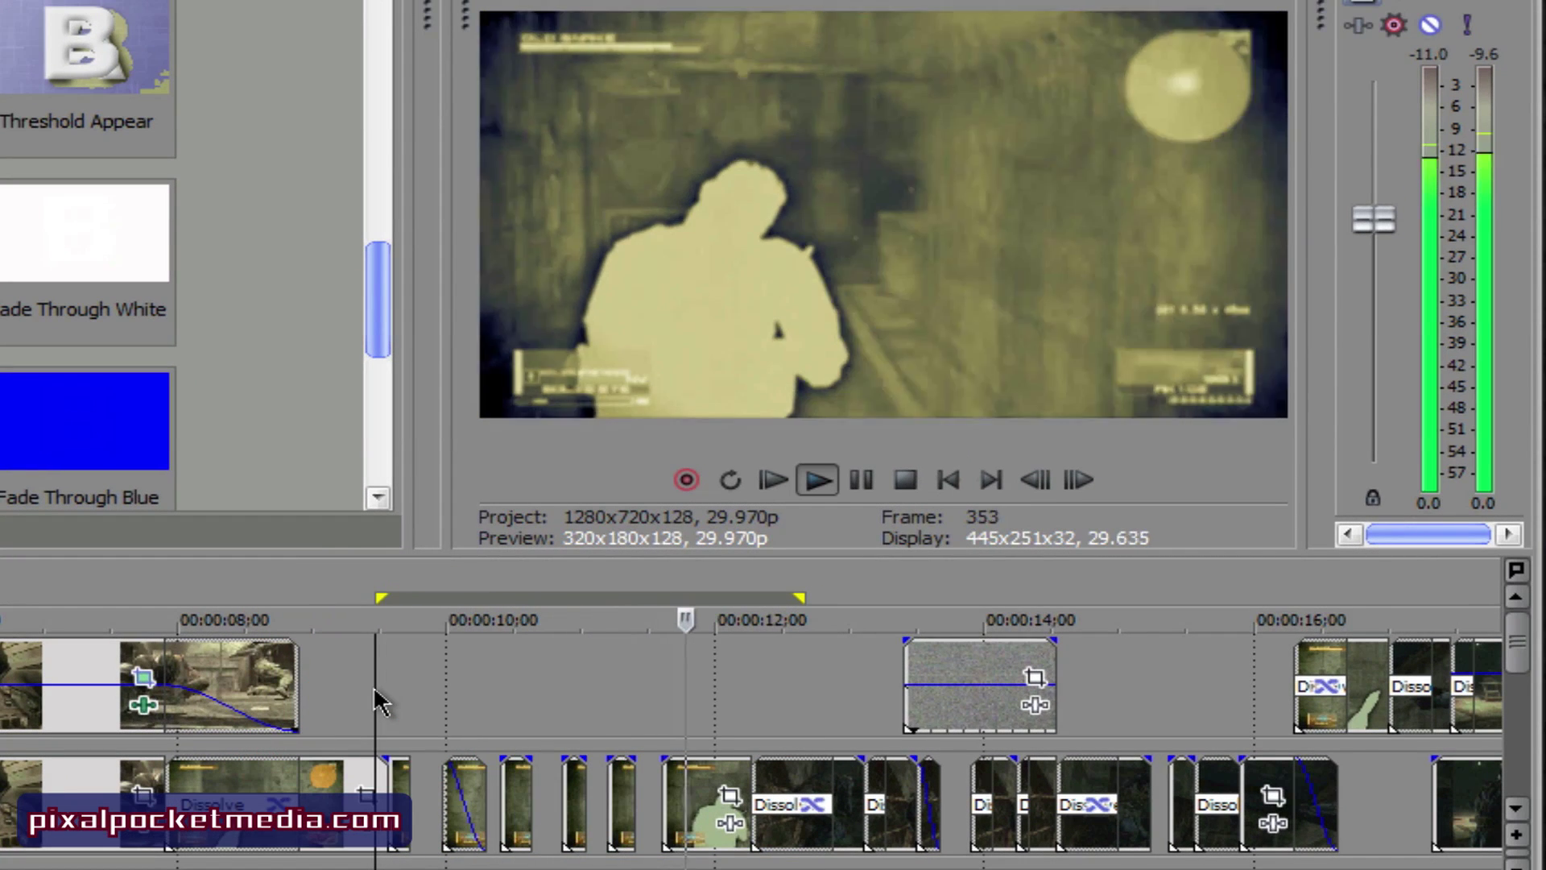
key(space)
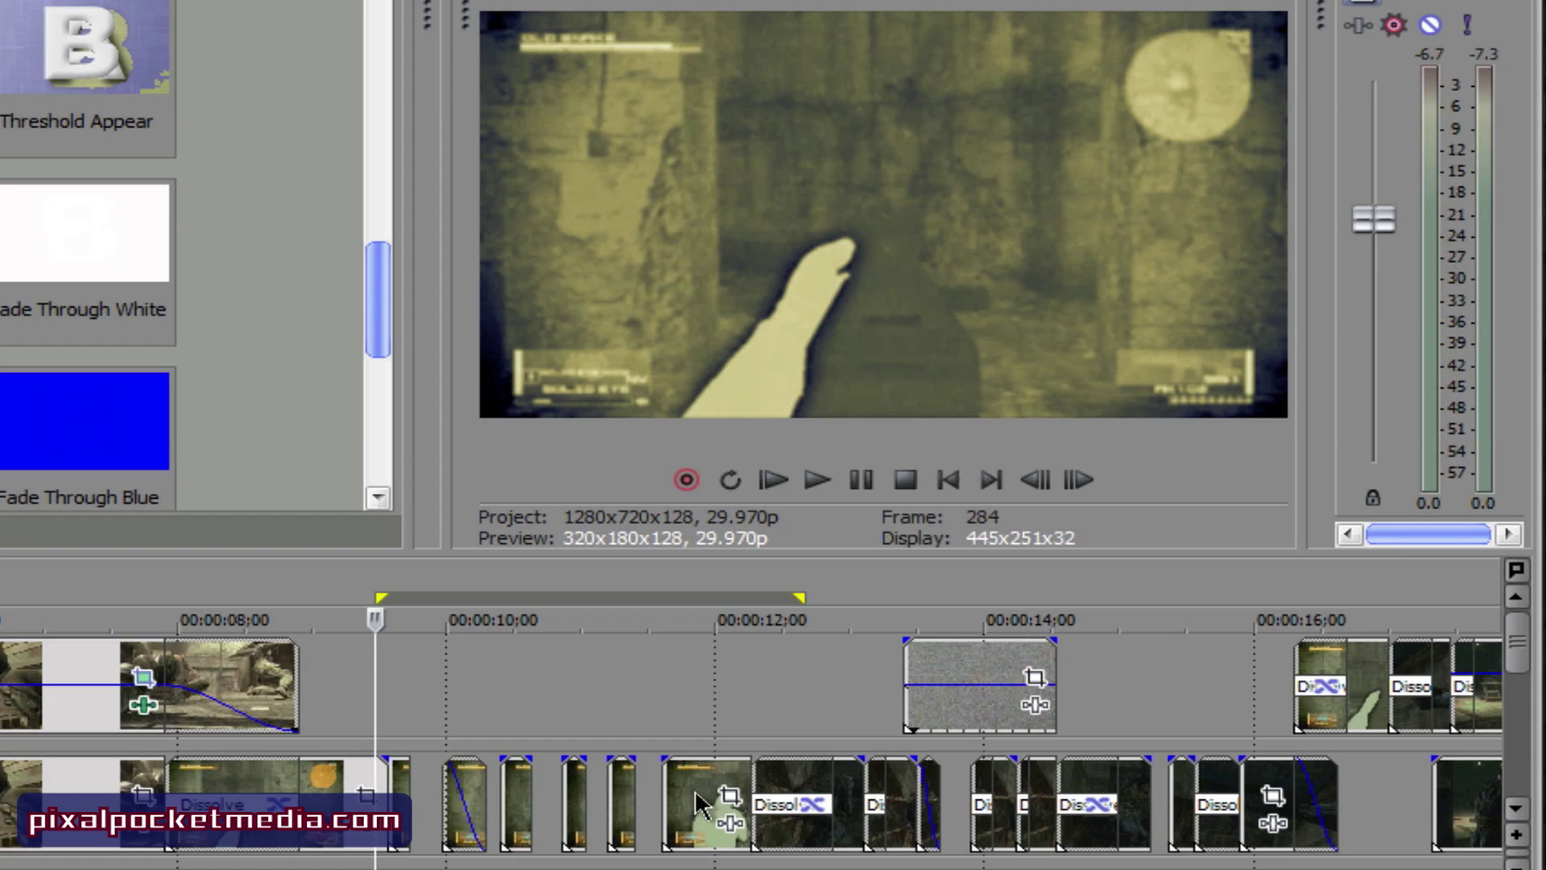
Step: Check the preview at the gaps and cuts between the short clips on track 2, at frames 292, 319, 342 and 348
click(421, 765)
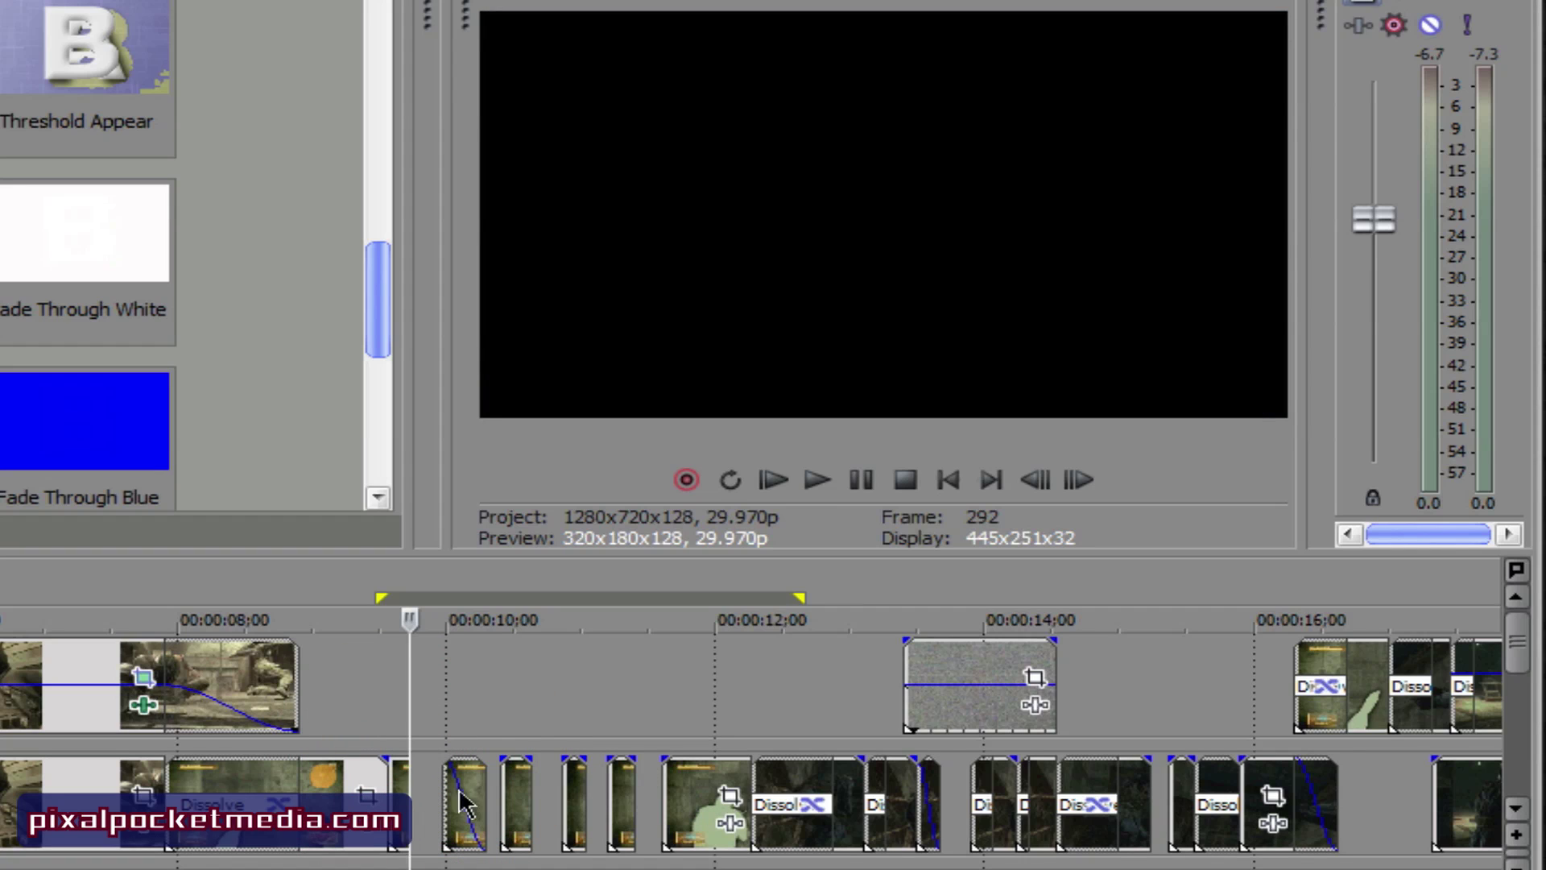
click(500, 745)
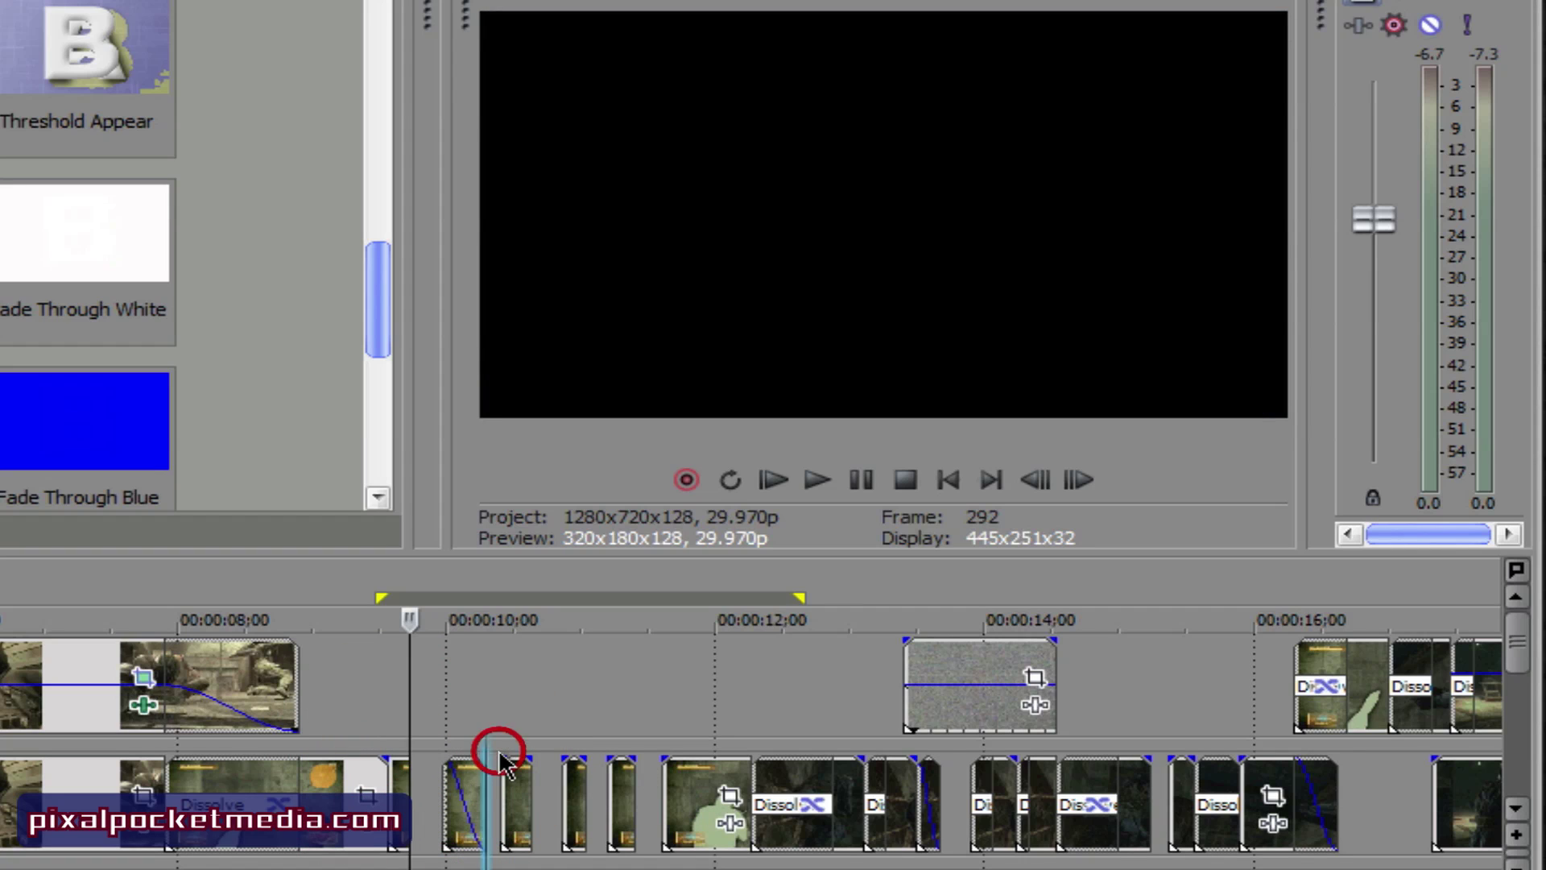
click(541, 773)
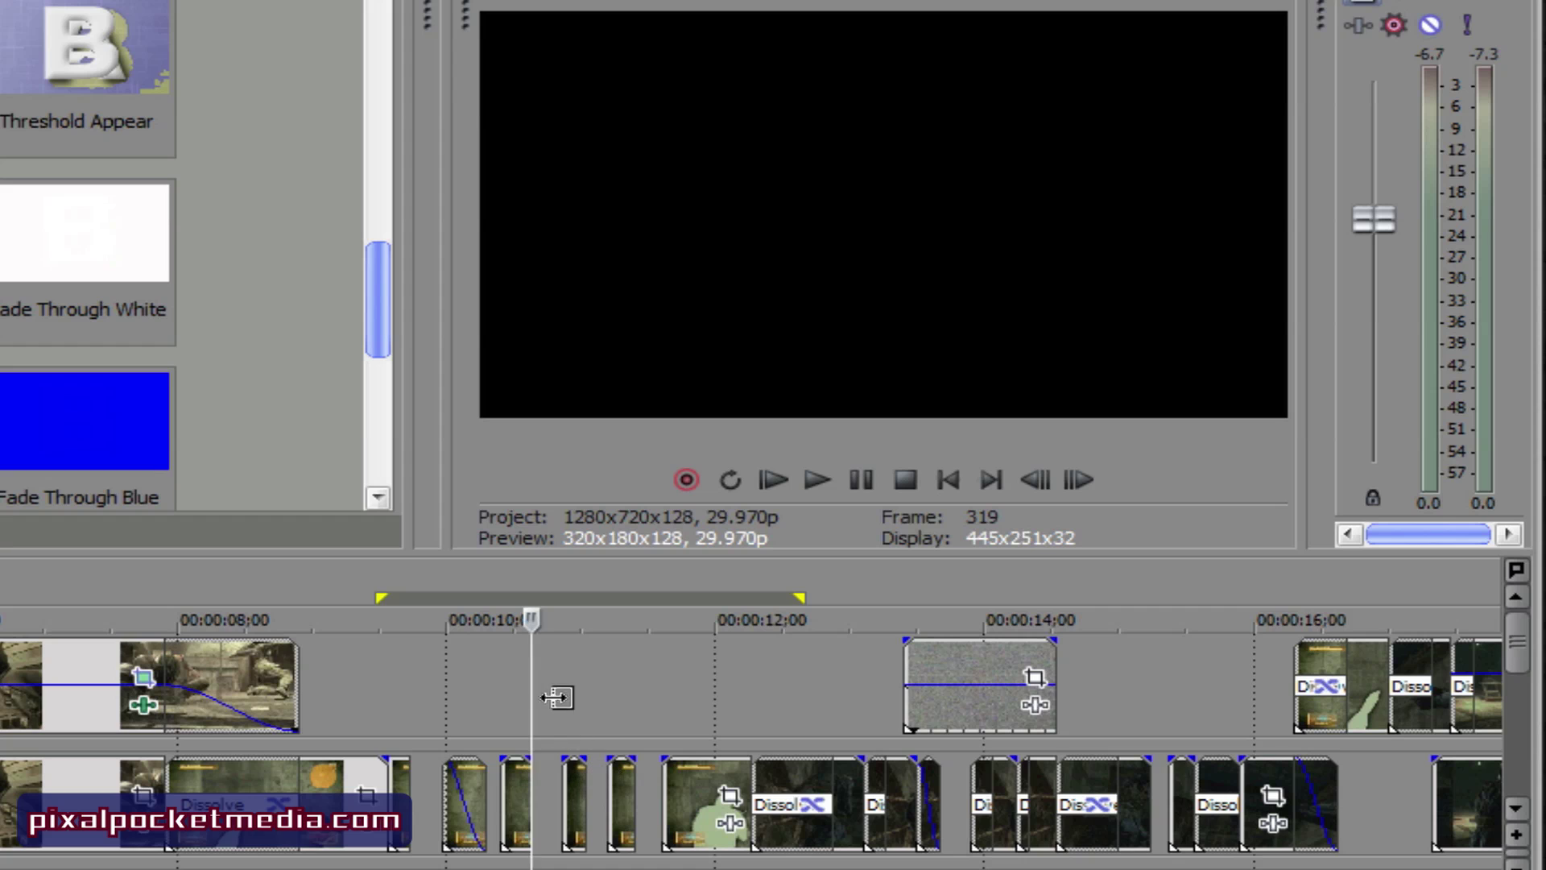
click(636, 782)
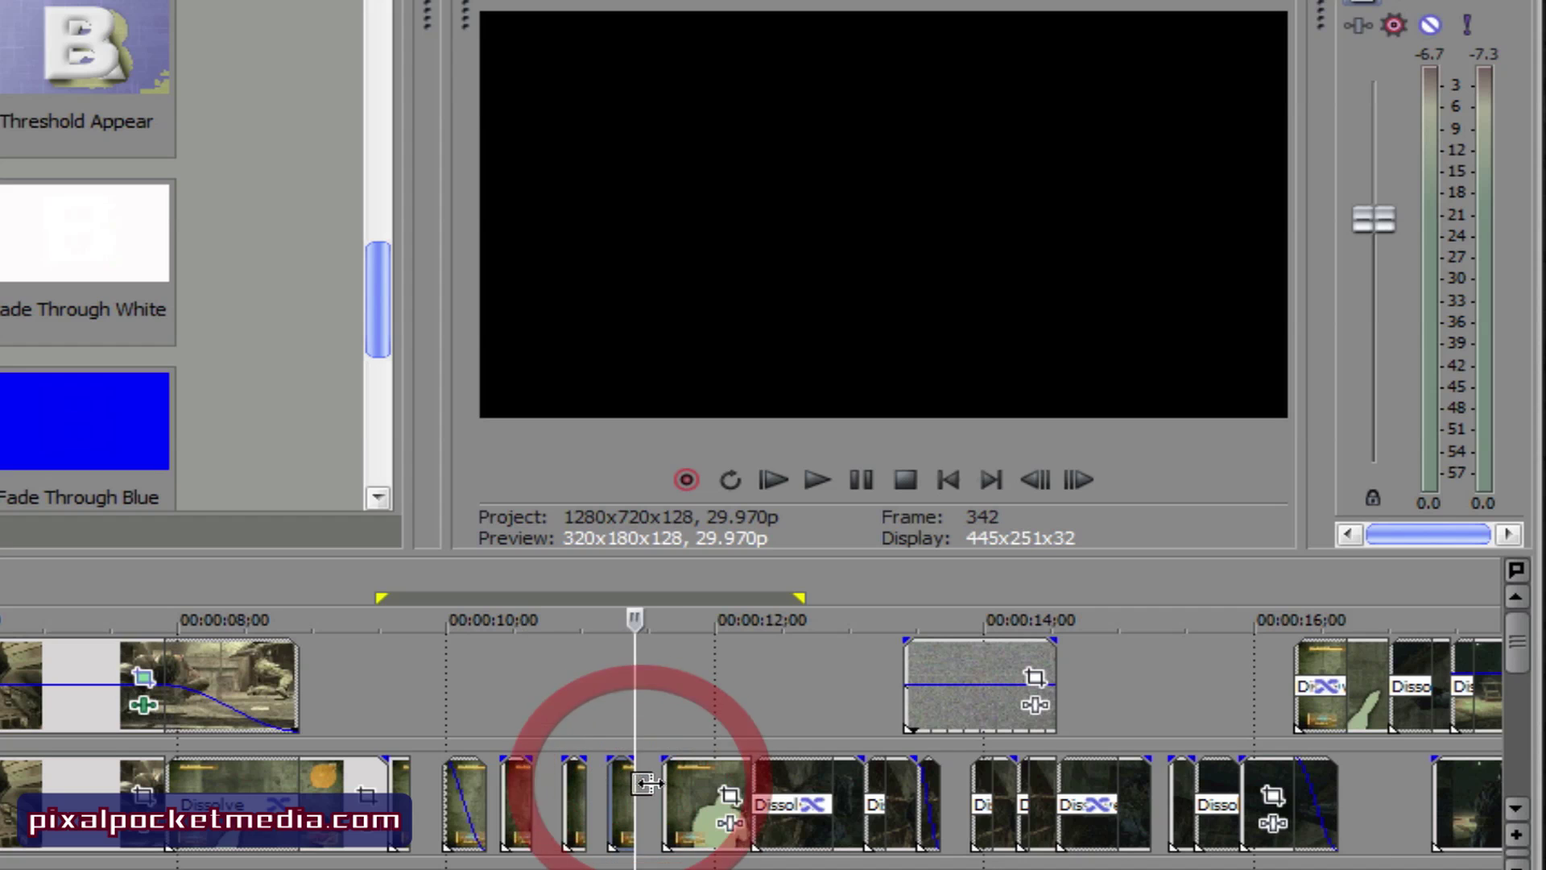
click(653, 801)
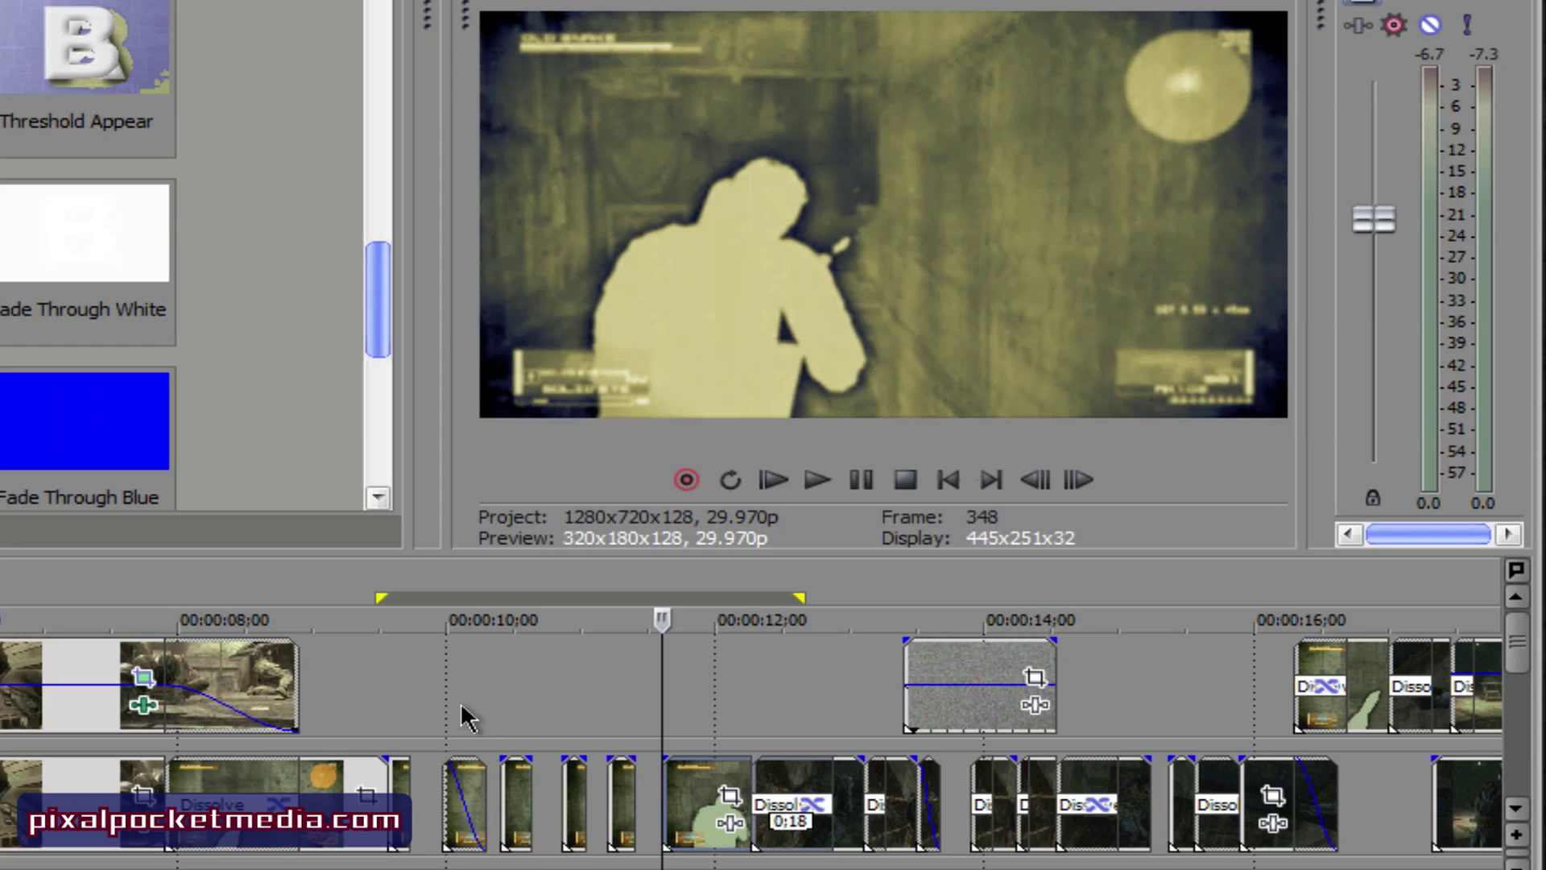
click(410, 734)
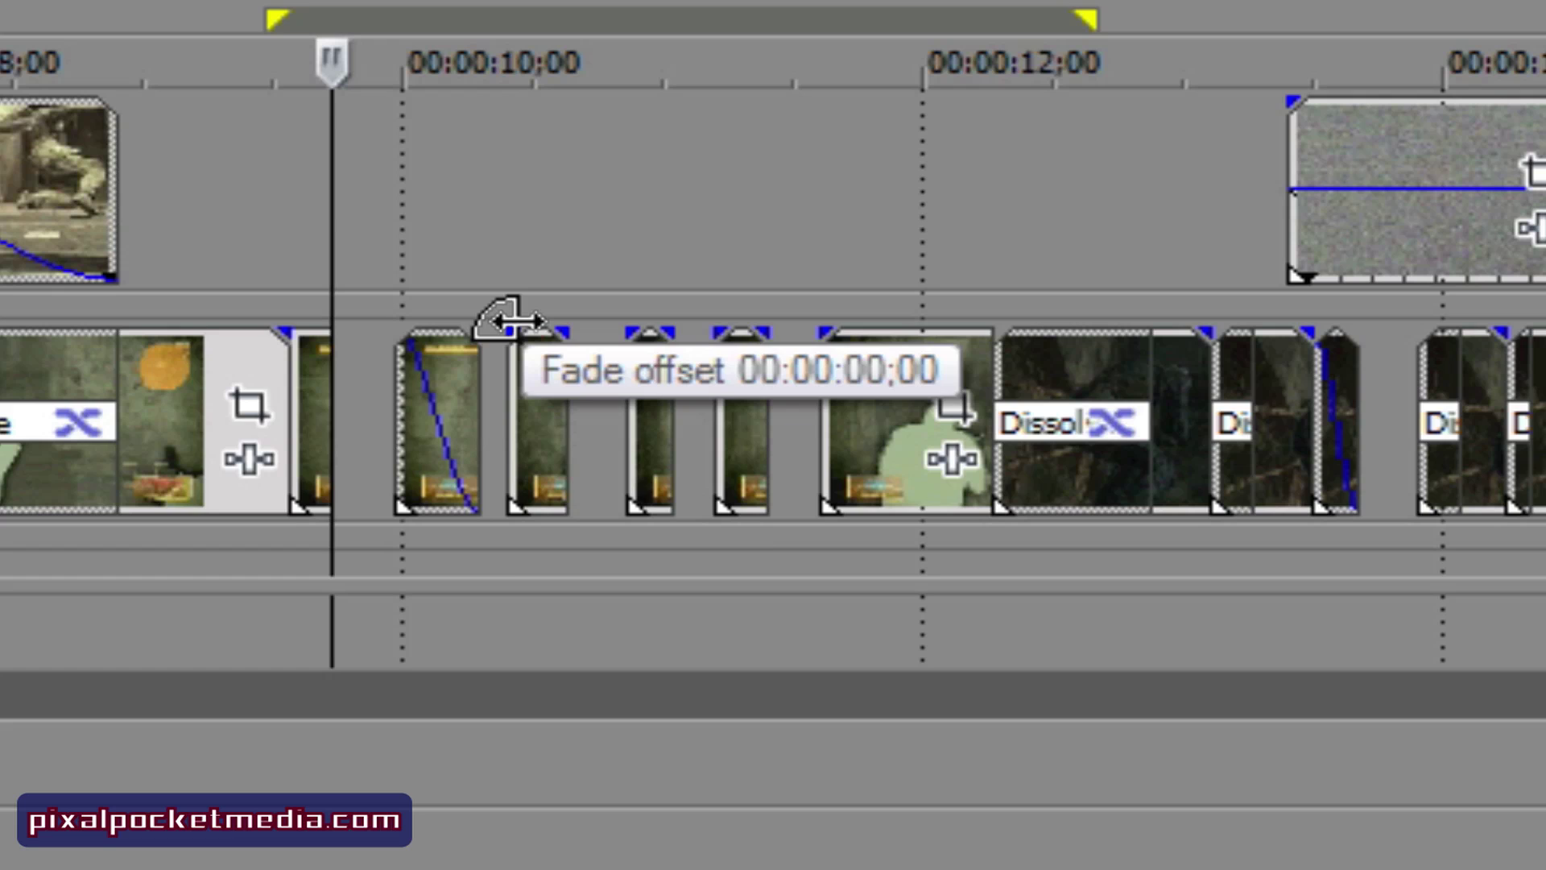
Step: Add Dissolve transitions to the two narrow clips on track 2 between 00:00:10;00 and 00:00:11;00
drag(518, 494, 537, 494)
drag(548, 341, 676, 362)
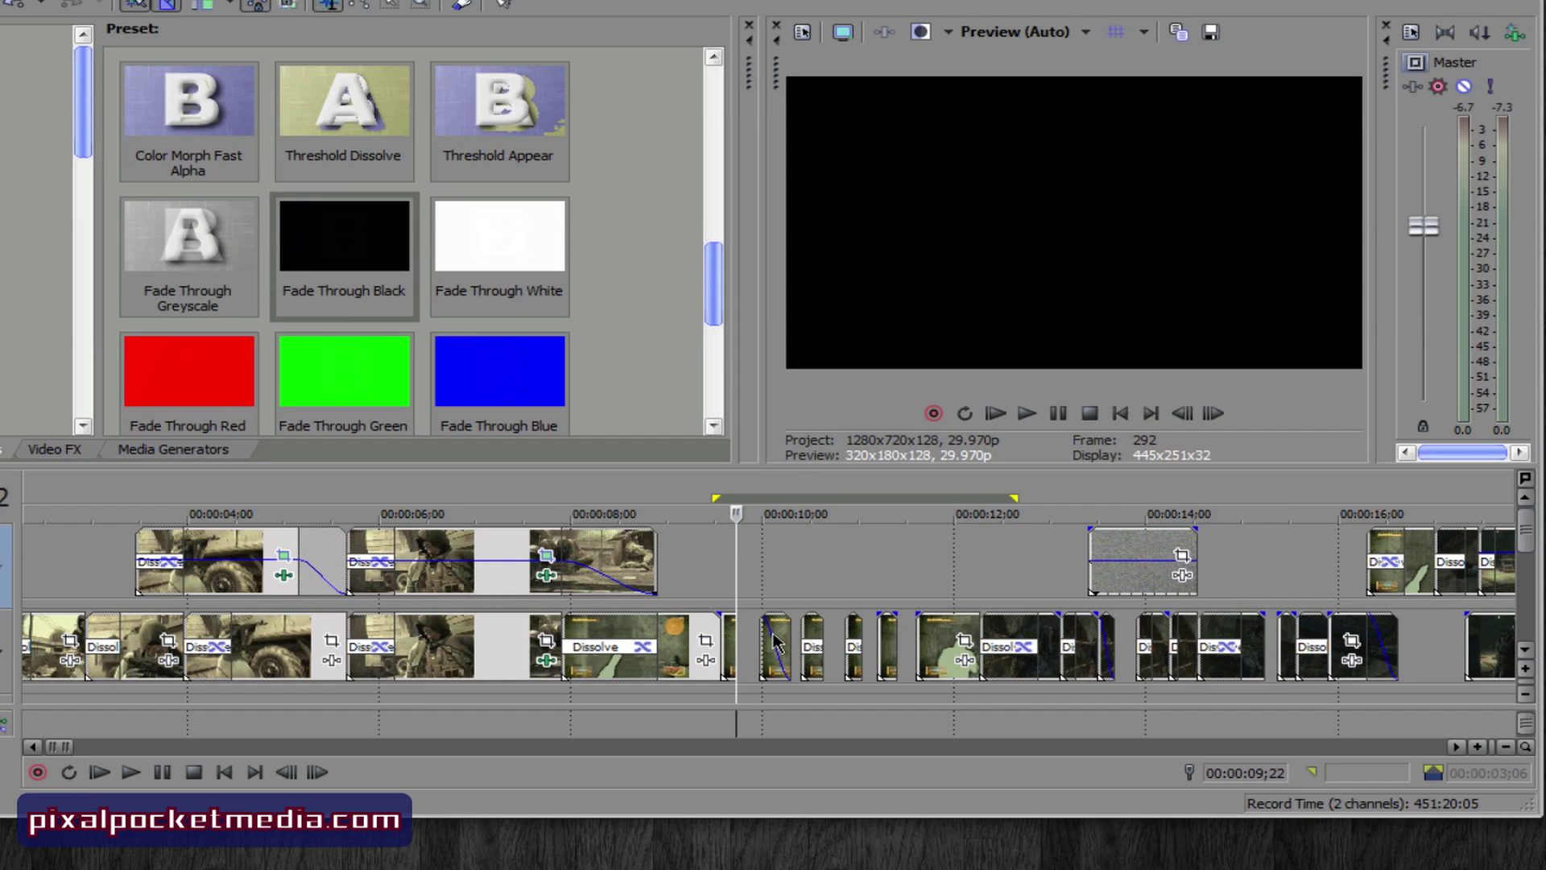
Step: Replace the Dissolve on the narrow clip at about 00:00:10;15 on track 2 with a smooth S-shaped fade-in curve
right_click(812, 638)
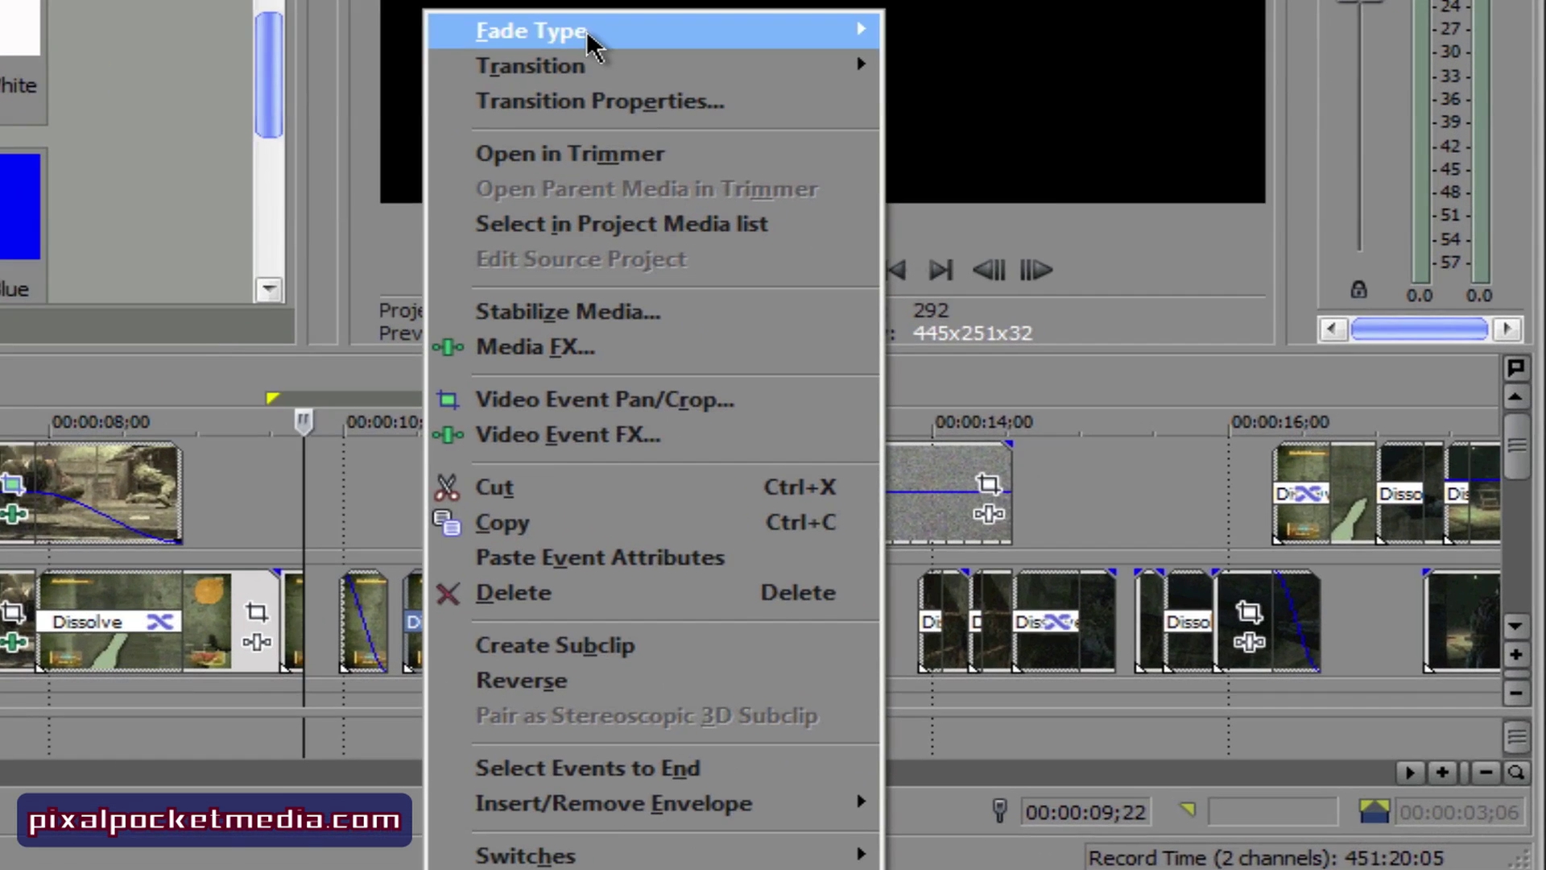
mouse_move(870, 223)
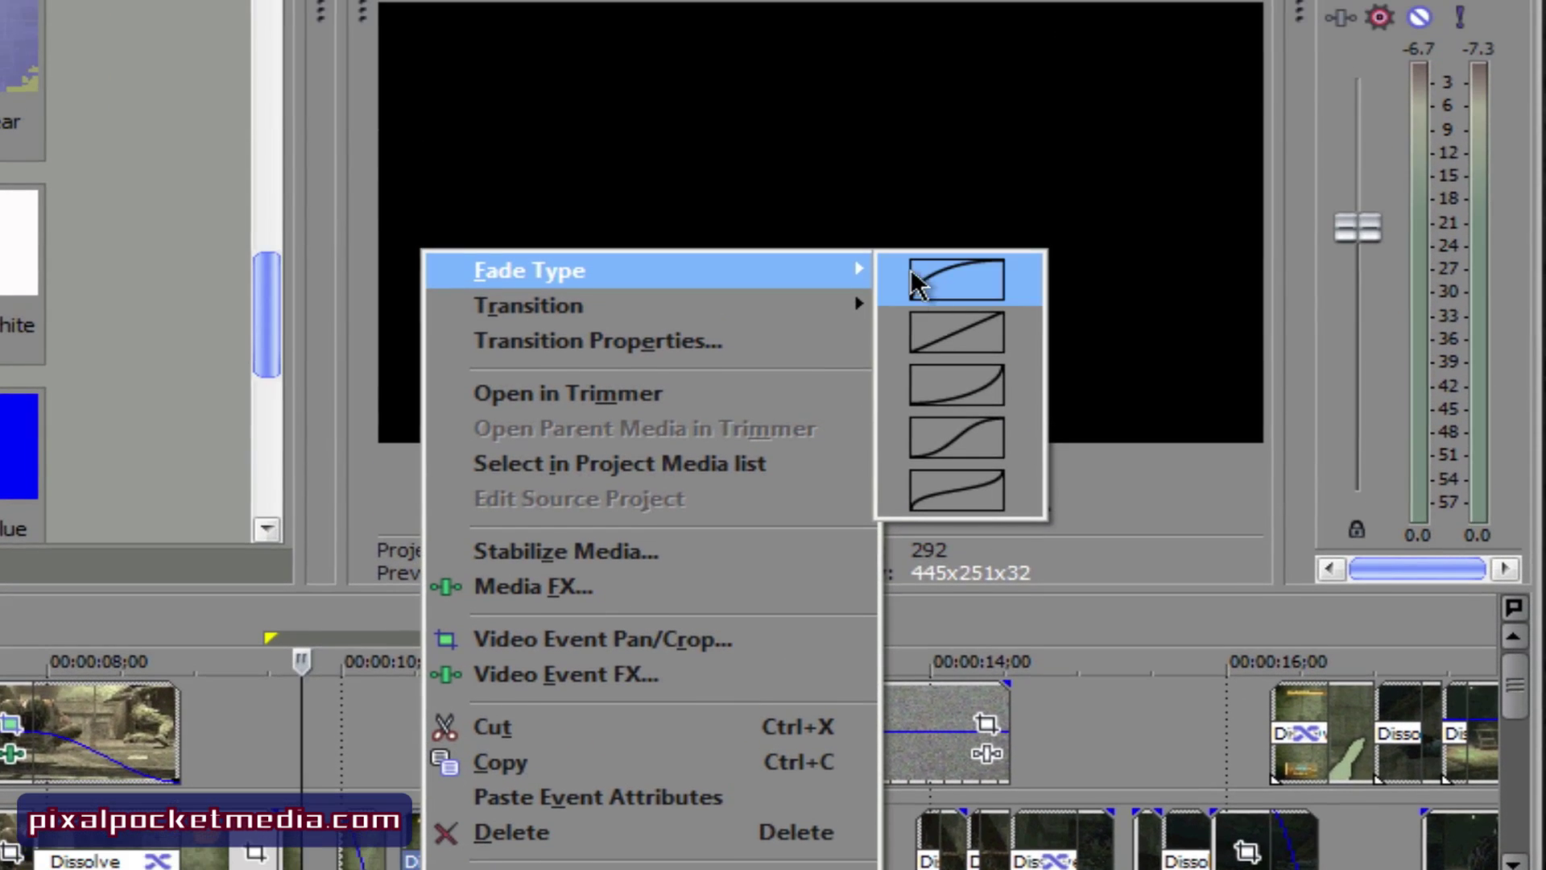
click(920, 431)
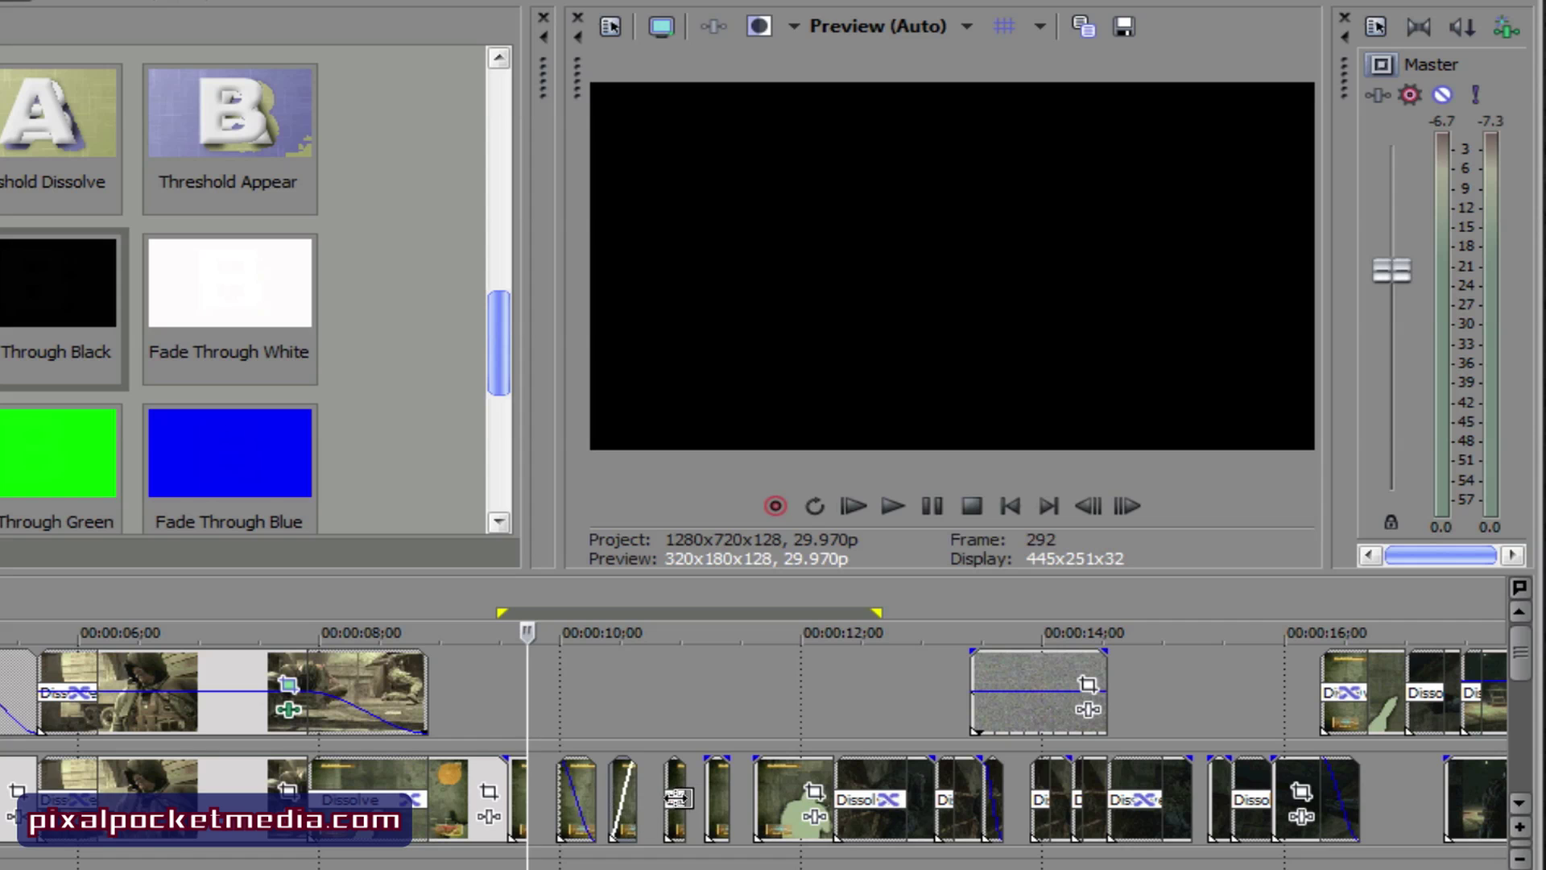
right_click(675, 796)
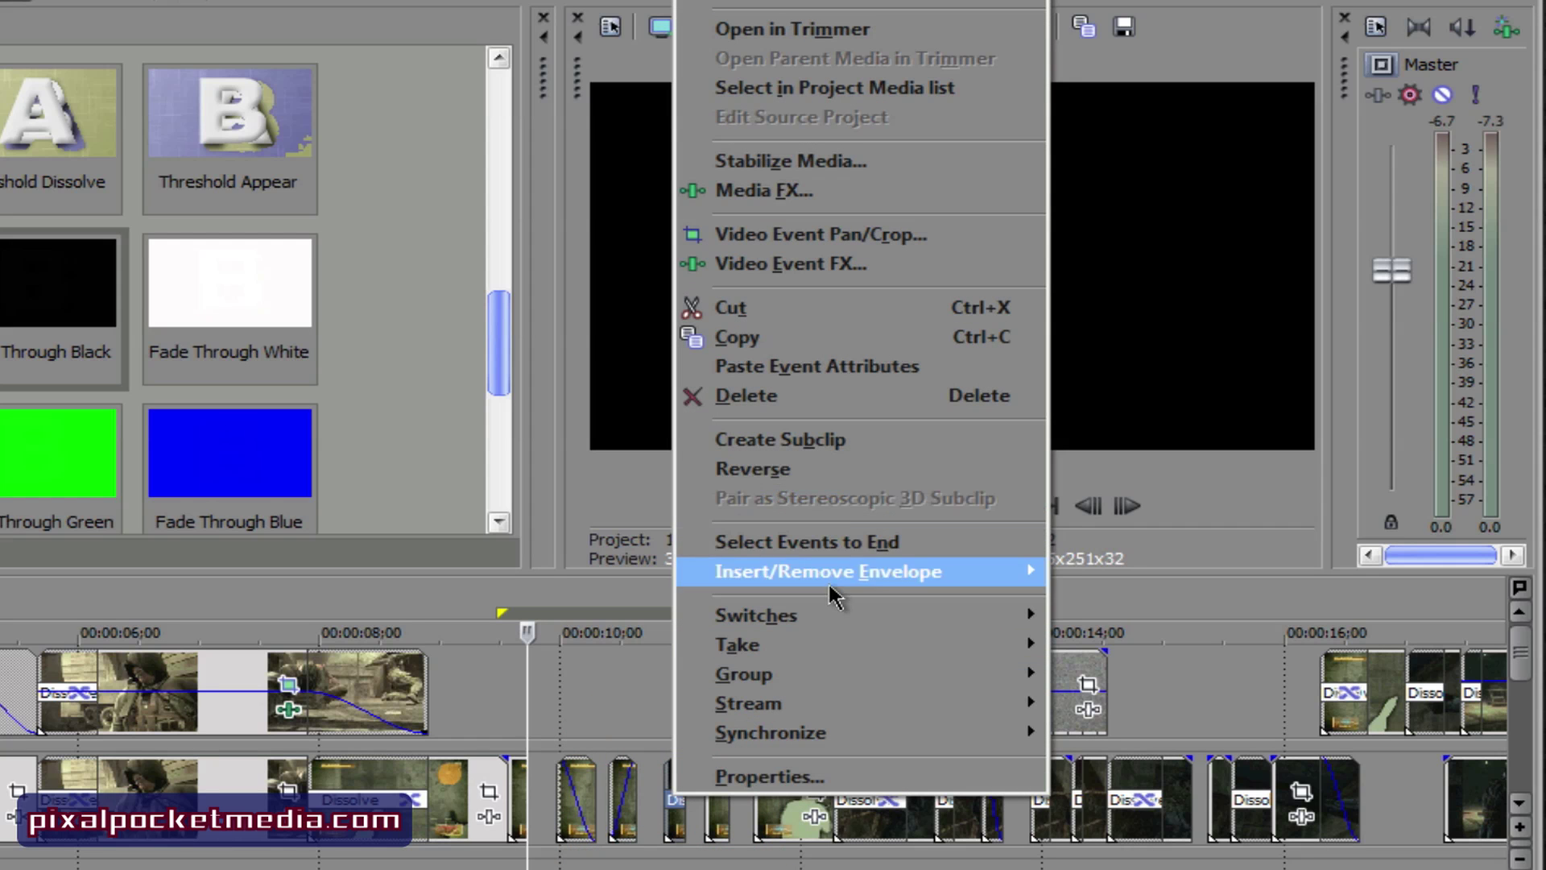
mouse_move(823, 620)
mouse_move(800, 65)
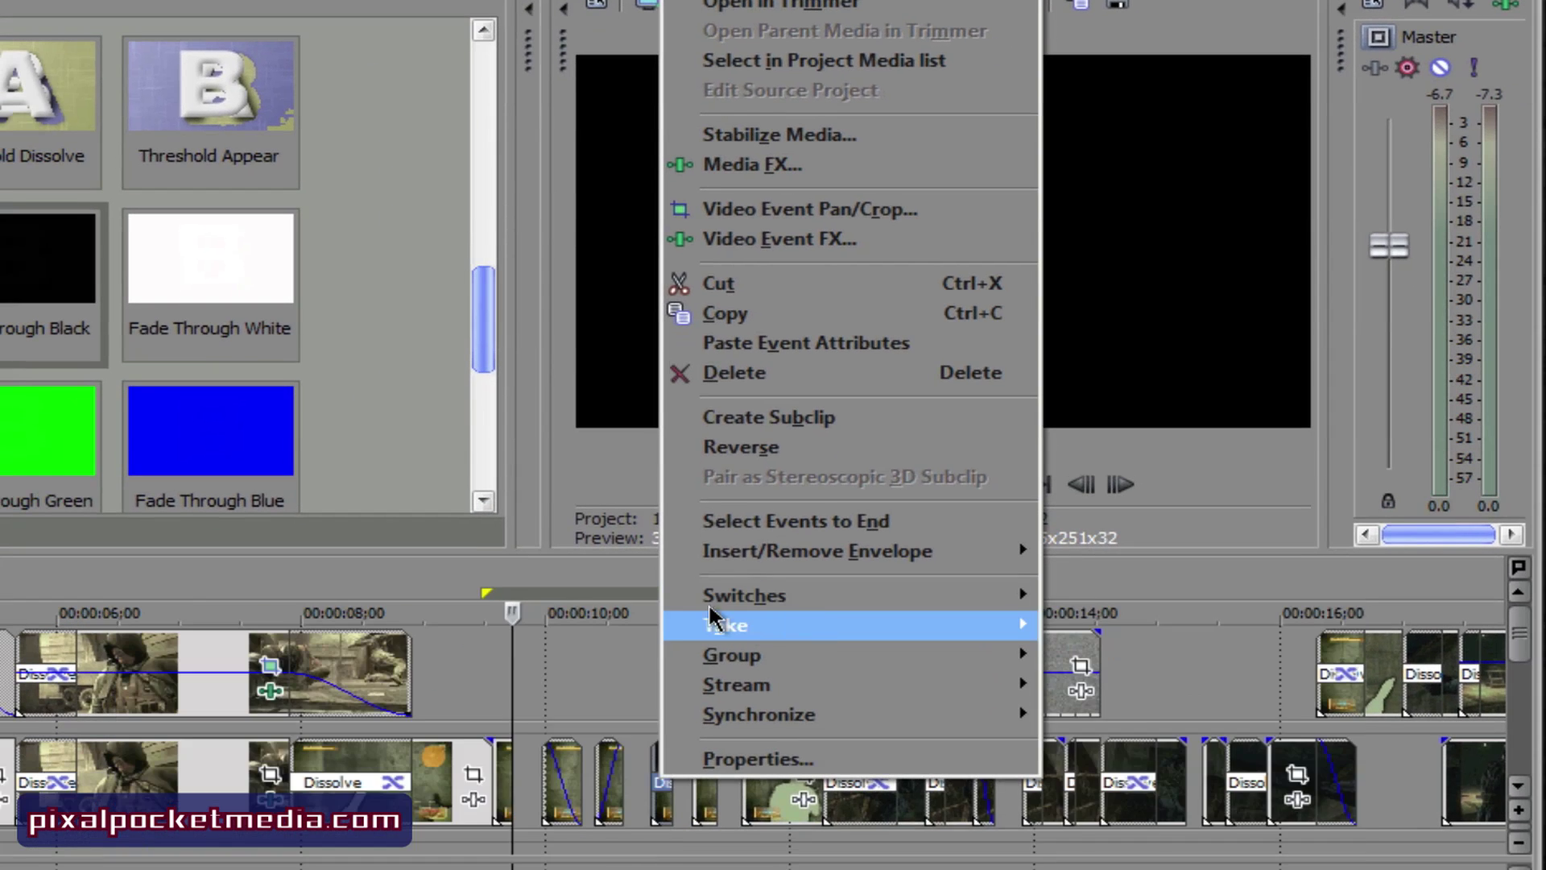
mouse_move(708, 595)
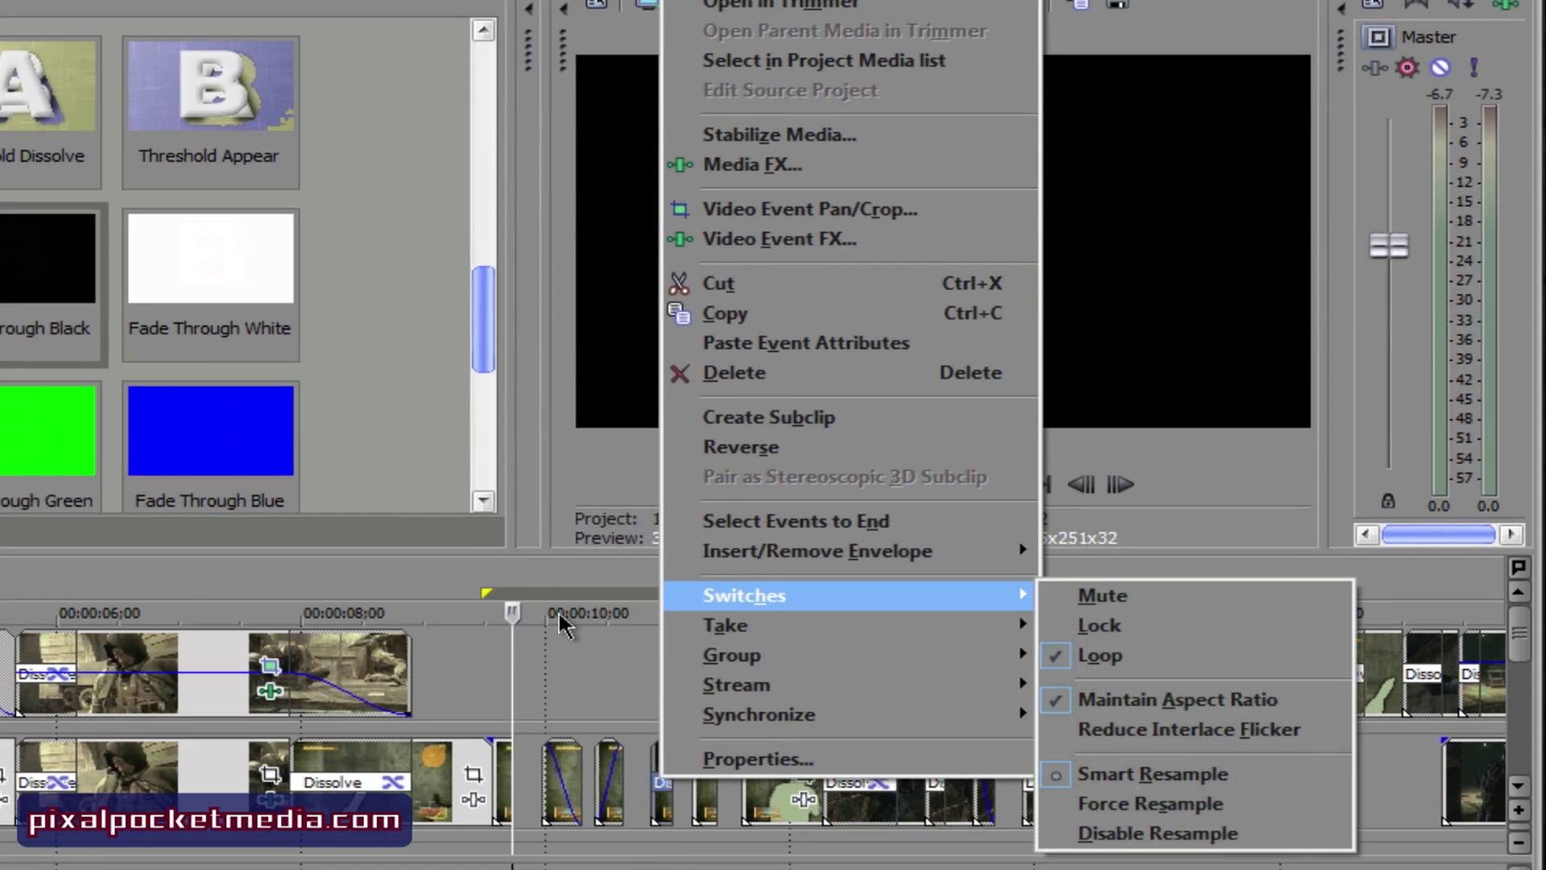
click(474, 673)
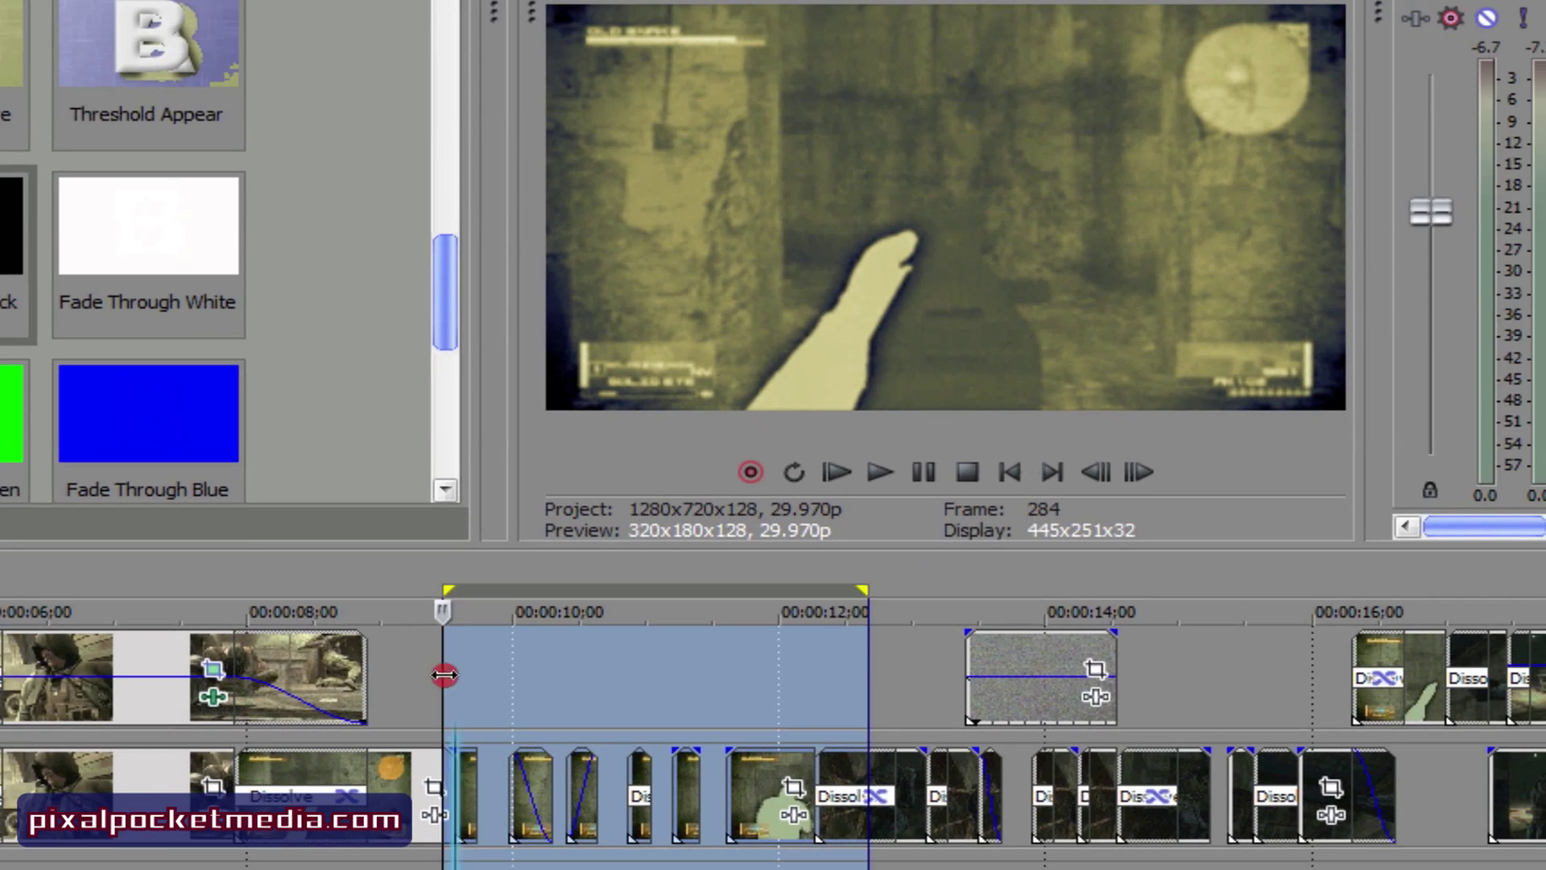
Step: Play back the range over the short clips from about 00:00:09;14 to 00:00:12;20 to review the fades
click(444, 675)
key(space)
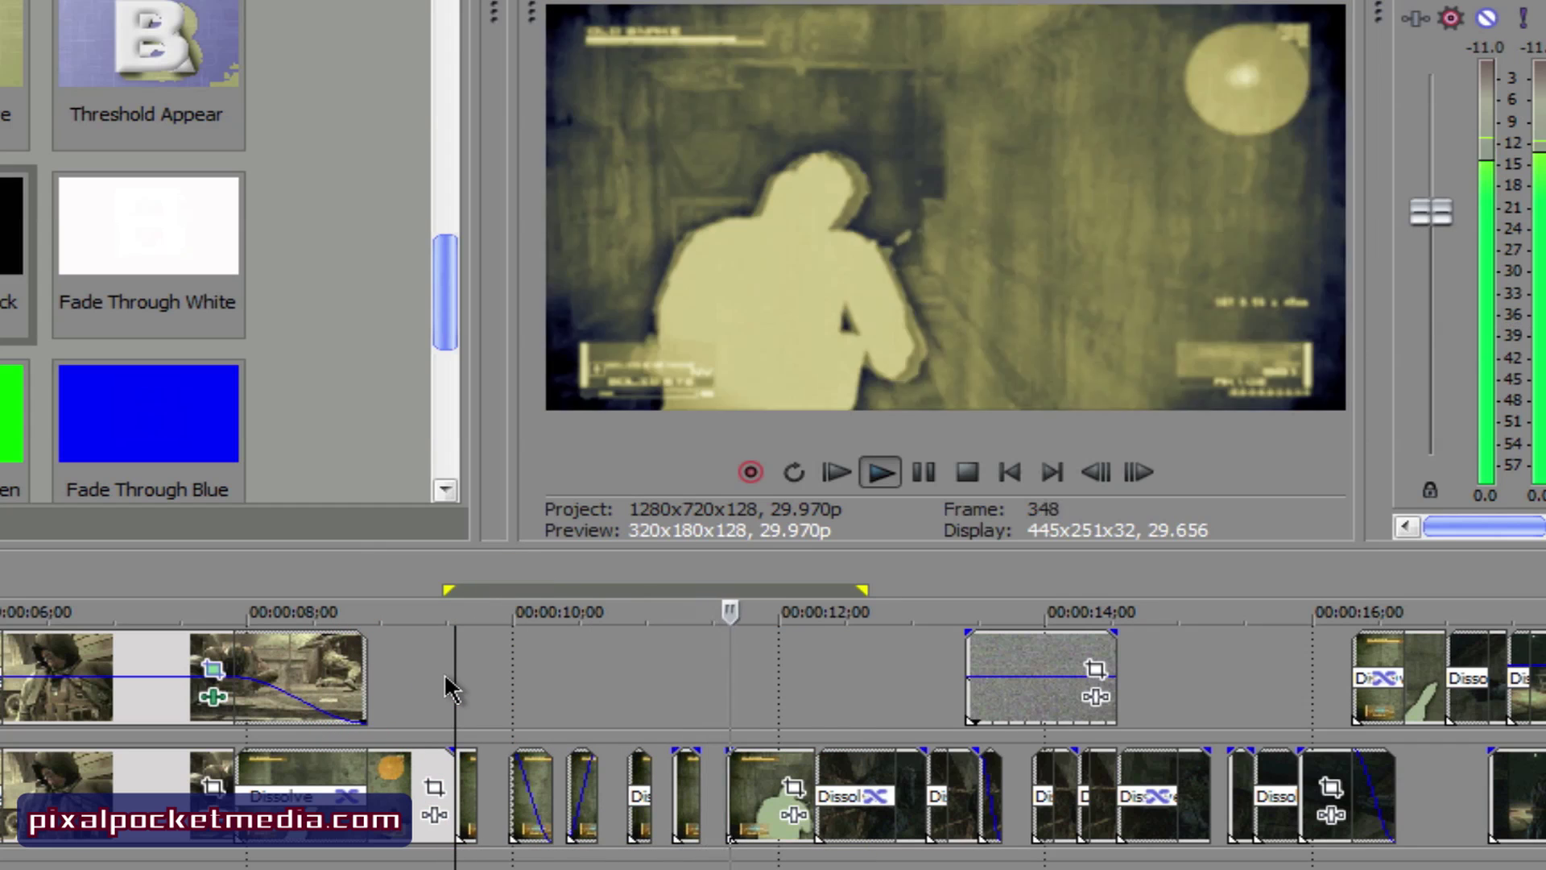
click(446, 677)
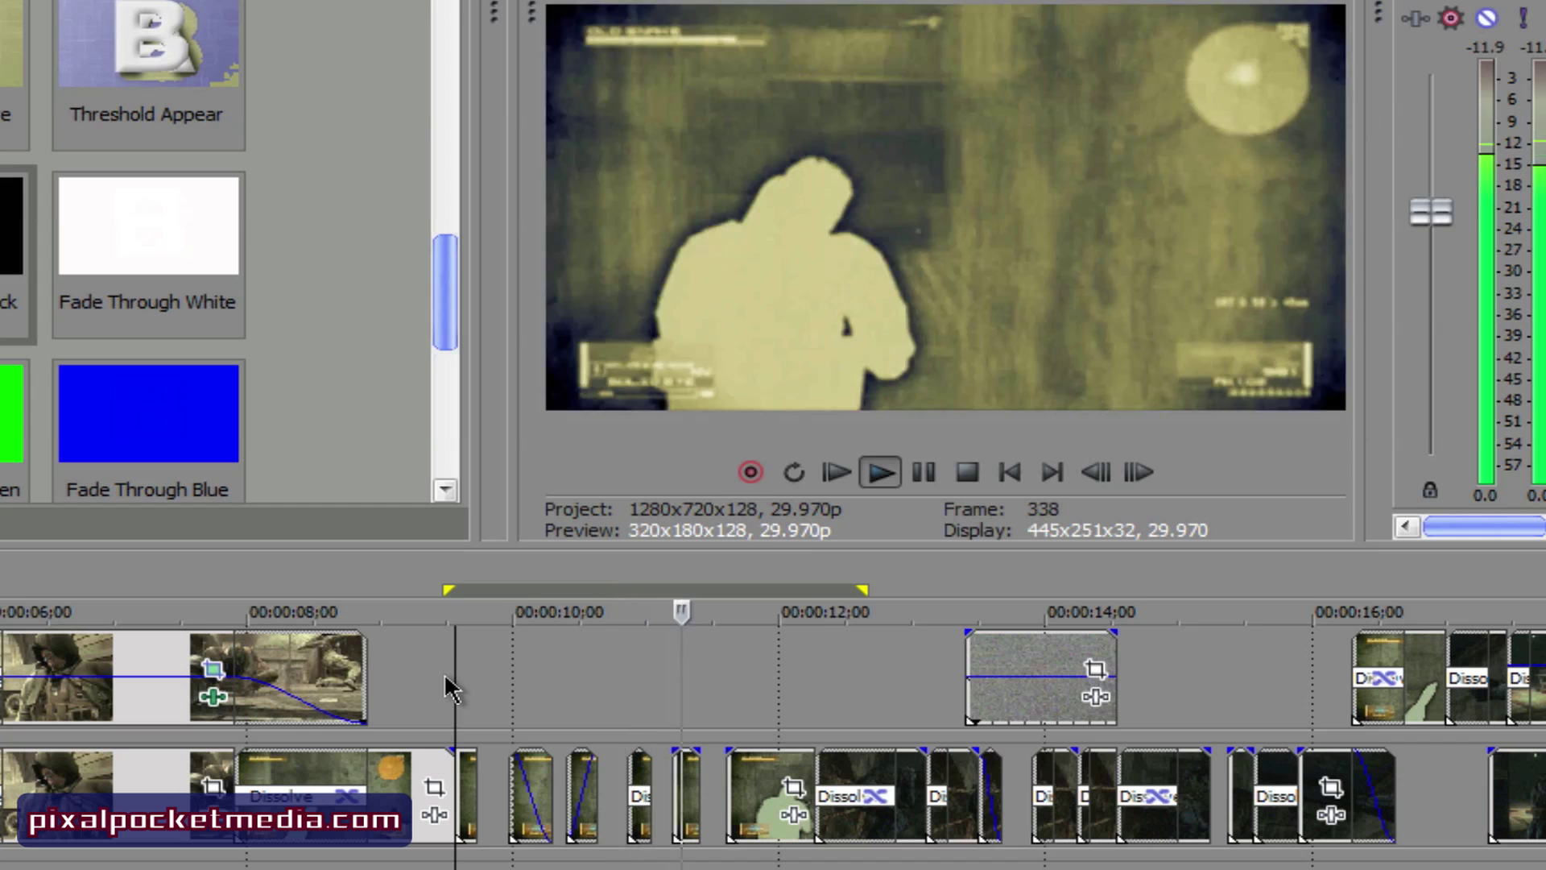
key(space)
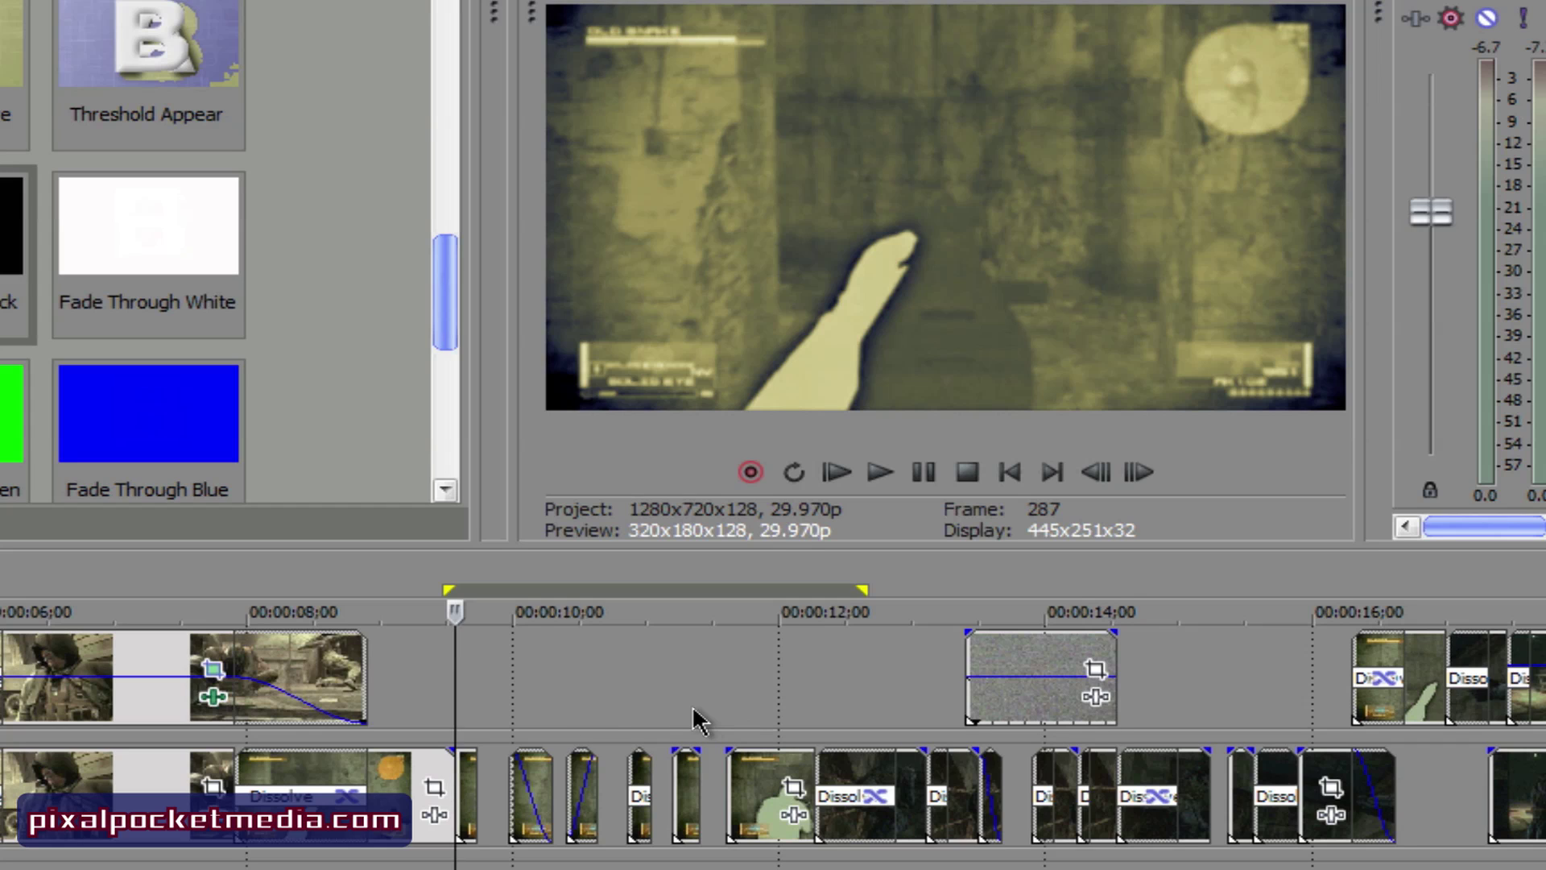
Step: Add a fade-in with a Dissolve transition to the start of the clip at 00:00:11;18 on track 2
click(726, 707)
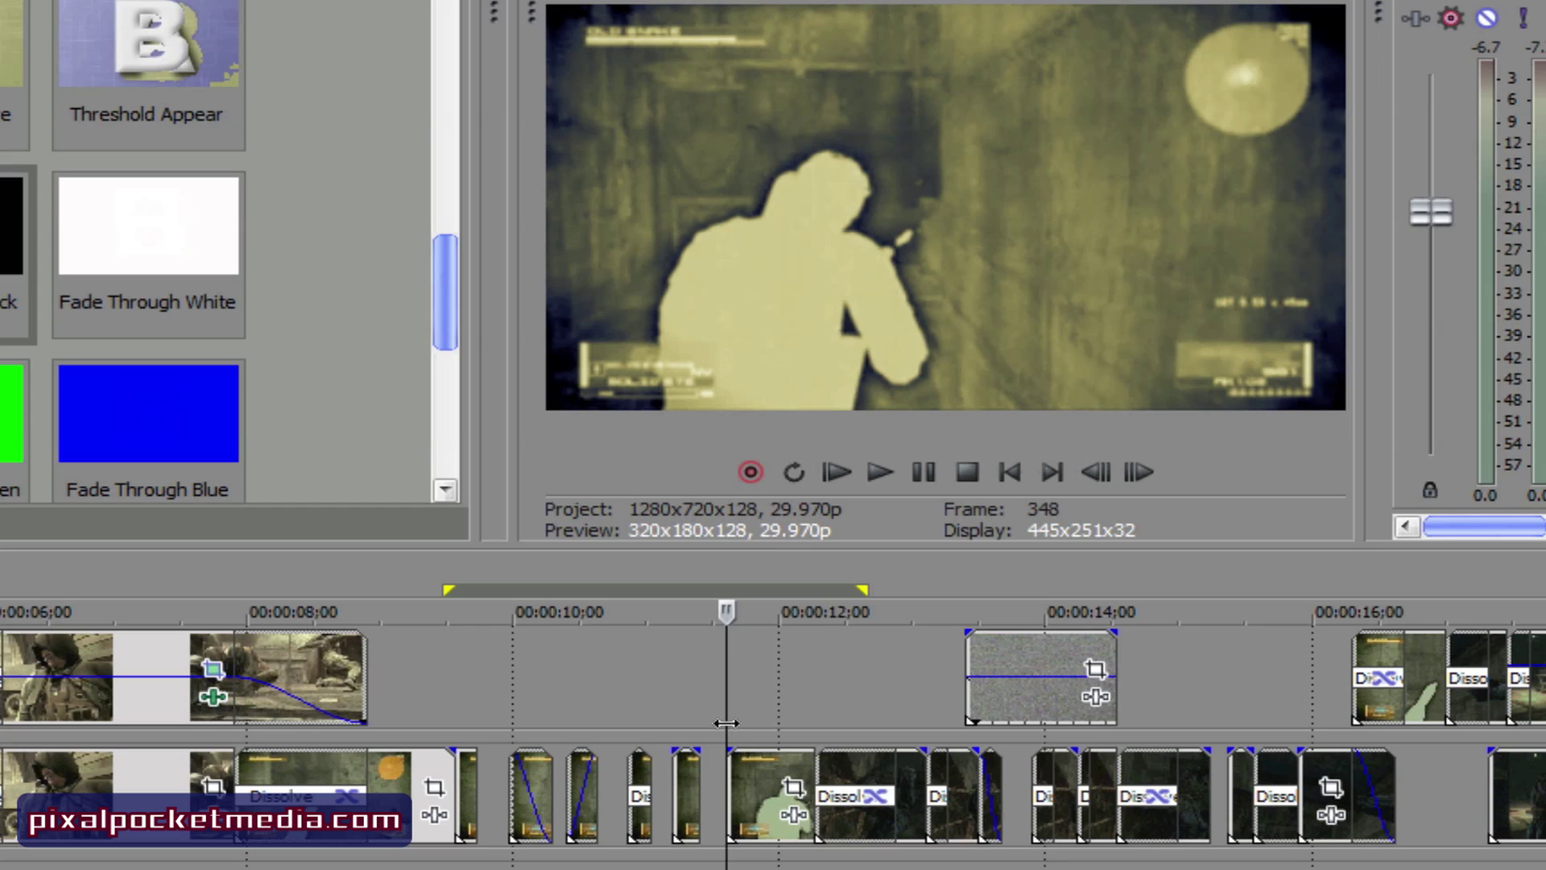
drag(731, 751, 769, 777)
drag(445, 321, 418, 252)
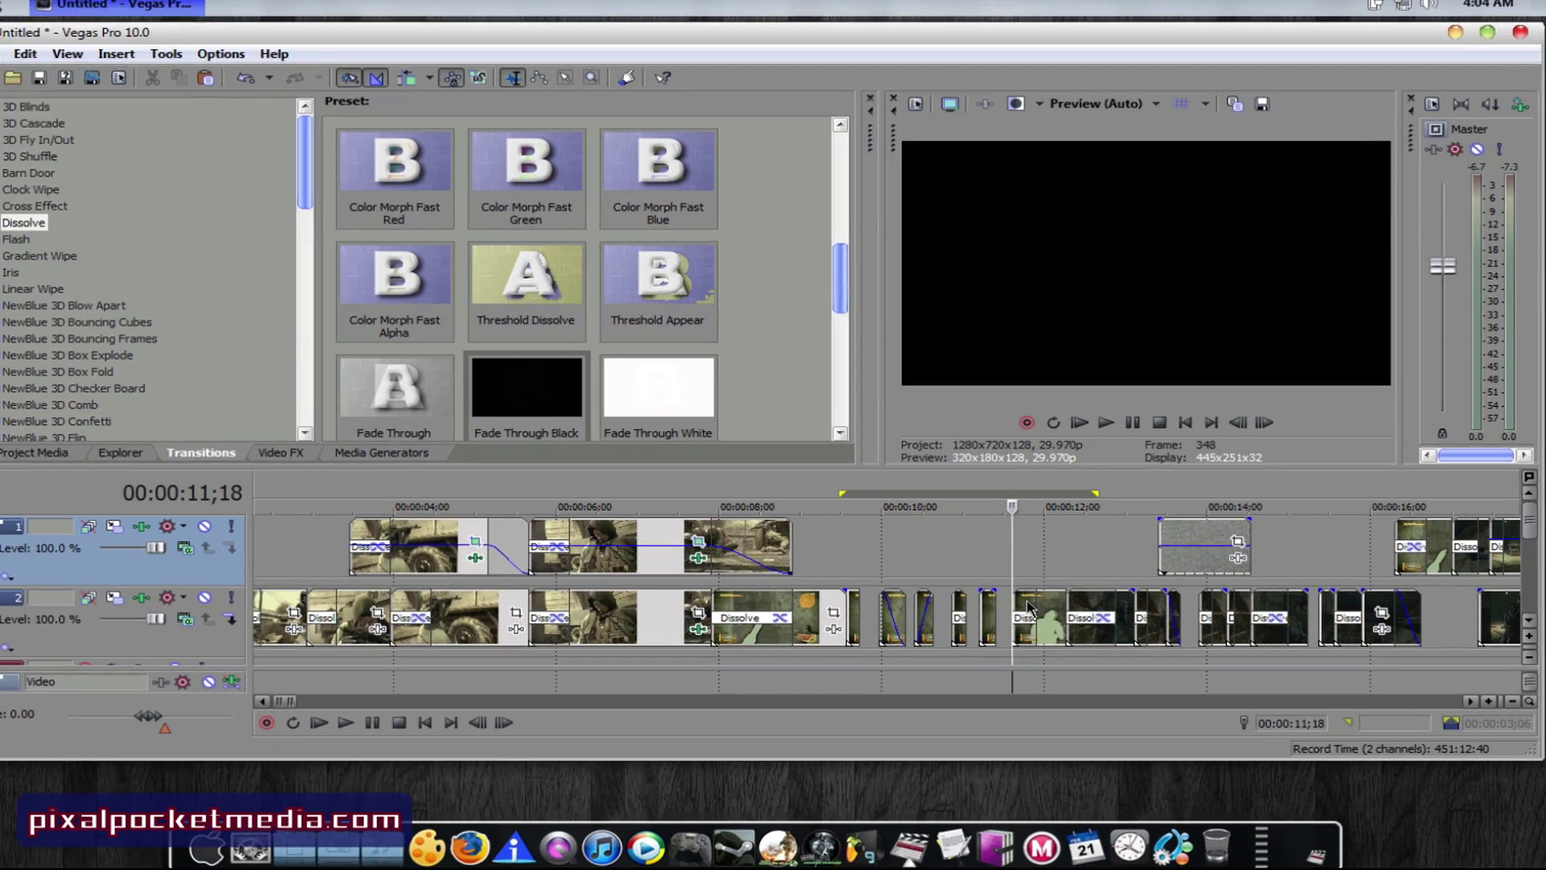
Step: Change the Dissolve at the start of the 00:00:11;18 clip to the smooth S-shaped fade type
right_click(1039, 596)
mouse_move(862, 226)
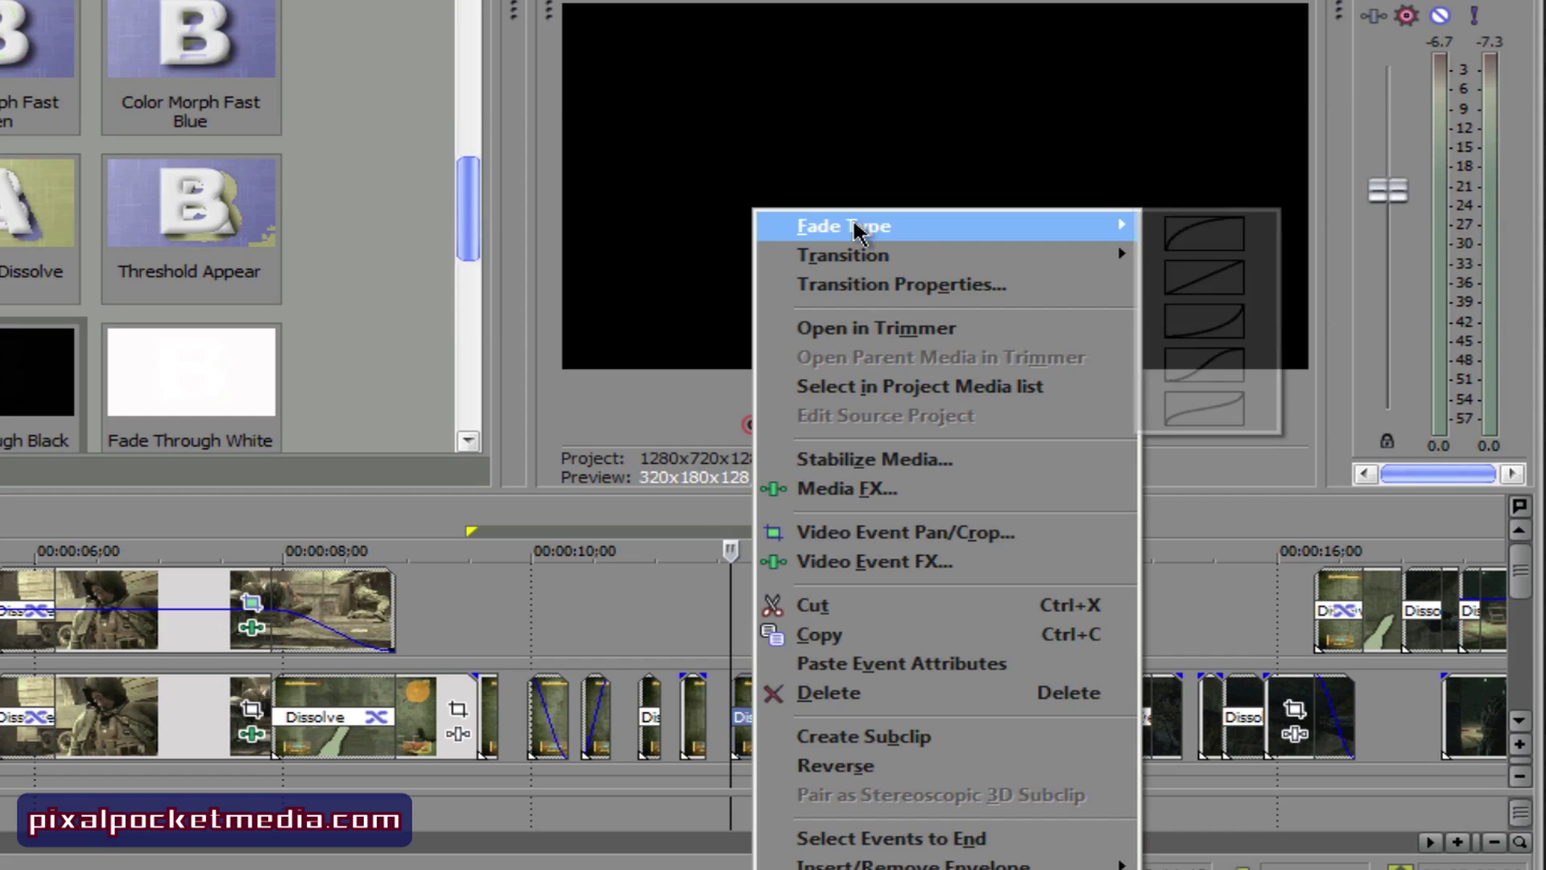
click(1217, 375)
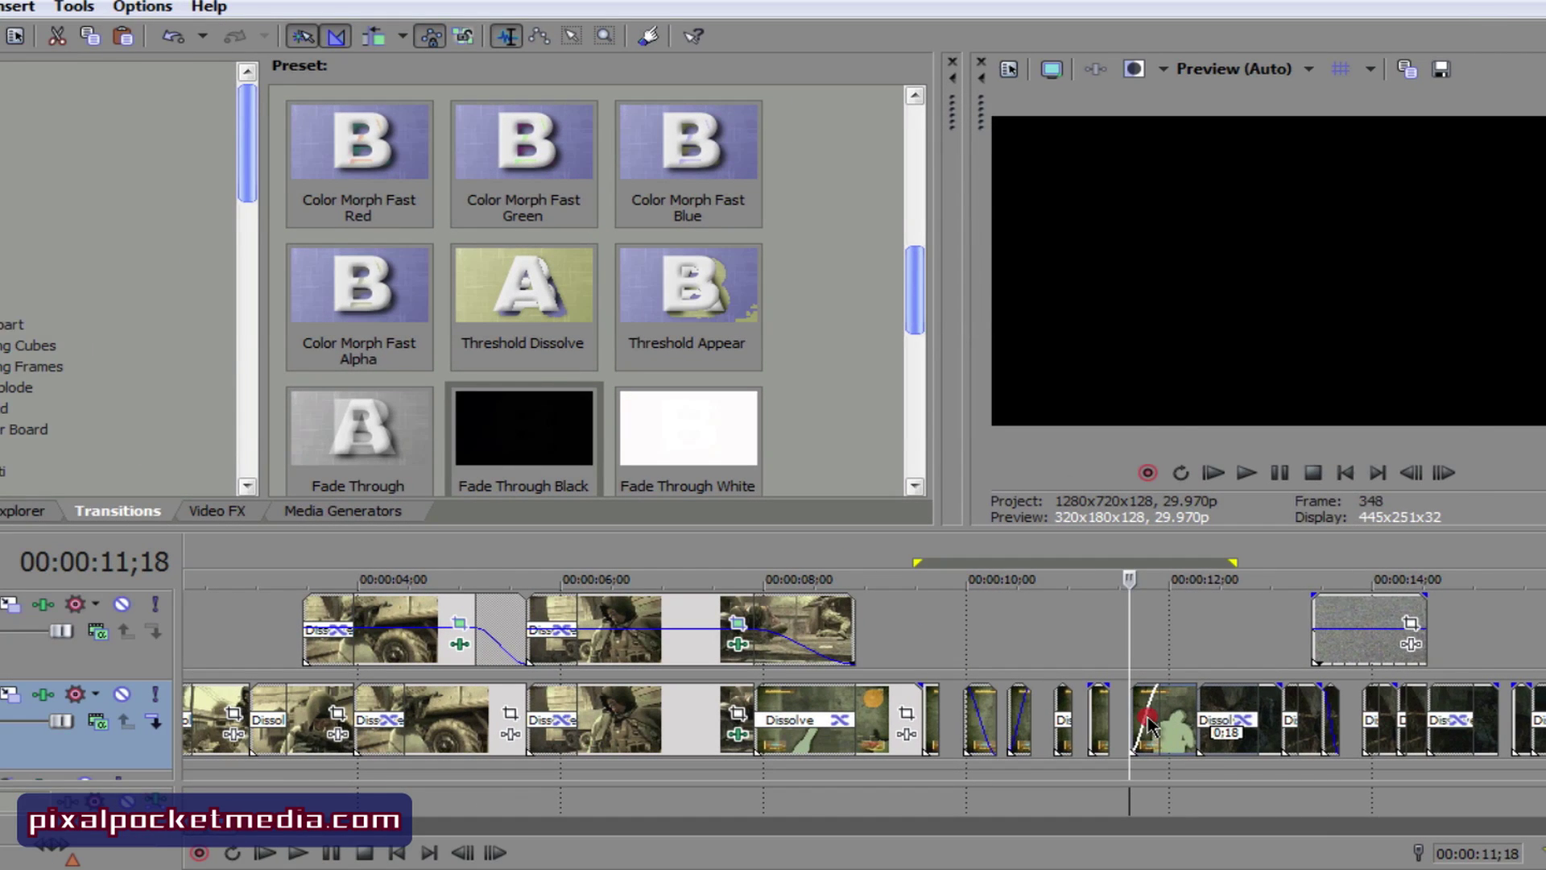
right_click(1147, 721)
click(818, 424)
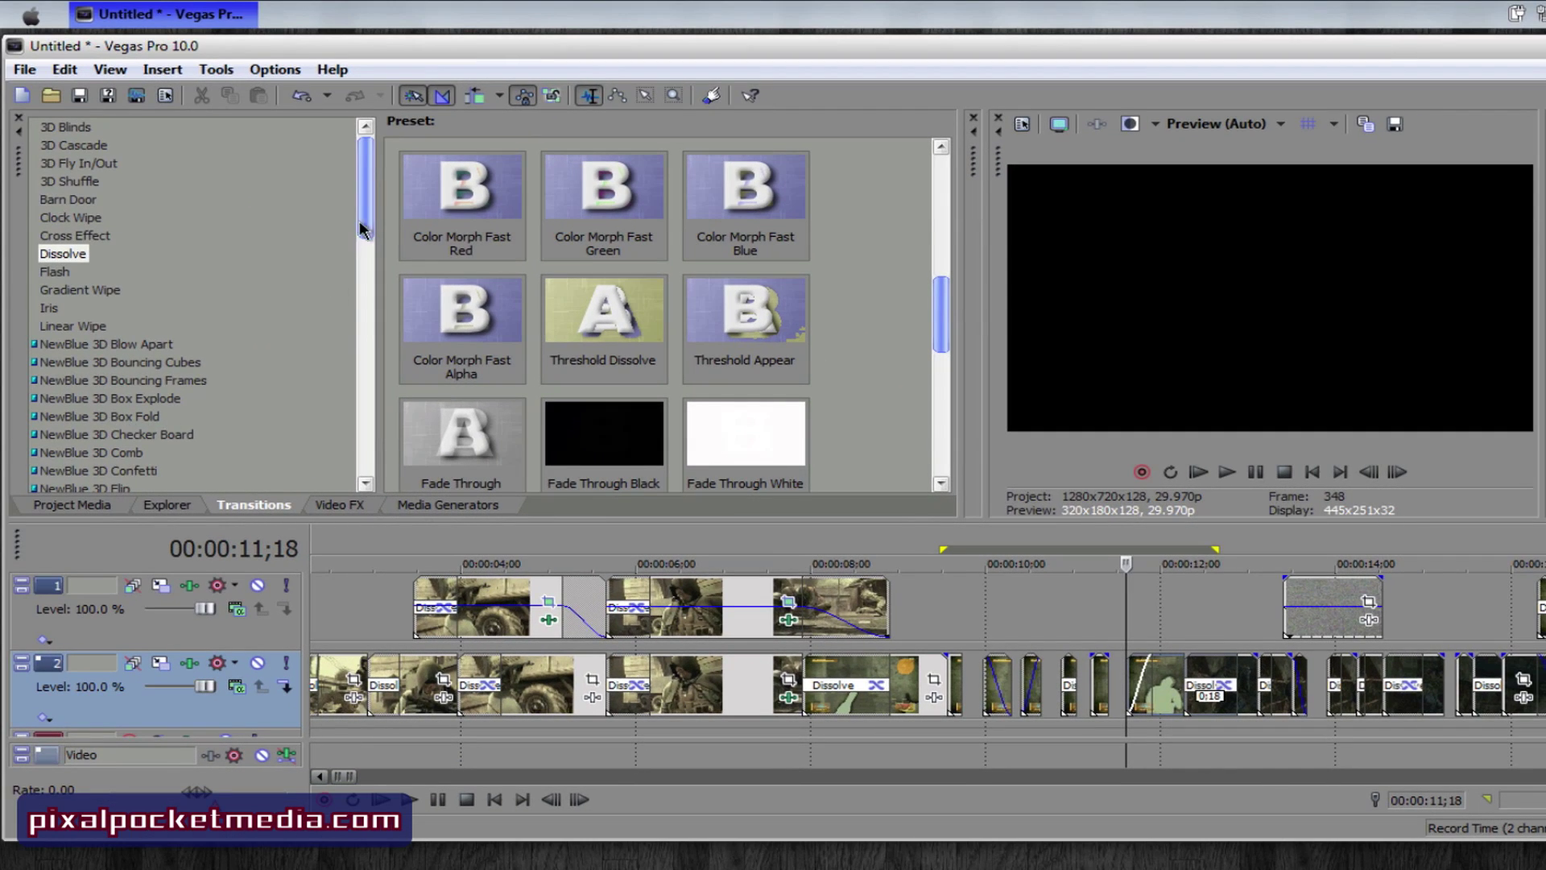
Step: Browse the NewBlue 3D transitions in the list of available transitions
drag(360, 231, 364, 319)
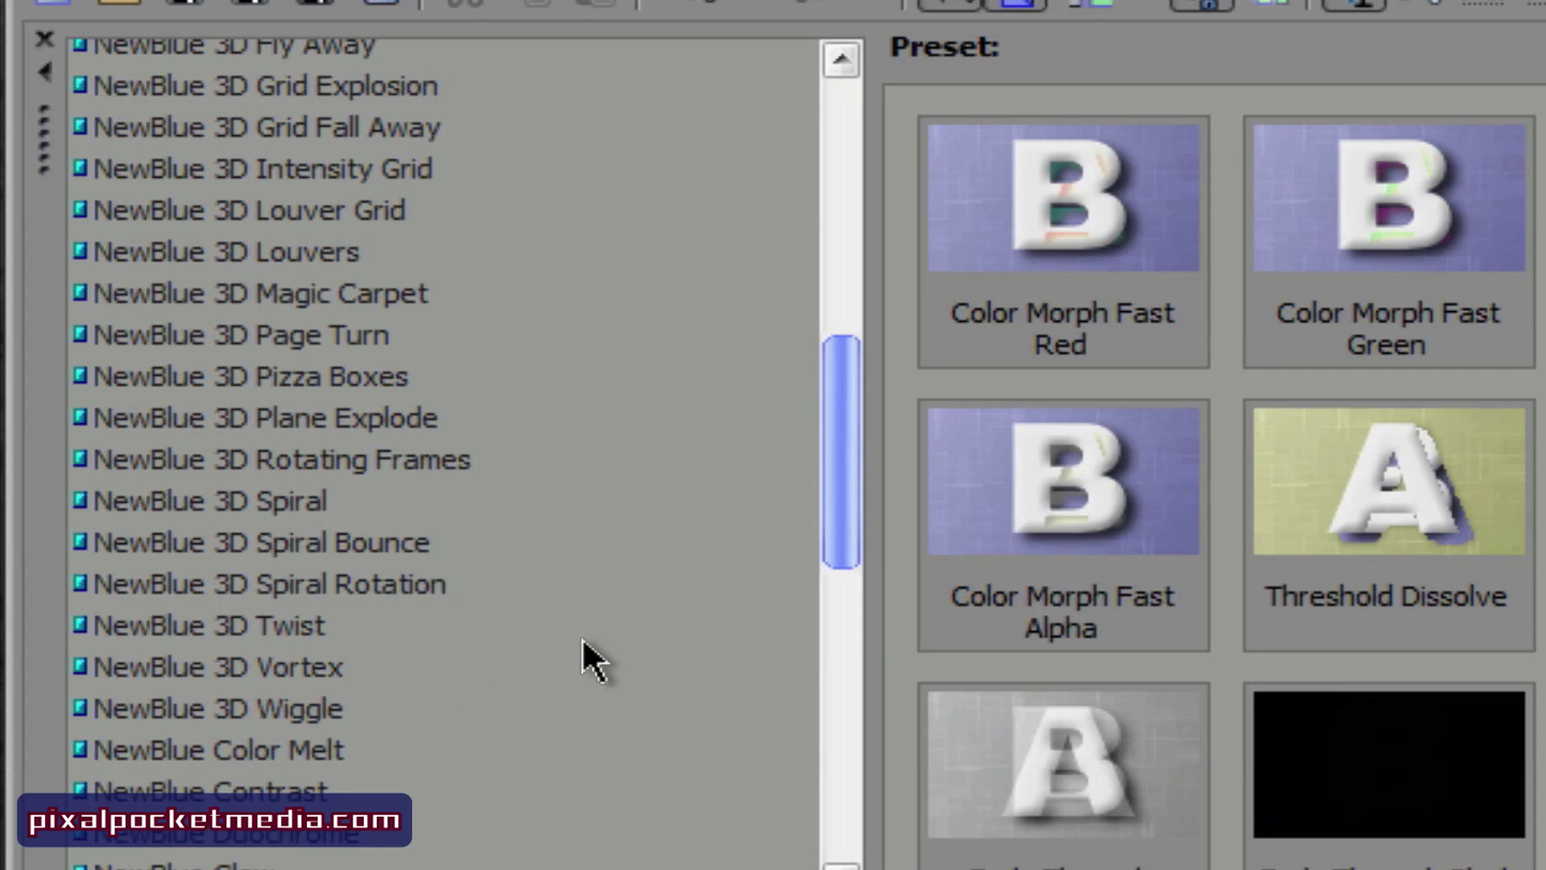
drag(830, 470, 833, 417)
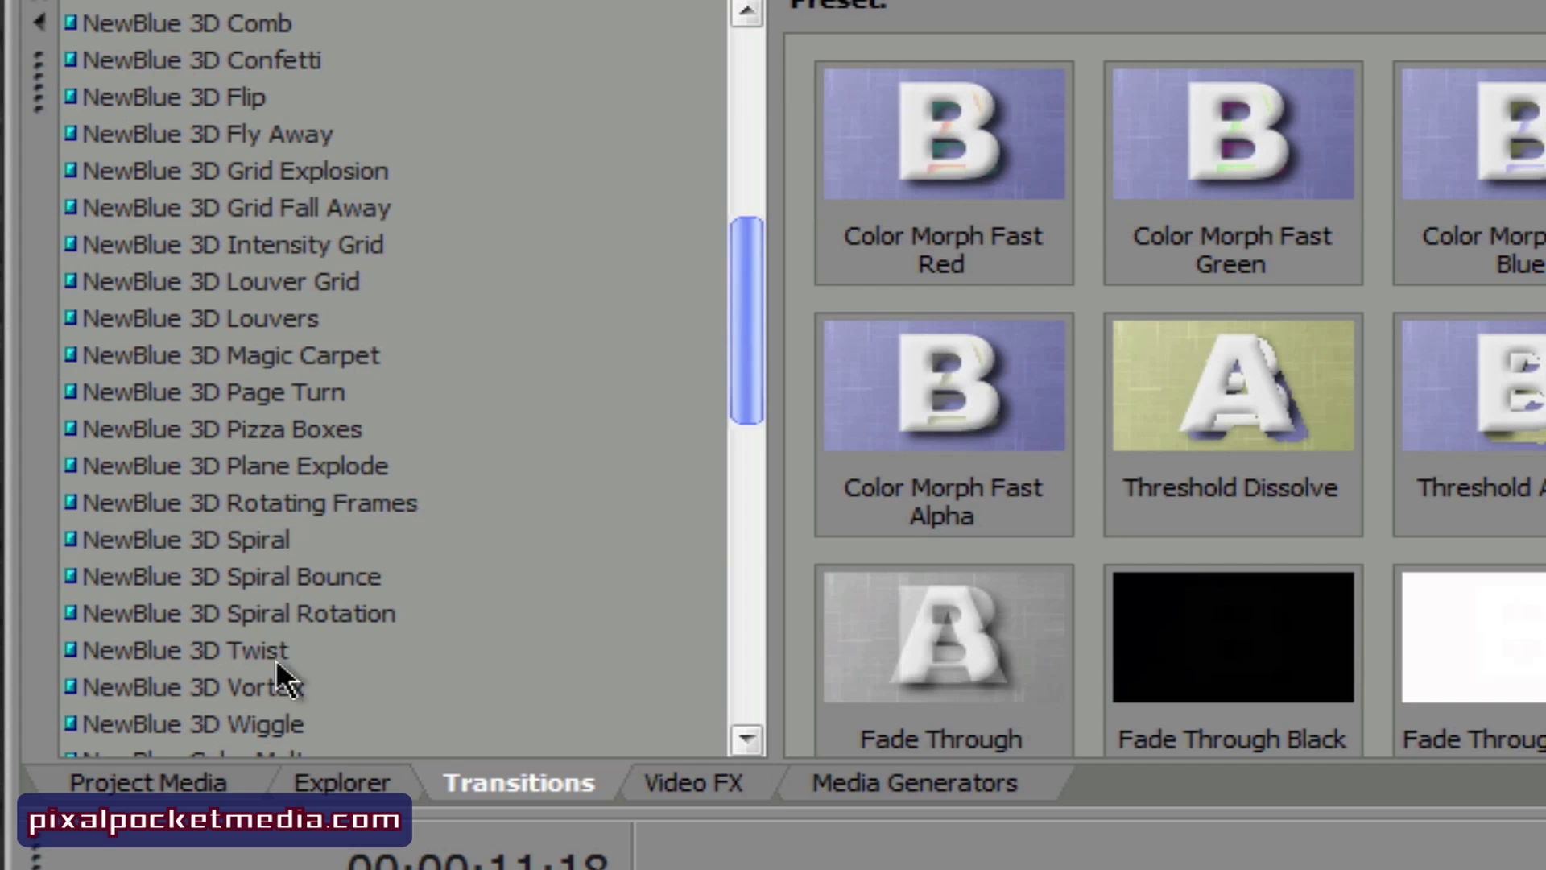
drag(730, 340, 727, 385)
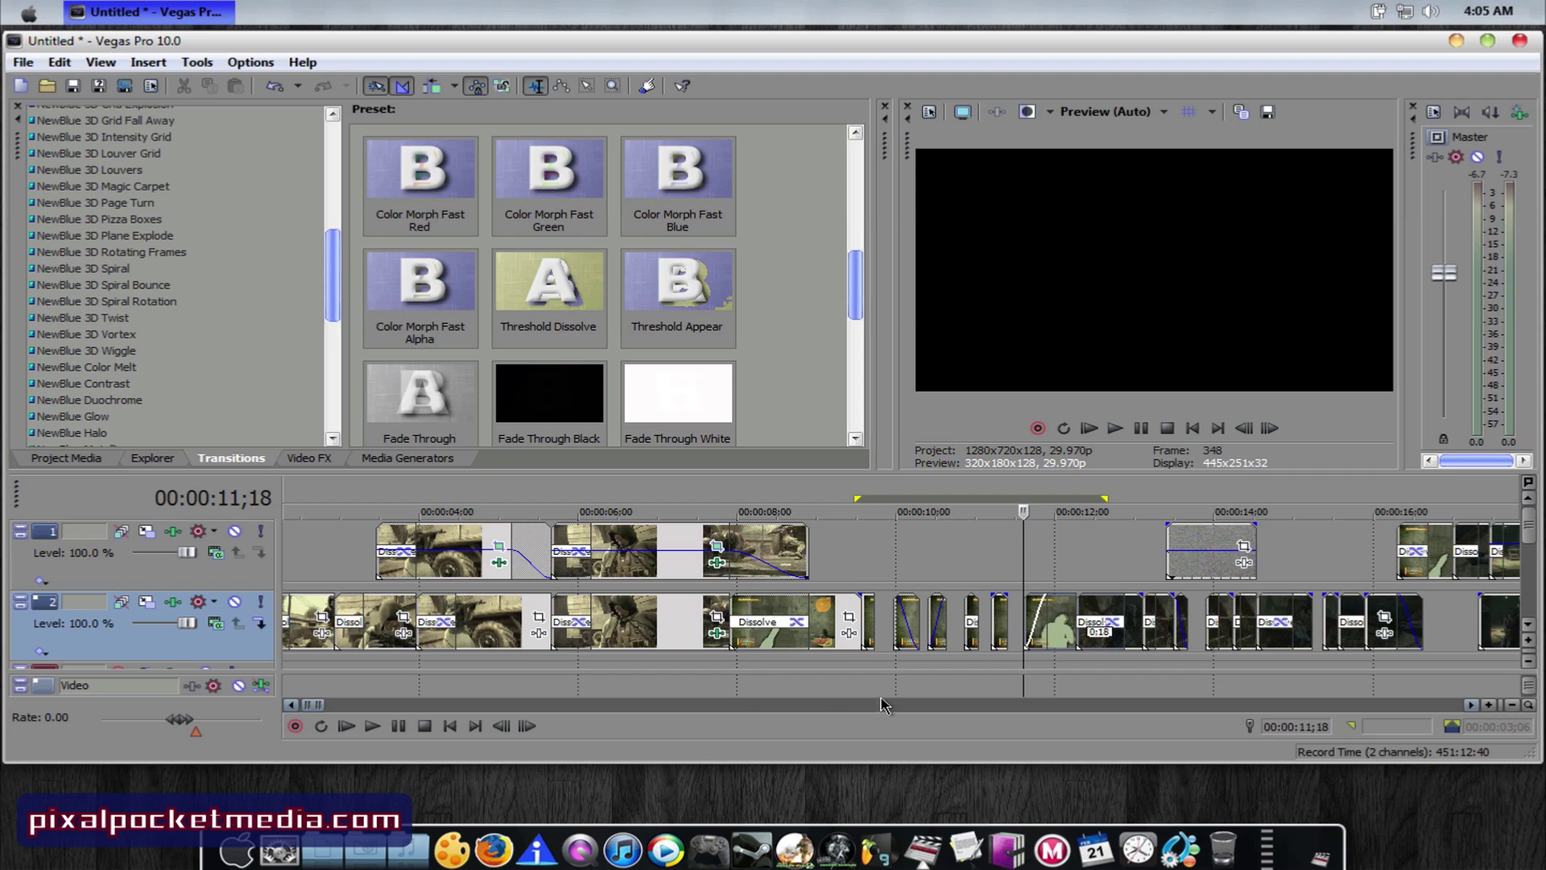
Step: Reveal the Video bus track below track 2 and insert a Motion Blur Amount envelope on it
drag(879, 673, 886, 606)
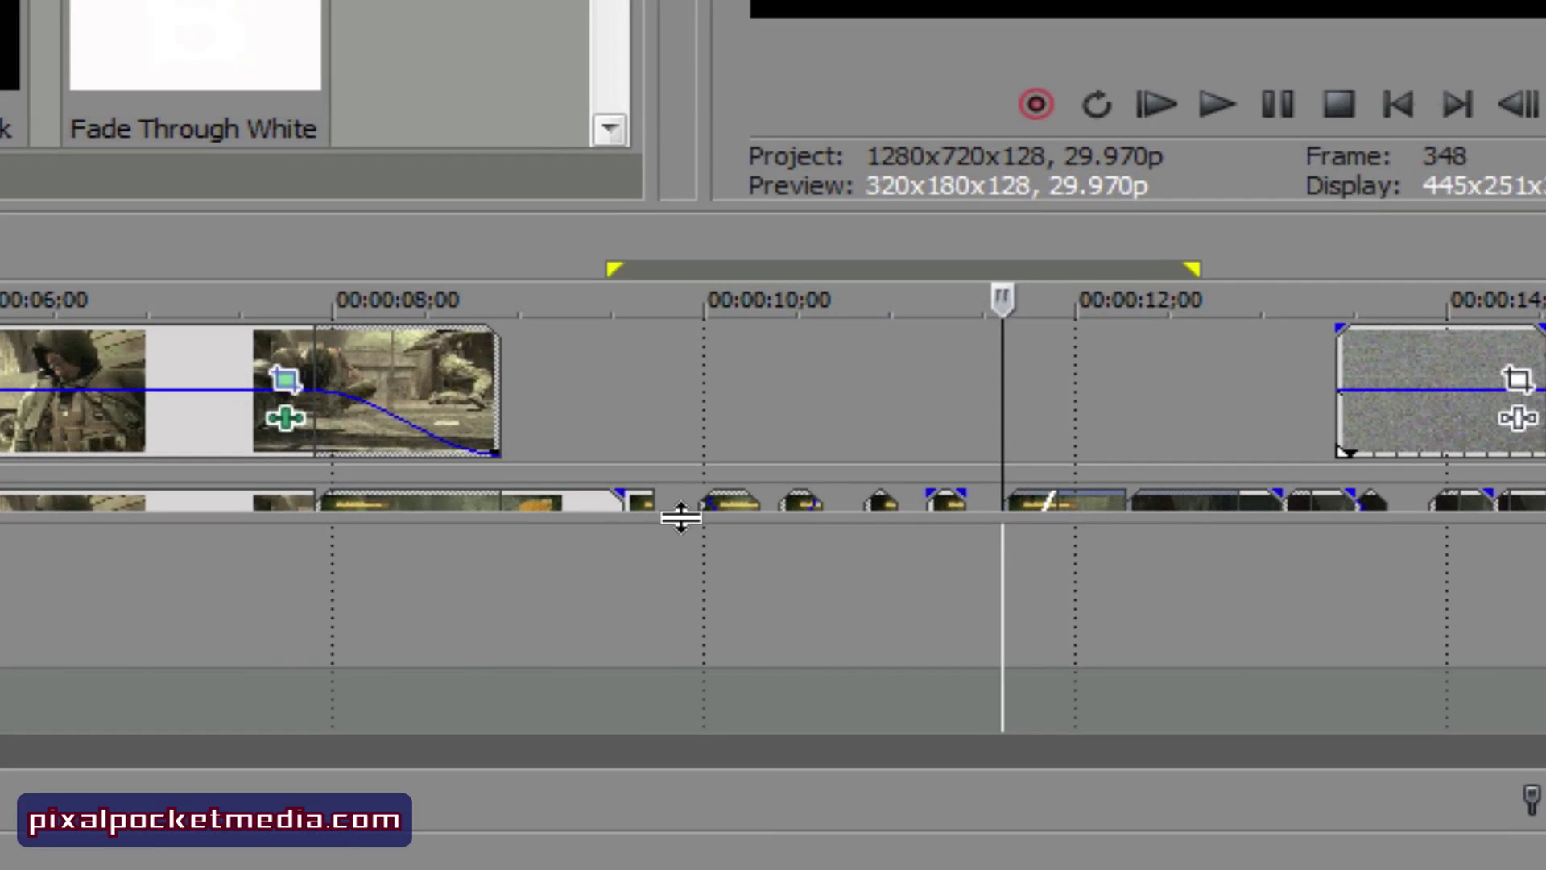
drag(680, 517, 676, 585)
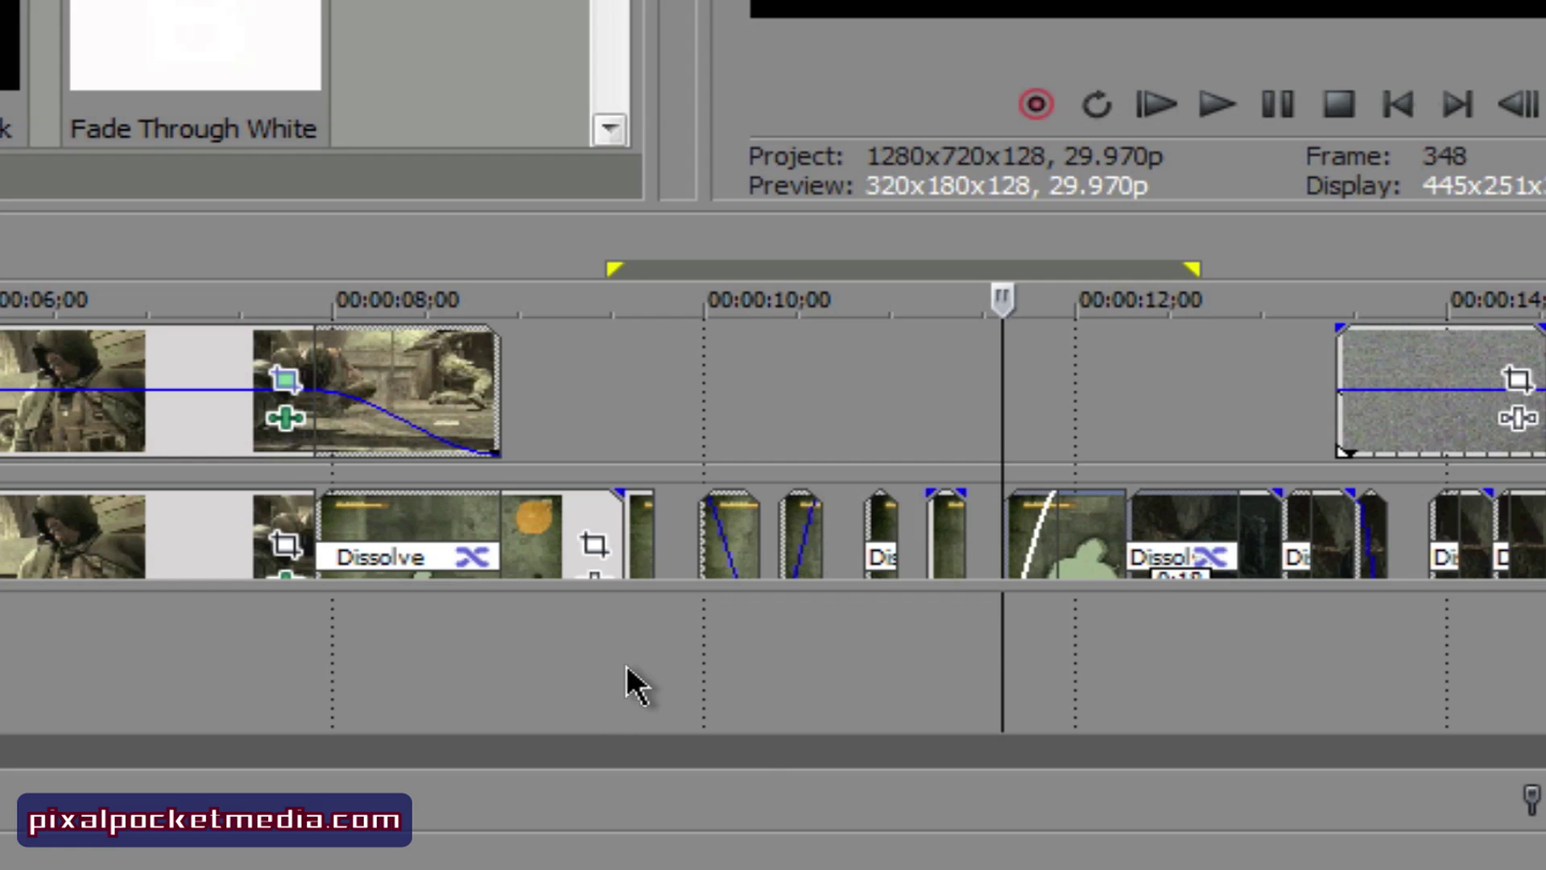
click(611, 421)
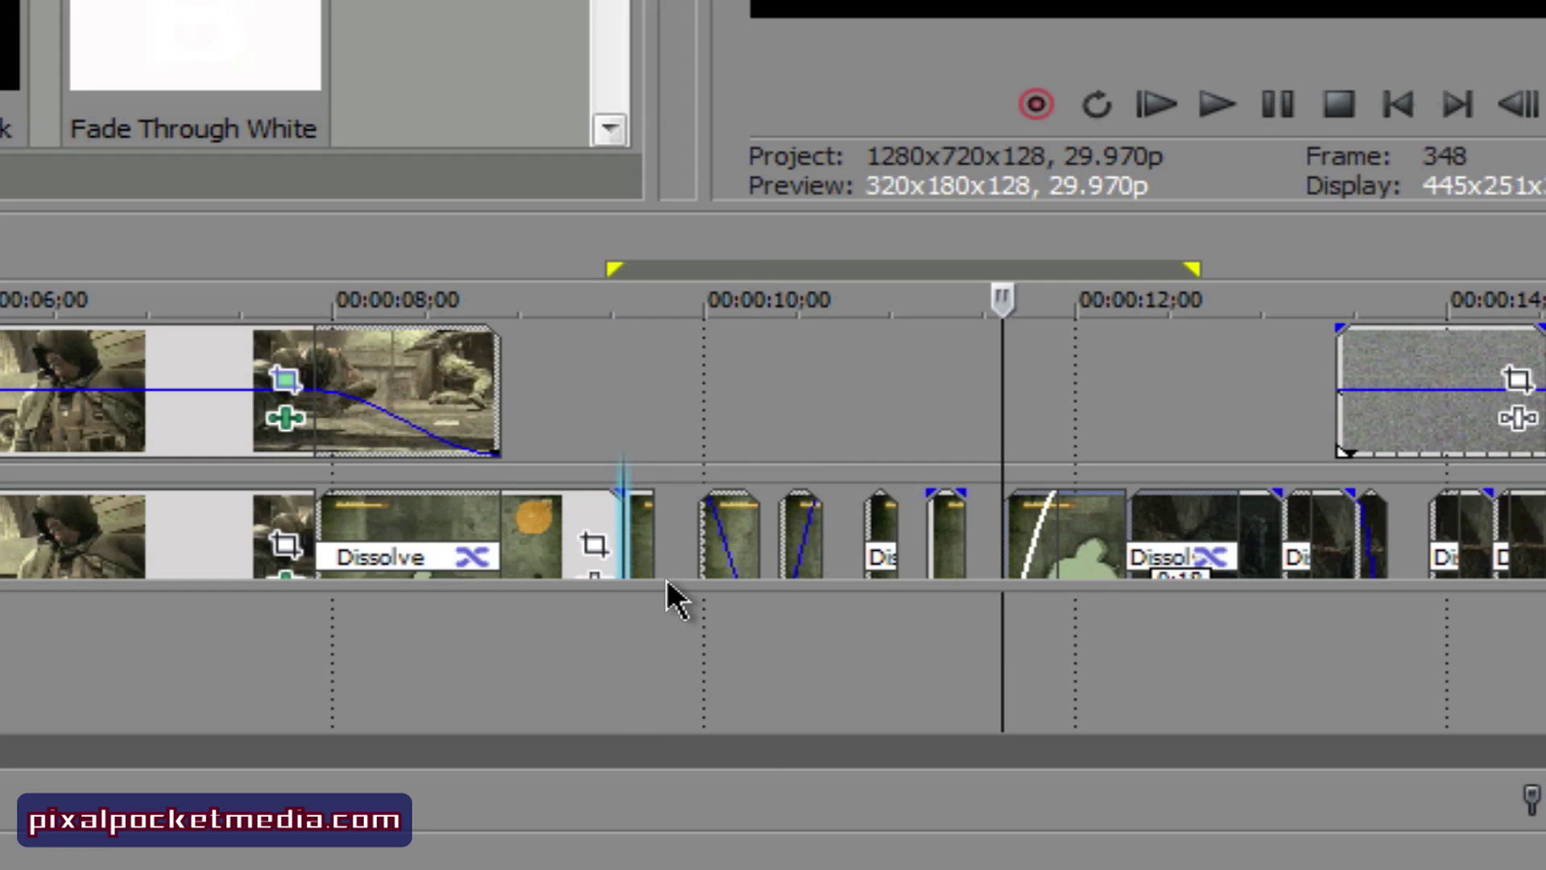
right_click(563, 631)
mouse_move(776, 869)
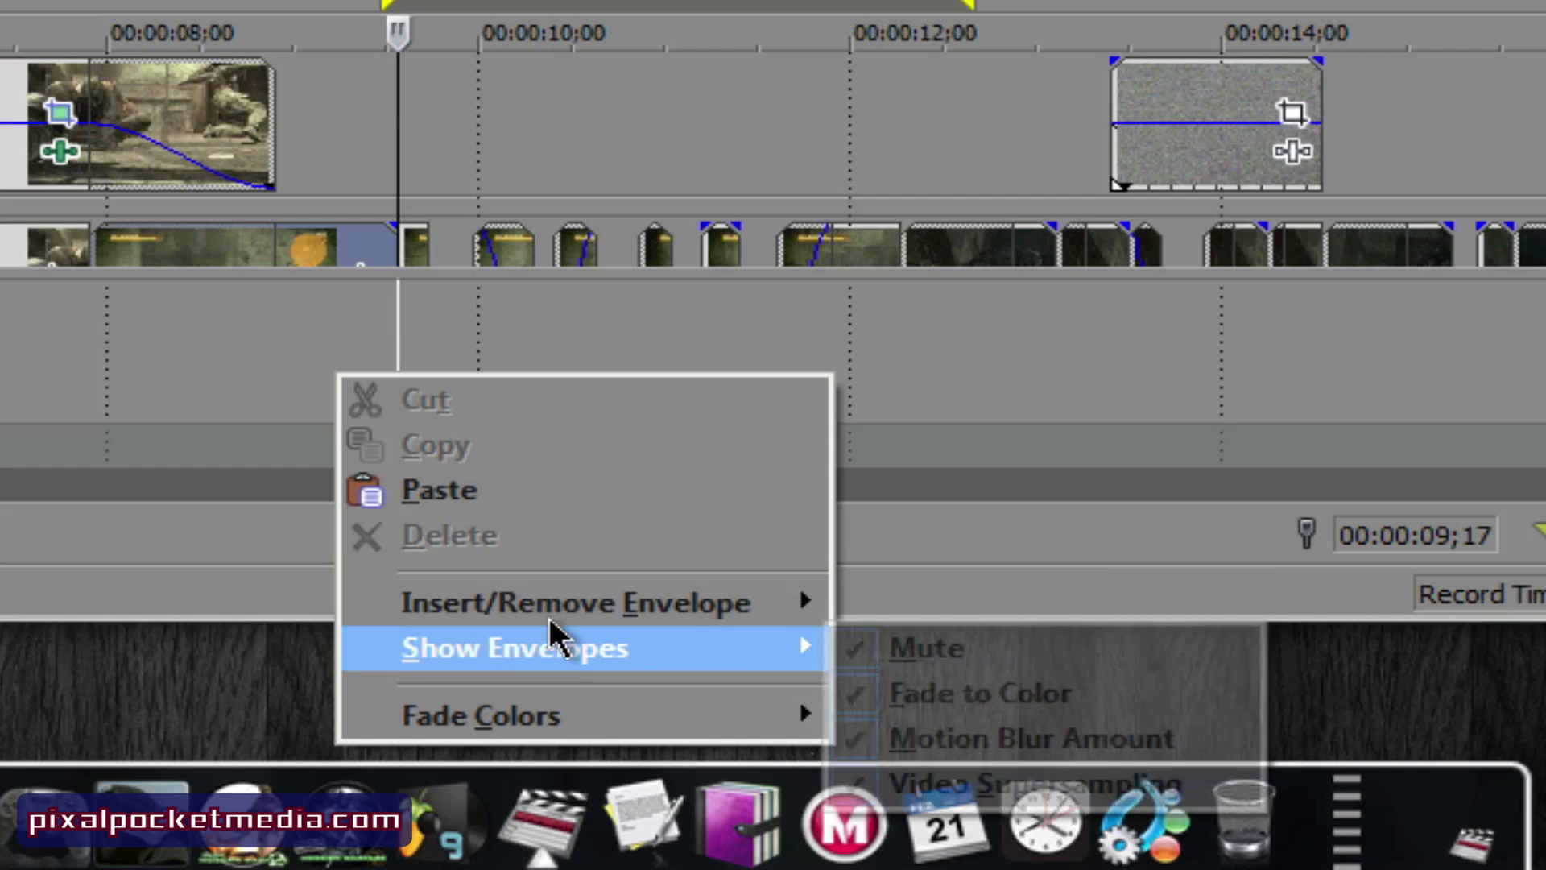
mouse_move(553, 621)
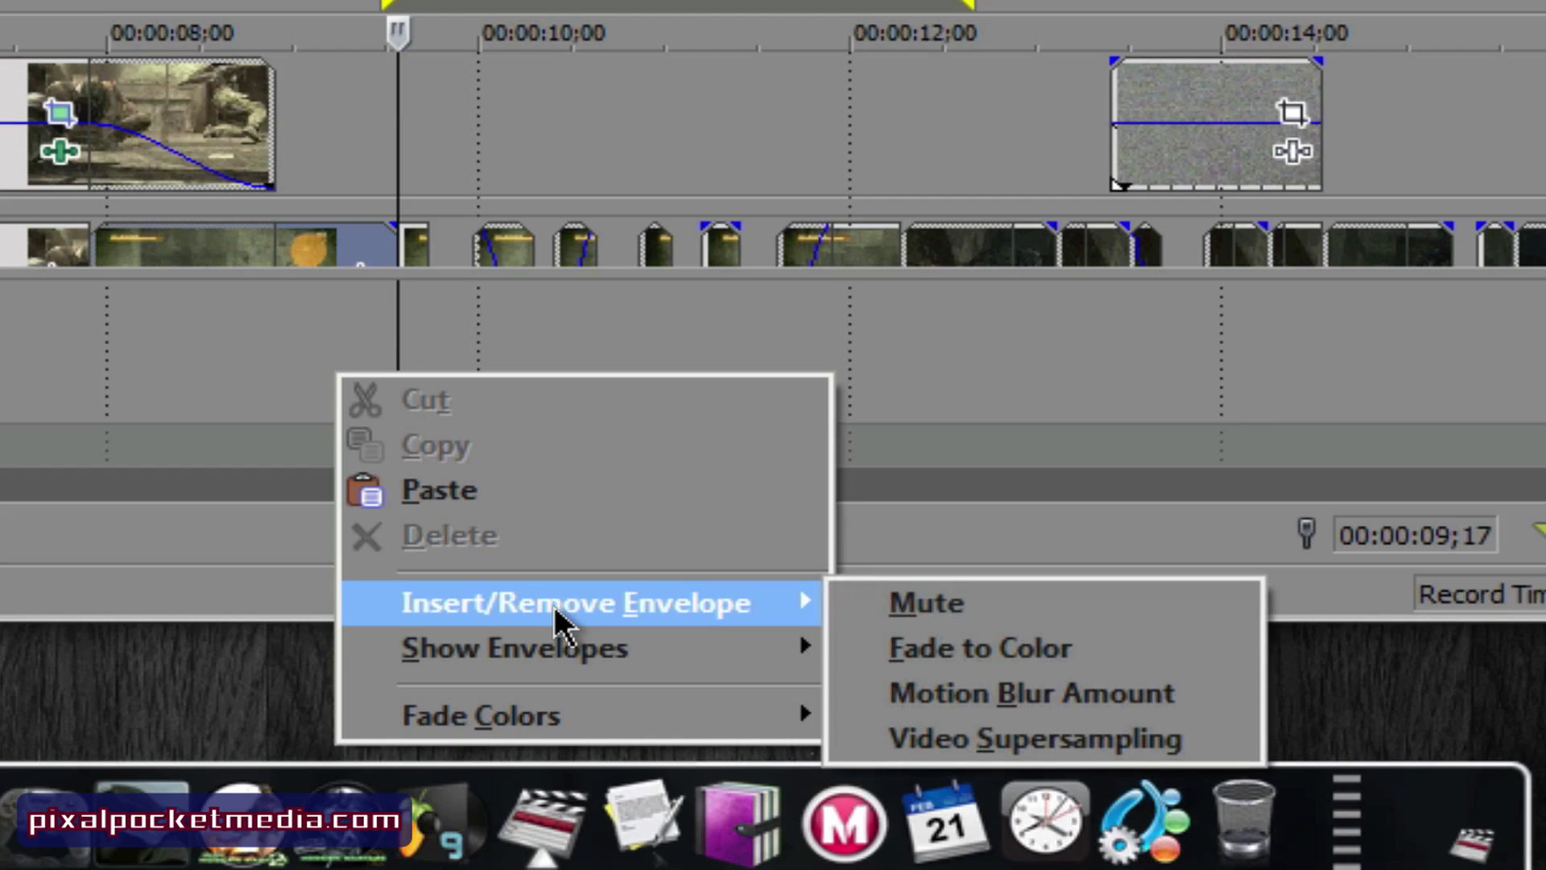
click(1036, 694)
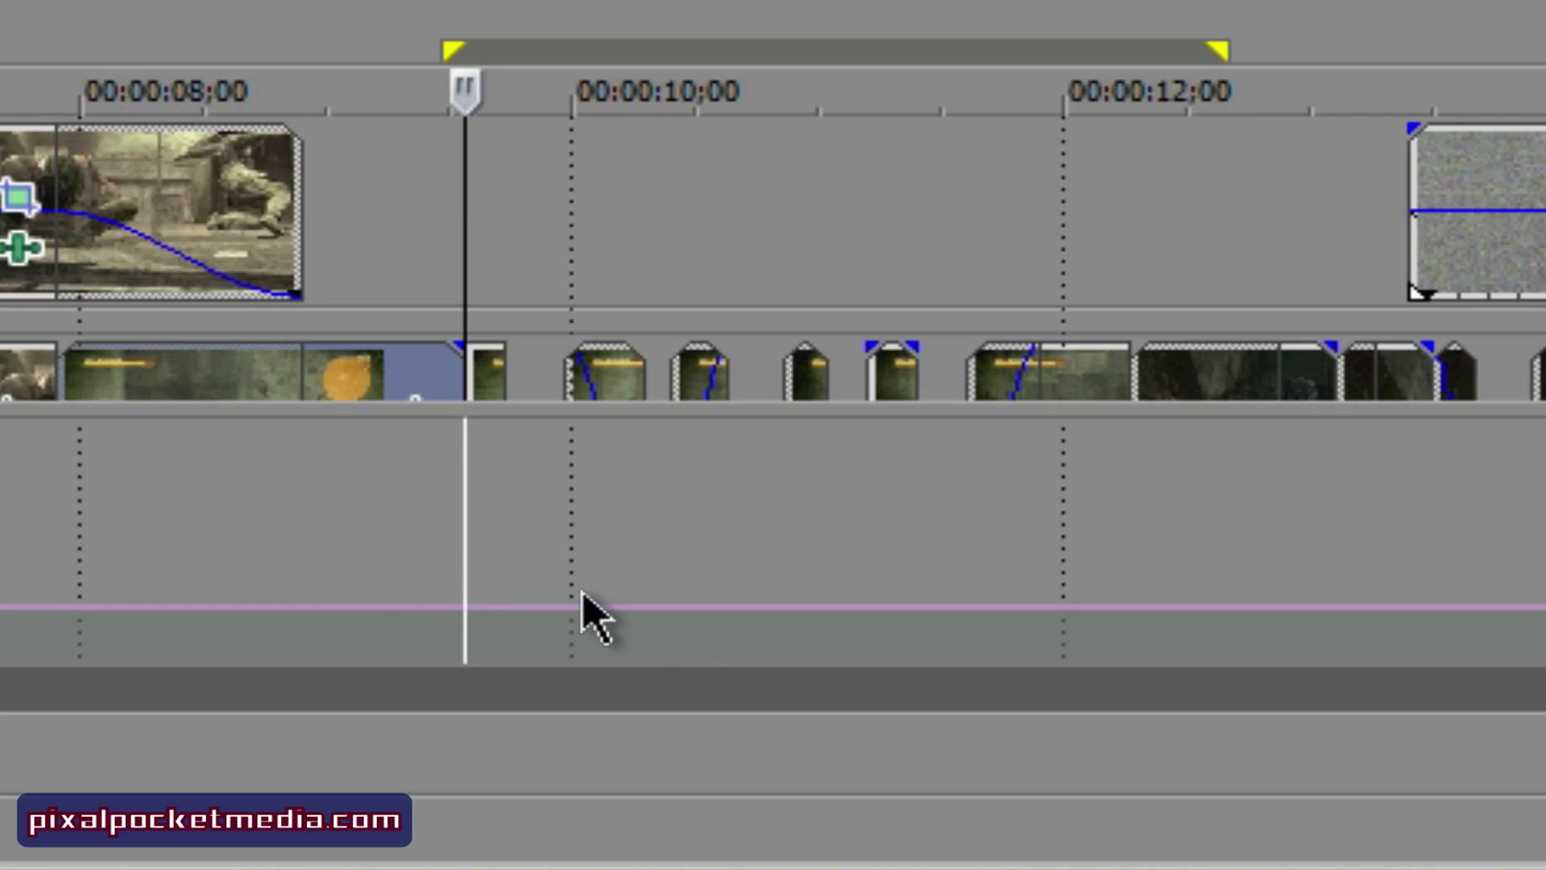
Step: Add a point to the Motion Blur envelope and raise it to the maximum at about 00:00:09;17, where the short clips start
mouse_move(355, 599)
mouse_down()
mouse_move(365, 593)
mouse_move(359, 618)
mouse_up()
double_click(359, 618)
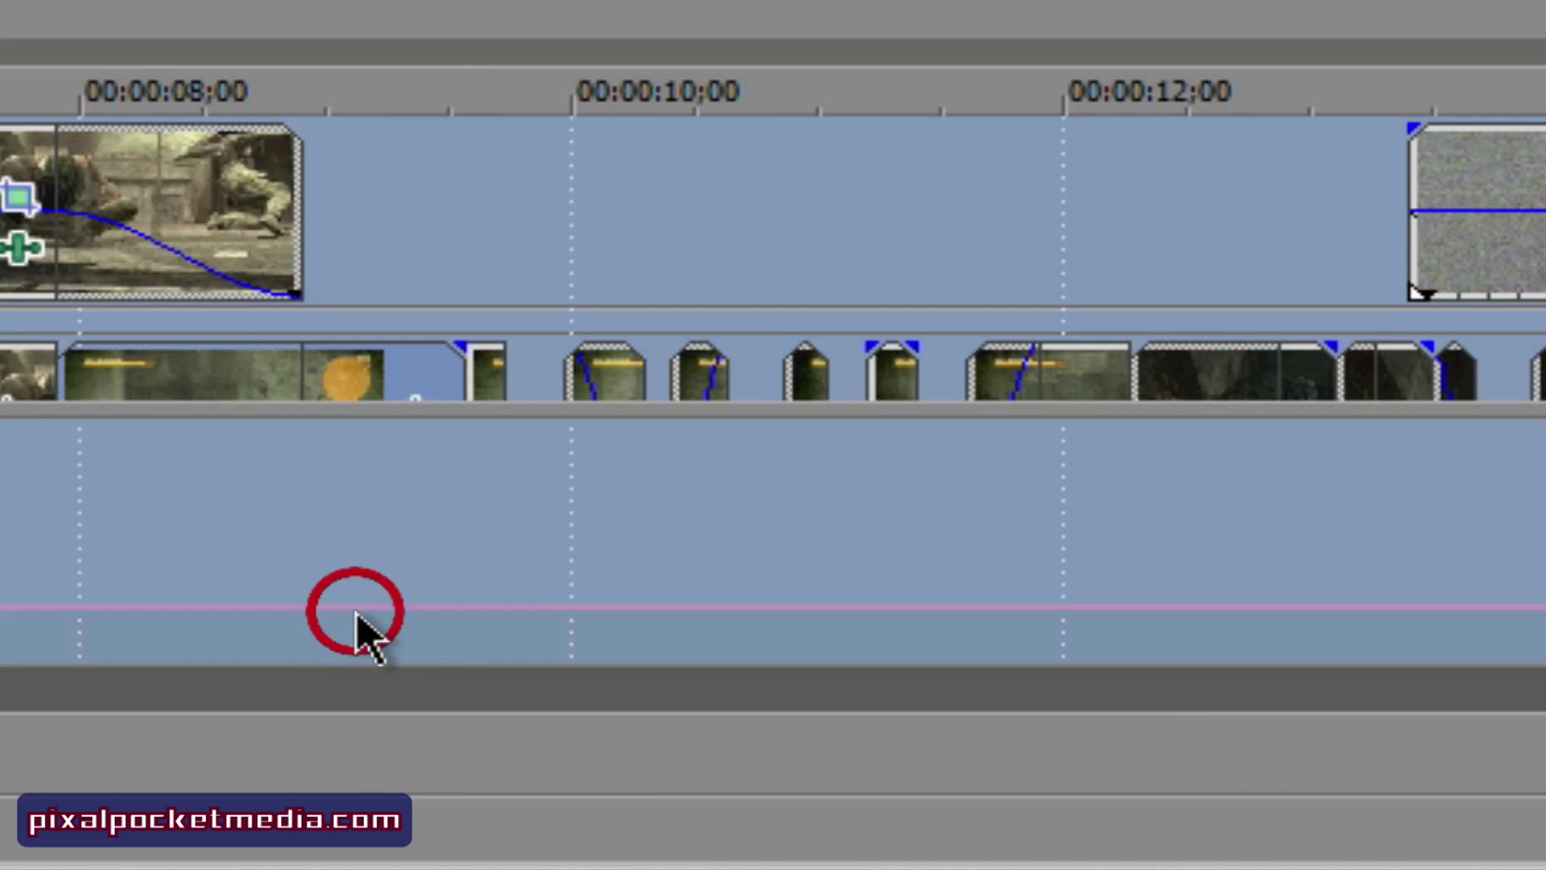
click(406, 274)
click(431, 606)
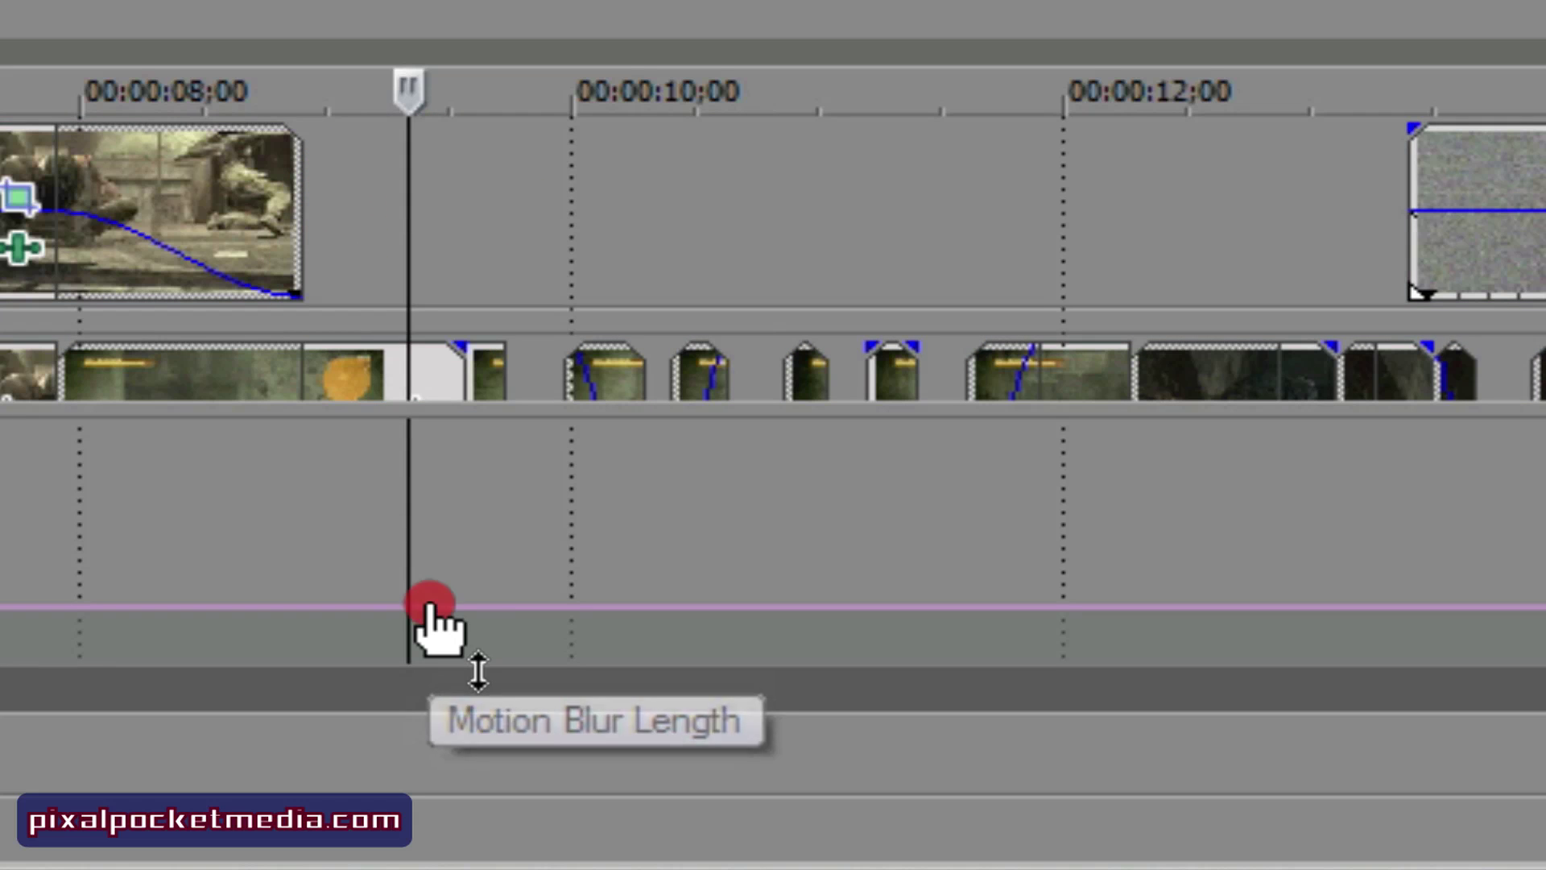
click(428, 606)
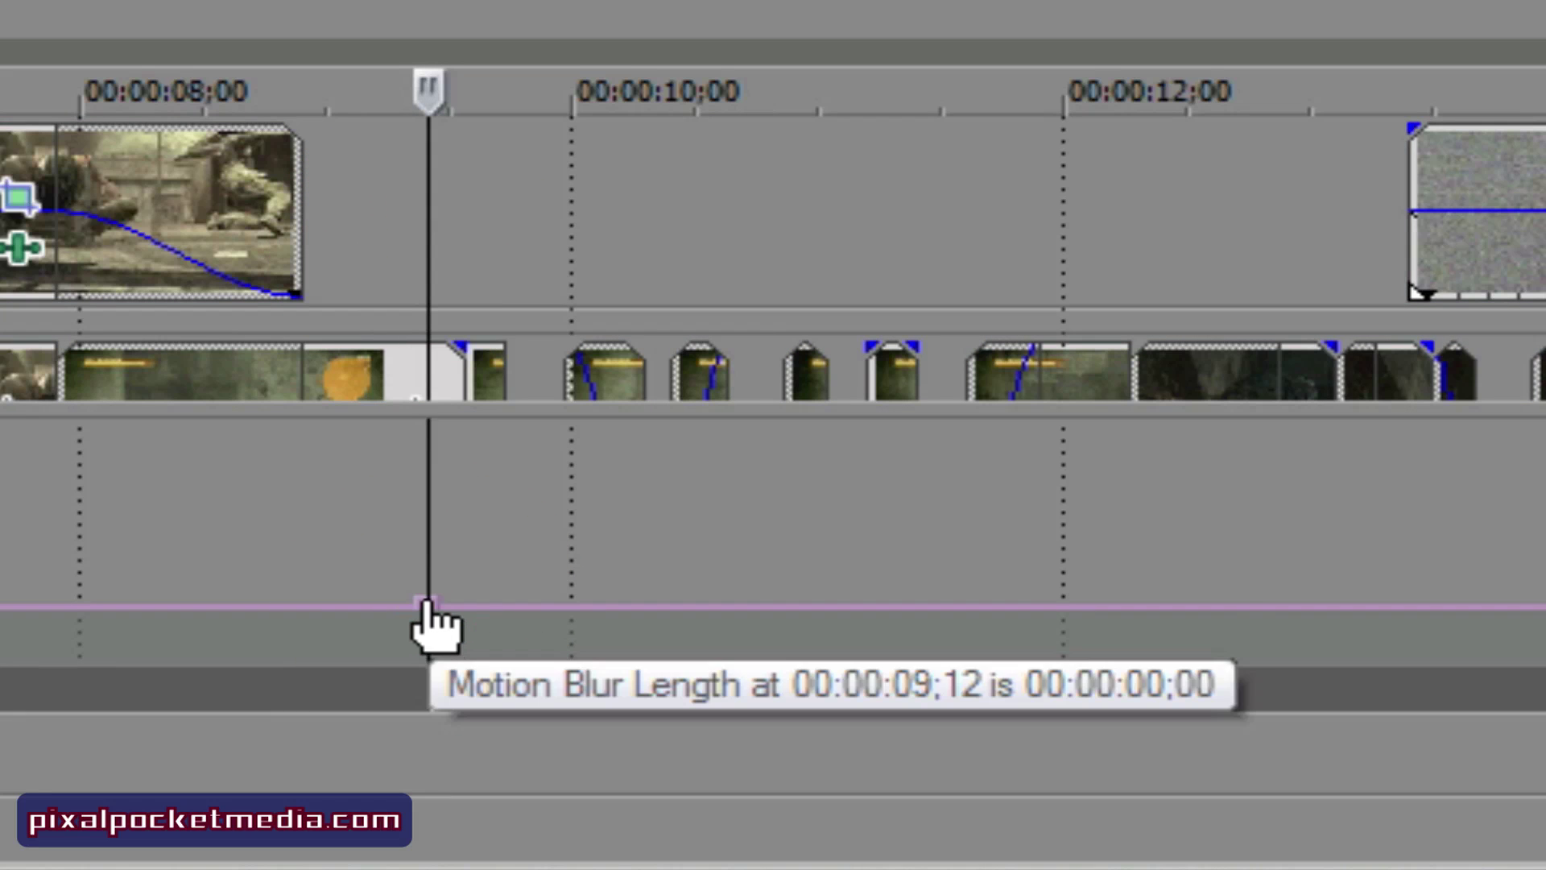
drag(427, 606, 444, 395)
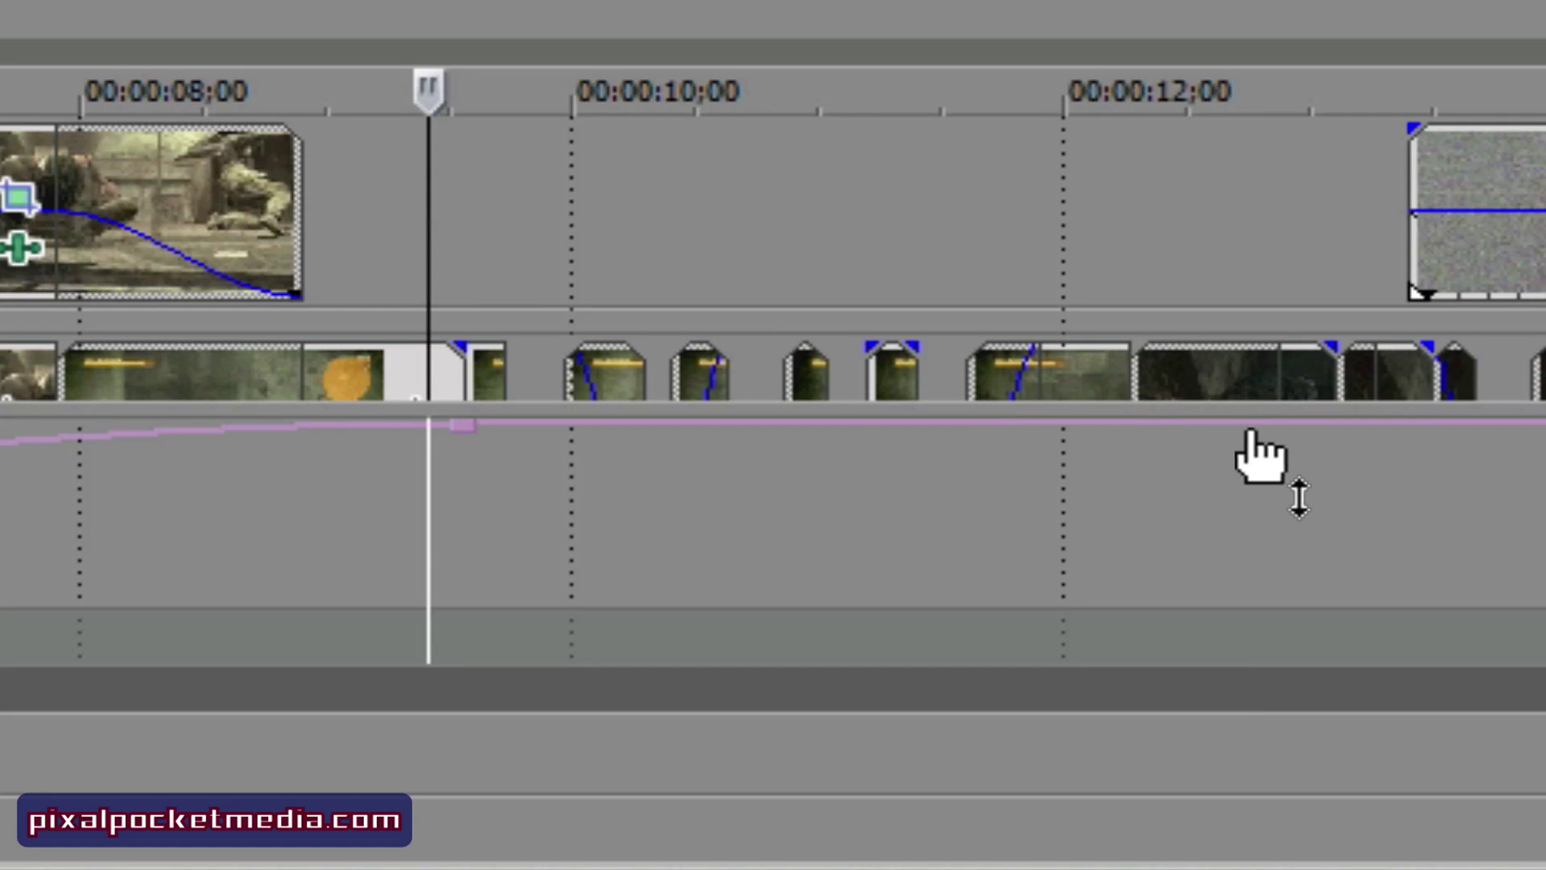
Step: Add envelope points so motion blur jumps from zero to maximum at about 00:00:09;17 and drops straight back to zero at about 00:00:13;03
click(1284, 427)
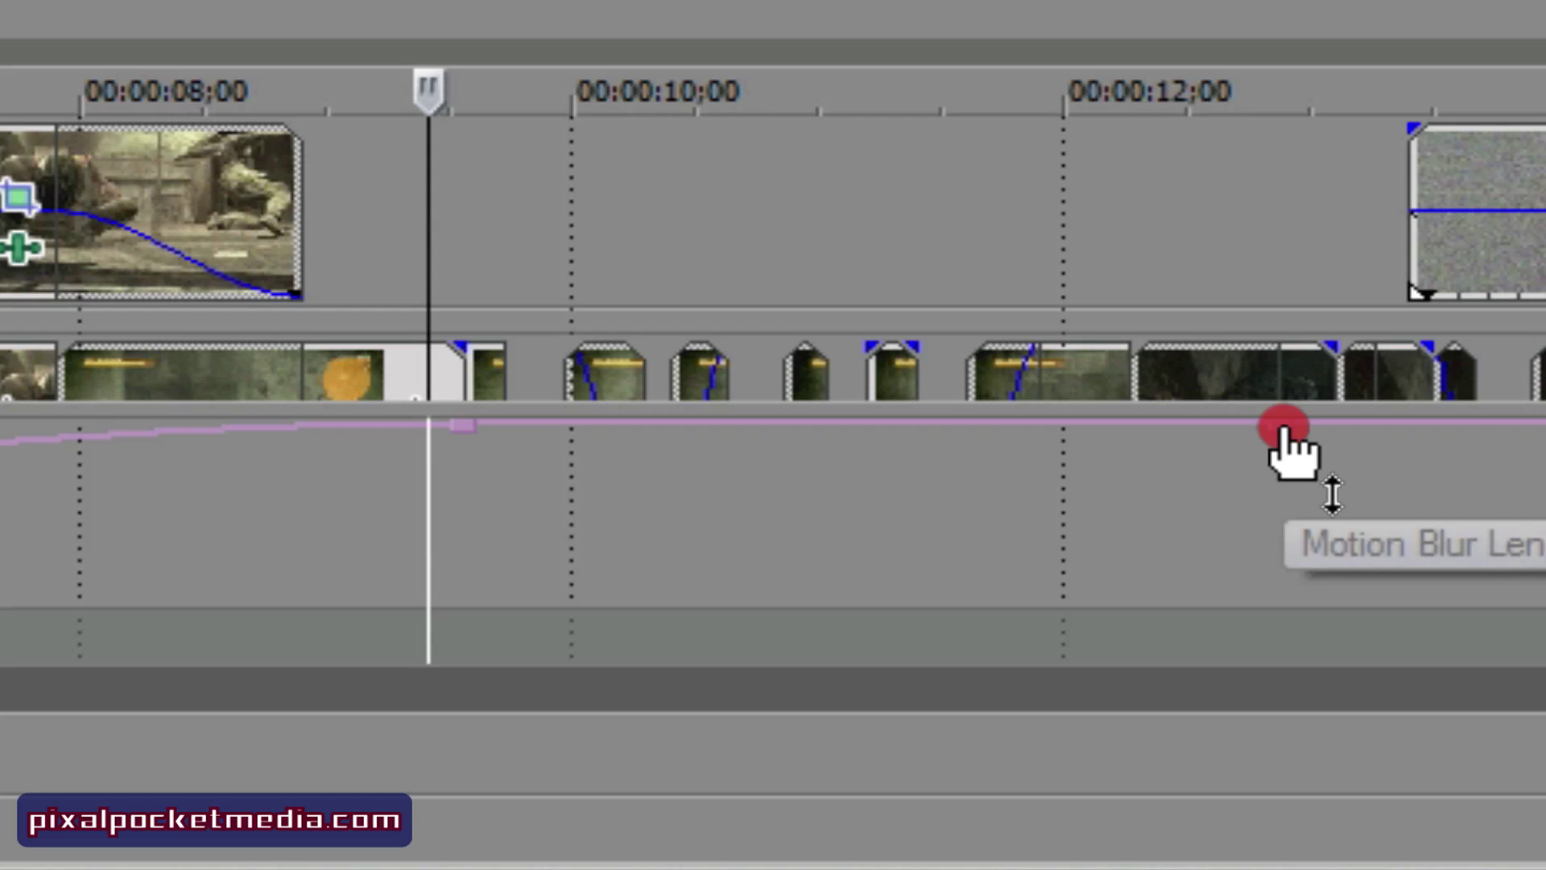
drag(1284, 448, 1373, 608)
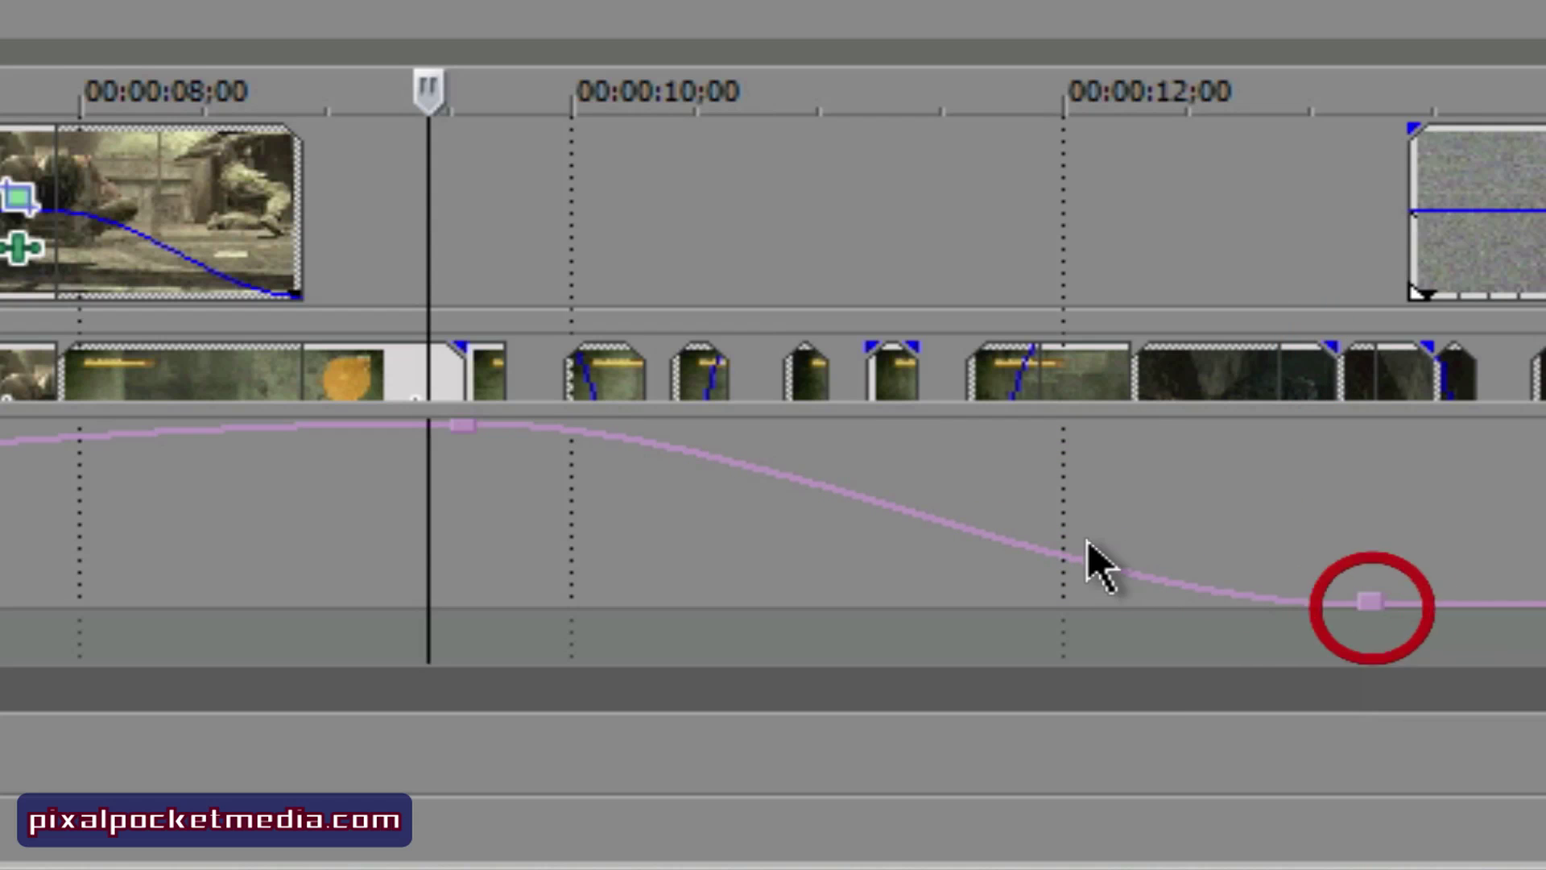
drag(1081, 555, 1333, 423)
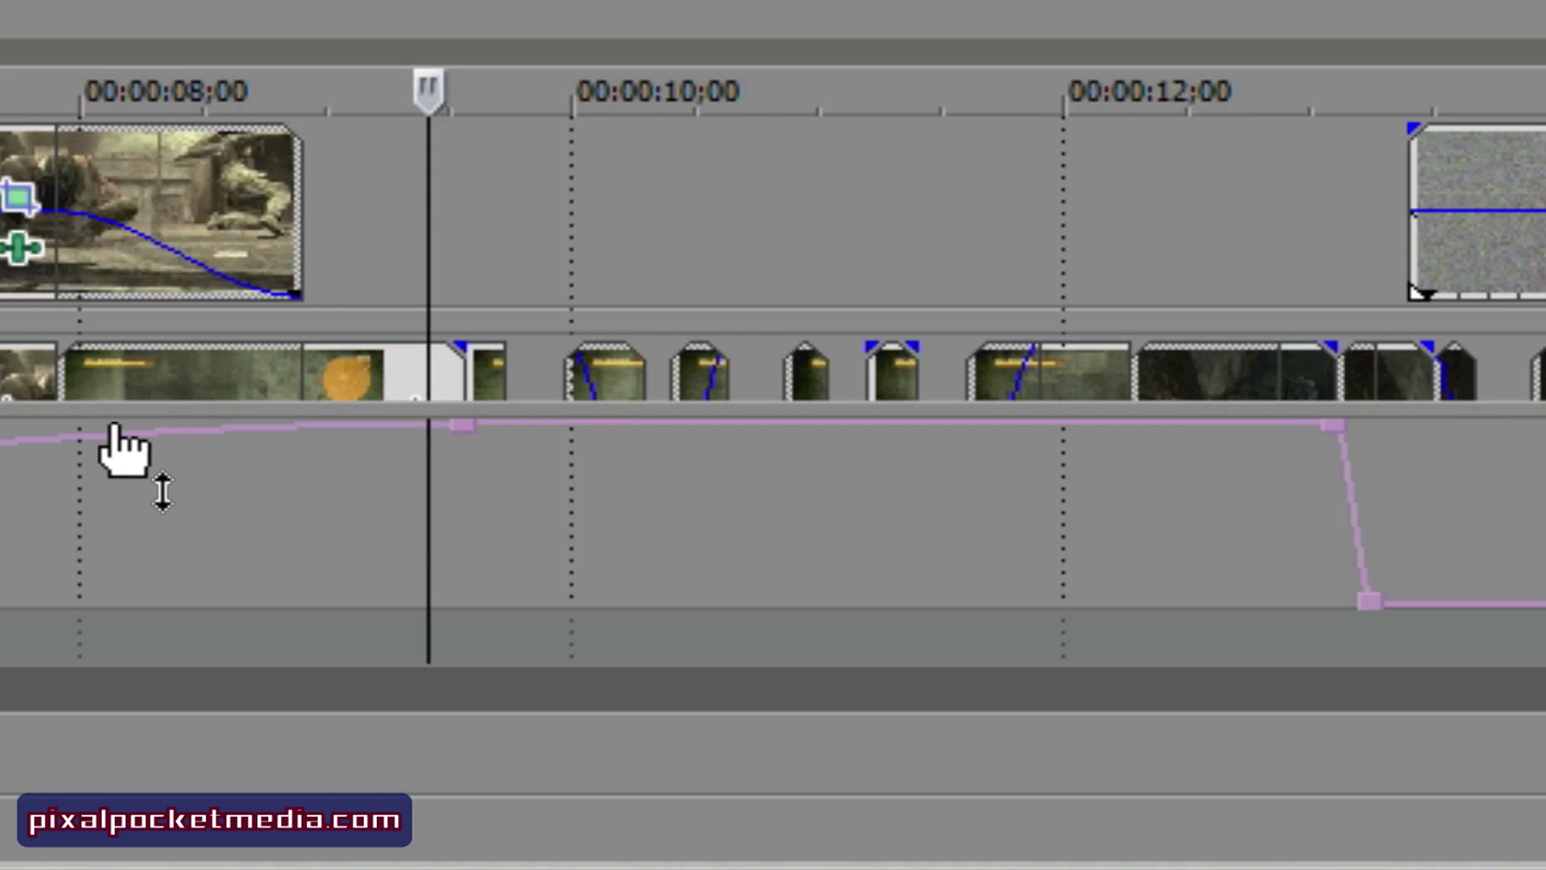
drag(114, 431, 496, 783)
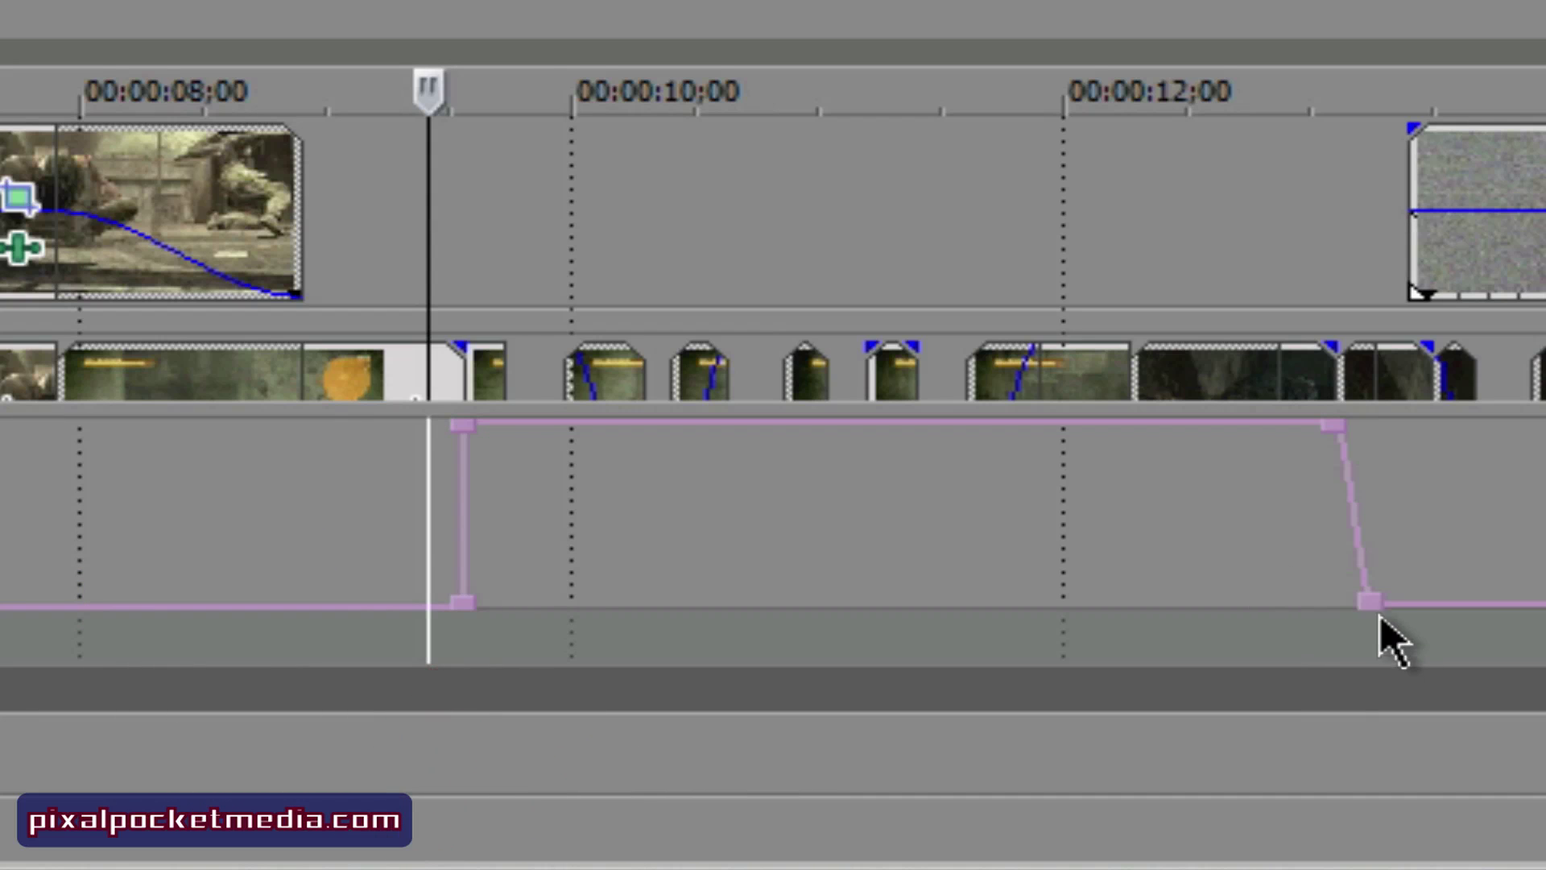
drag(1369, 601, 1334, 602)
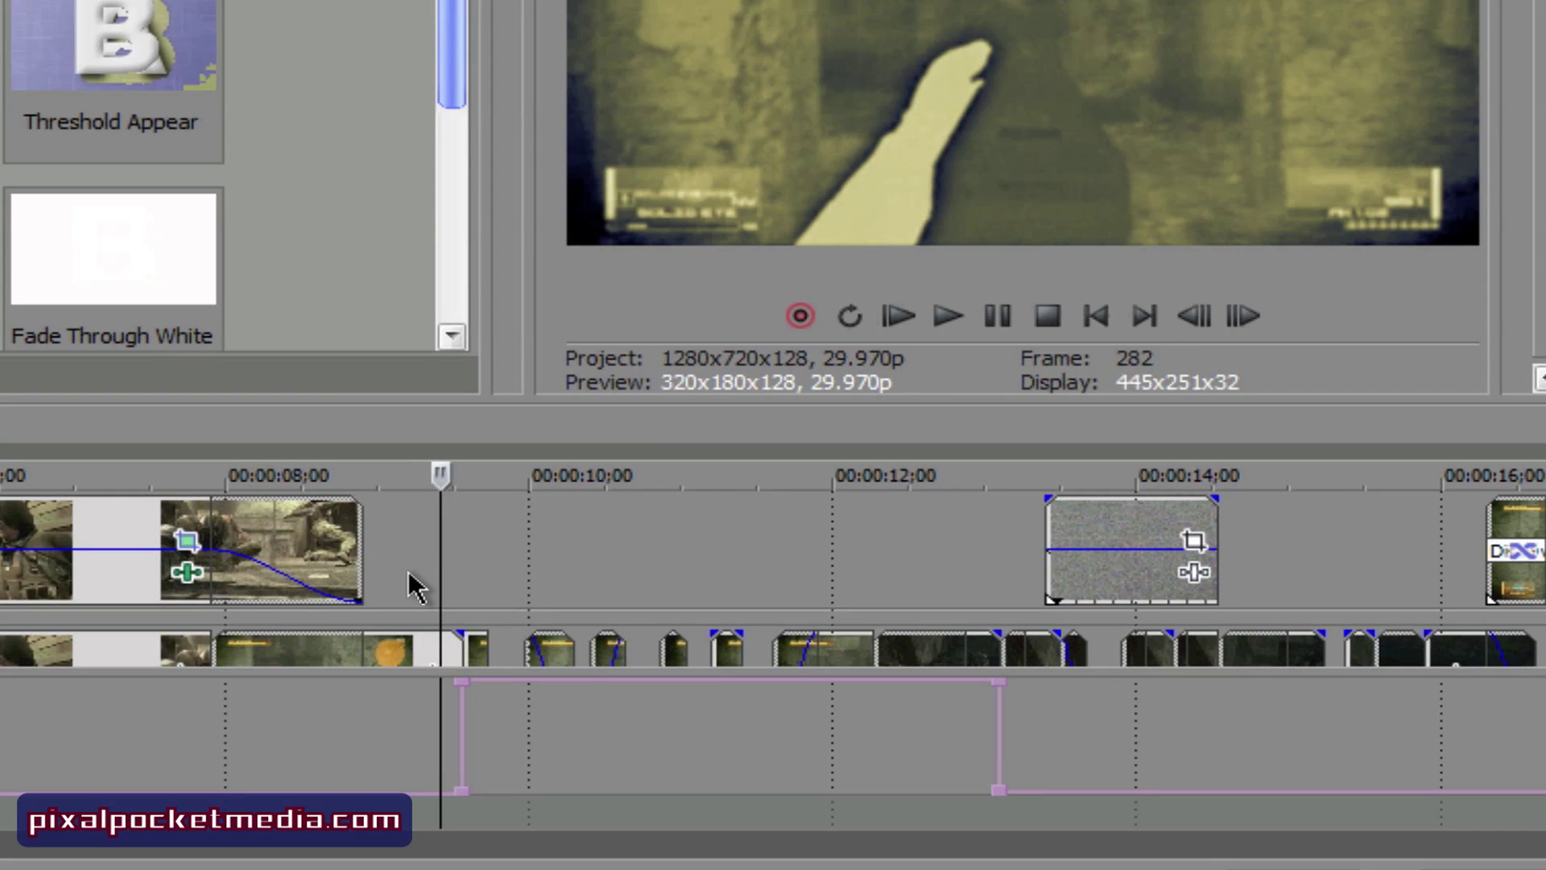
Step: Select the time range from about 00:00:08;20 to 00:00:15;17 and play it back to review the motion blur
click(402, 560)
drag(327, 724, 1370, 700)
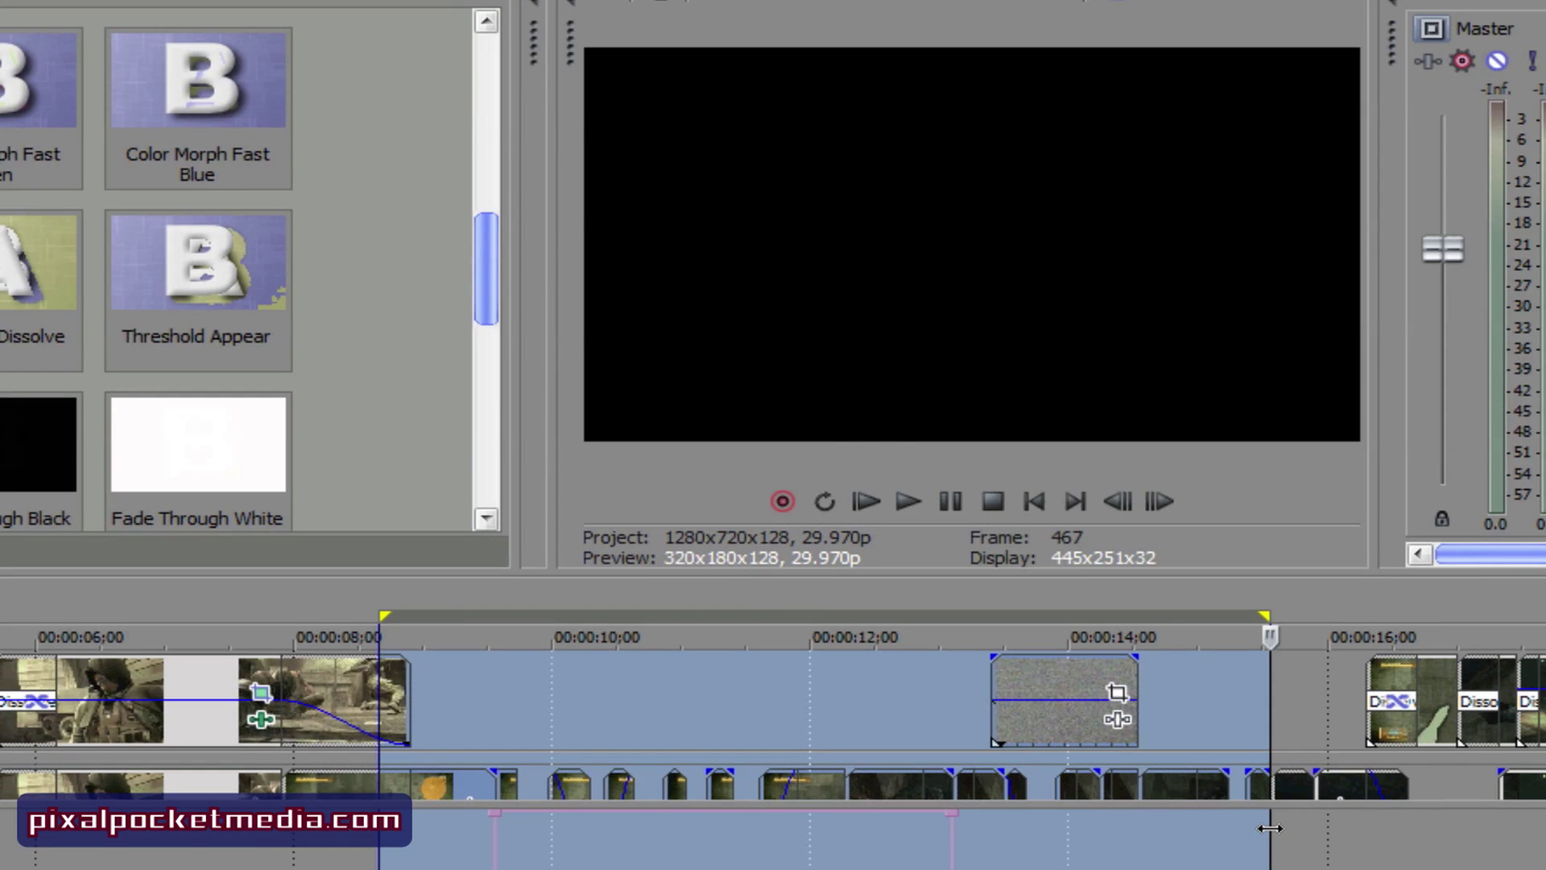
key(space)
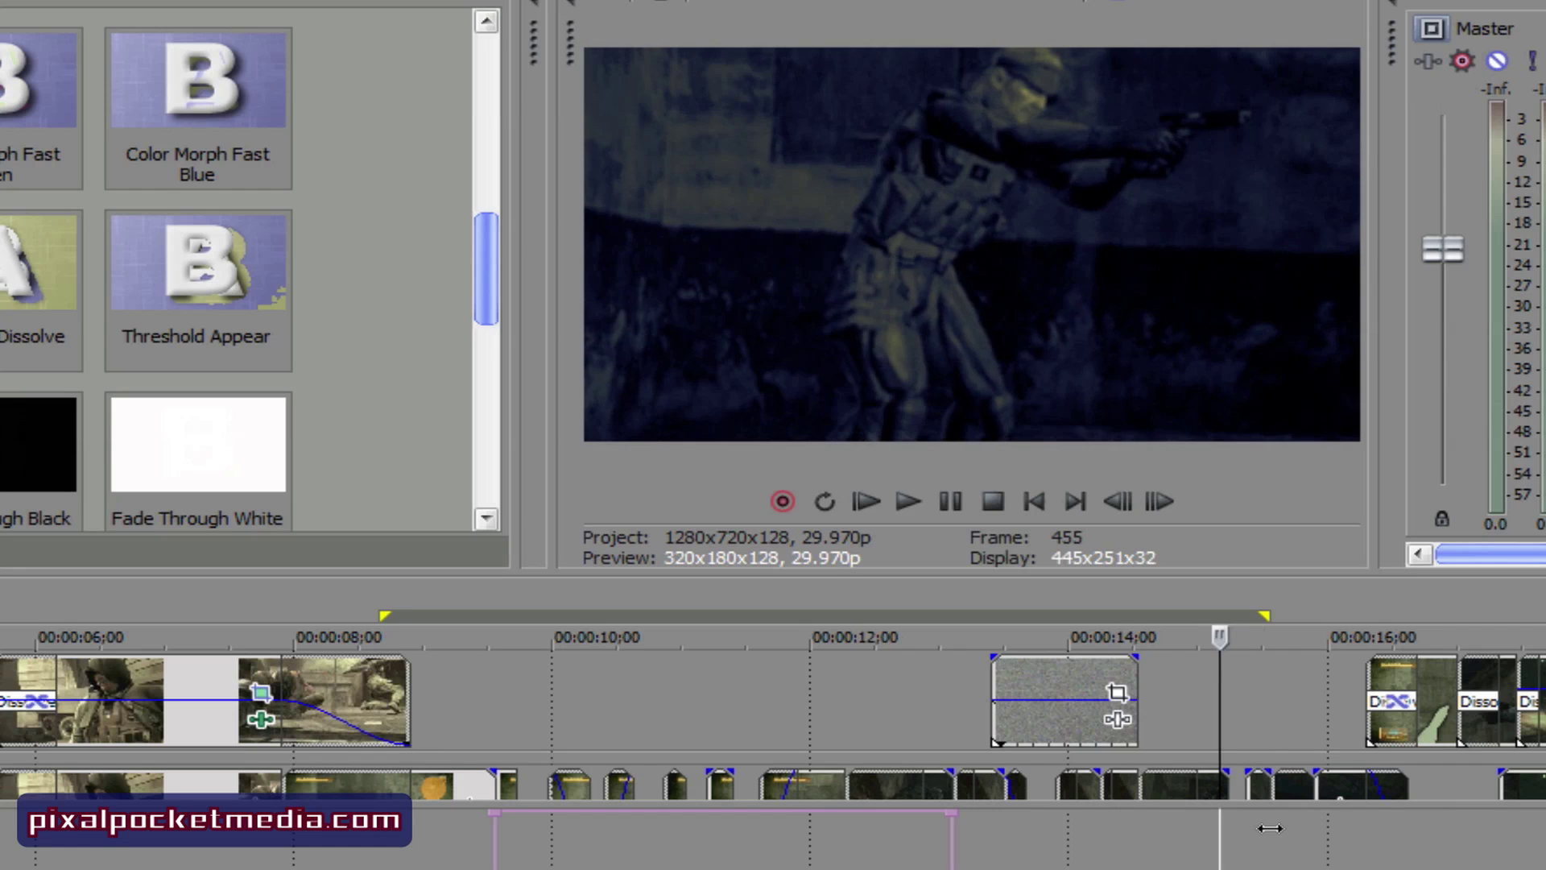
Step: Replay the sequence from 00:00:08;20 to check how the motion blur looks across the short flashing clips
key(space)
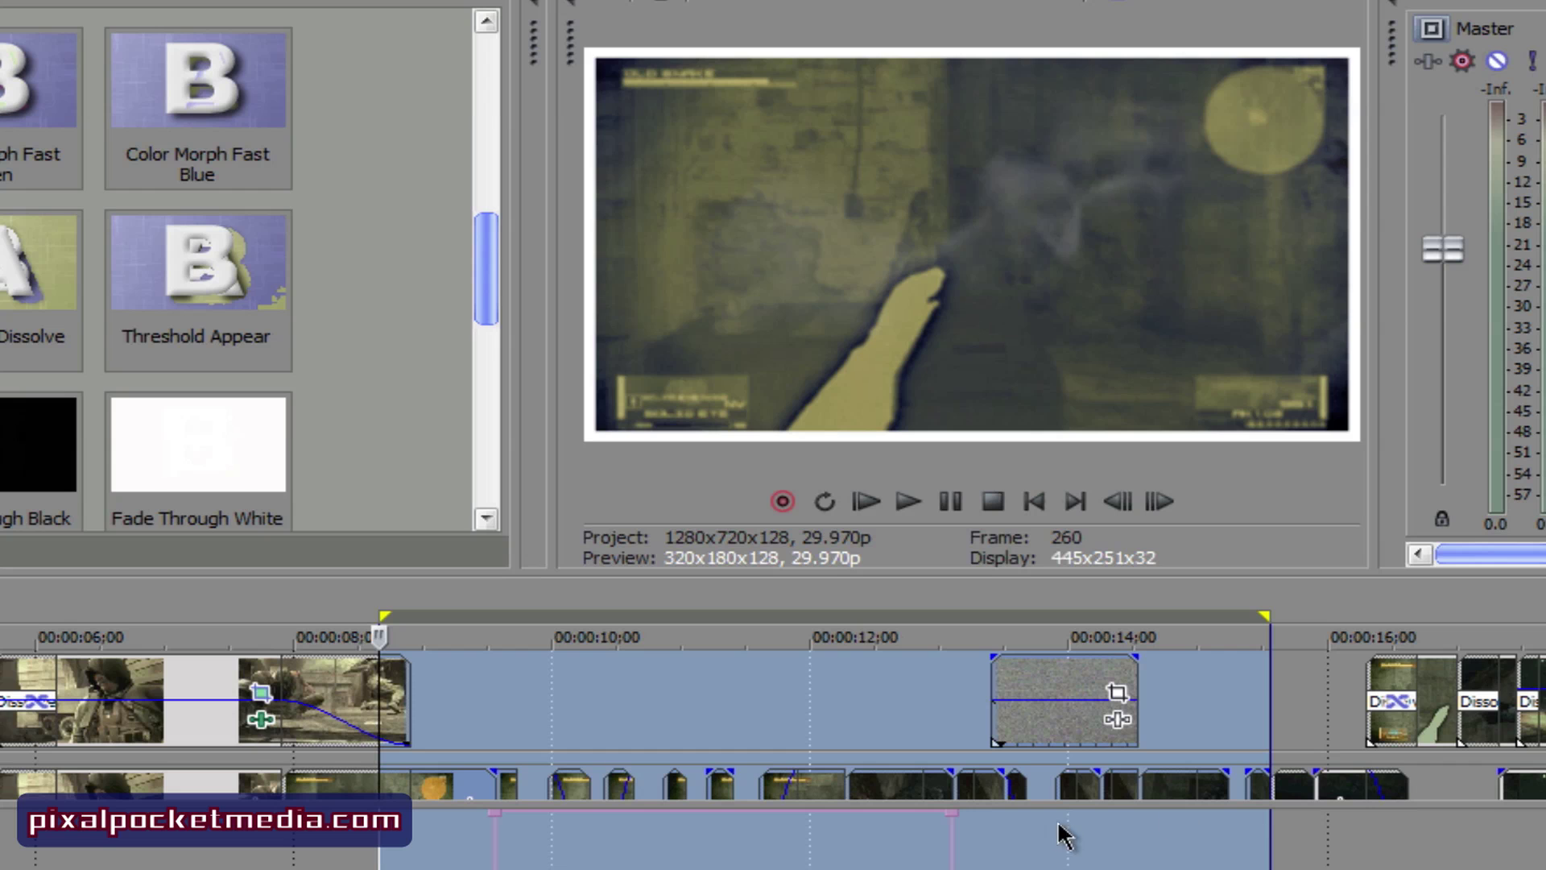
click(379, 852)
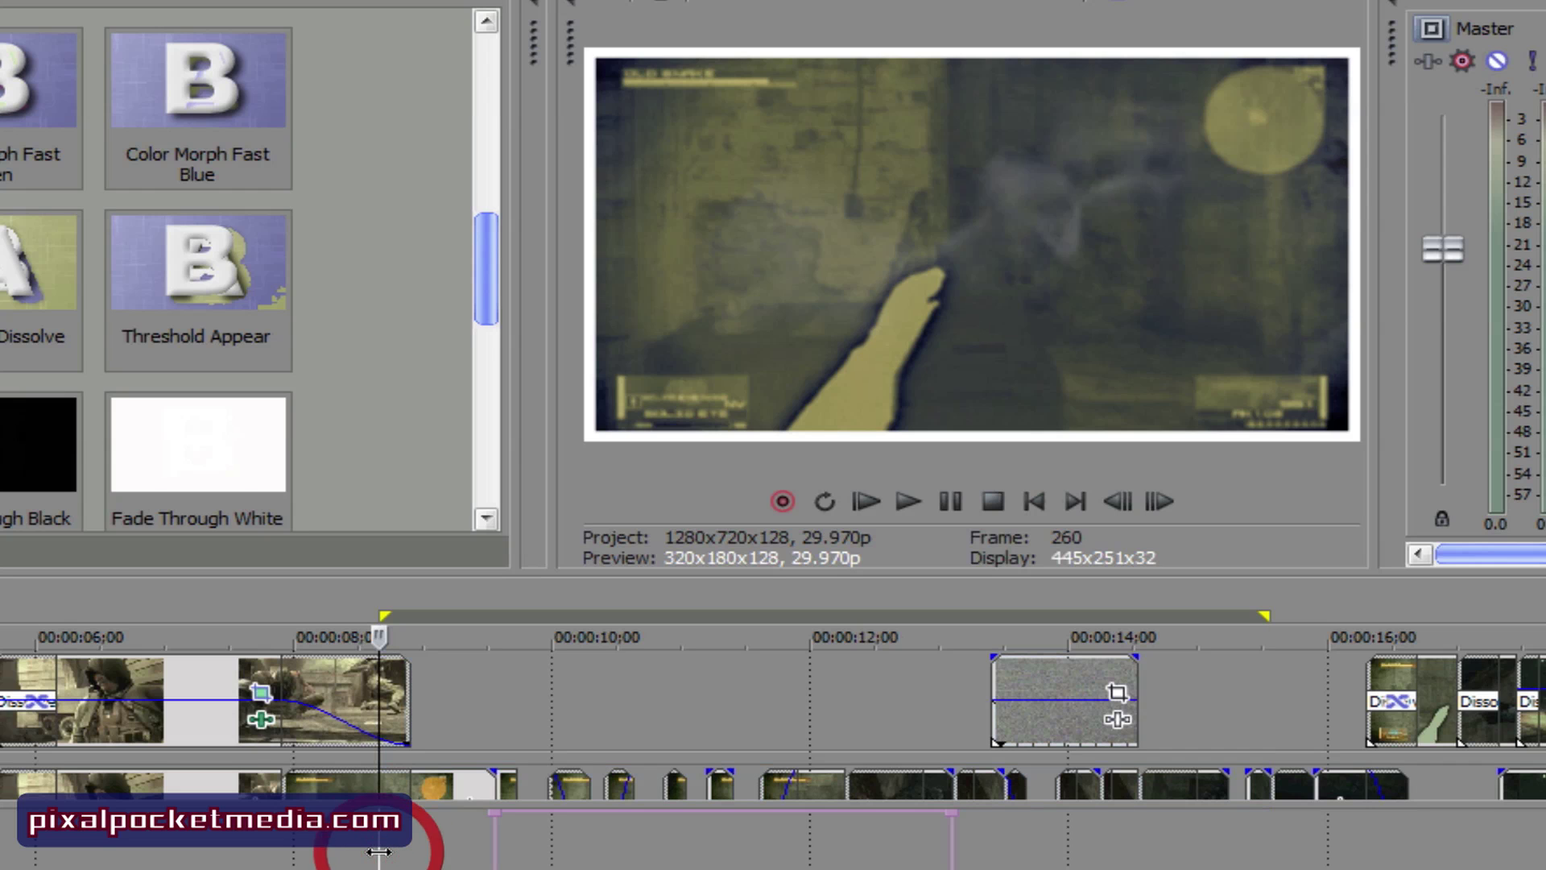
key(space)
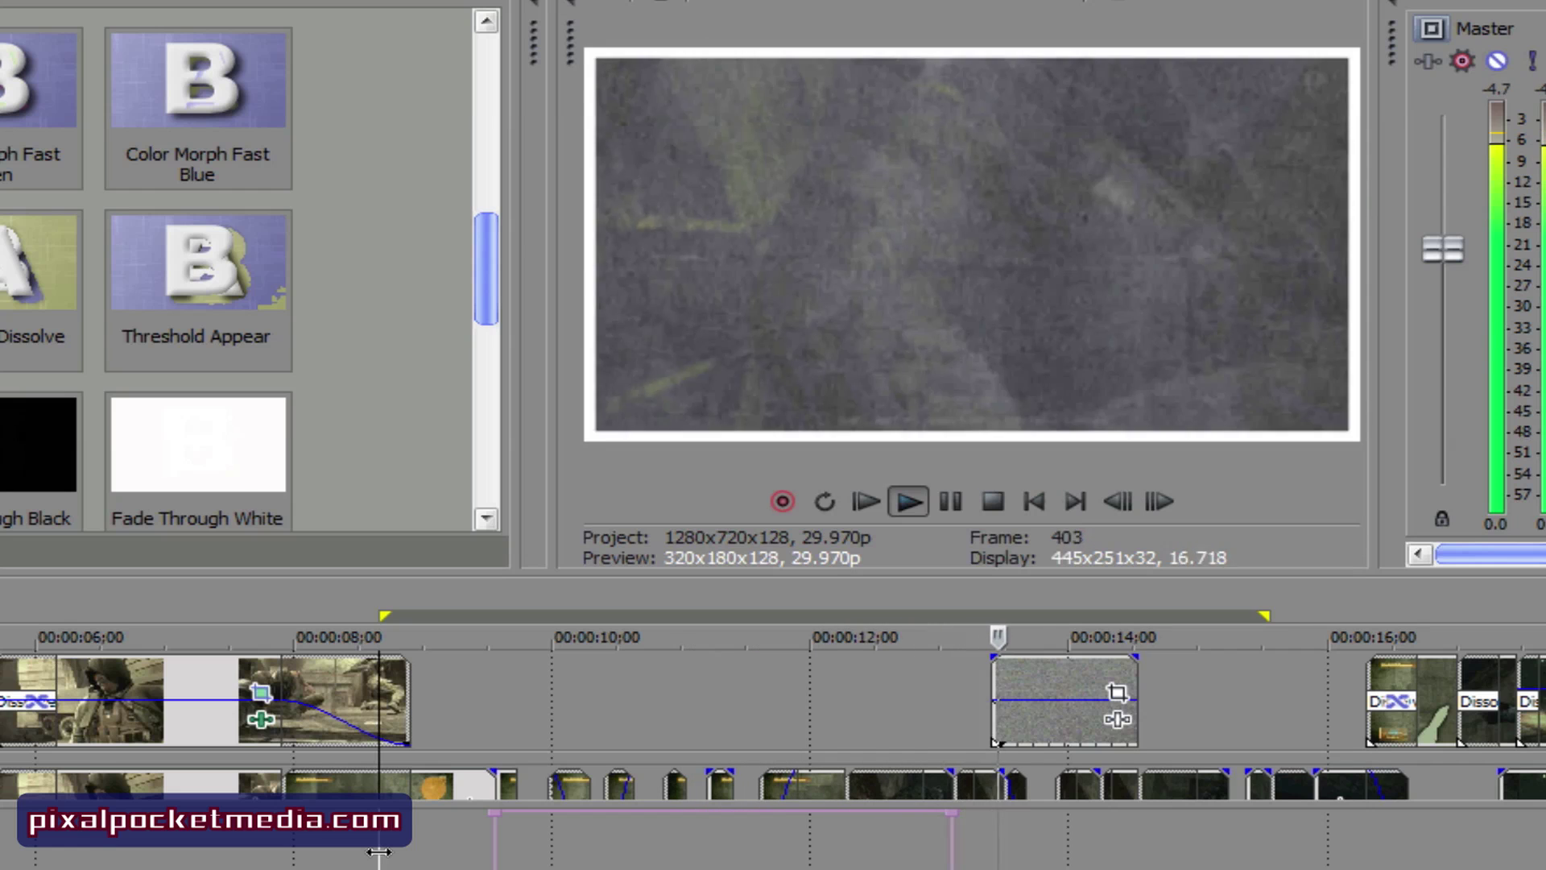
key(space)
key(space)
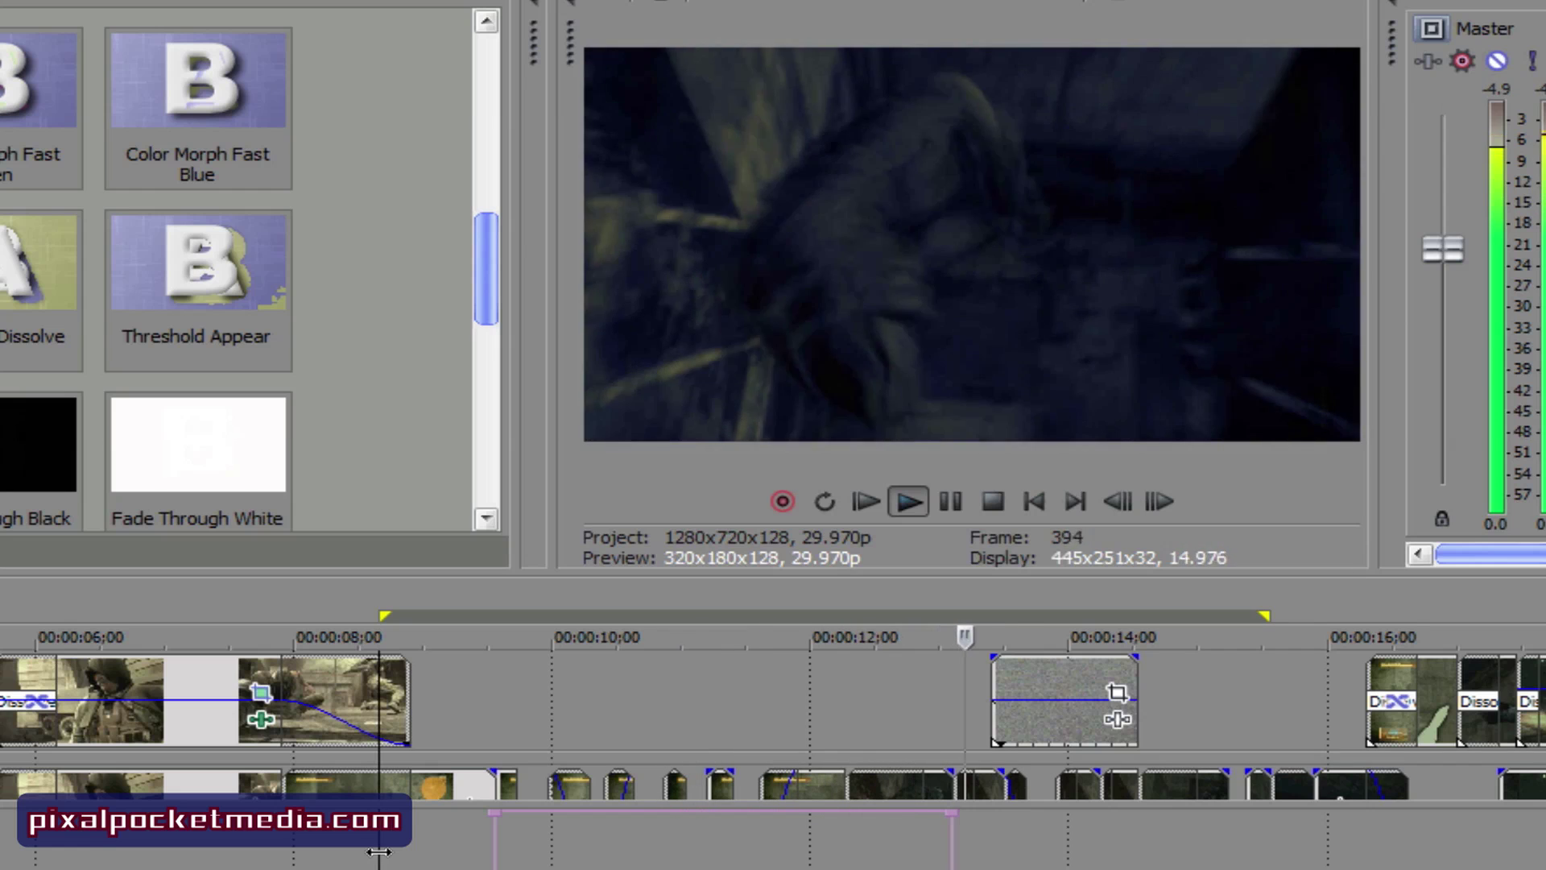
key(space)
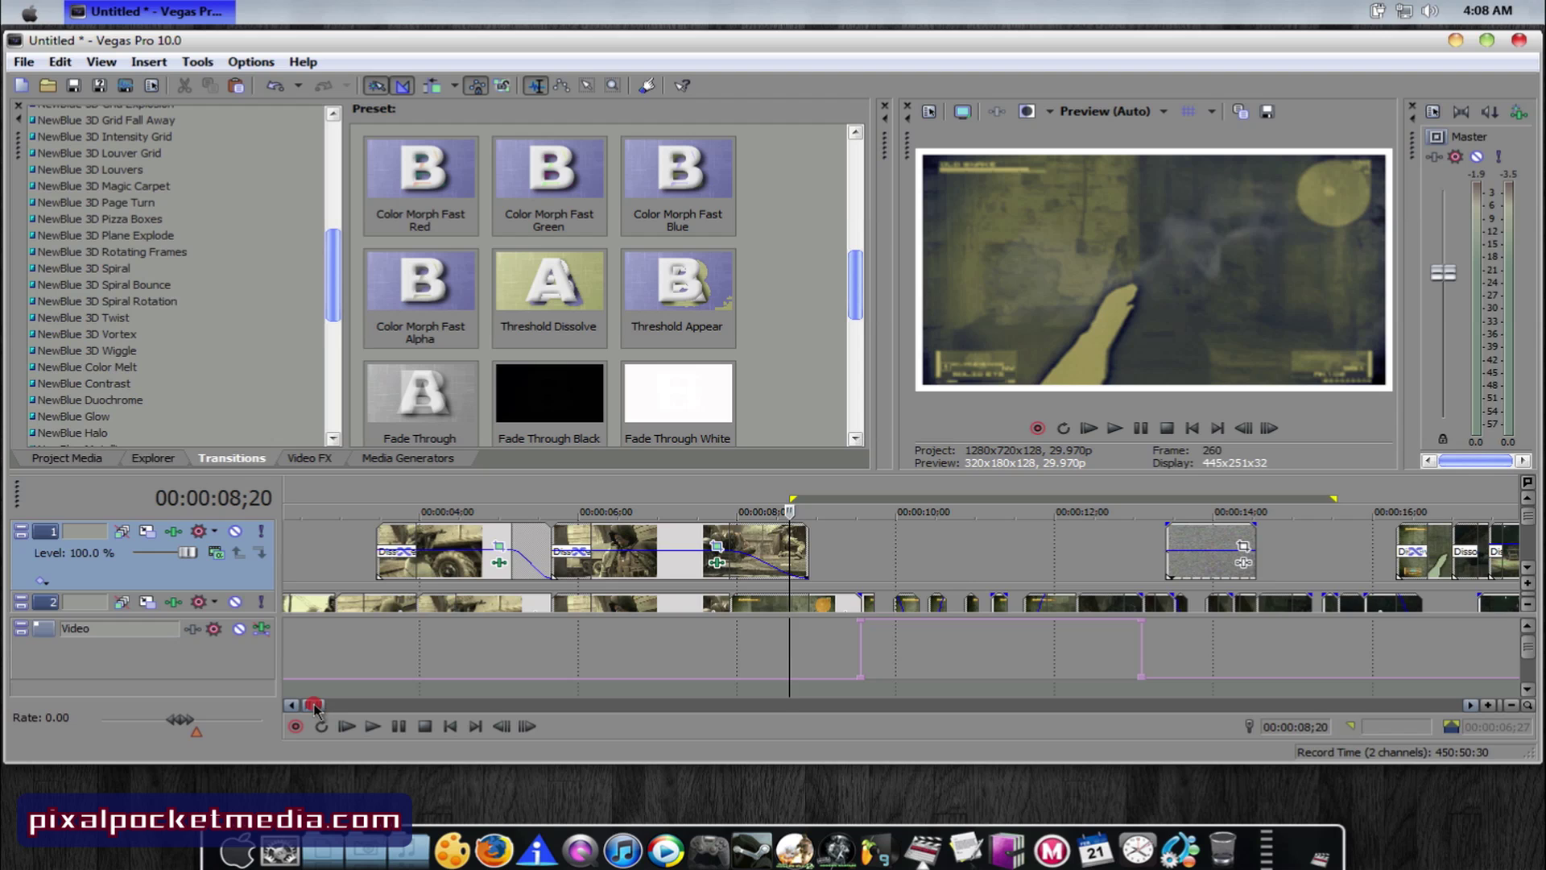
Step: Bring up the Solid Color presets among the media generators, with the timeline showing the gaps after 00:00:08;20
drag(314, 706, 338, 706)
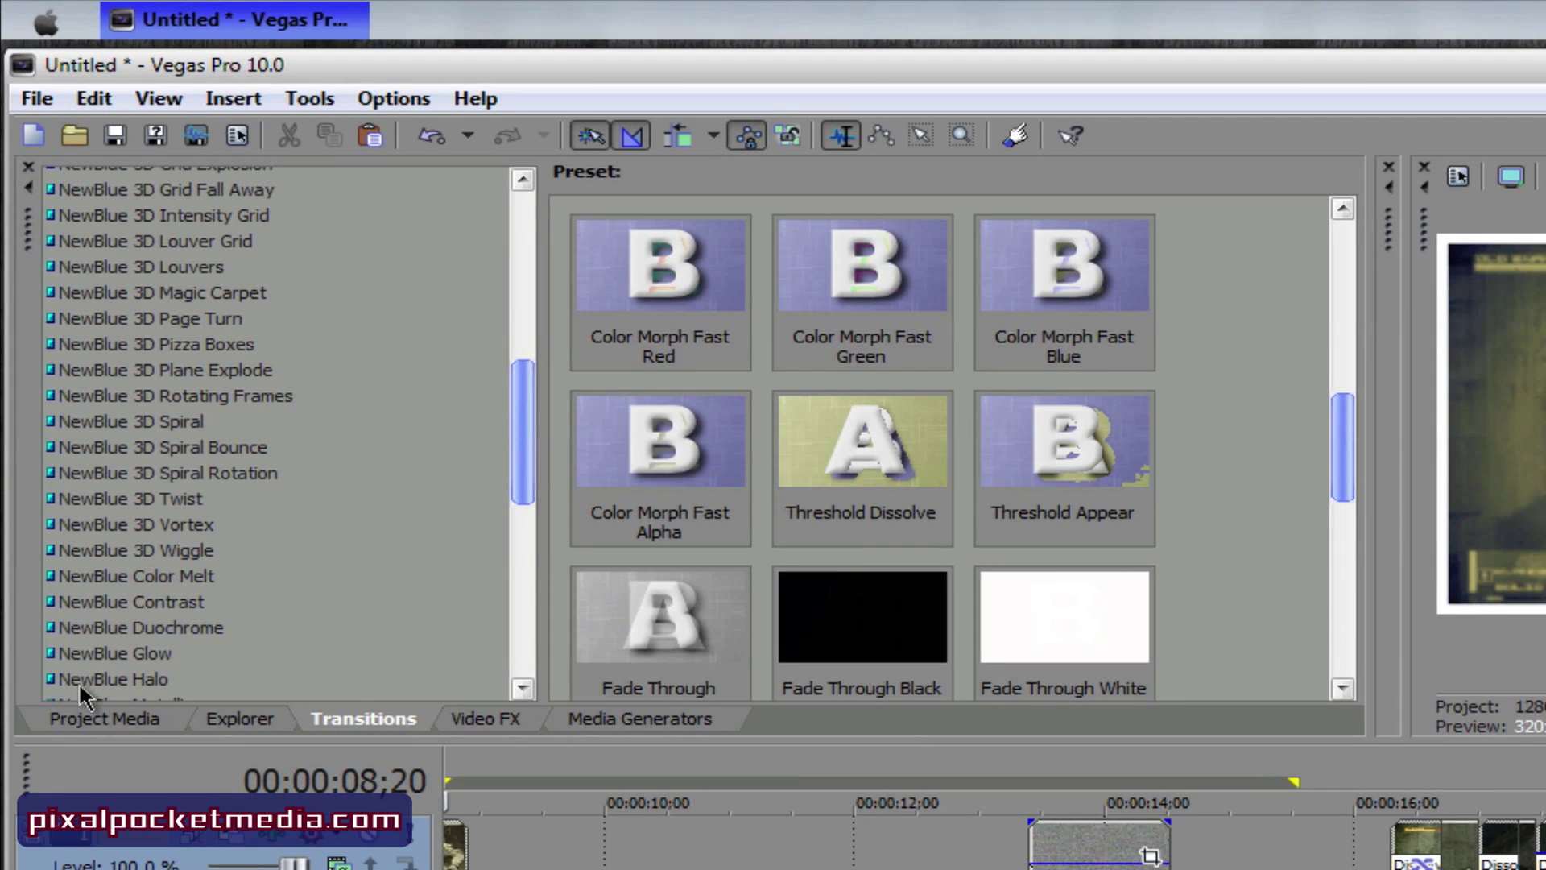
click(138, 724)
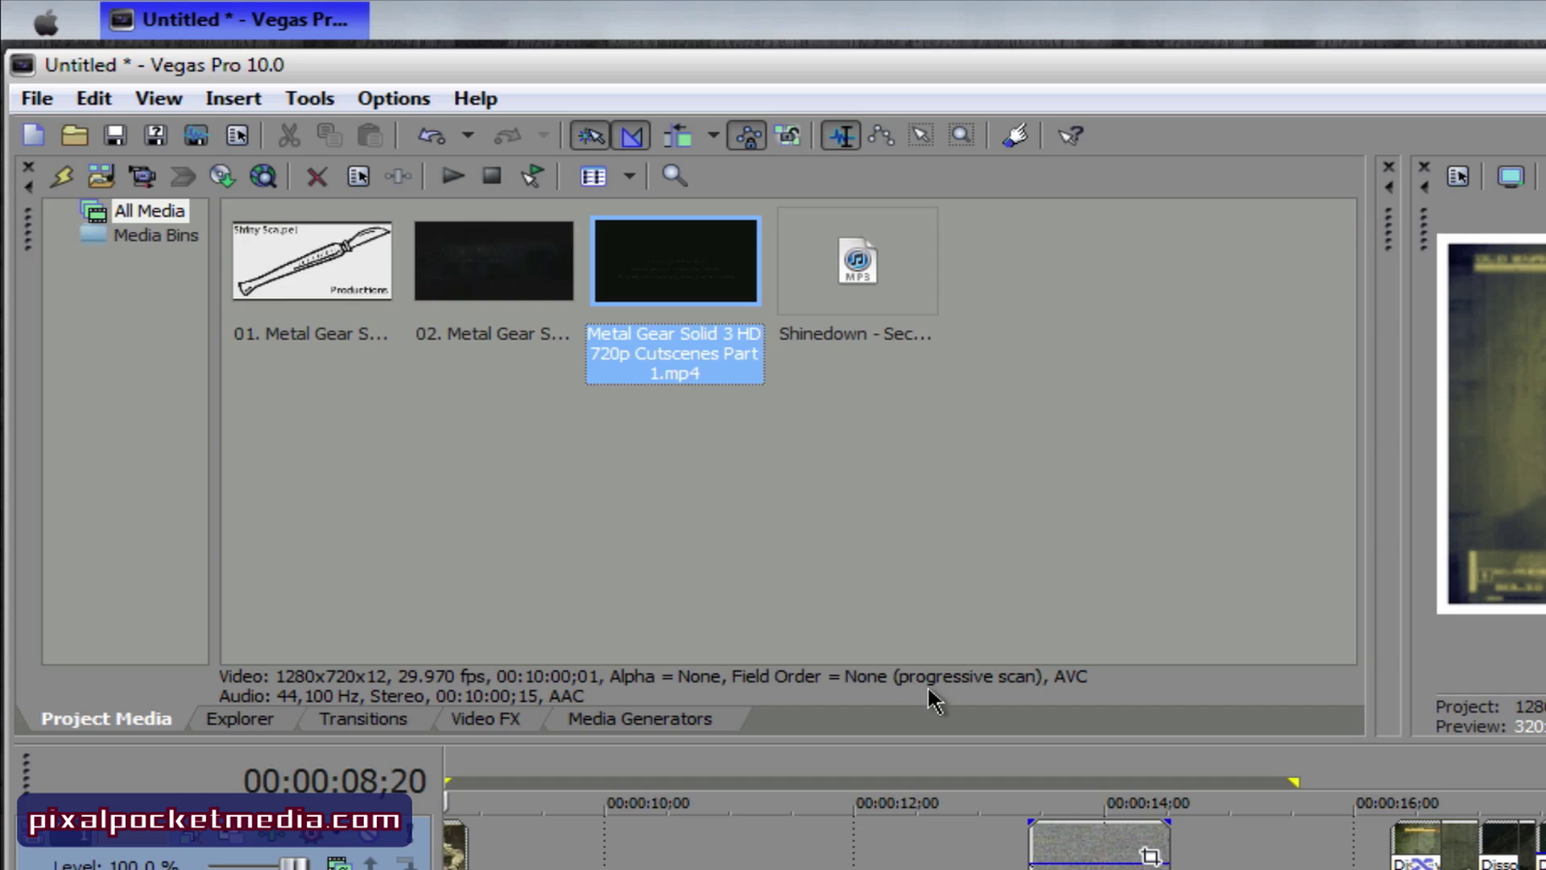
click(595, 719)
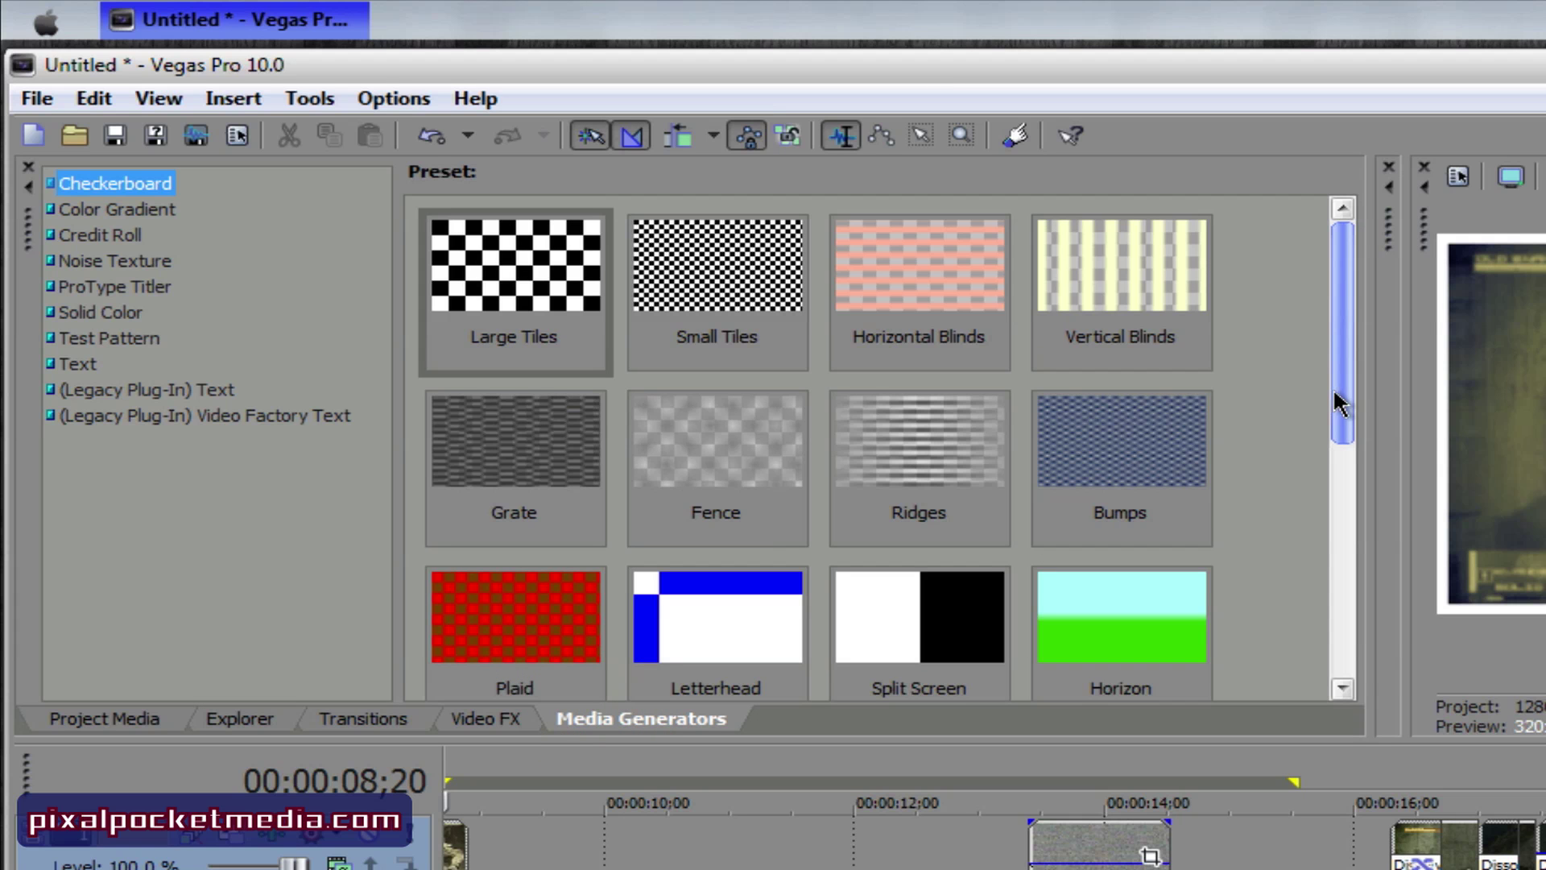
mouse_move(1340, 403)
mouse_down()
mouse_move(1312, 569)
mouse_move(1321, 358)
mouse_up()
click(105, 314)
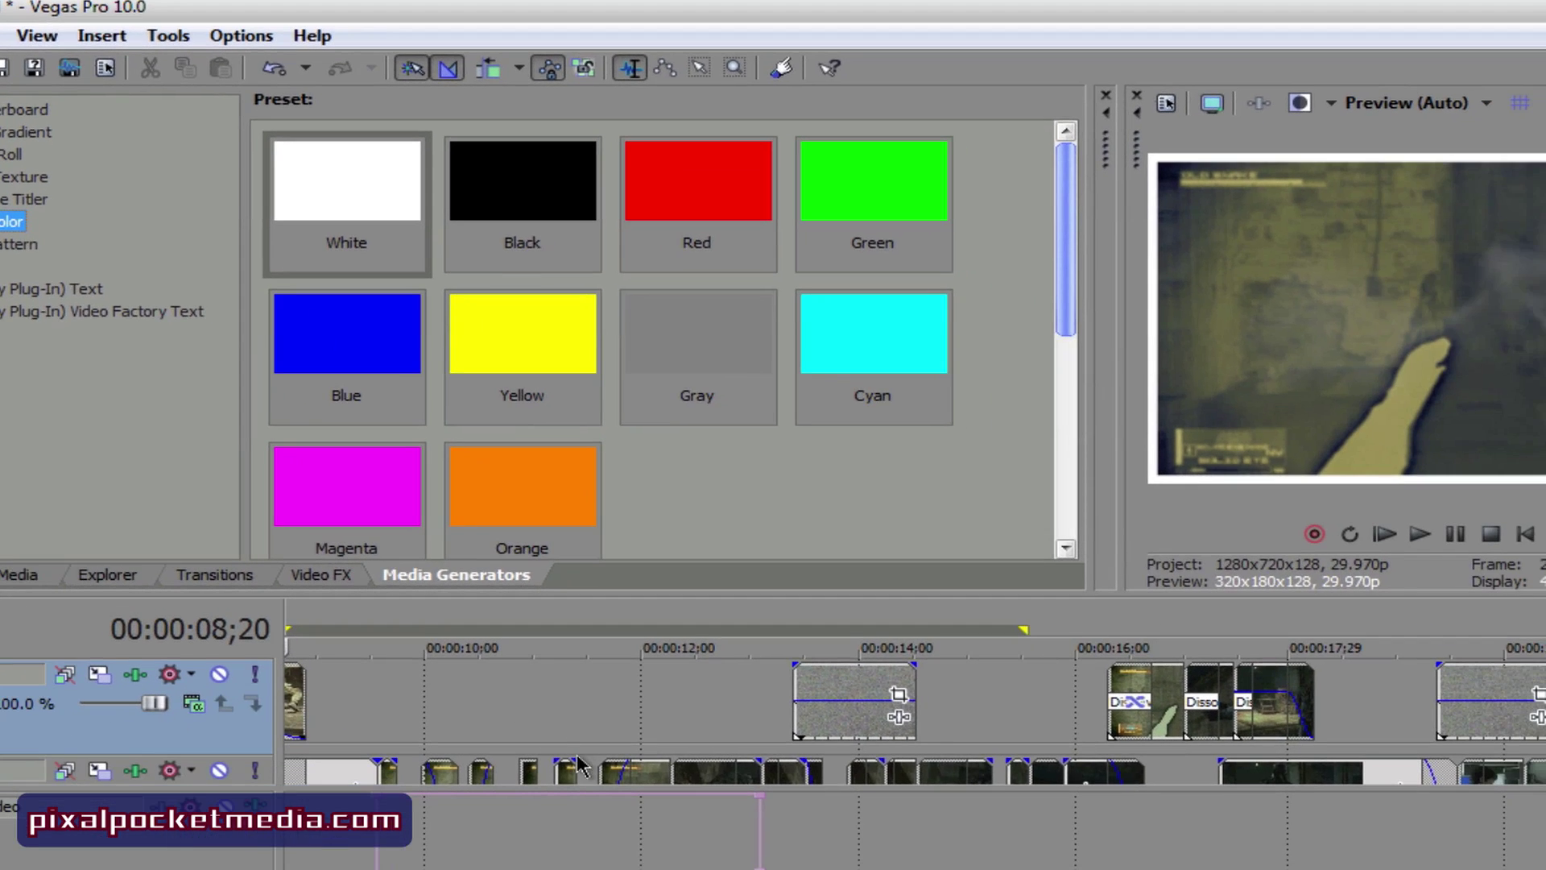
click(586, 757)
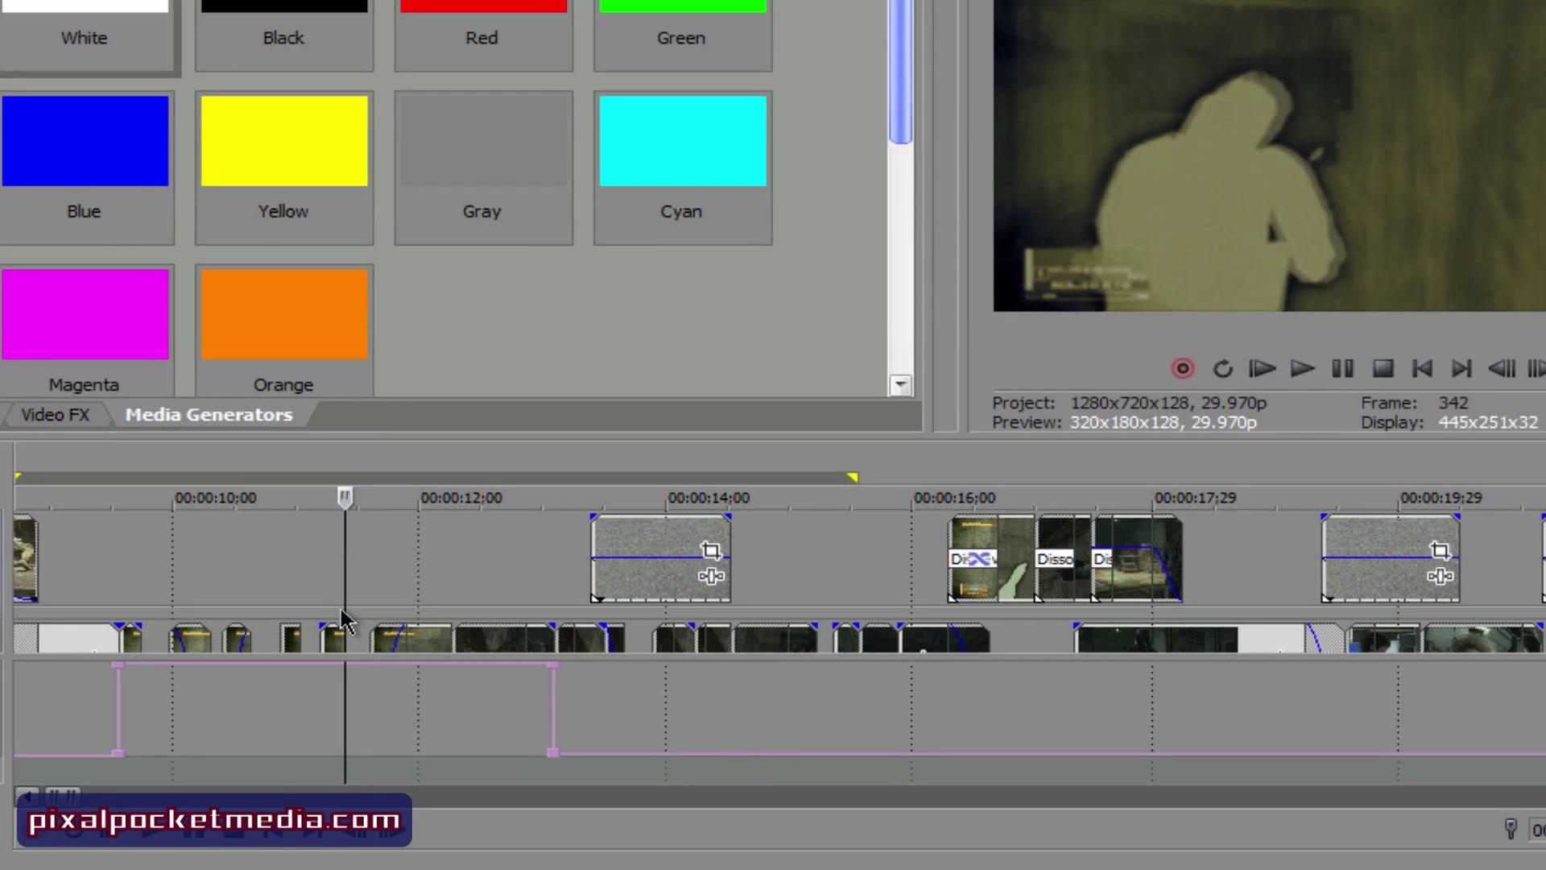
click(371, 621)
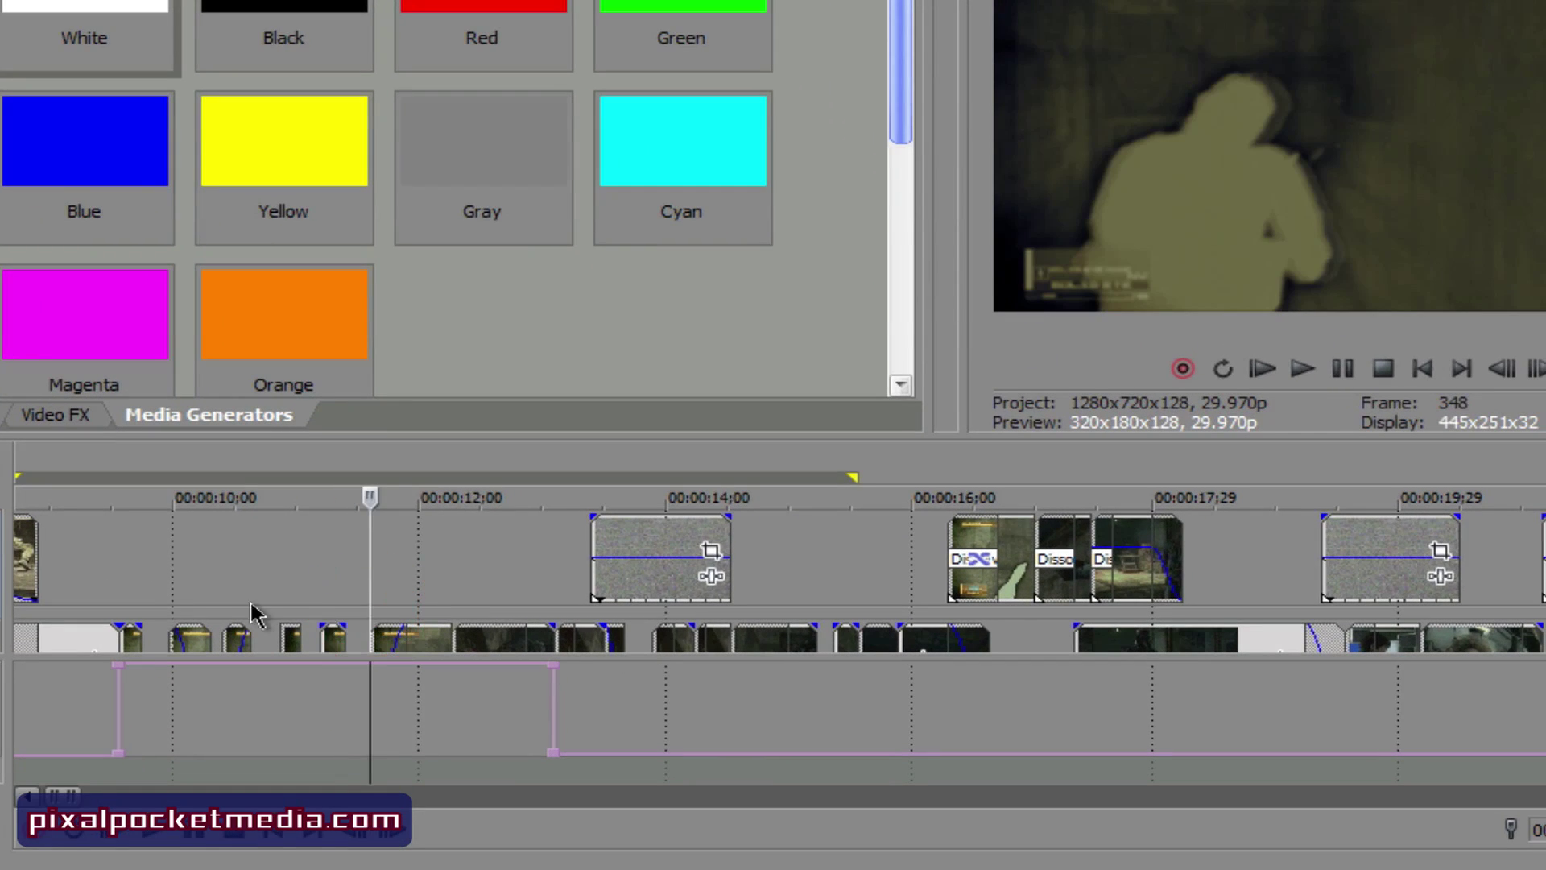
click(152, 600)
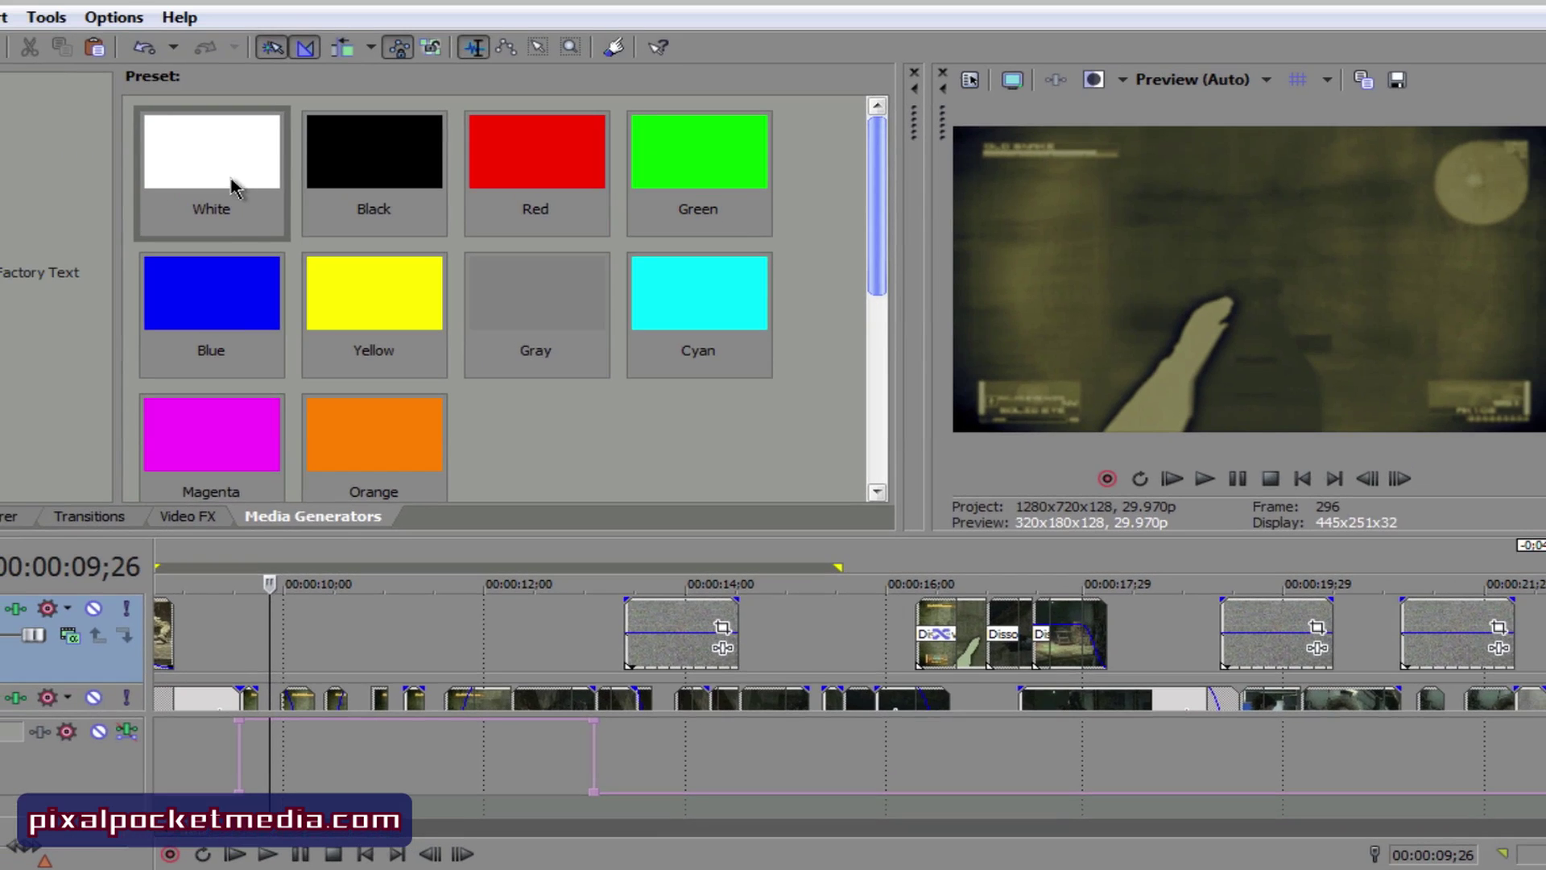
click(215, 206)
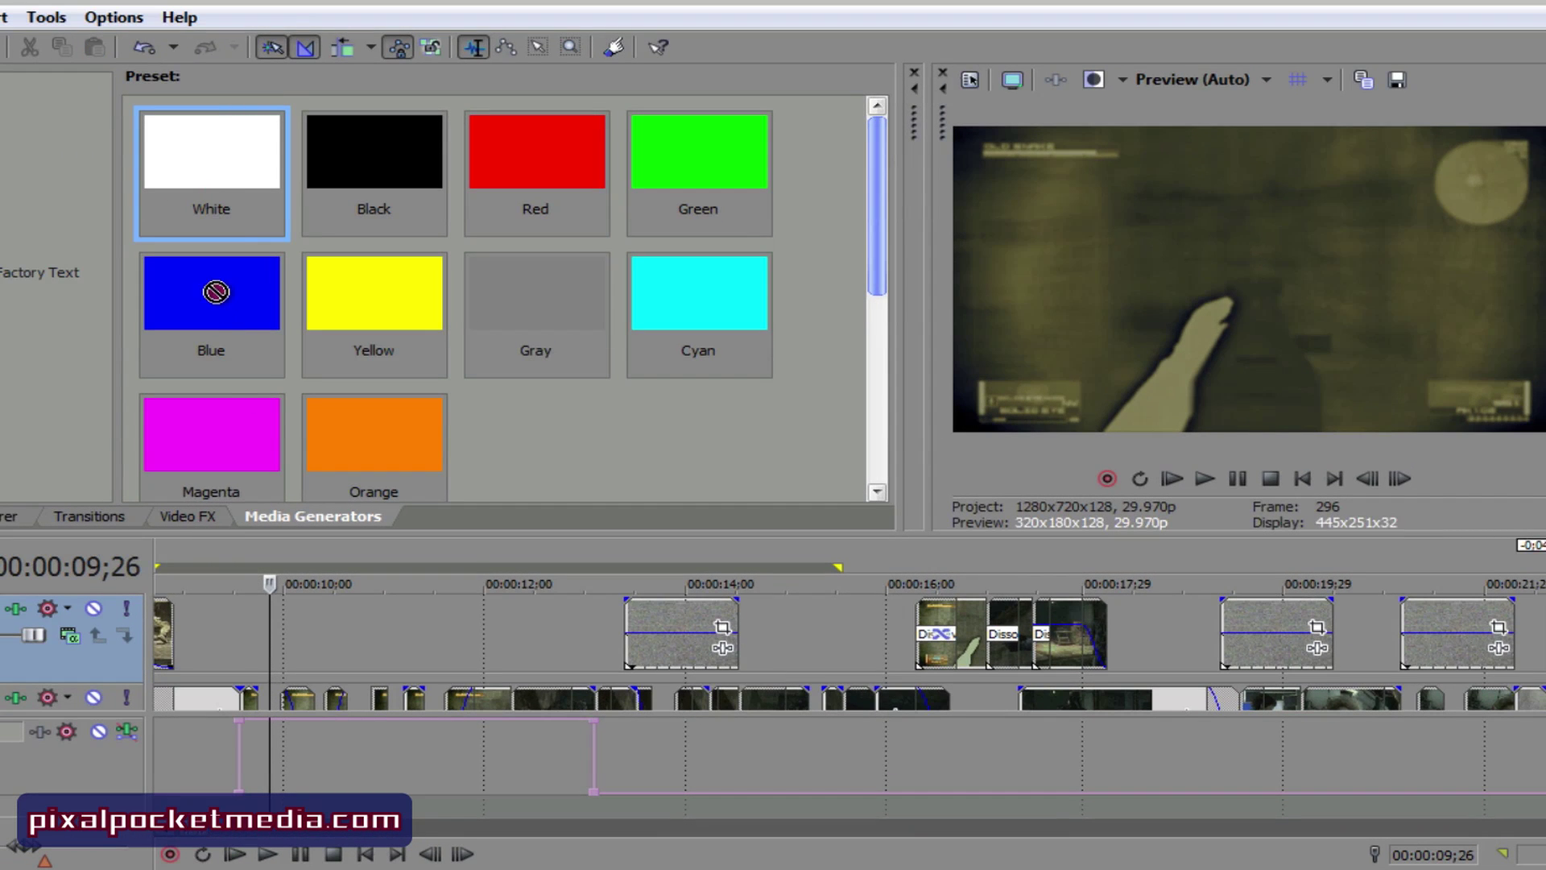
drag(216, 291, 214, 153)
Step: Add a White solid color event to track 1 in the empty area past the last clips, at about 00:00:30;03, keeping its default settings
scroll(1218, 660, right, 10)
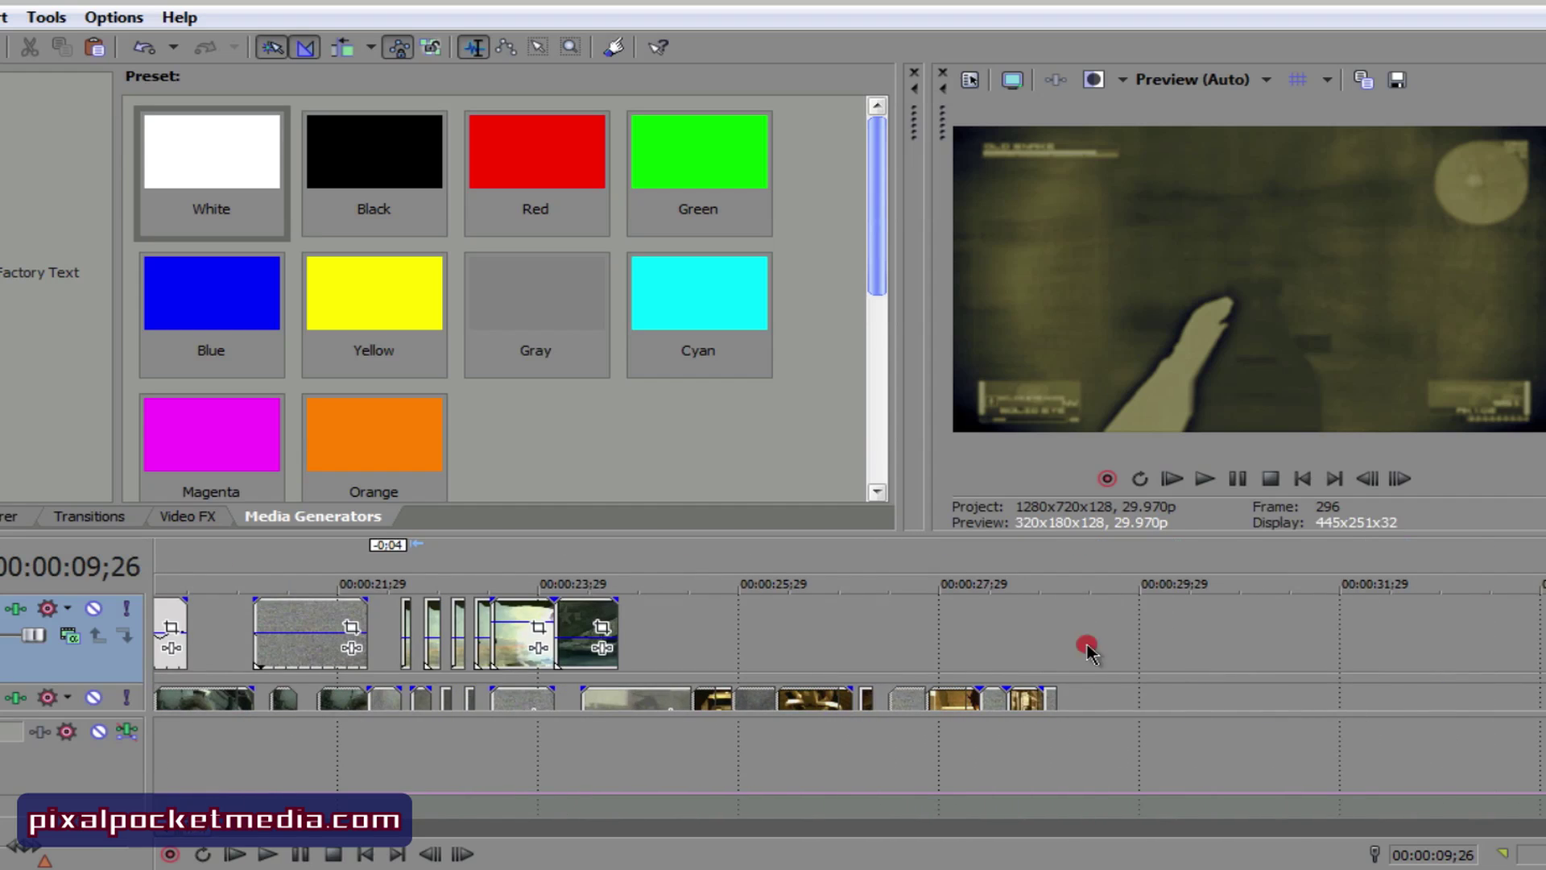
click(1086, 649)
right_click(1125, 662)
click(1113, 660)
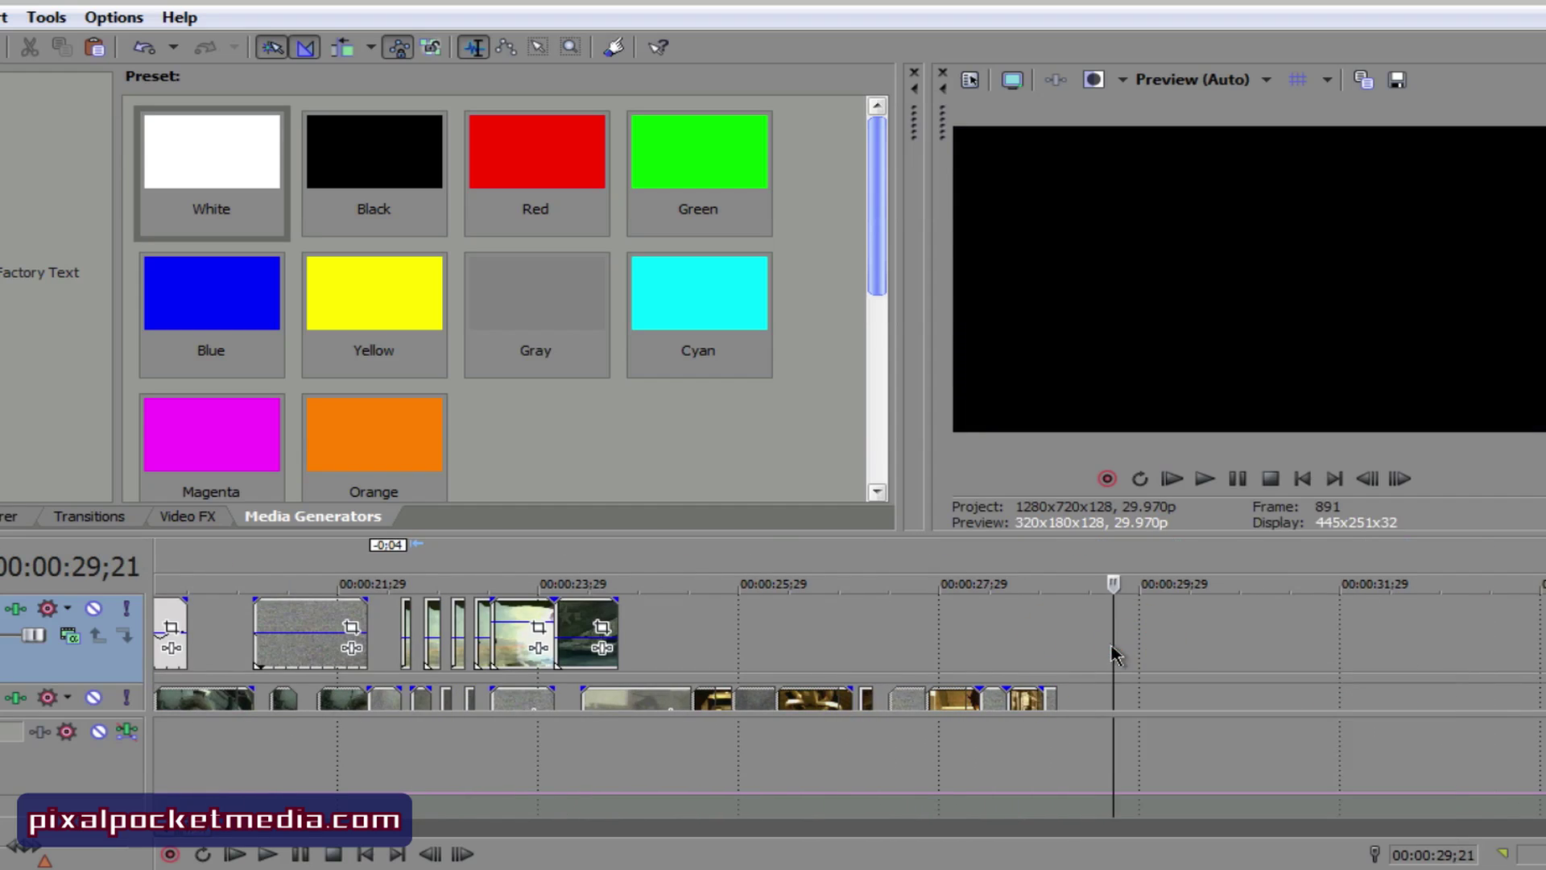
click(403, 274)
drag(996, 548, 1168, 656)
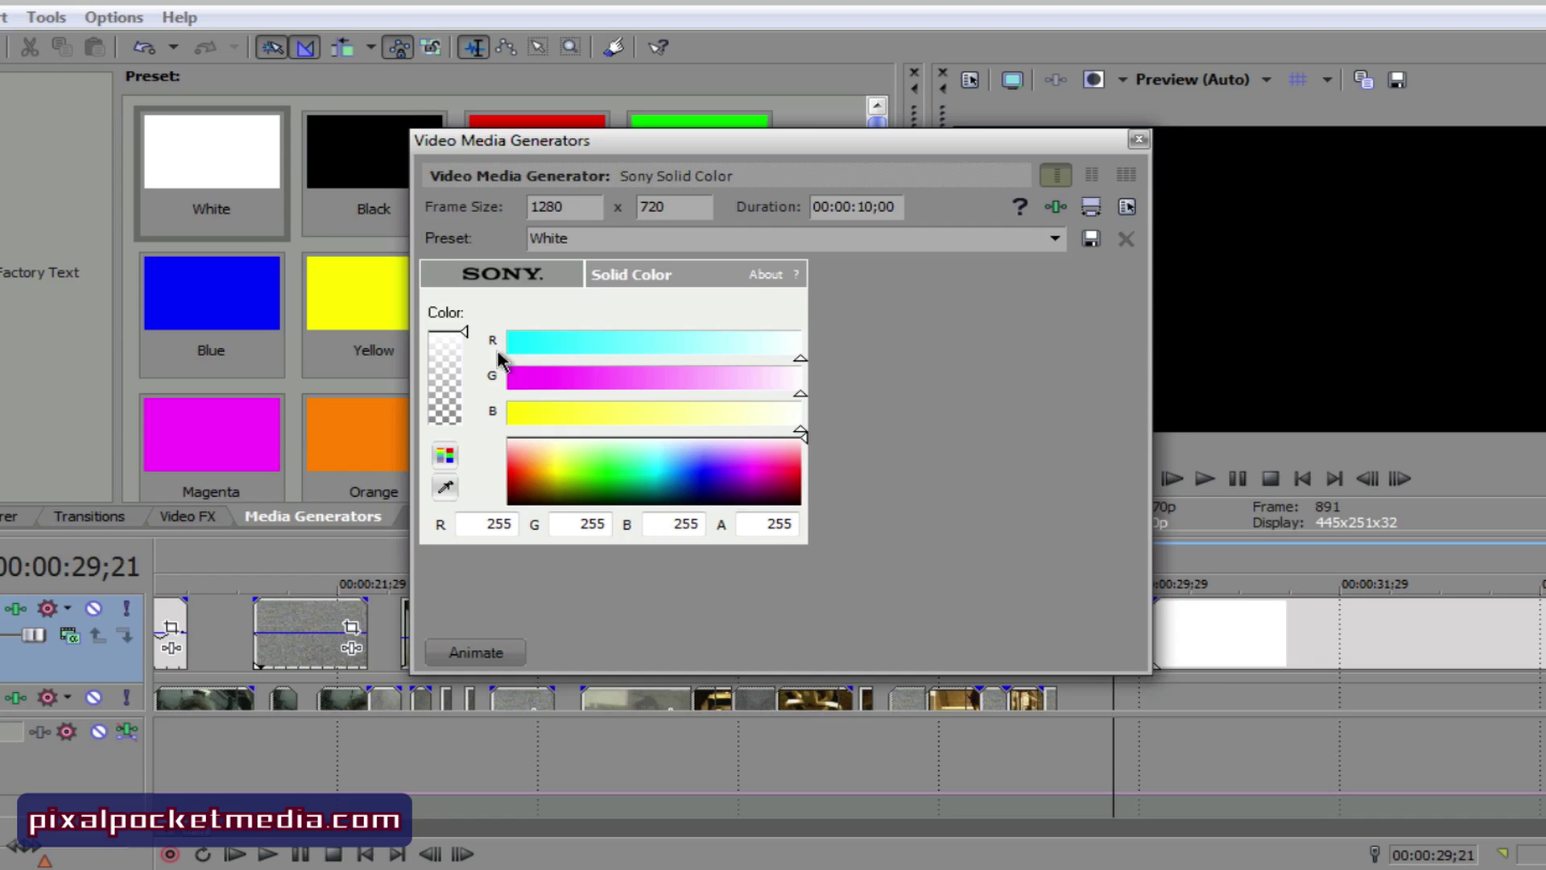
drag(897, 156, 992, 274)
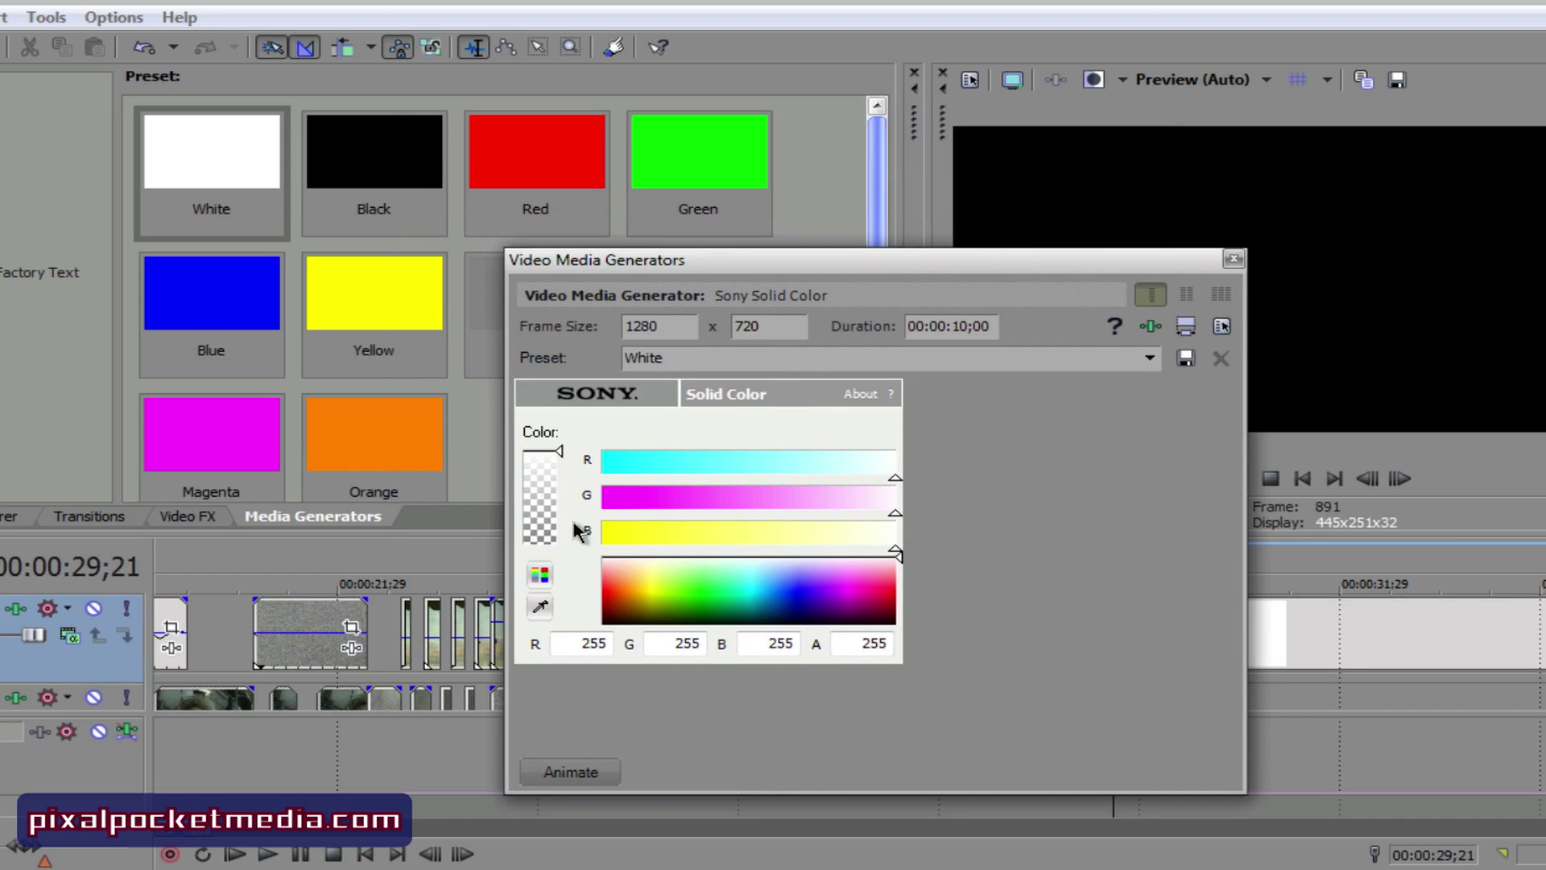
click(1233, 258)
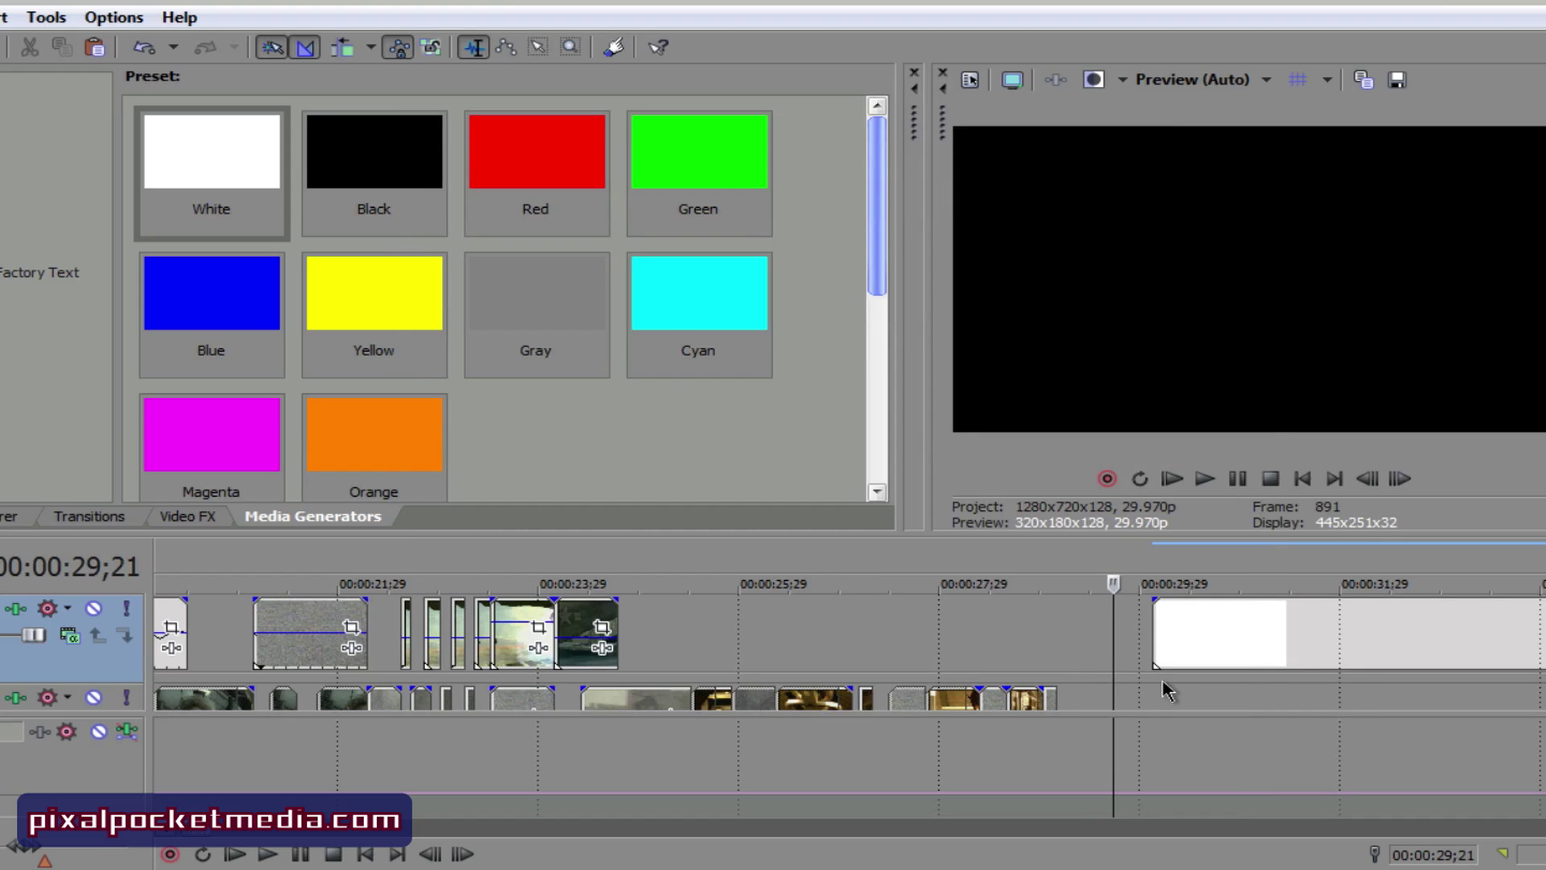
Step: Split the white event at 00:00:30;16 and cut away everything after the split
click(1167, 685)
click(1197, 685)
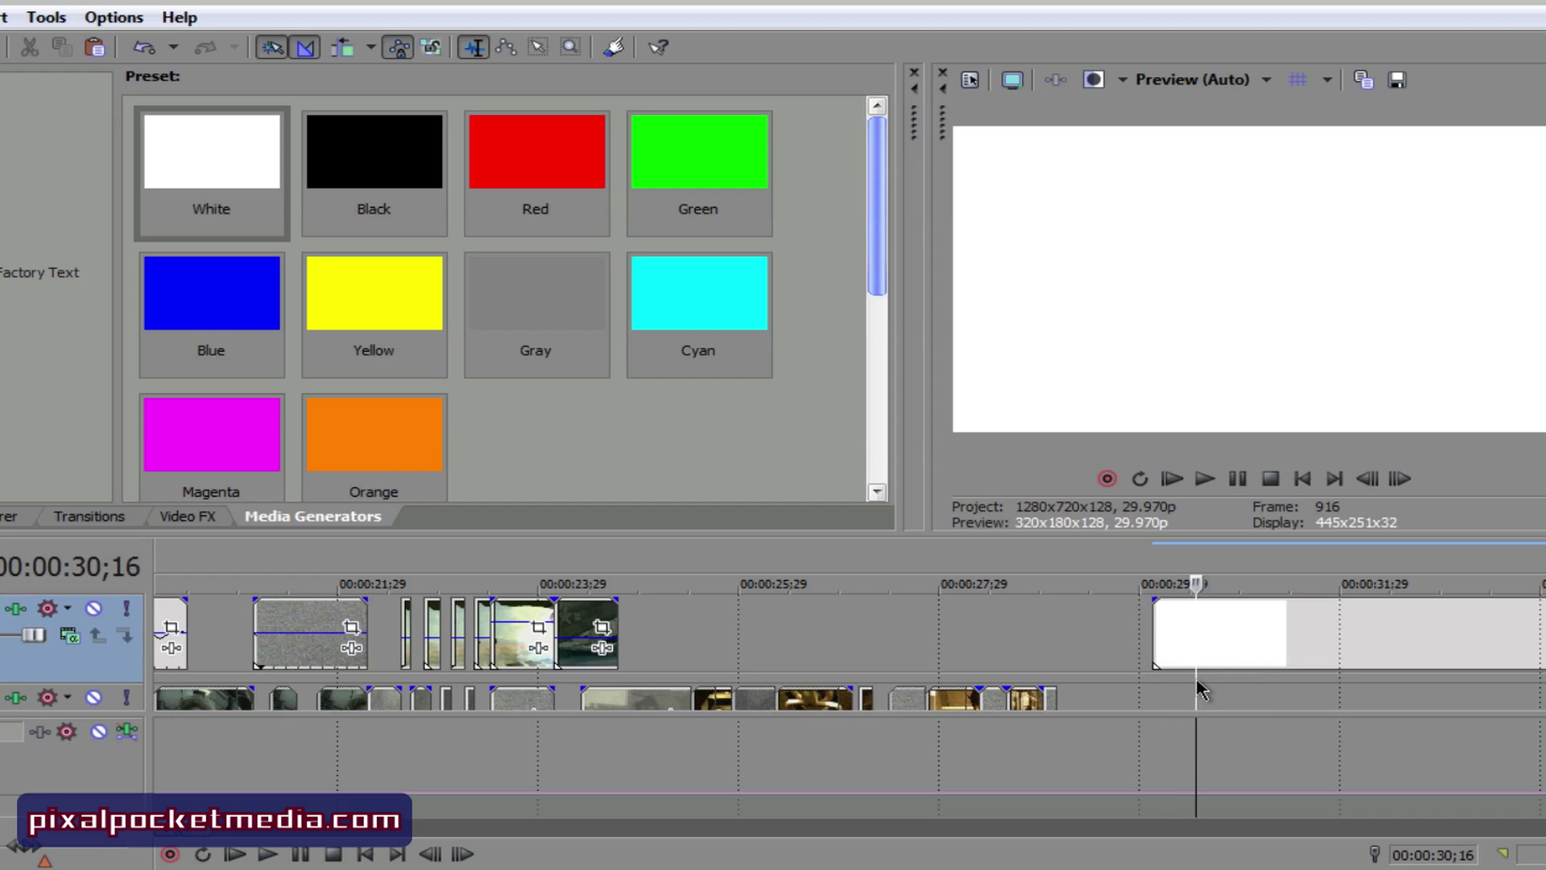
key(s)
right_click(1238, 640)
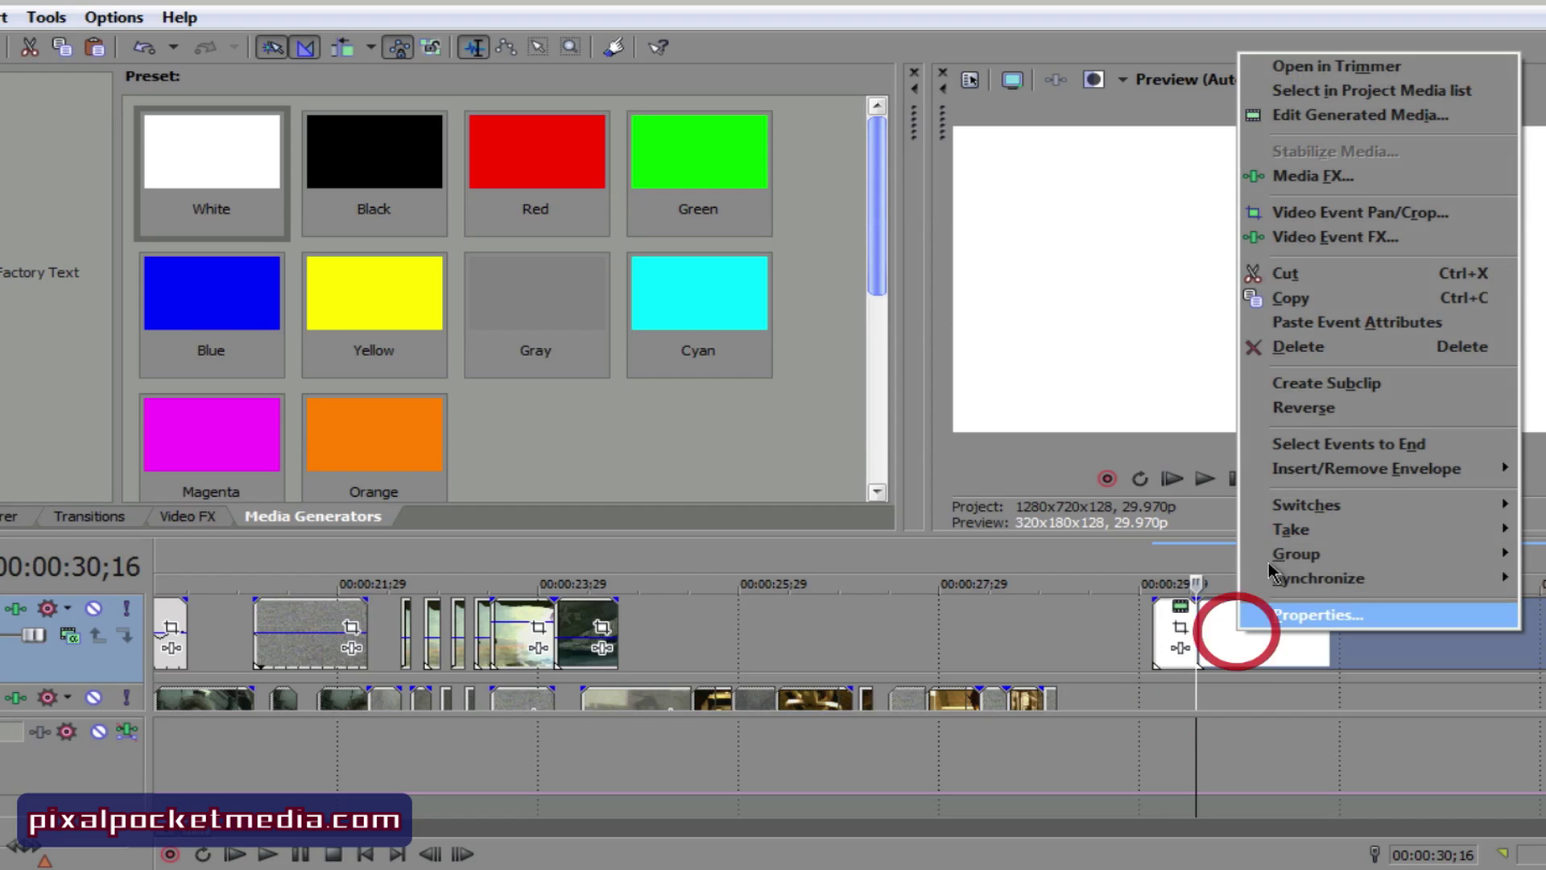
click(1303, 274)
Step: Split the remaining white piece at 00:00:30;09 and cut away its first half
click(1175, 685)
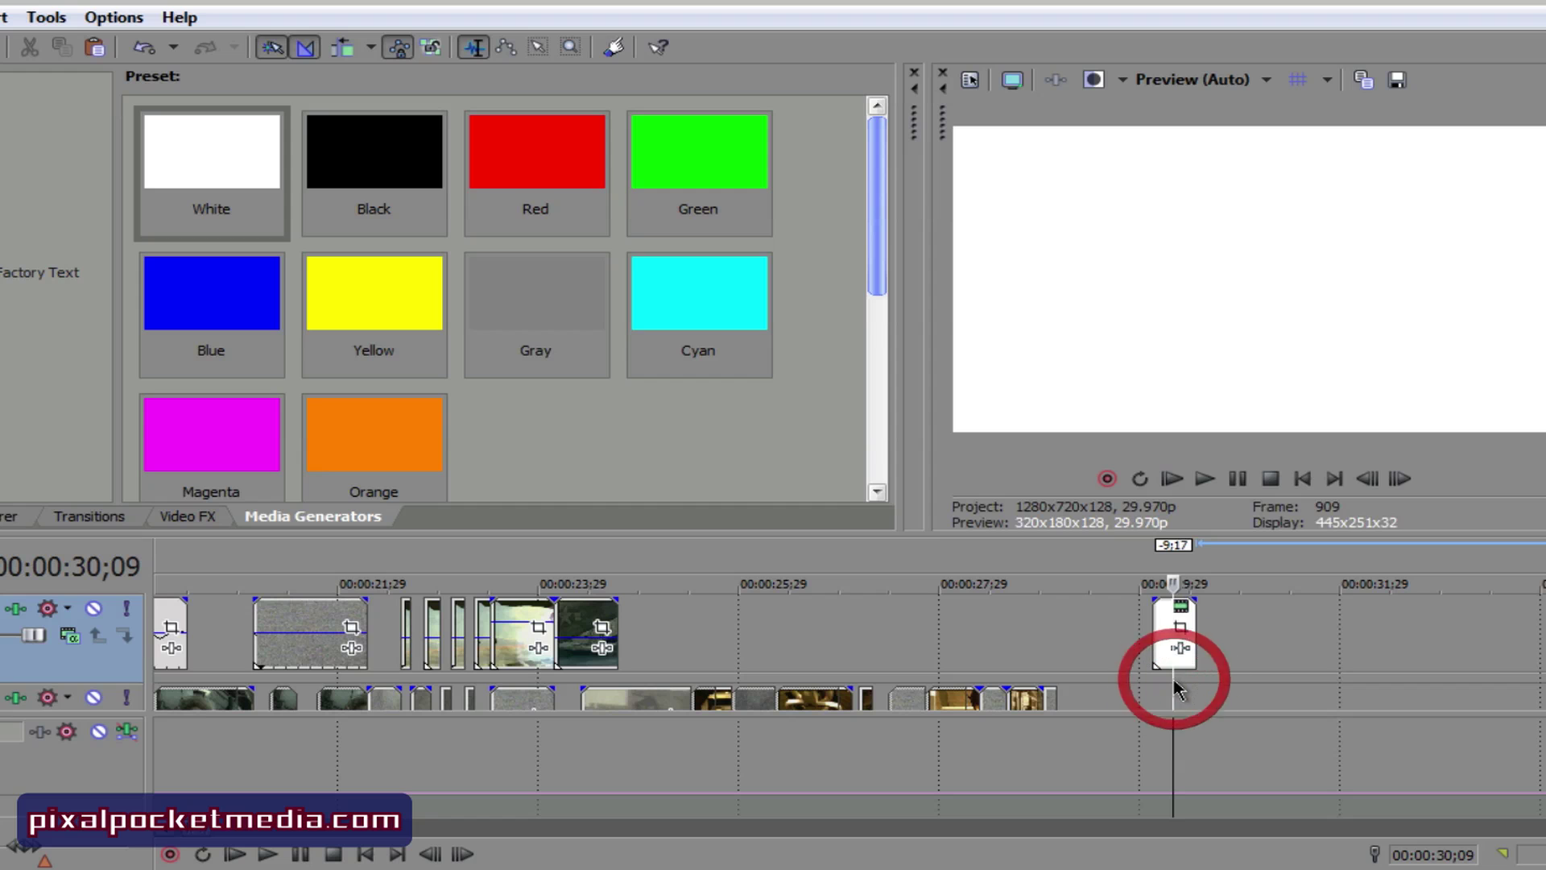
right_click(1162, 644)
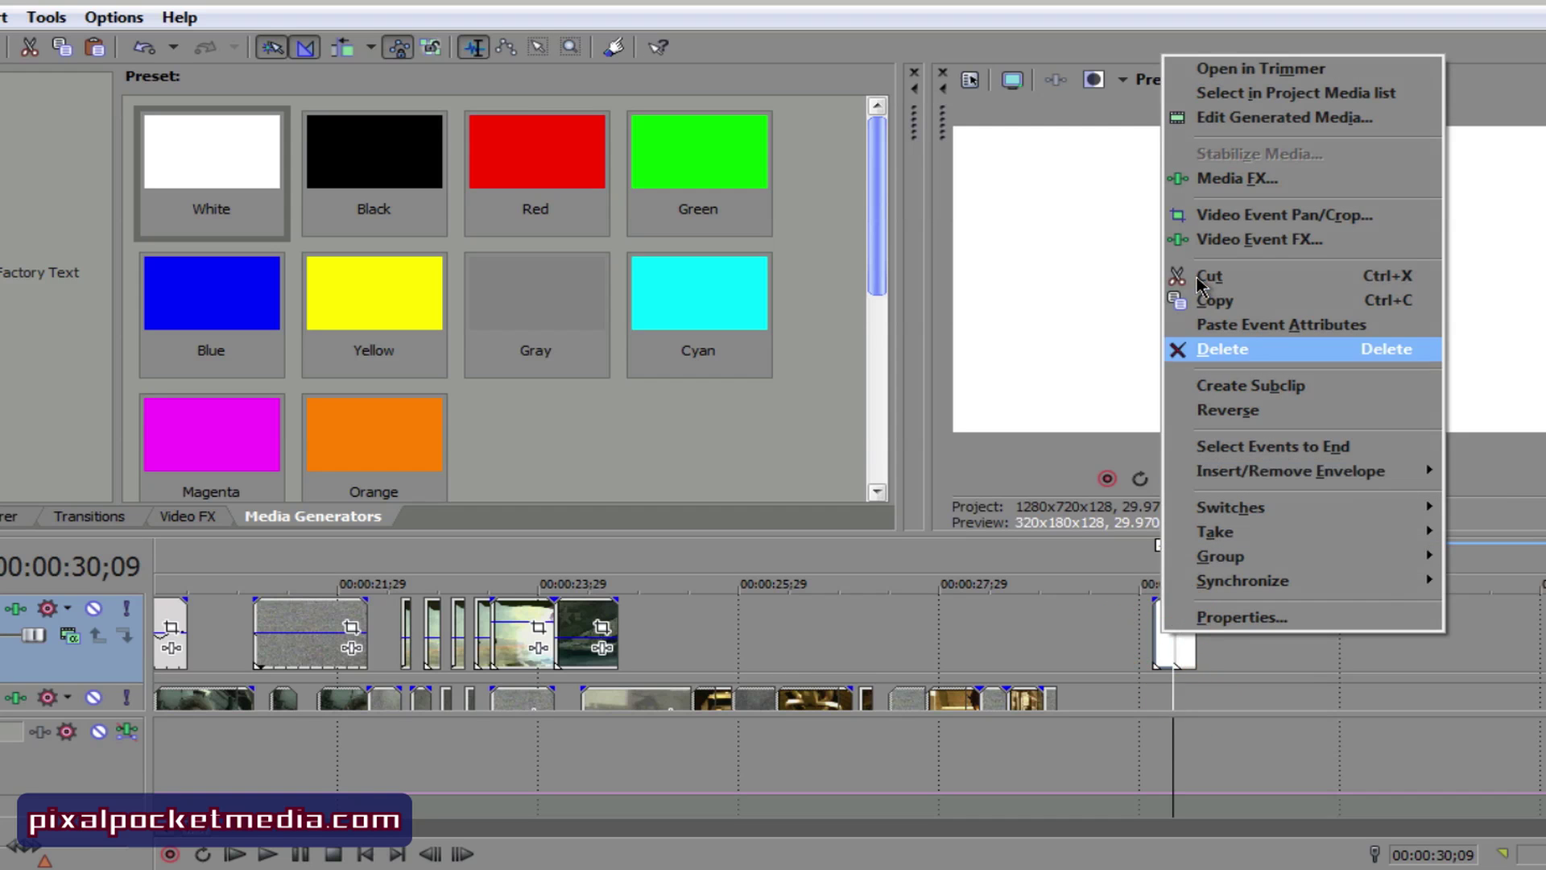
click(1198, 277)
Step: Move the short white event on track 1 to the gap after the first short clip, at about 00:00:09;22, and copy it
drag(1186, 629, 331, 630)
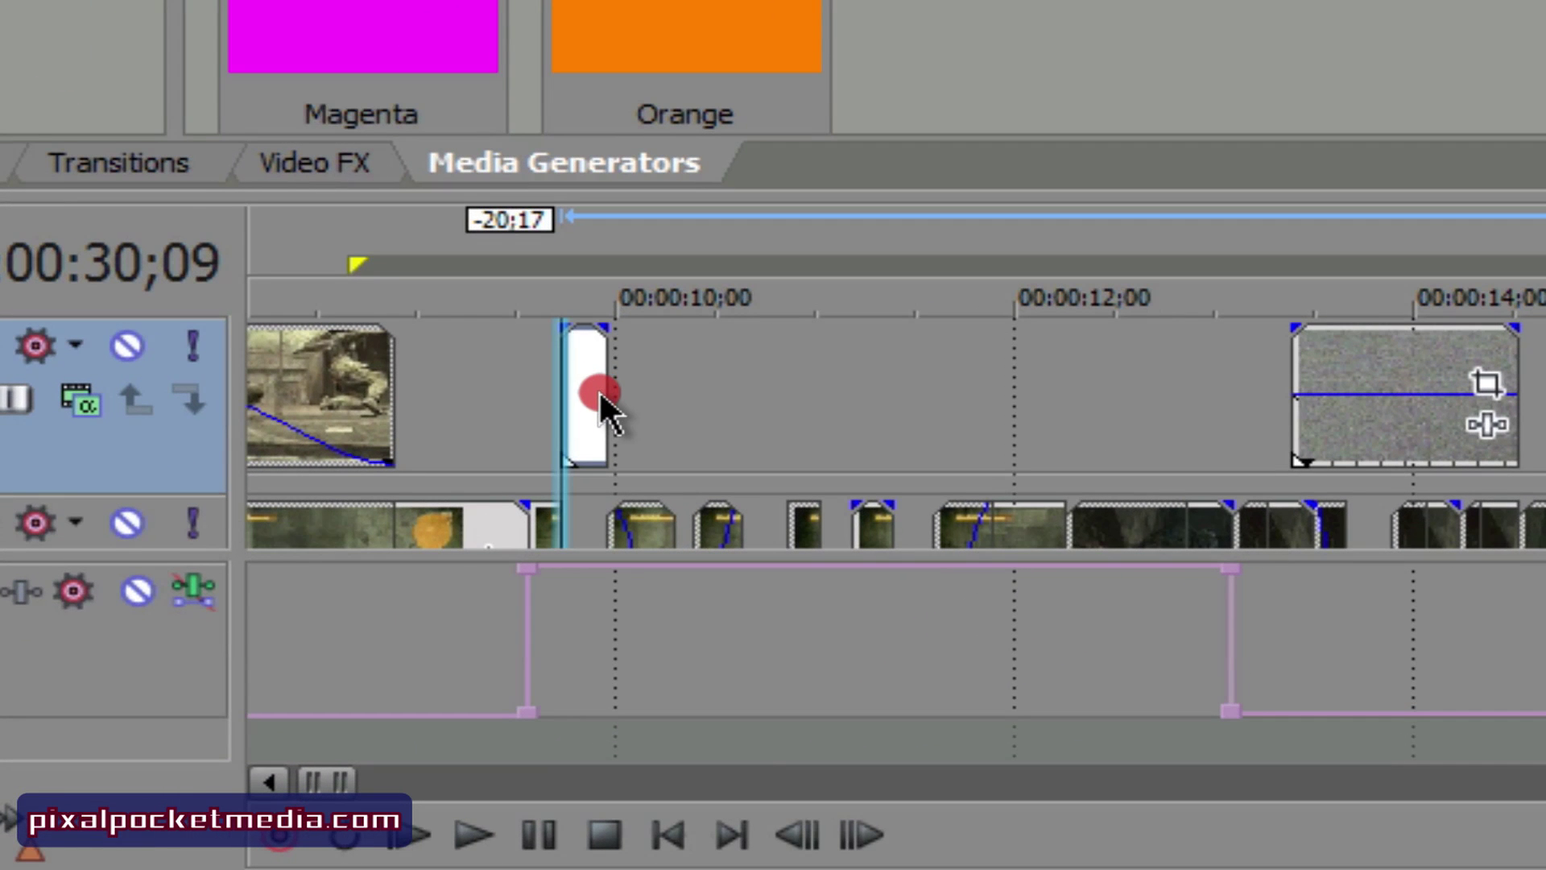
drag(597, 413, 593, 455)
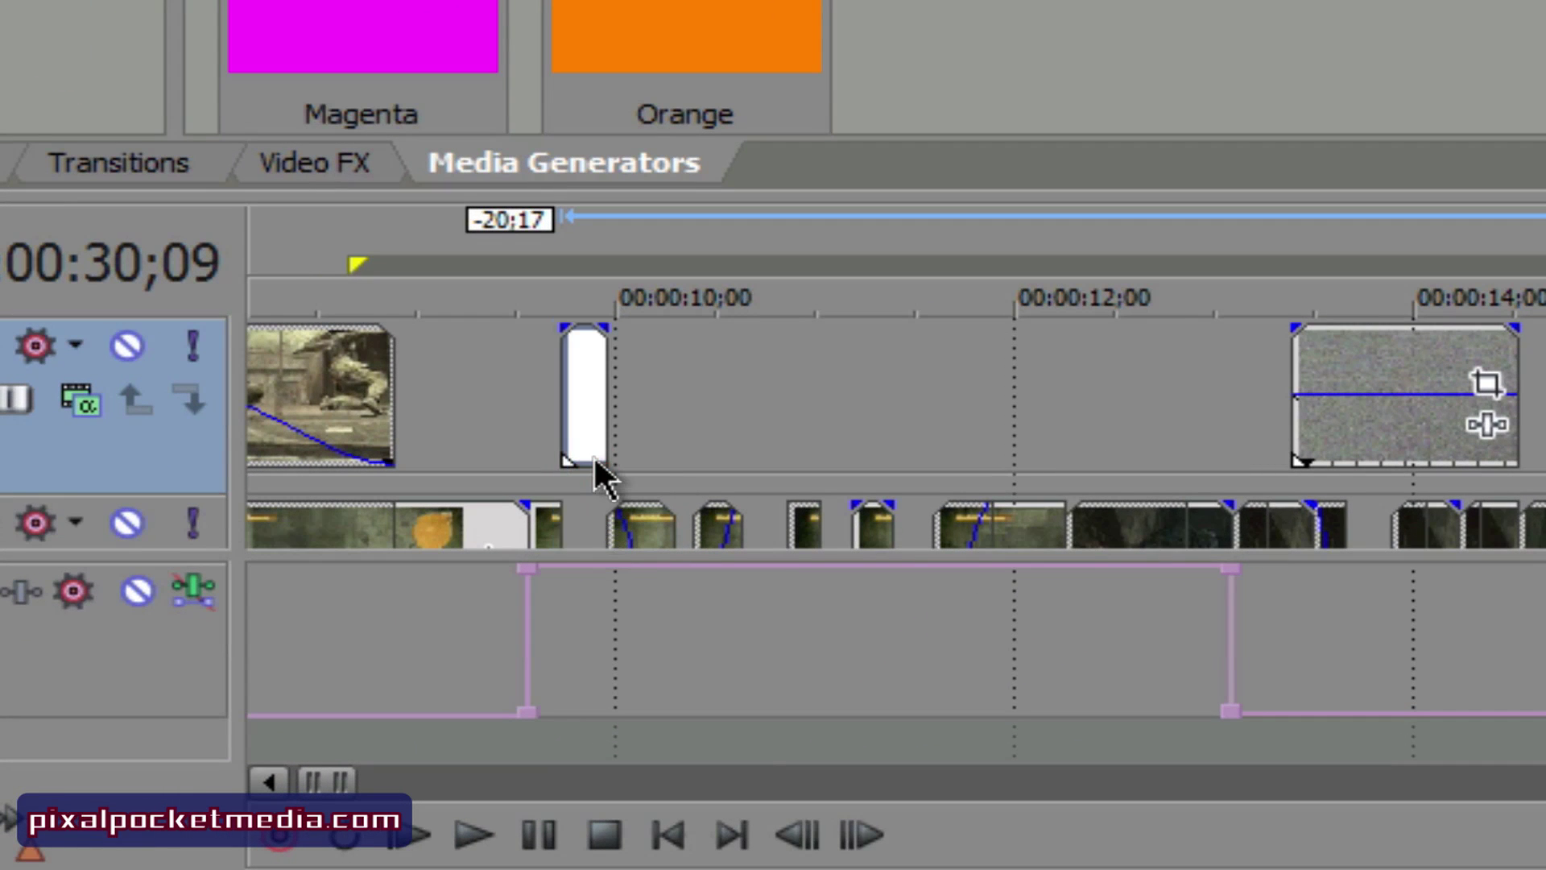
right_click(592, 397)
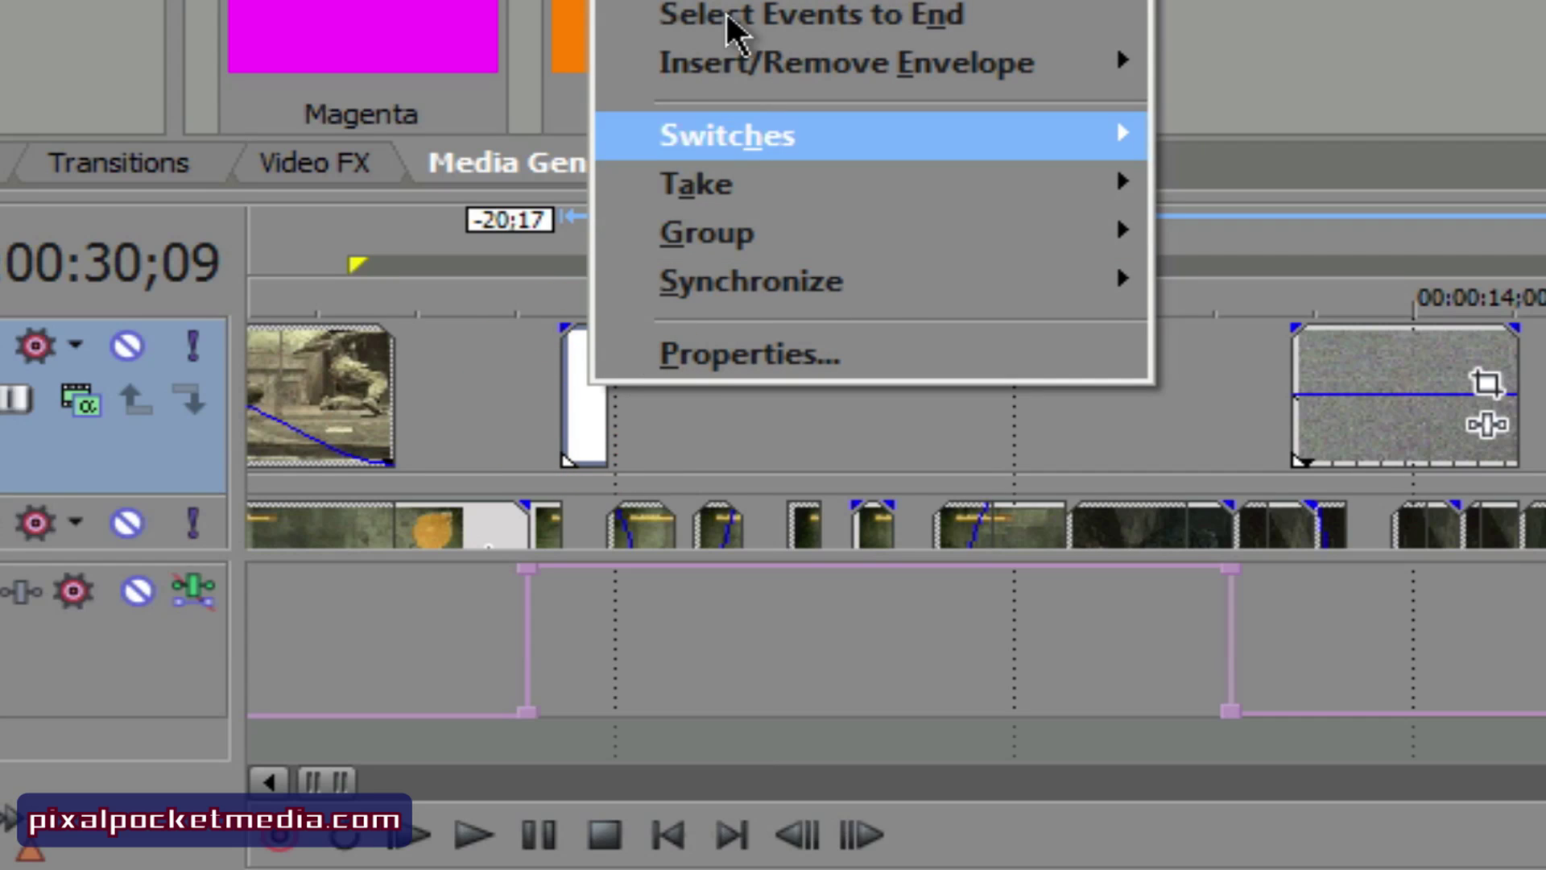
click(739, 134)
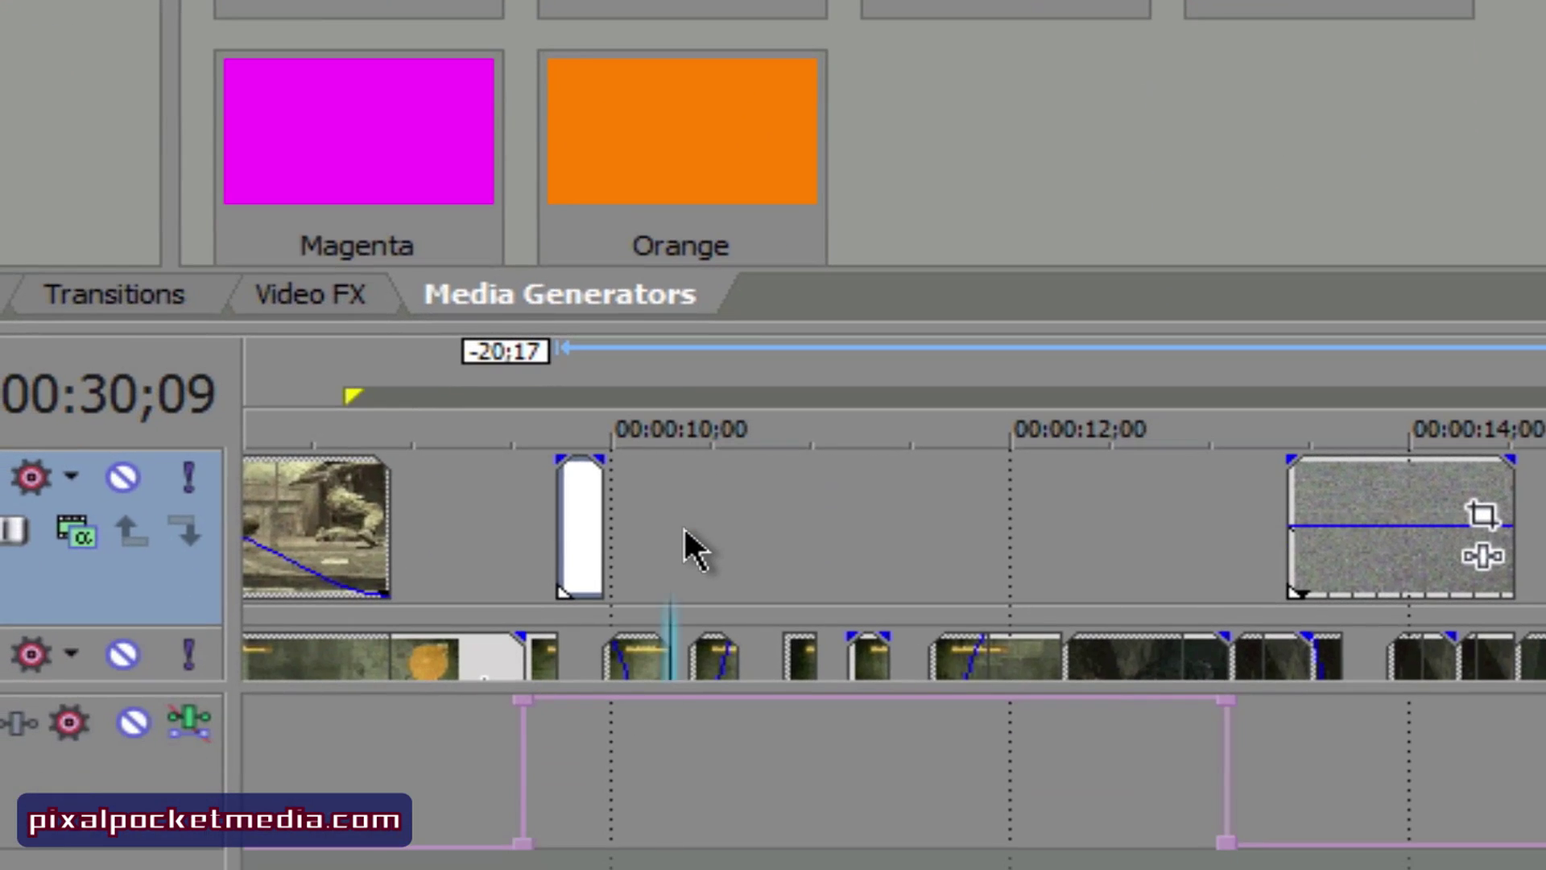
Step: Paste the white event on track 1 at 00:00:10;09 and 00:00:10;19, each as a reference to the original media
click(675, 626)
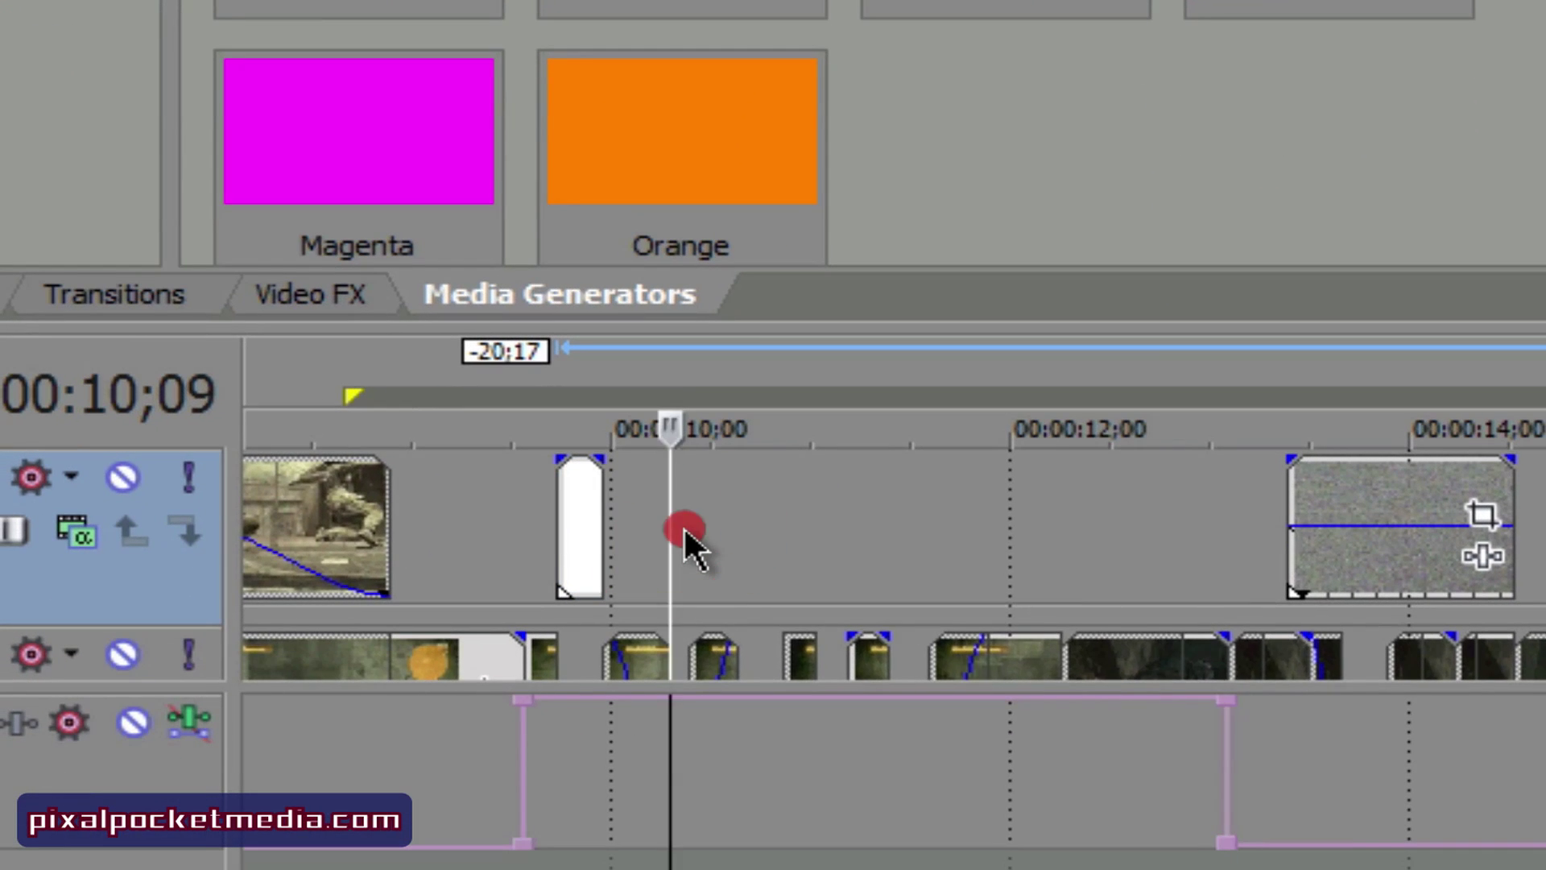
right_click(676, 630)
click(734, 548)
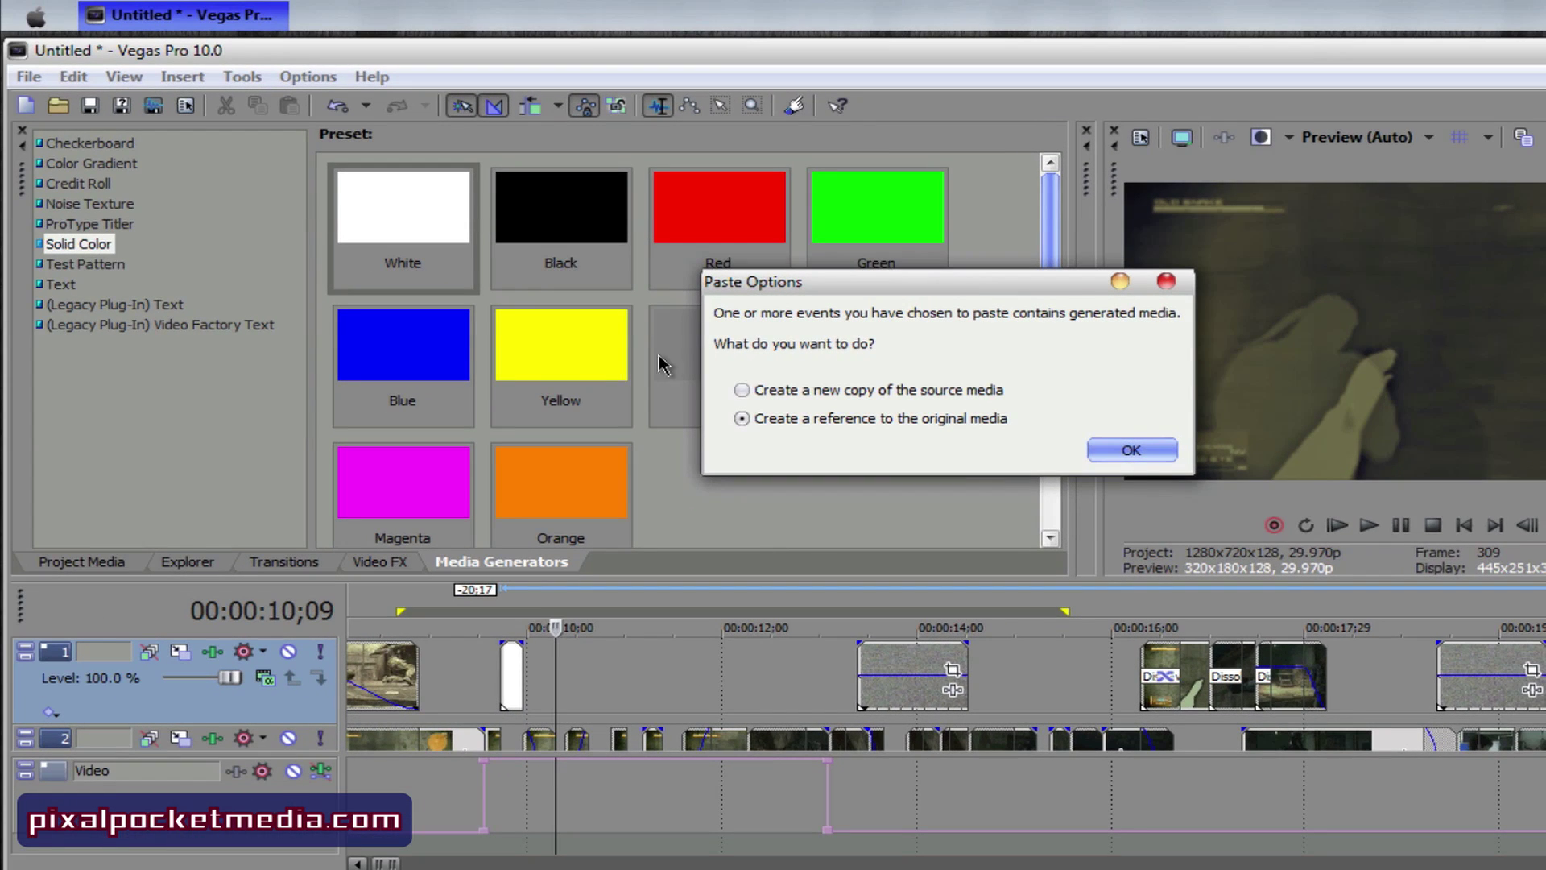
click(1139, 451)
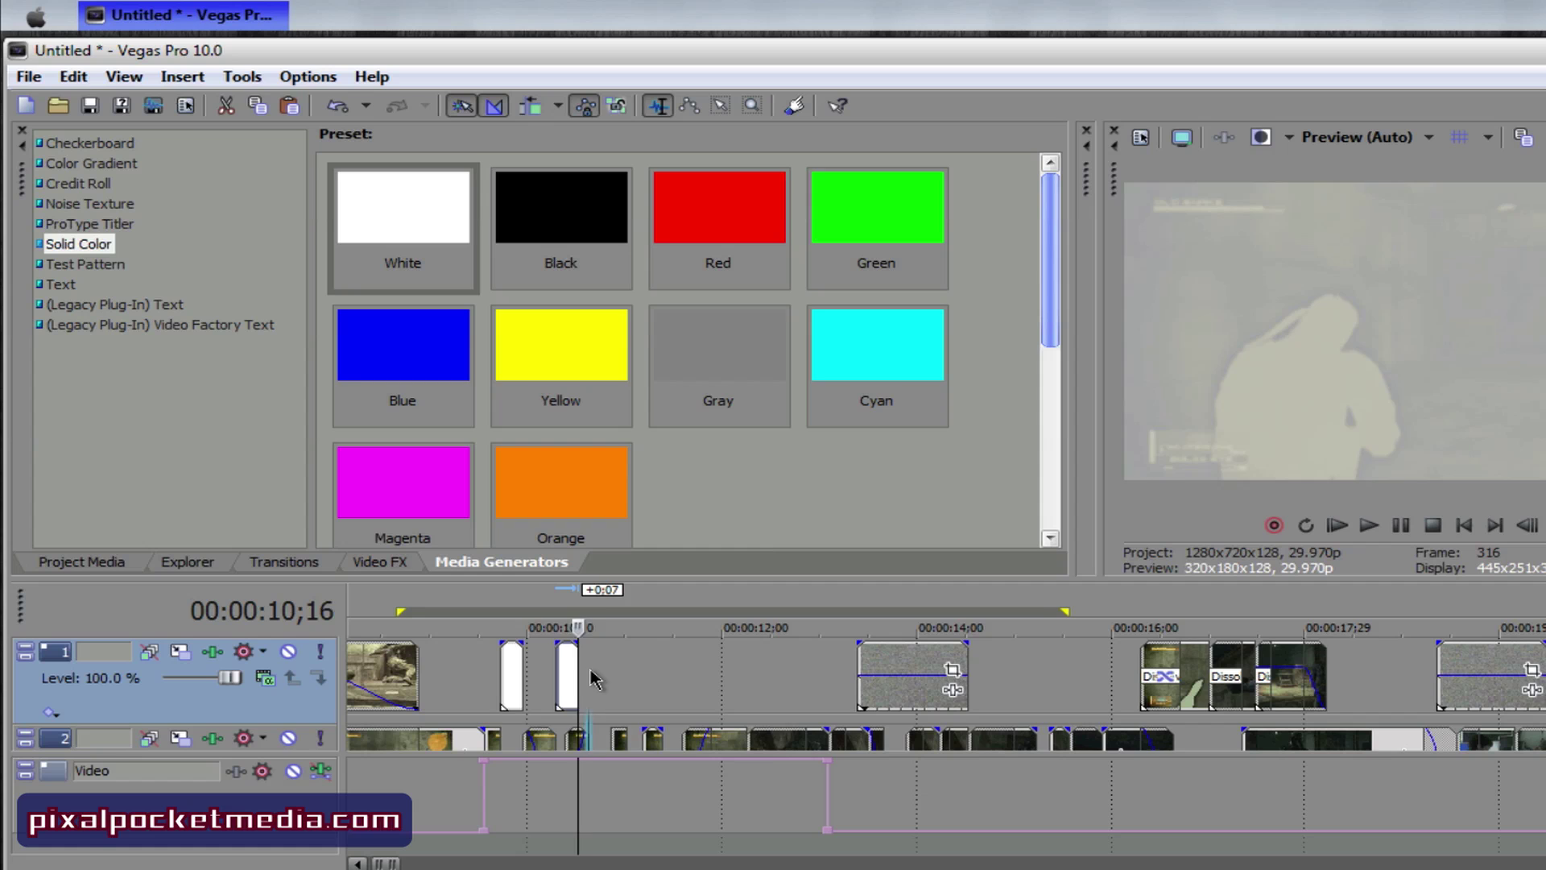
click(590, 679)
right_click(594, 680)
click(657, 680)
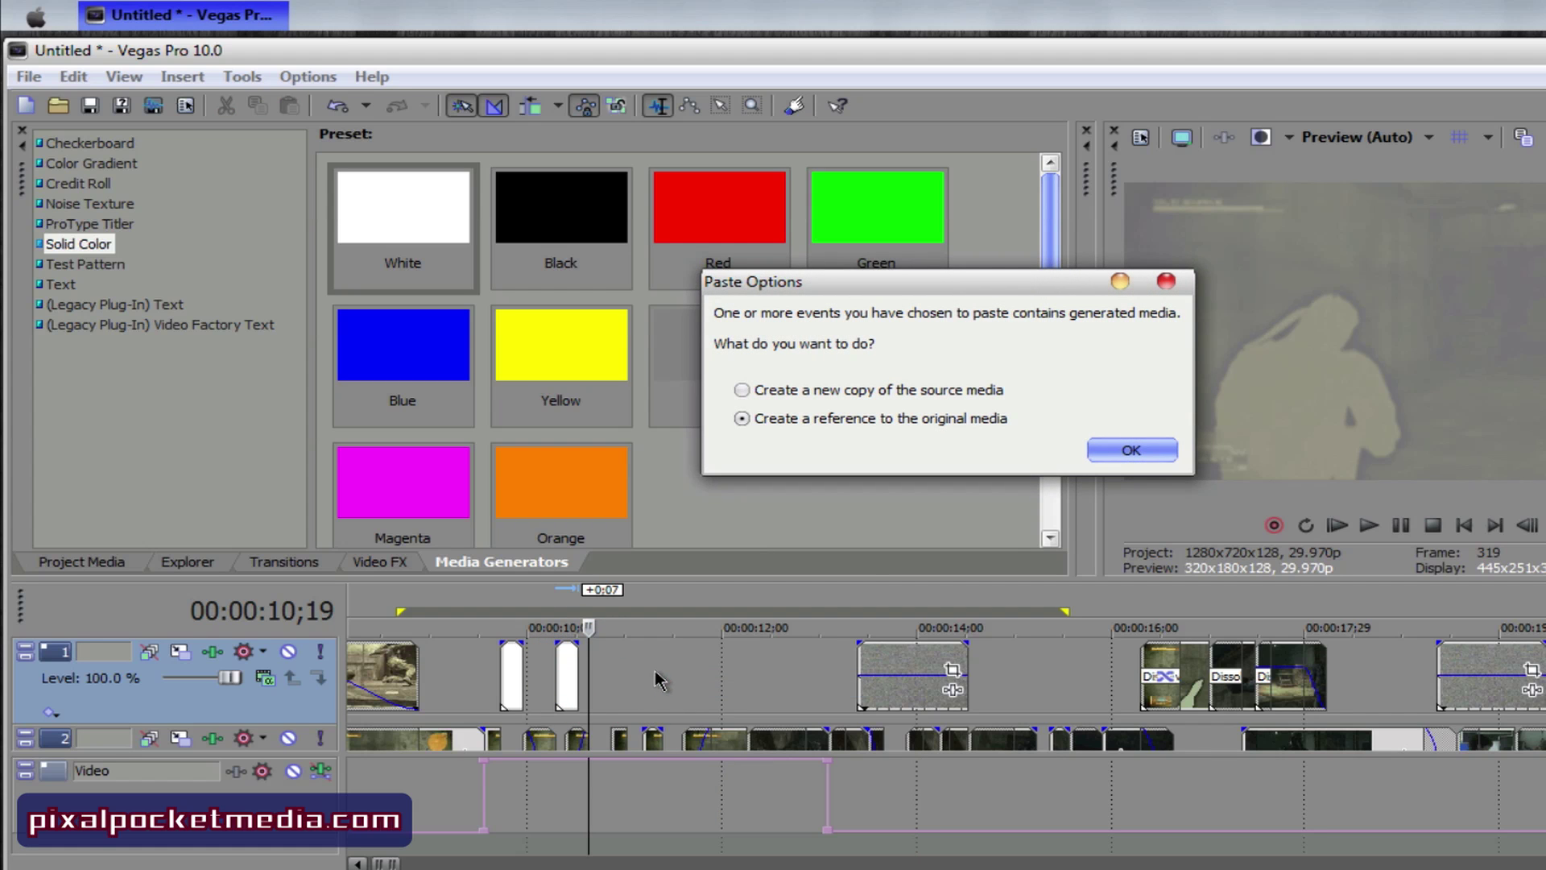
click(1172, 451)
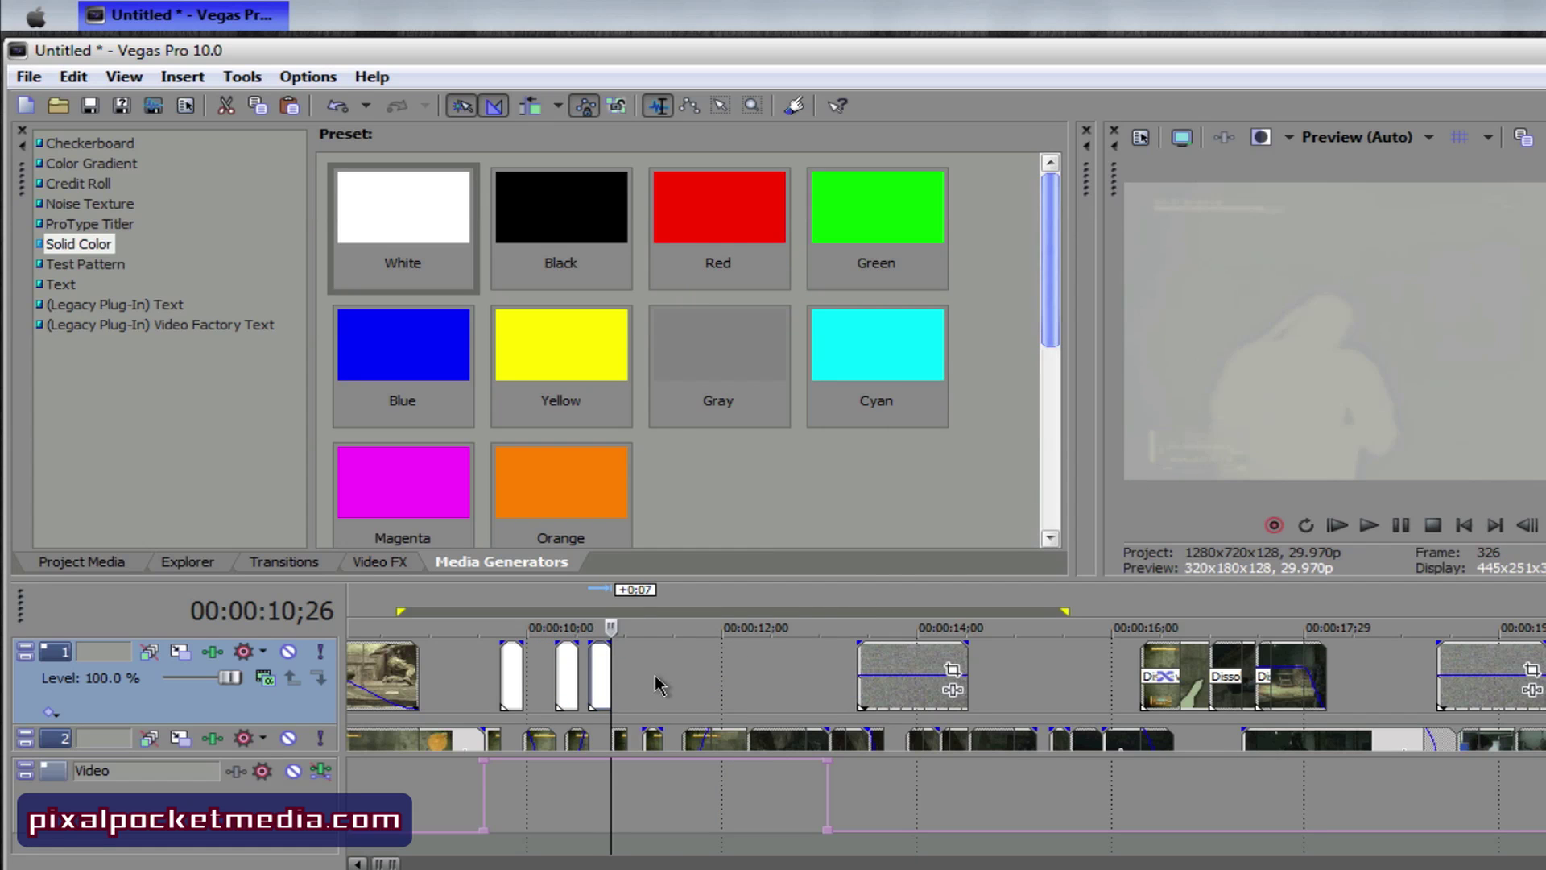
Step: Paste two more white events on track 1 at 00:00:11;12 and 00:00:11;01, also as references to the original media
click(657, 681)
right_click(657, 685)
click(680, 692)
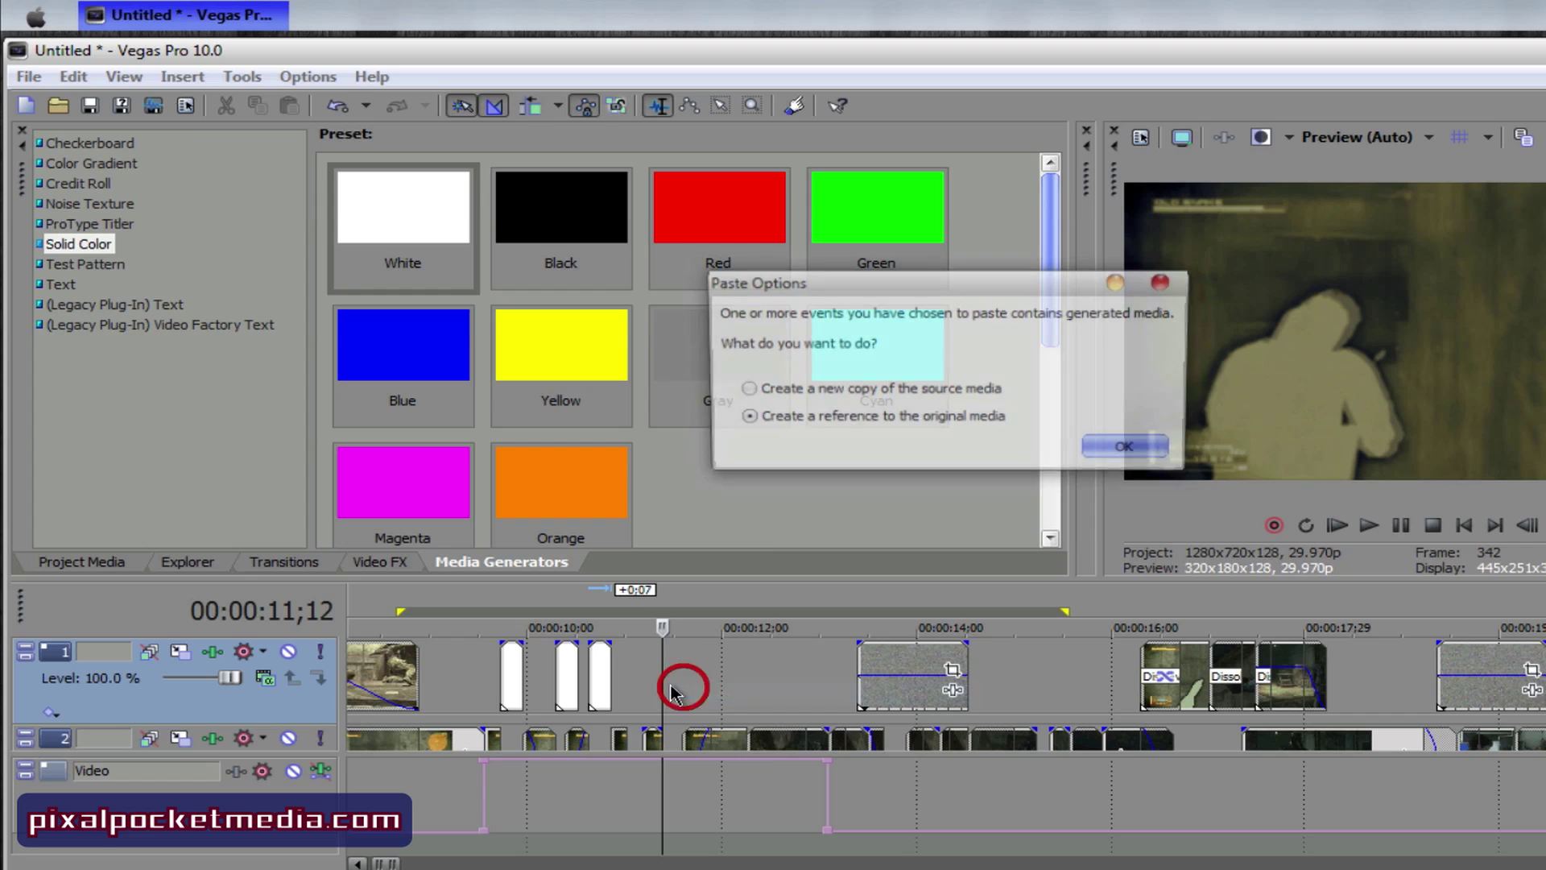
key(Return)
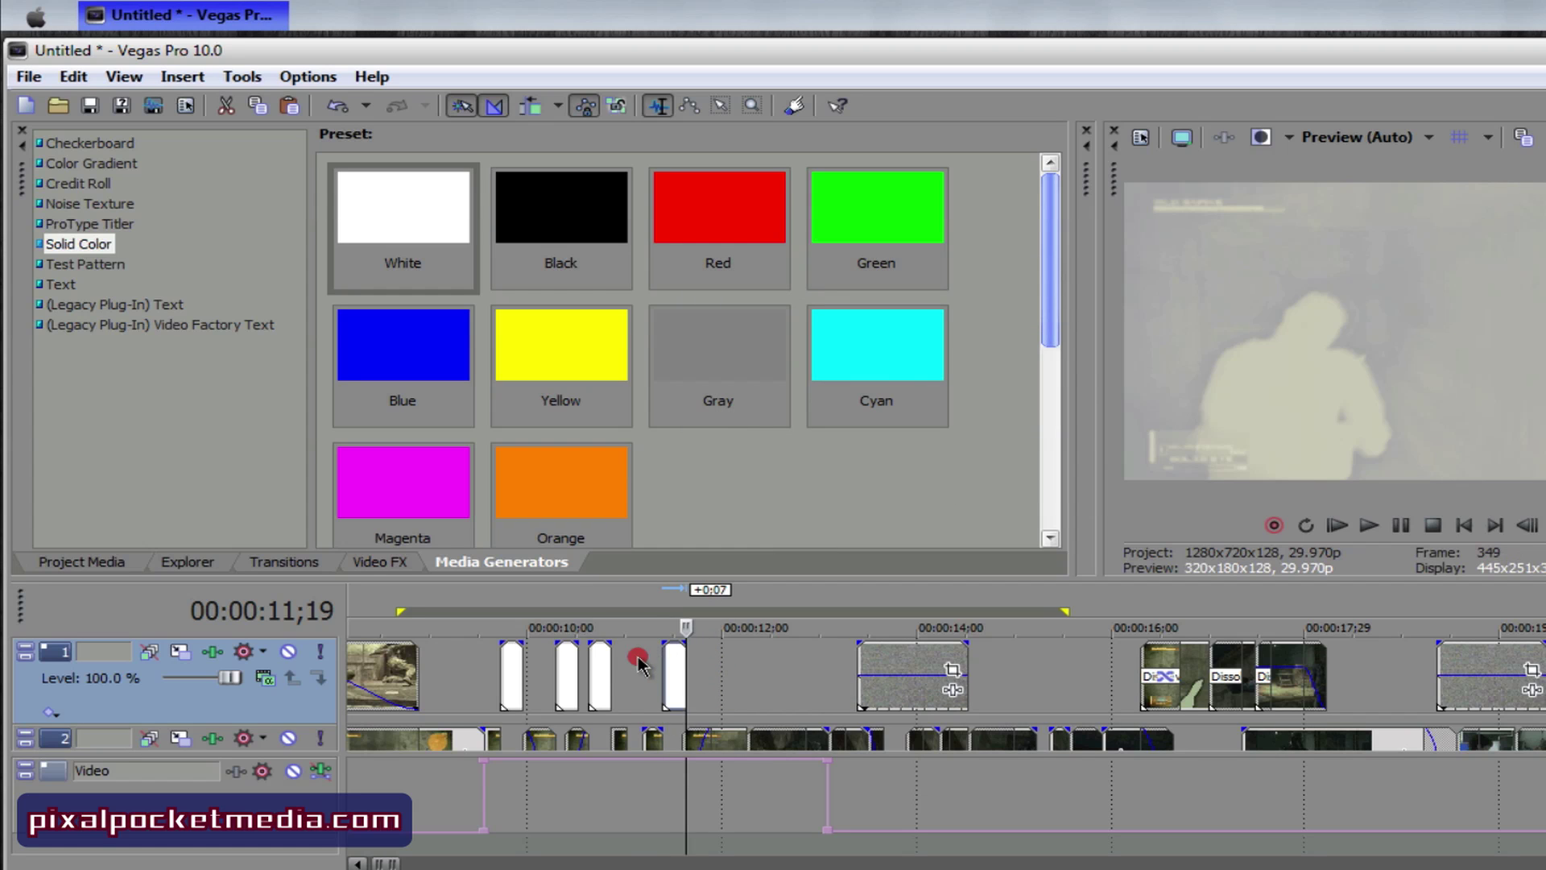
click(635, 662)
click(629, 665)
right_click(629, 669)
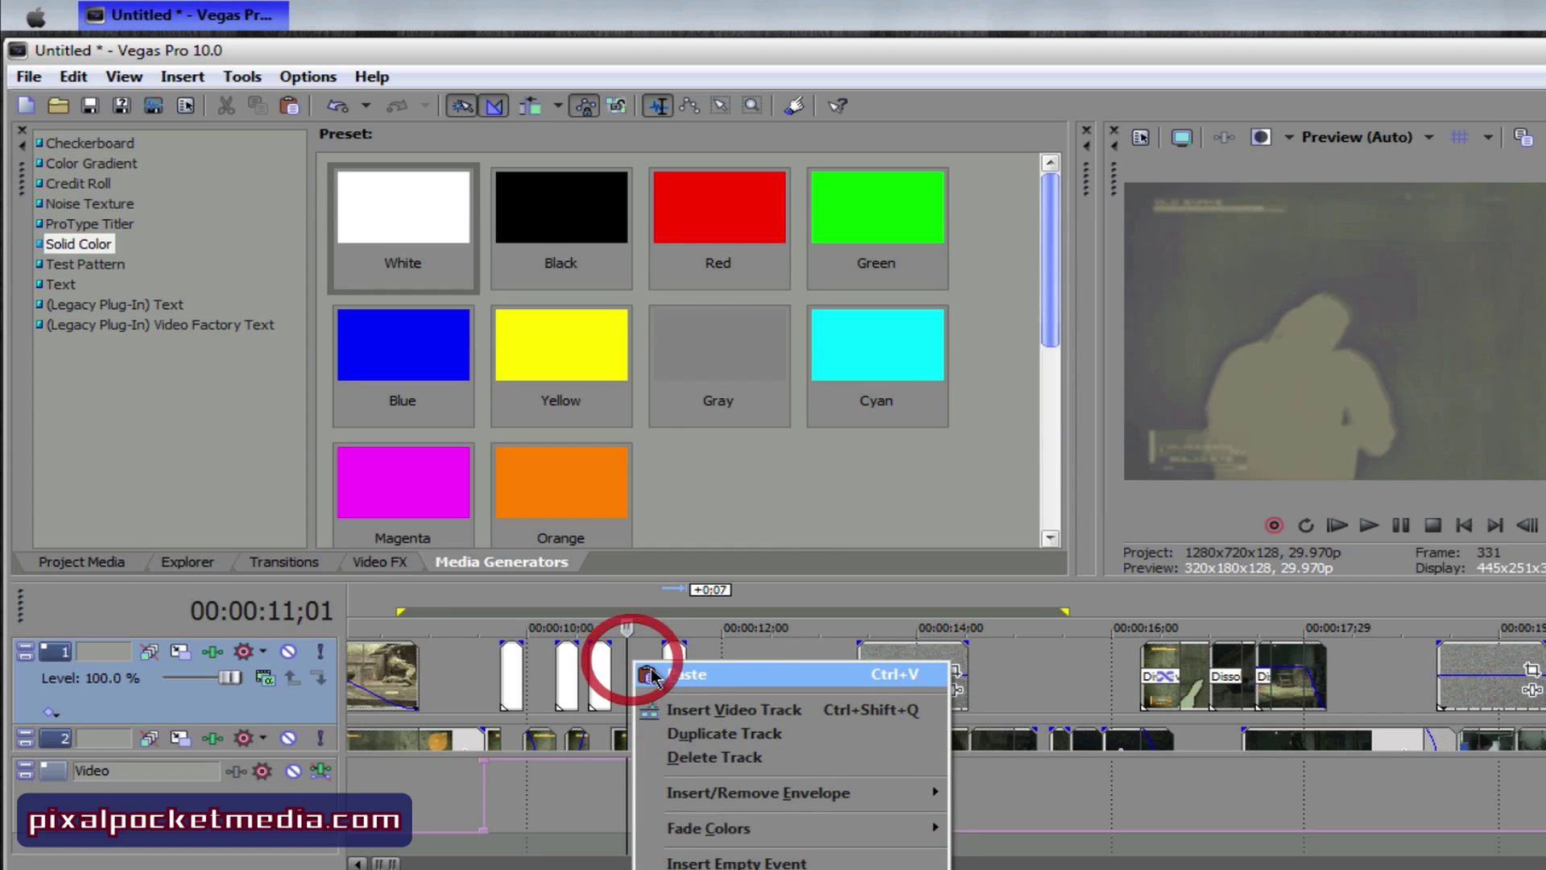
click(649, 673)
click(1160, 454)
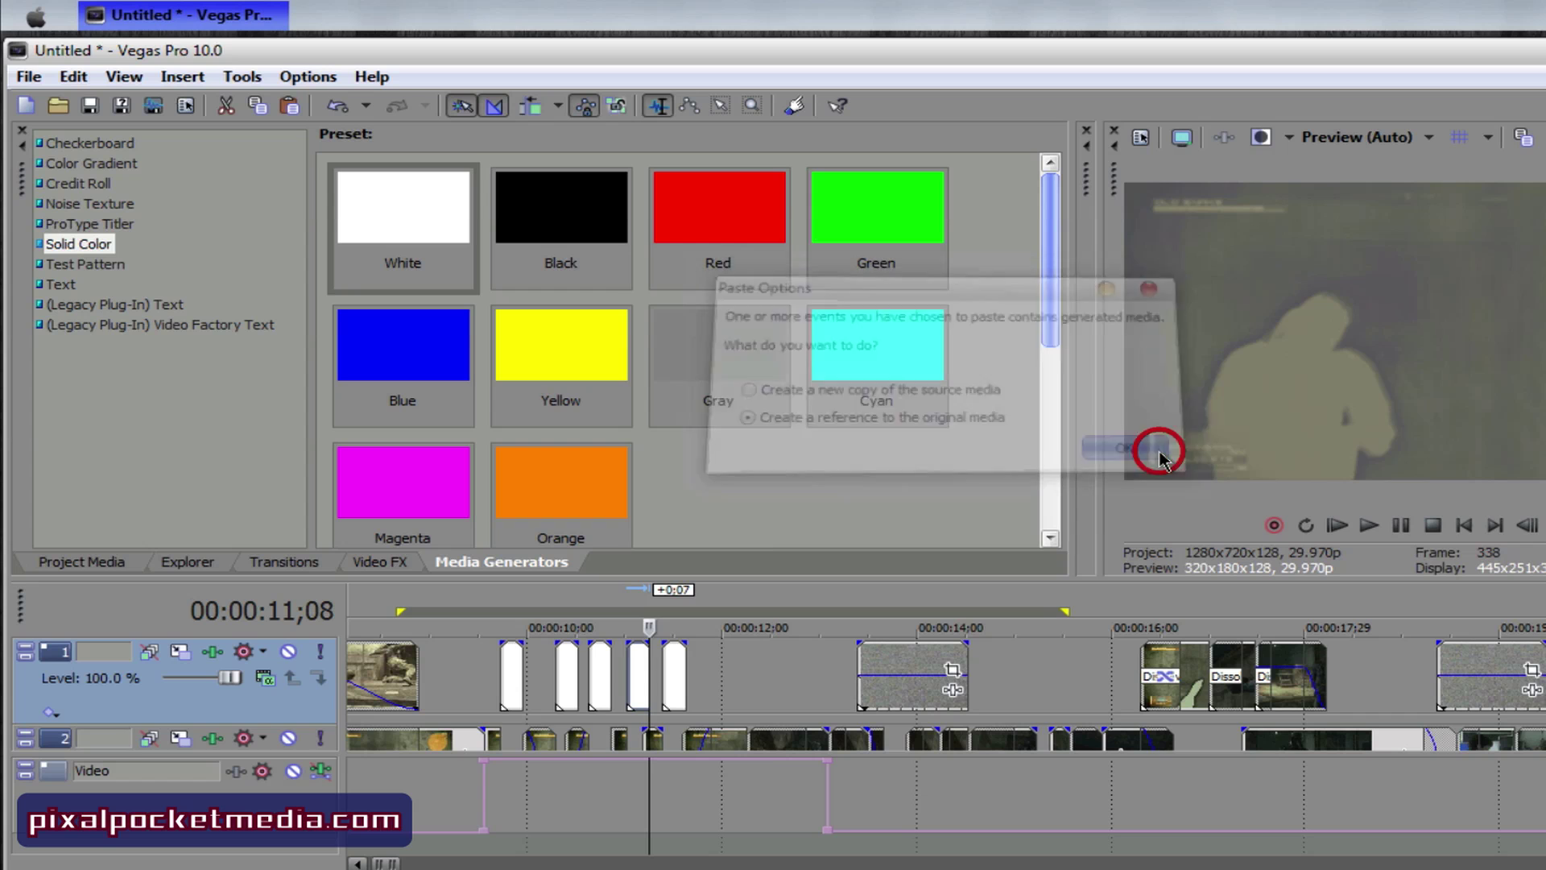
Step: Play back the section with the white flashes on track 1 and stop before the first flash
key(space)
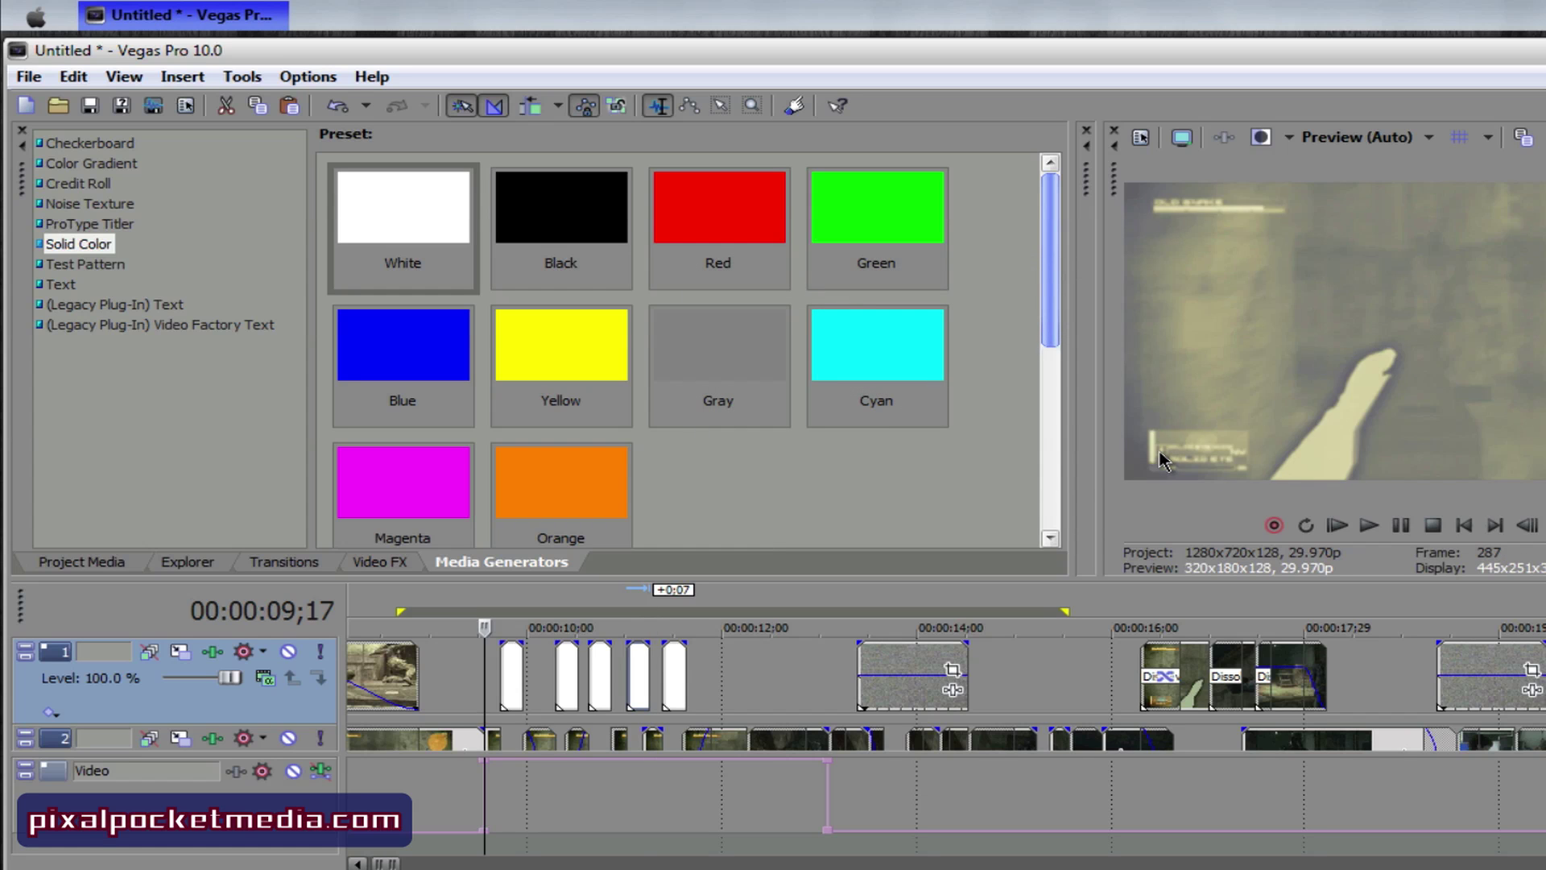
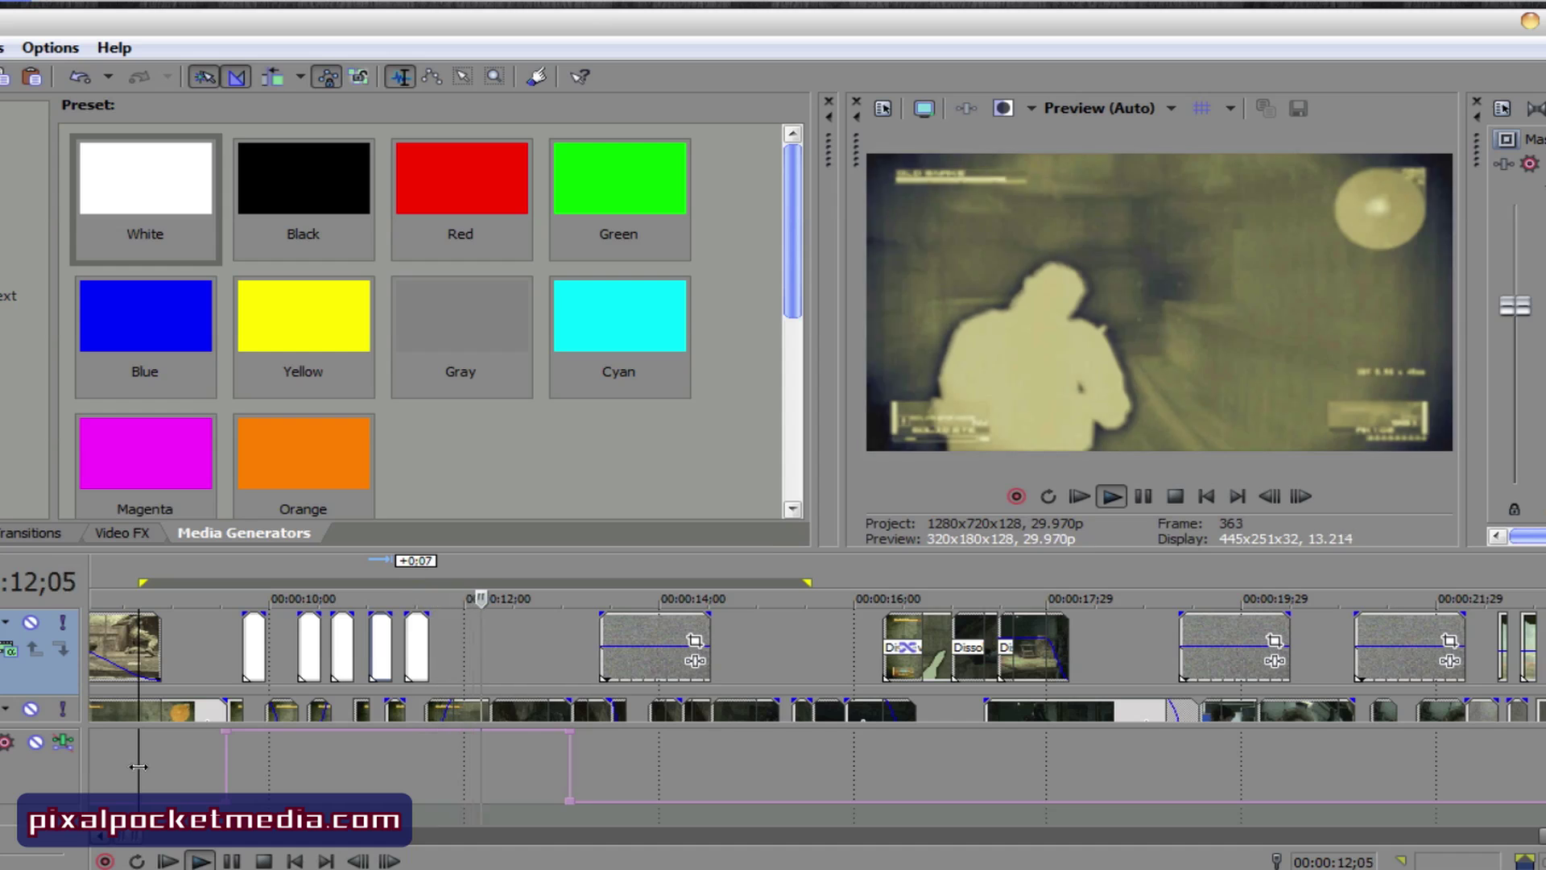
key(space)
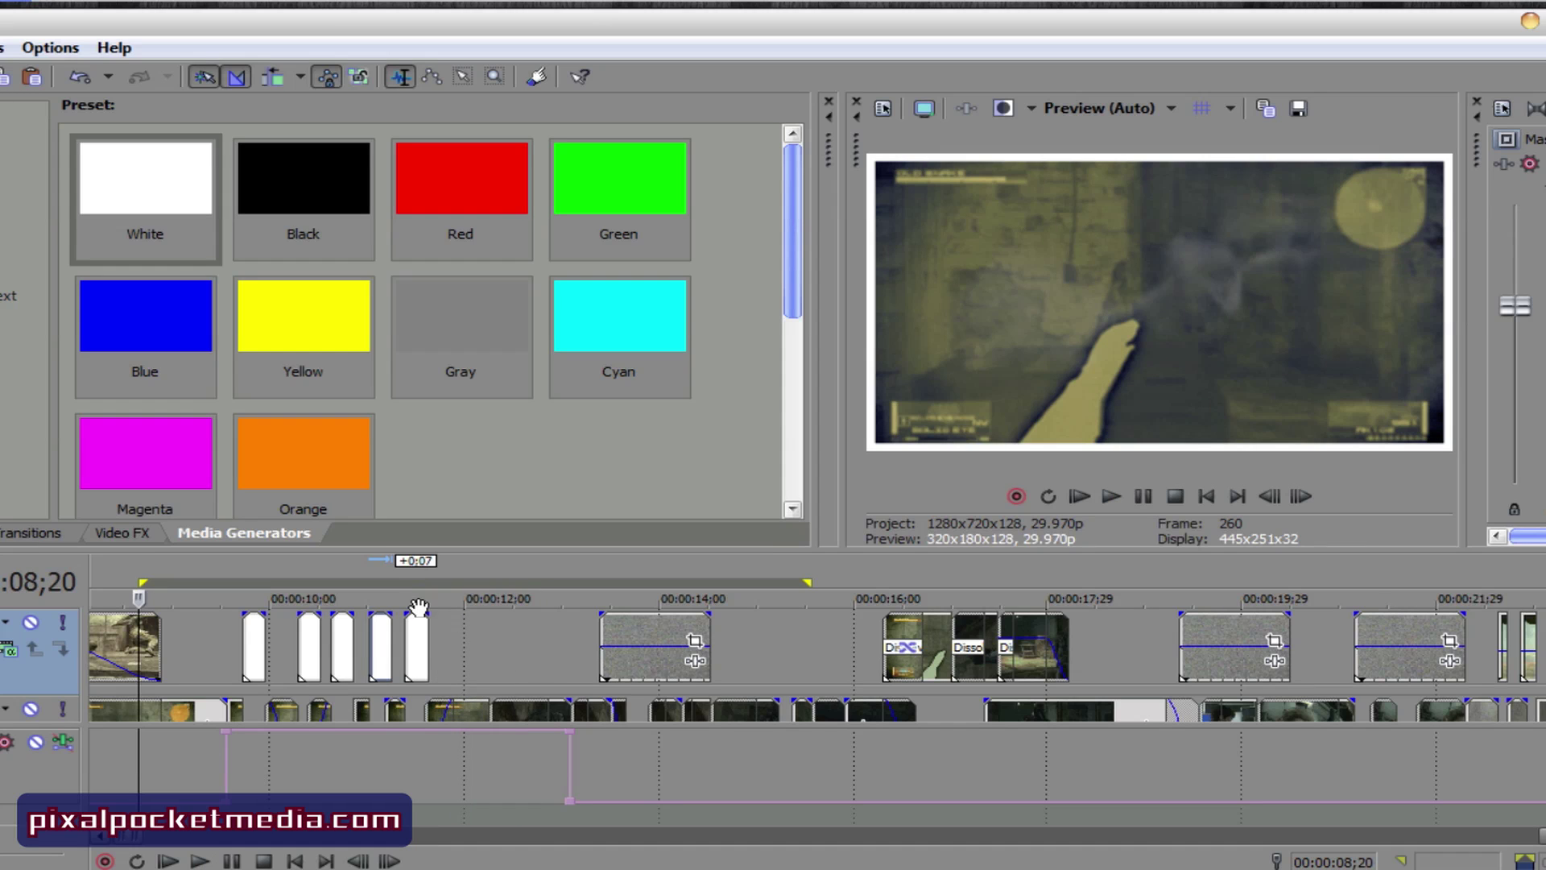
double_click(252, 654)
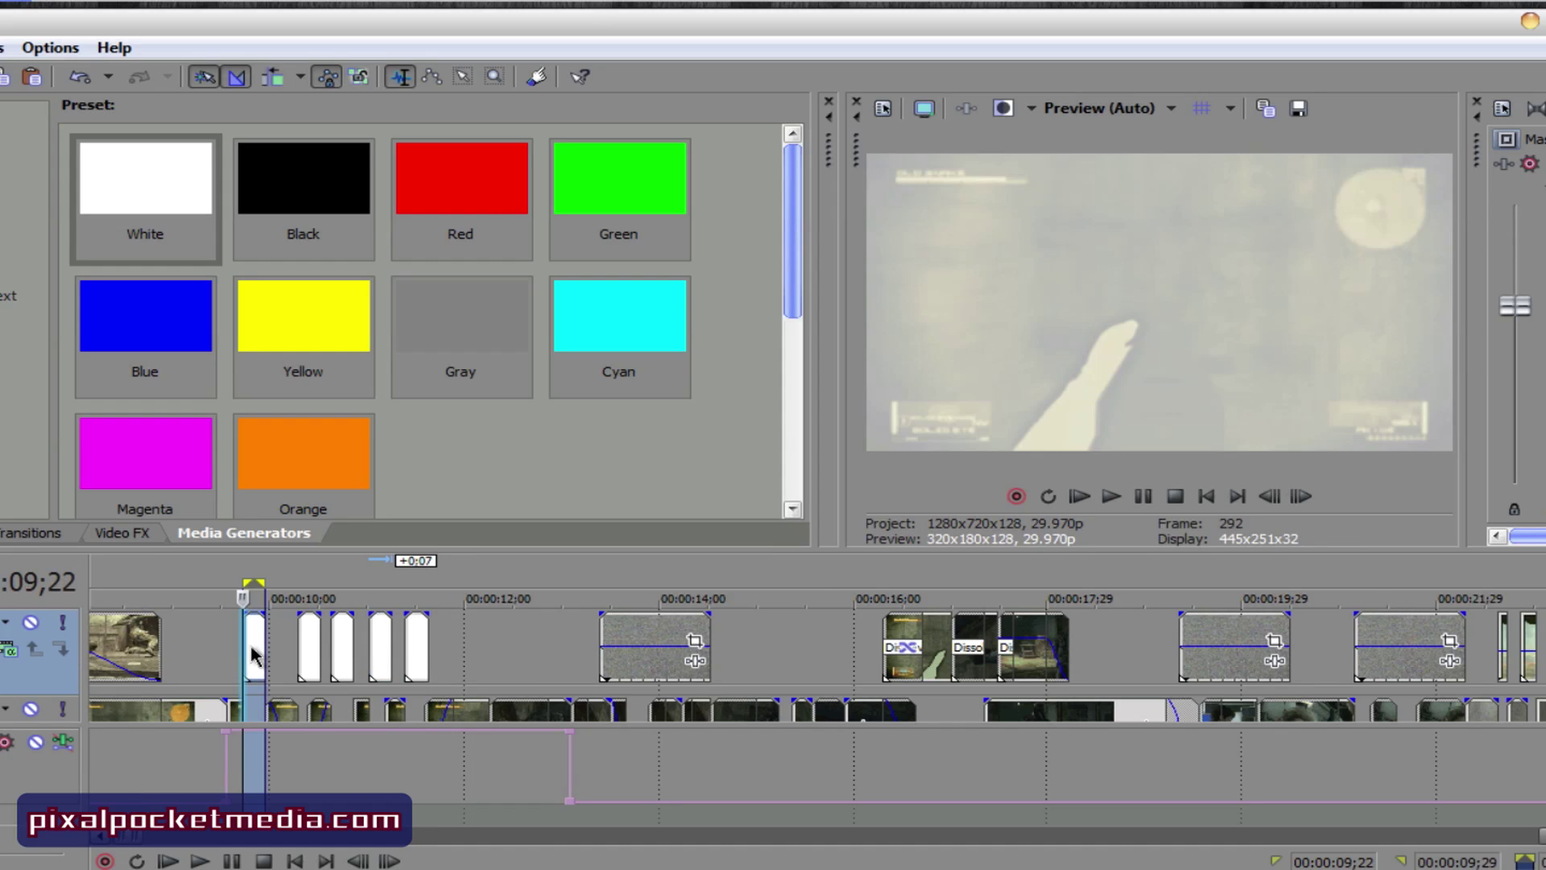
right_click(252, 654)
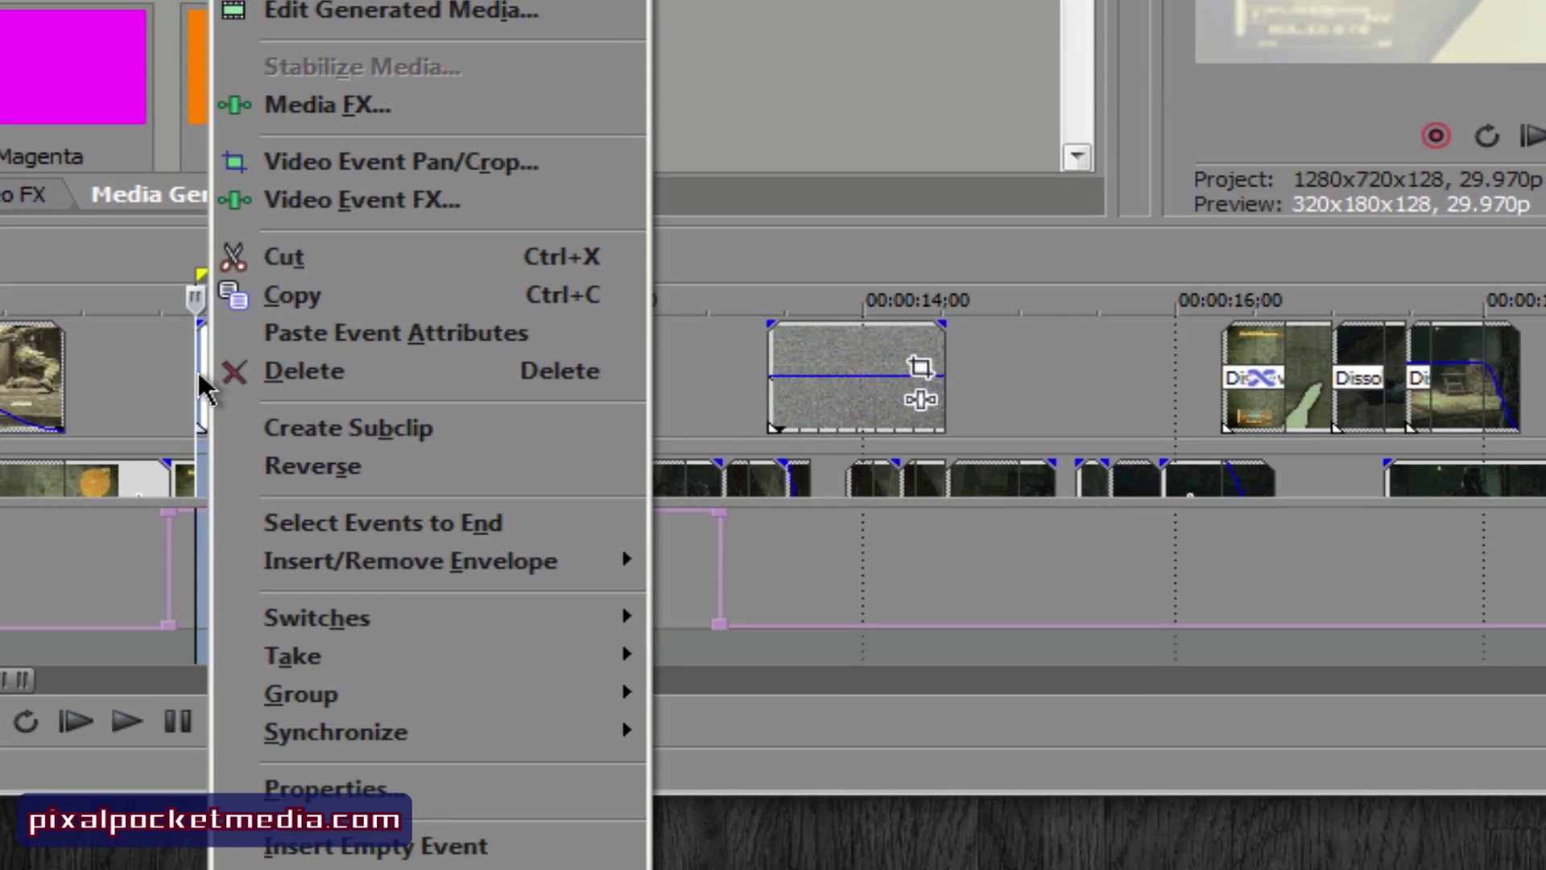
click(88, 408)
Step: Set the time selection from 00:00:08;22 to 00:00:12;00 around the flashes and cut the last white event on track 1
drag(551, 371, 40, 378)
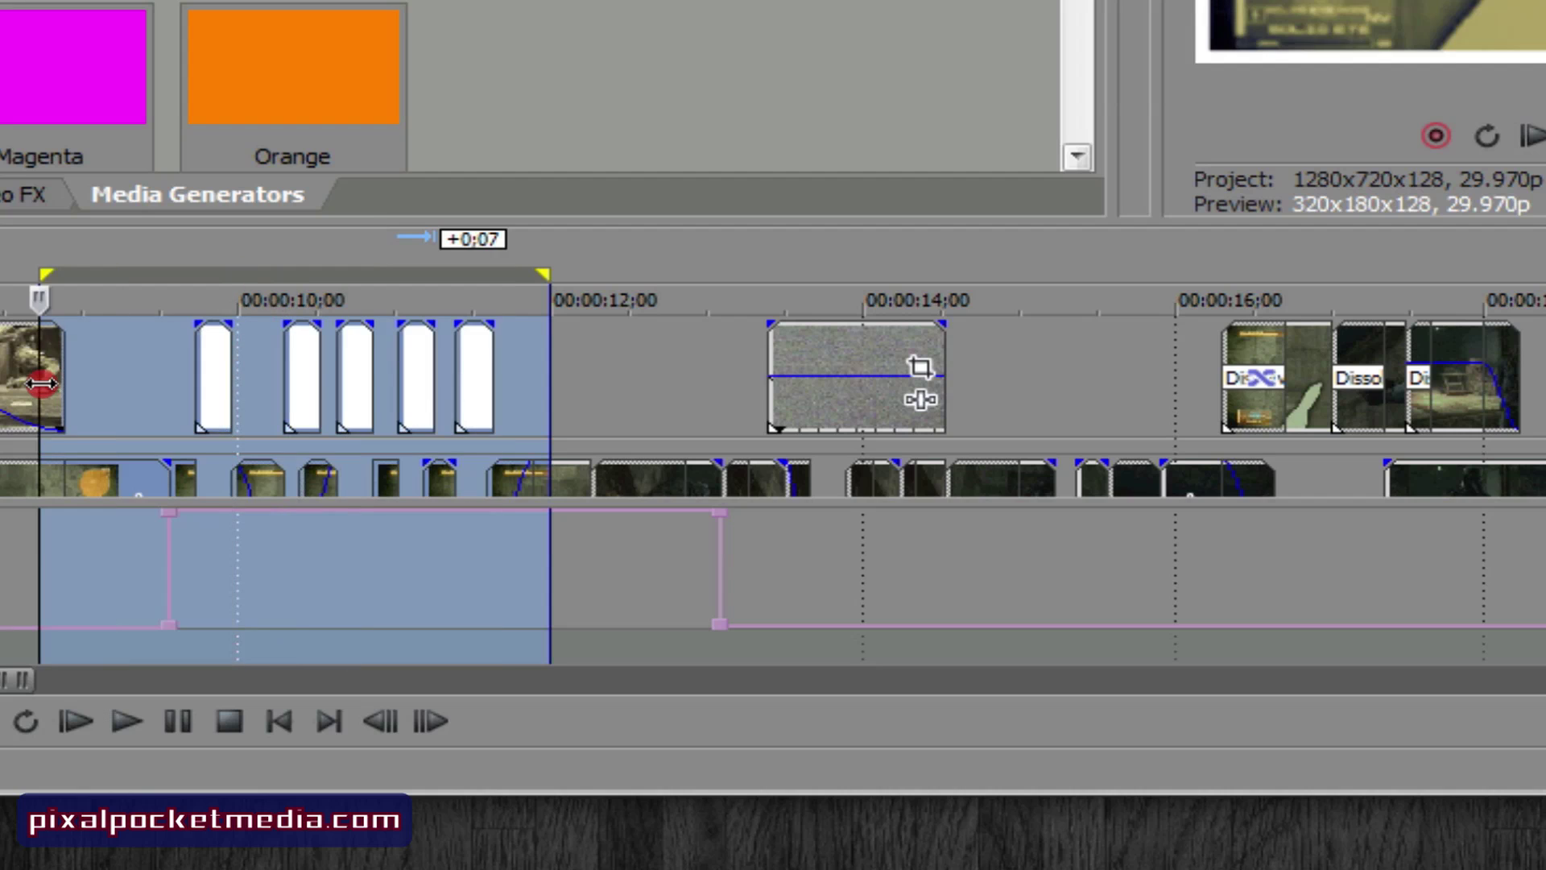
right_click(475, 374)
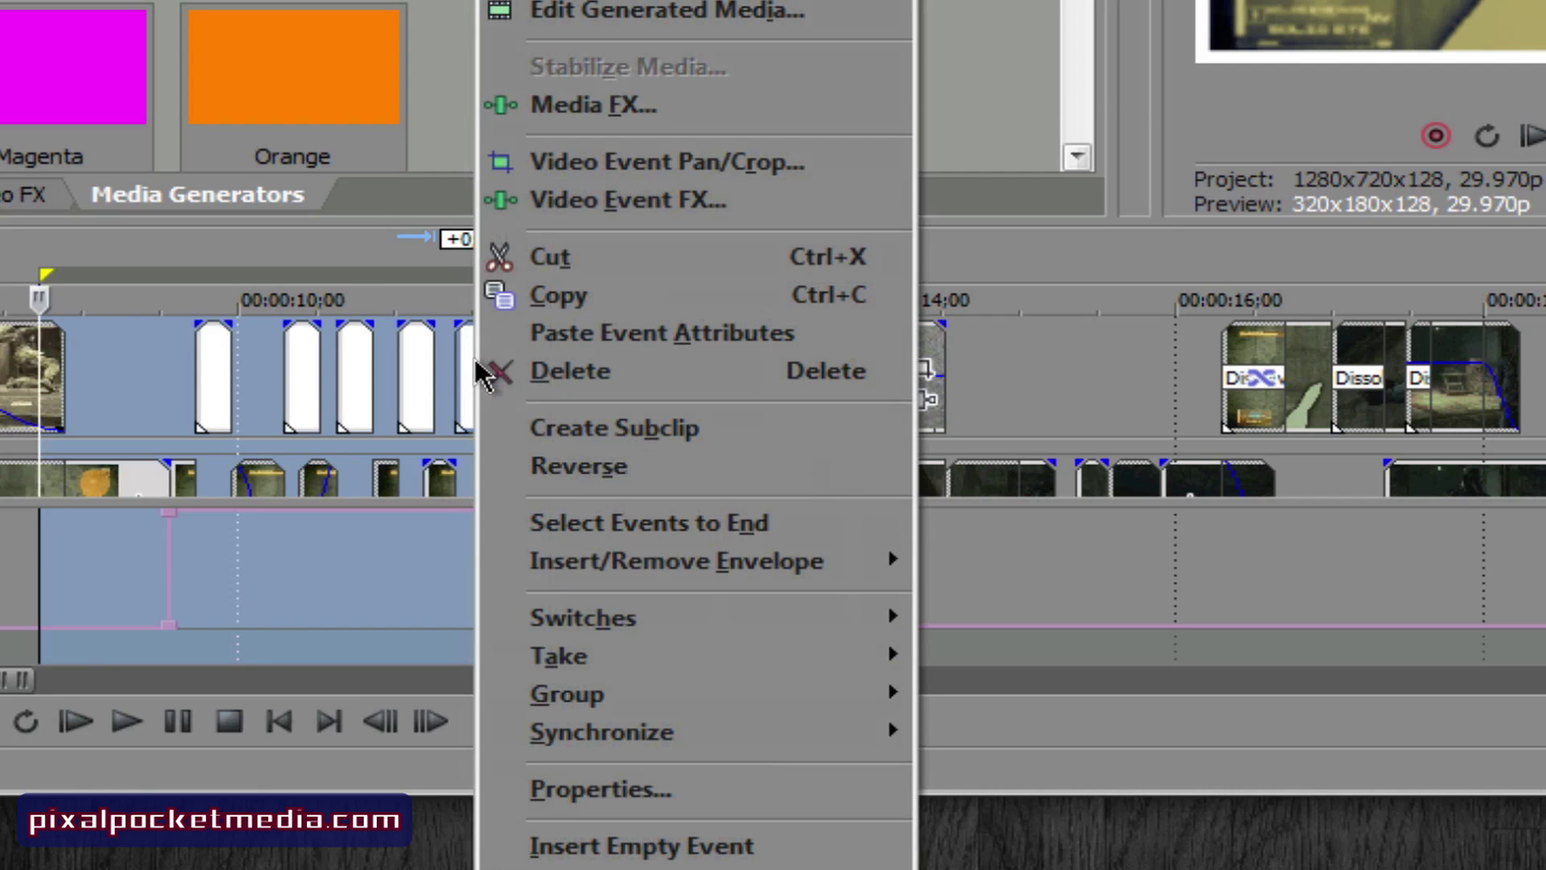
click(578, 251)
drag(313, 24, 355, 156)
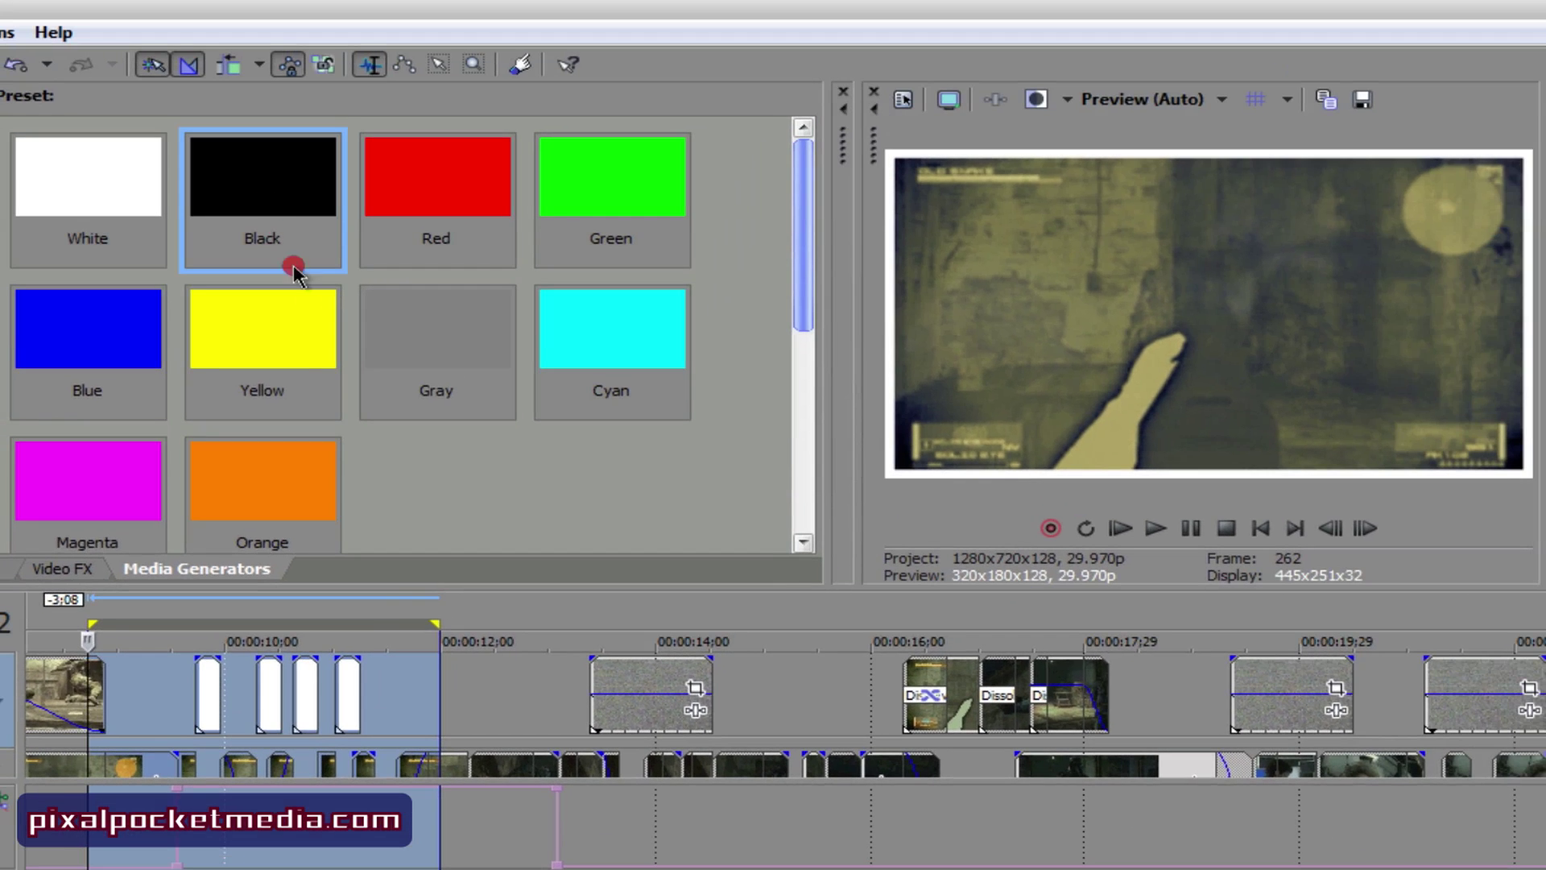
drag(287, 230, 283, 231)
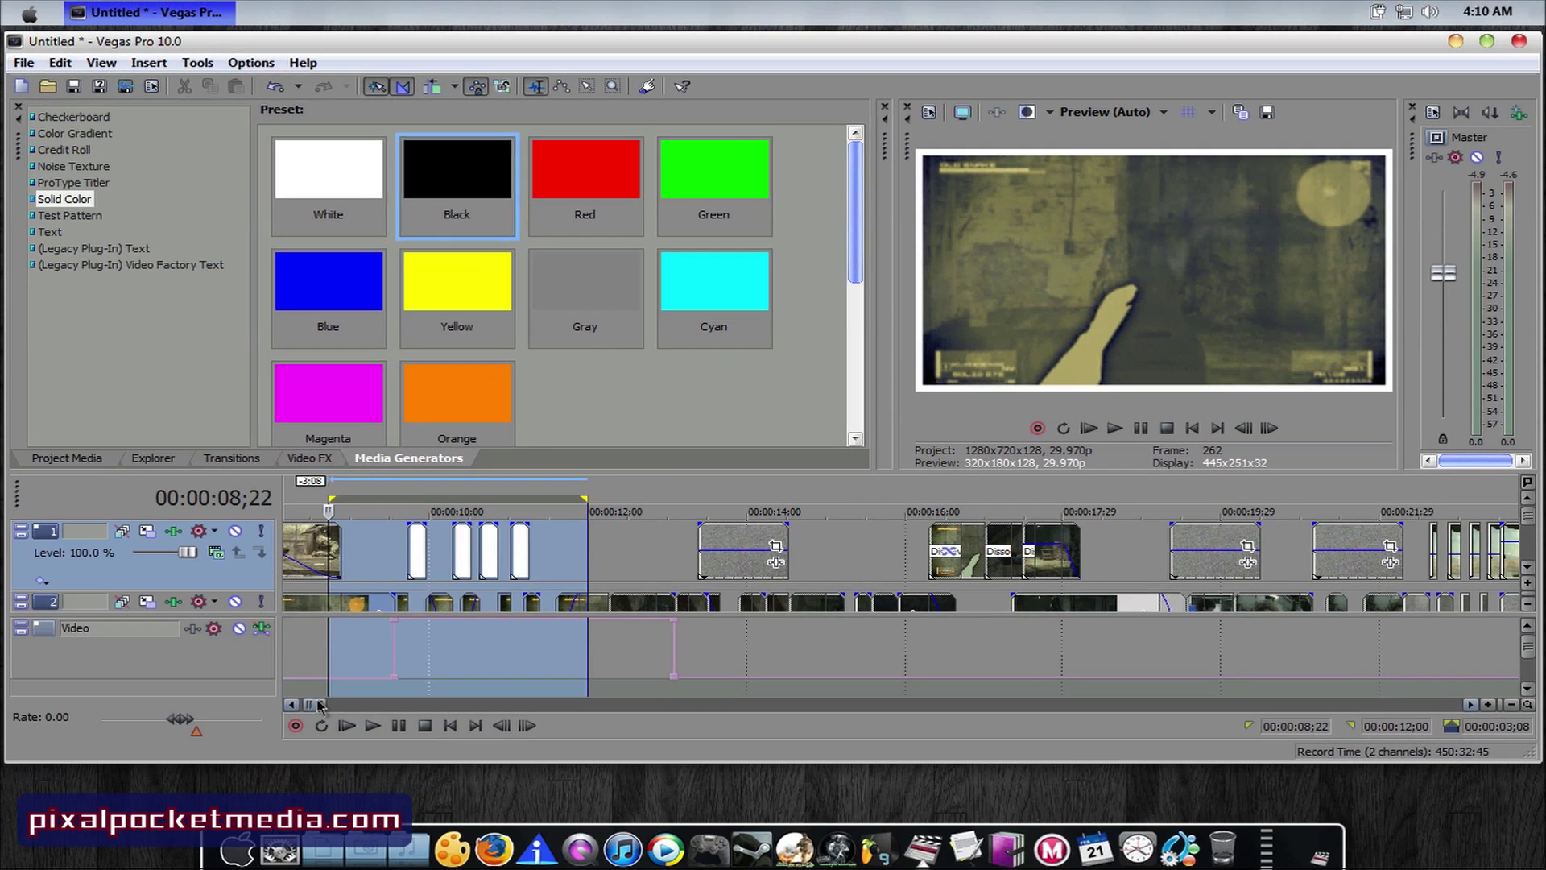
click(337, 705)
drag(337, 705, 320, 708)
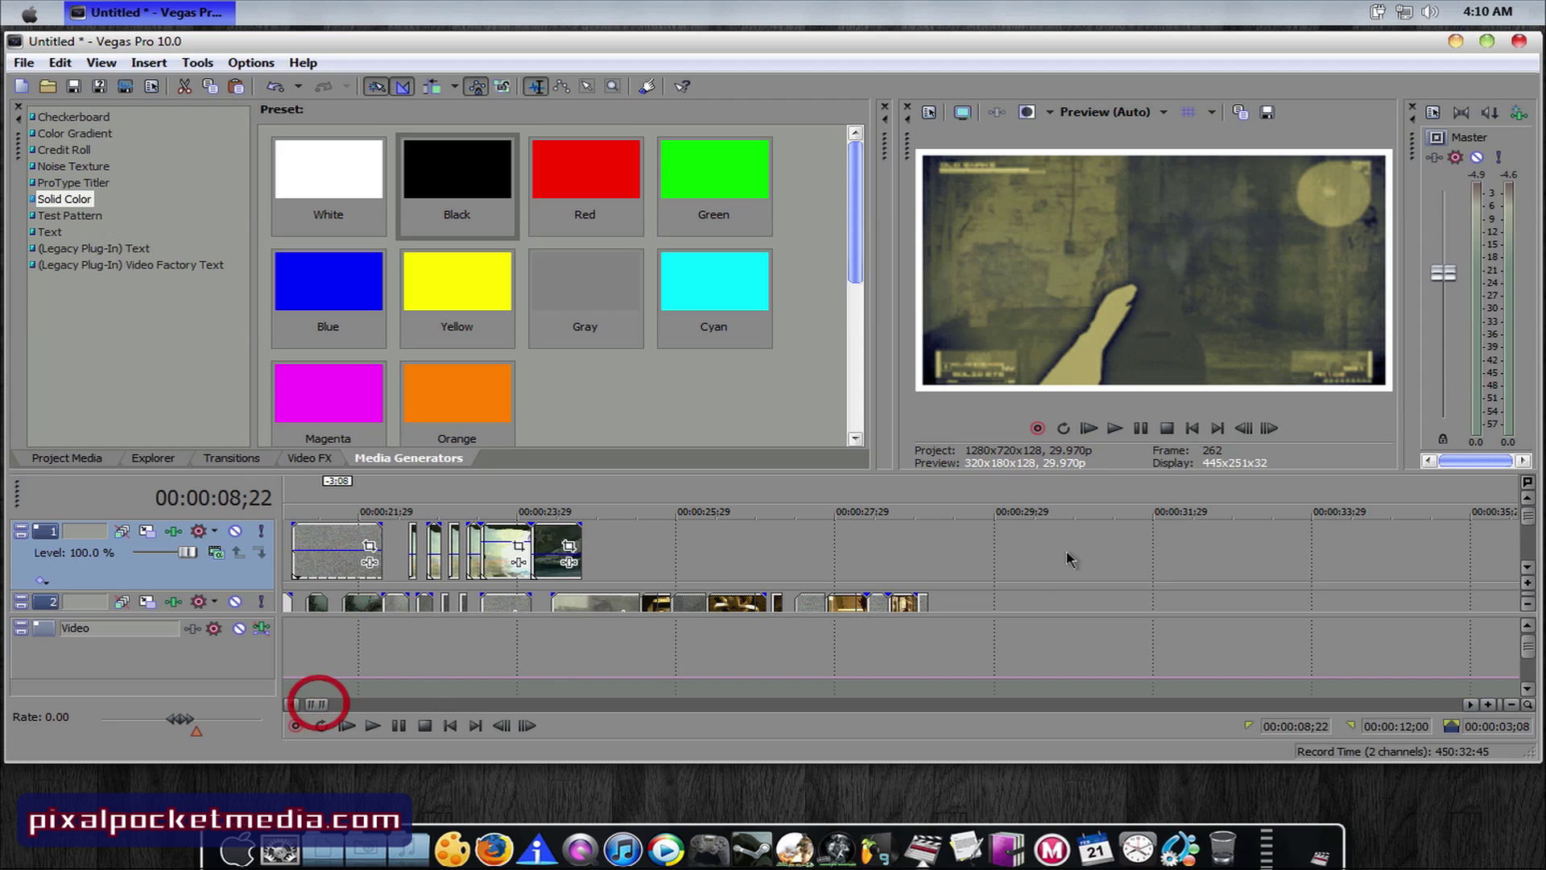
click(960, 558)
right_click(962, 548)
click(989, 567)
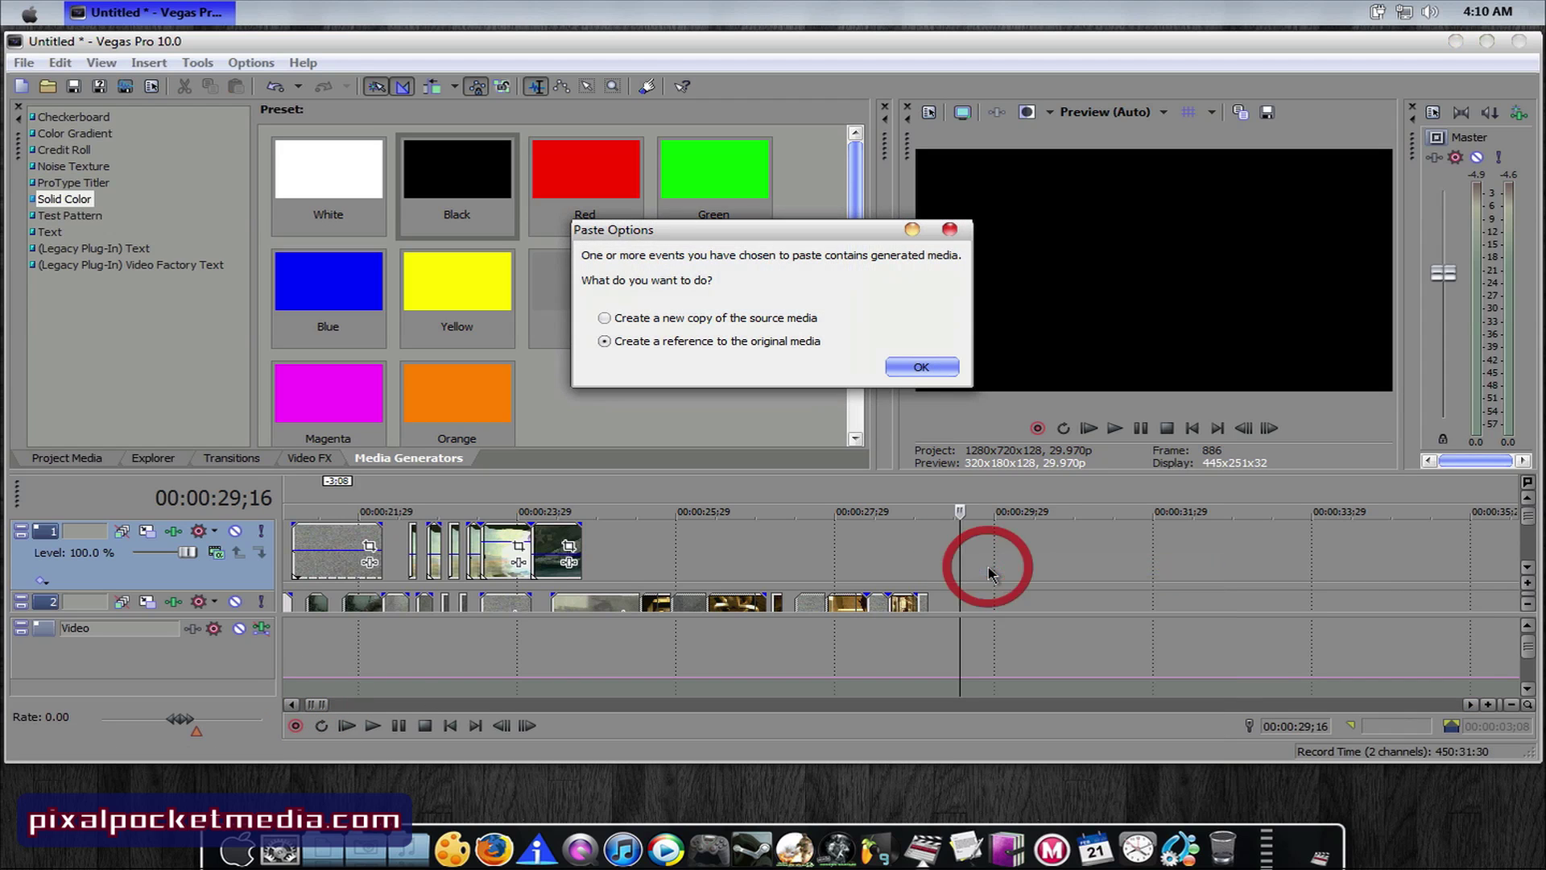
click(915, 368)
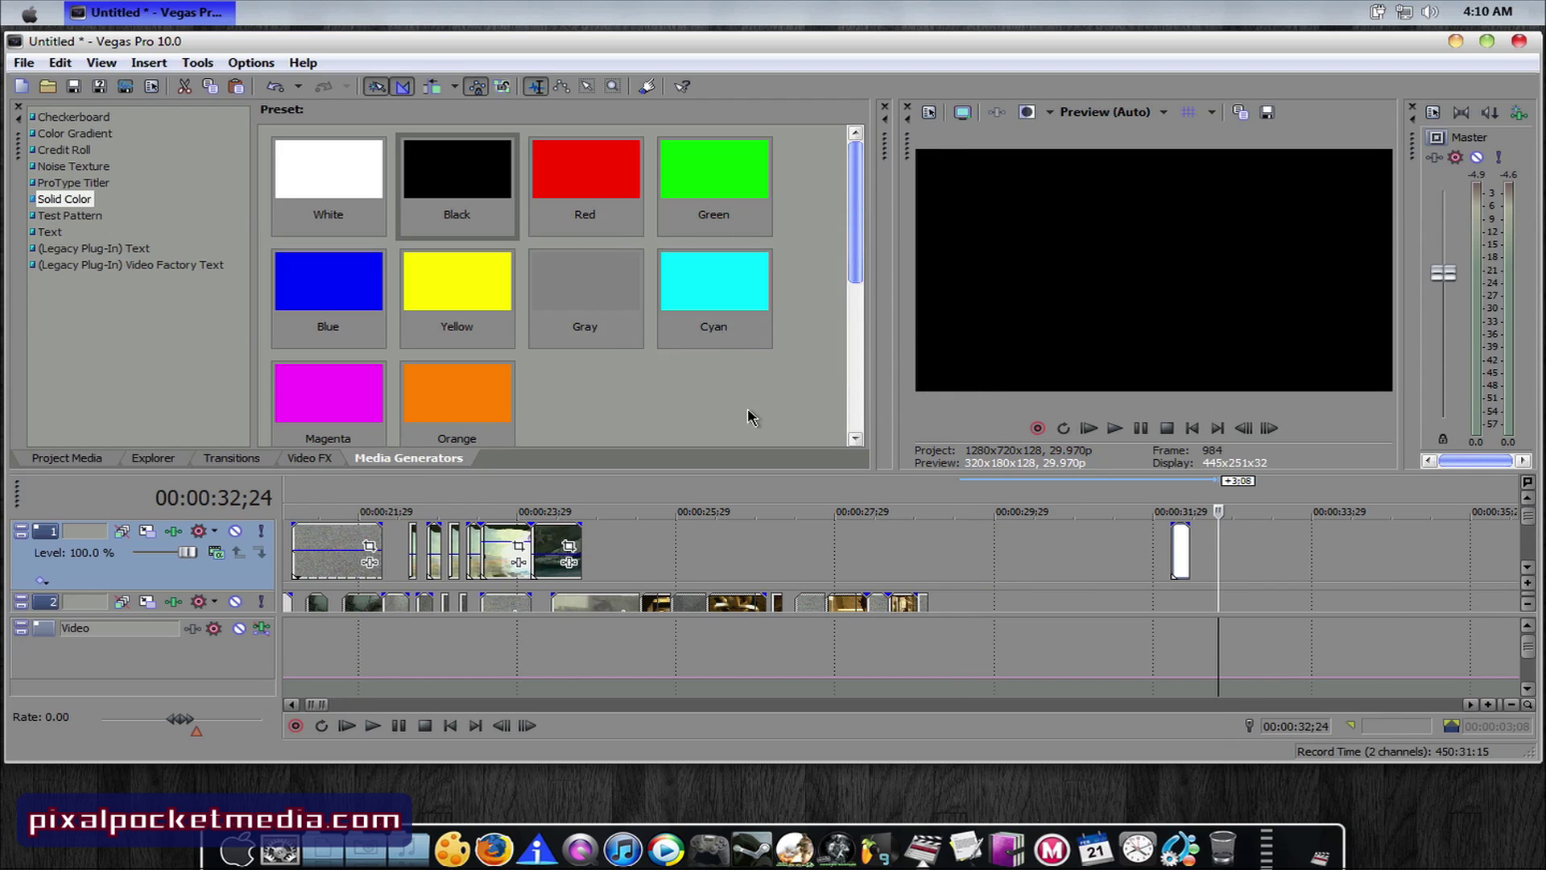
right_click(1180, 559)
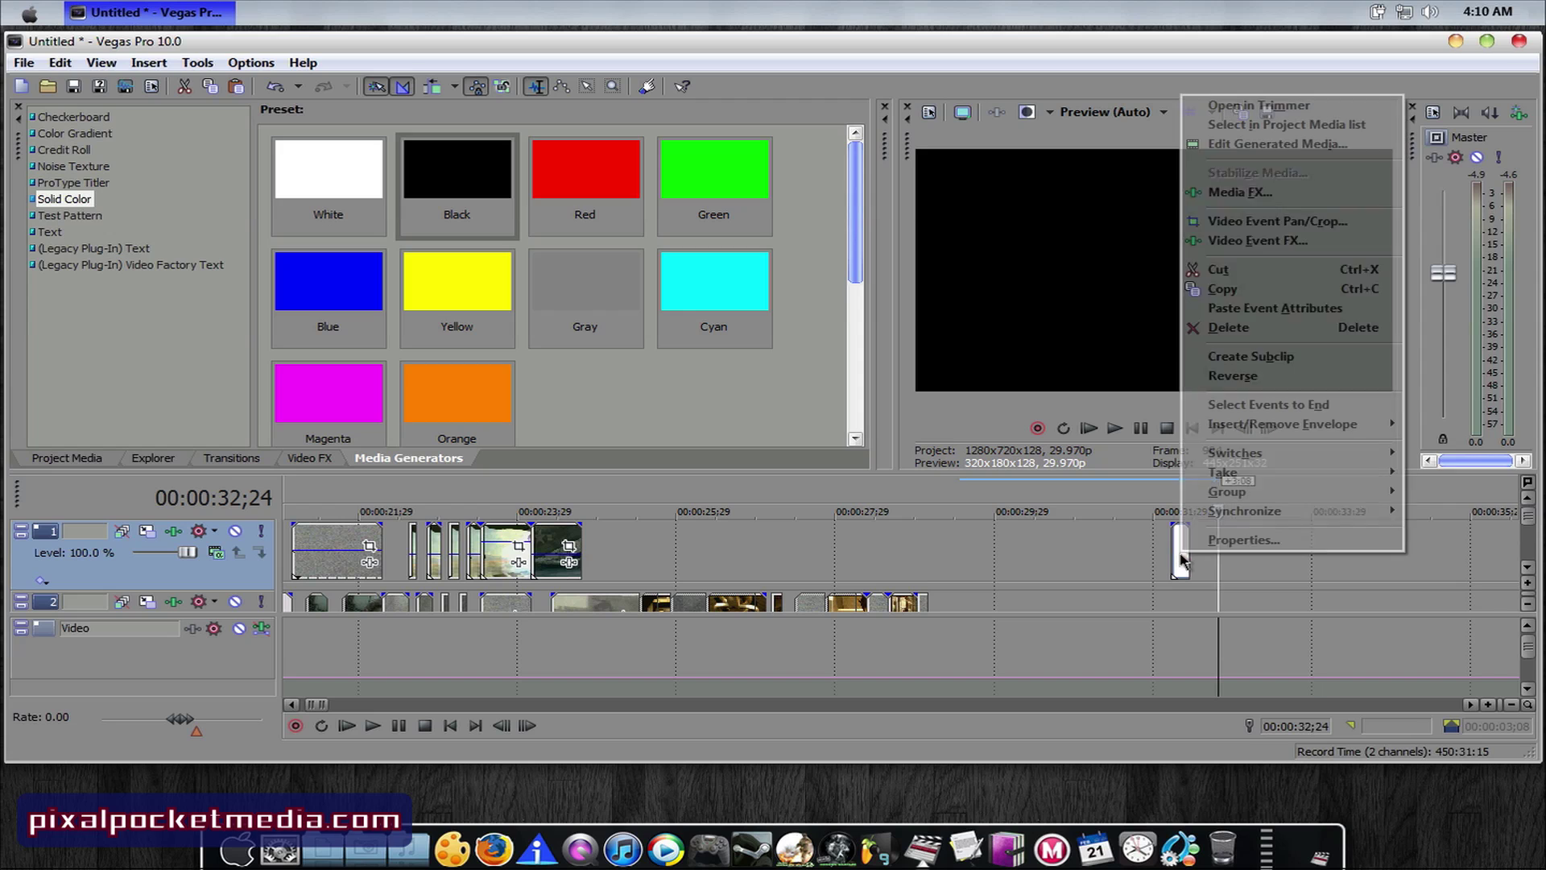
click(1219, 271)
Step: Add a black Solid Color event on the empty end of track 1 and trim it to a short piece ending at 00:00:30;16
drag(416, 205, 1025, 553)
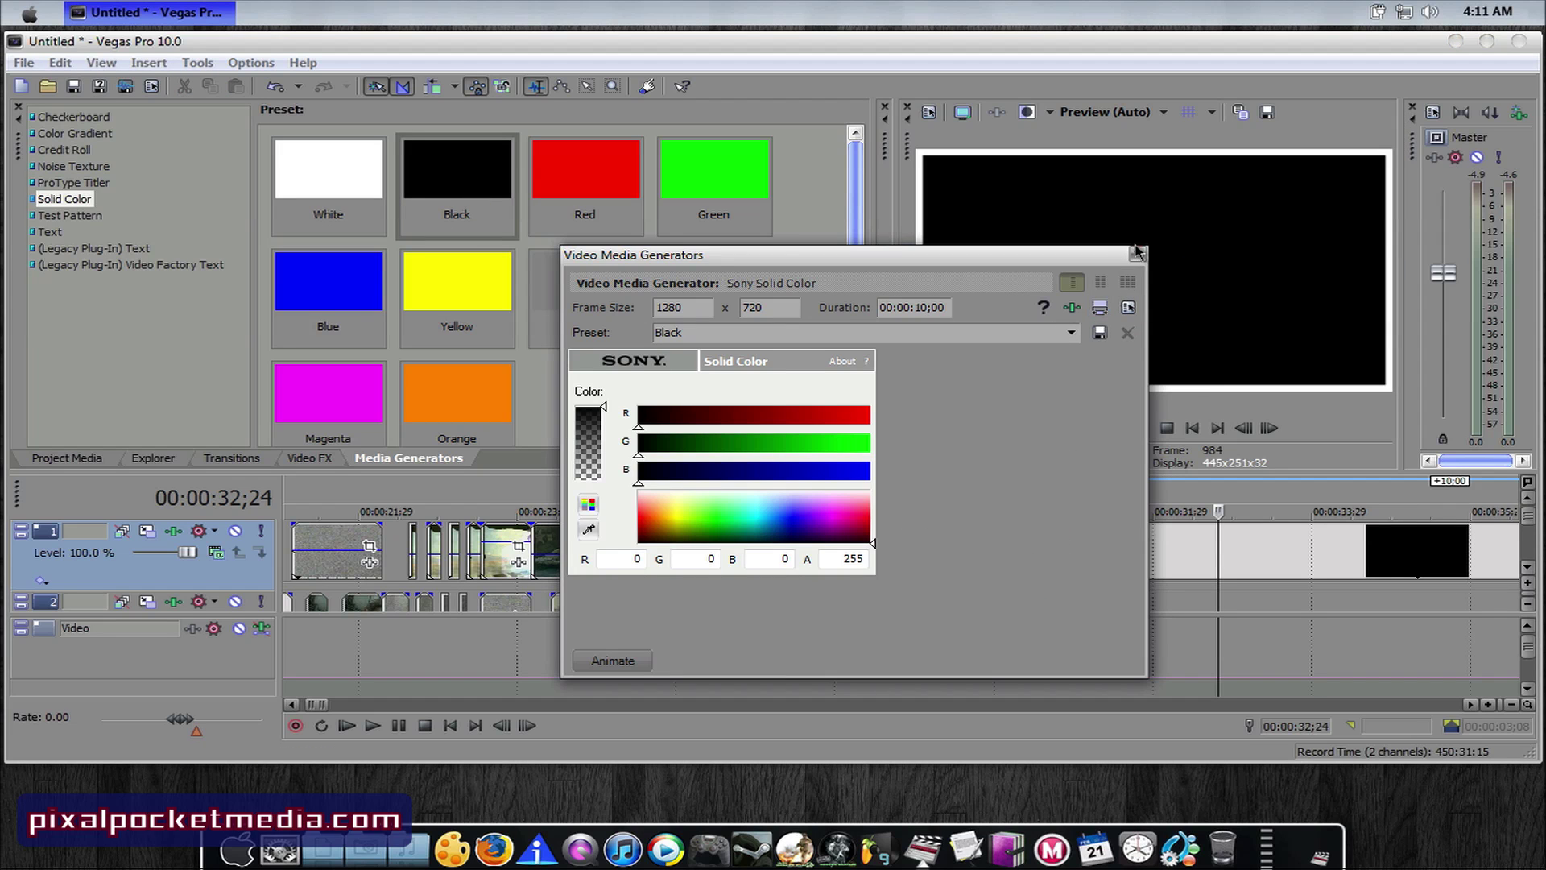
click(1136, 252)
click(1045, 597)
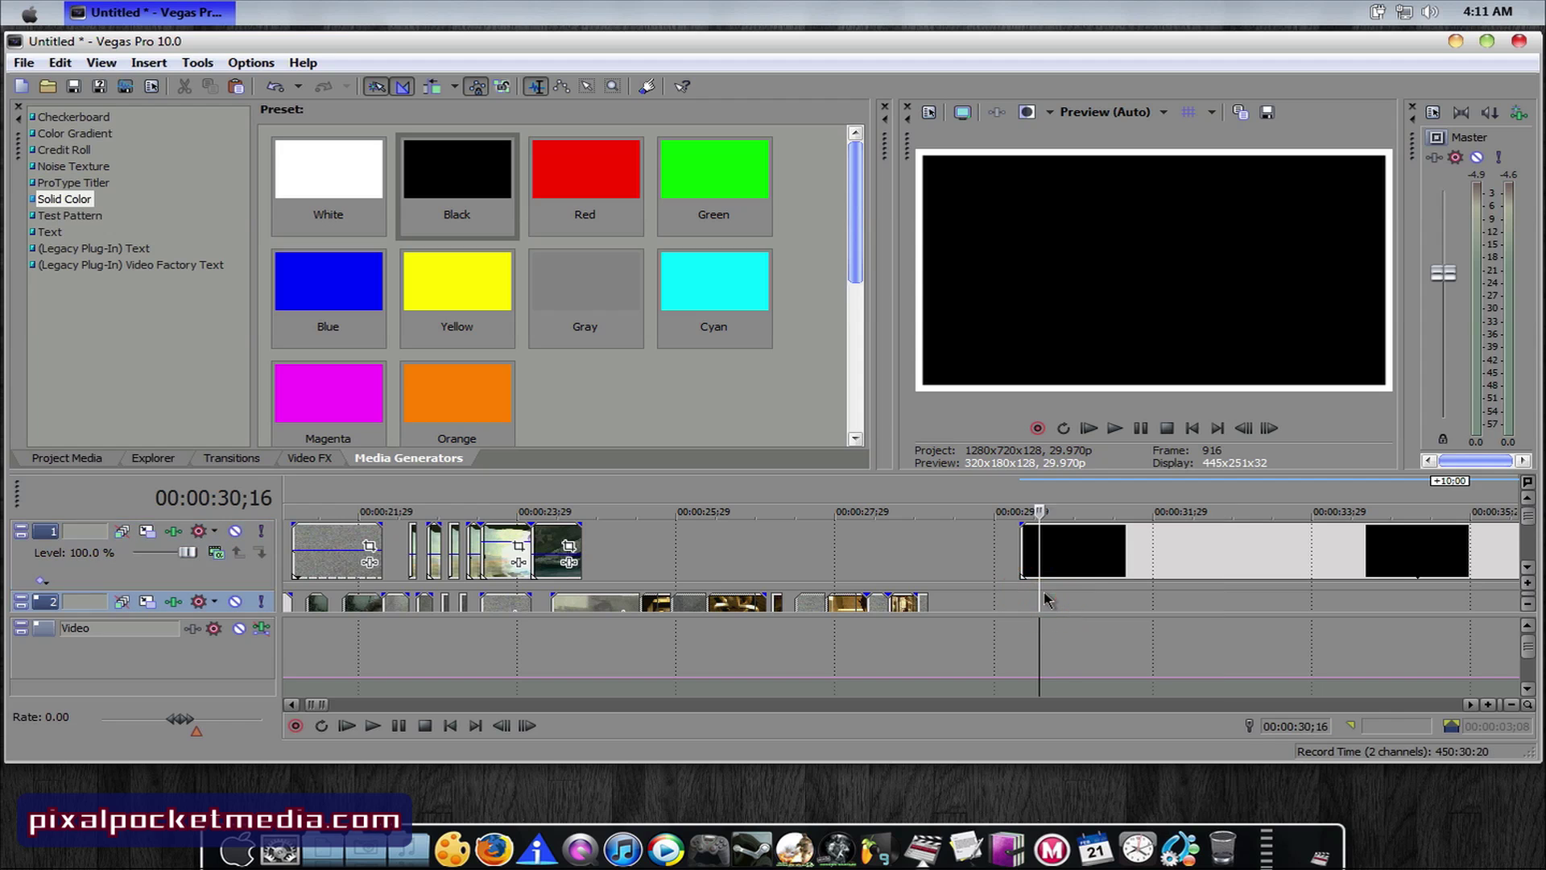
right_click(1060, 545)
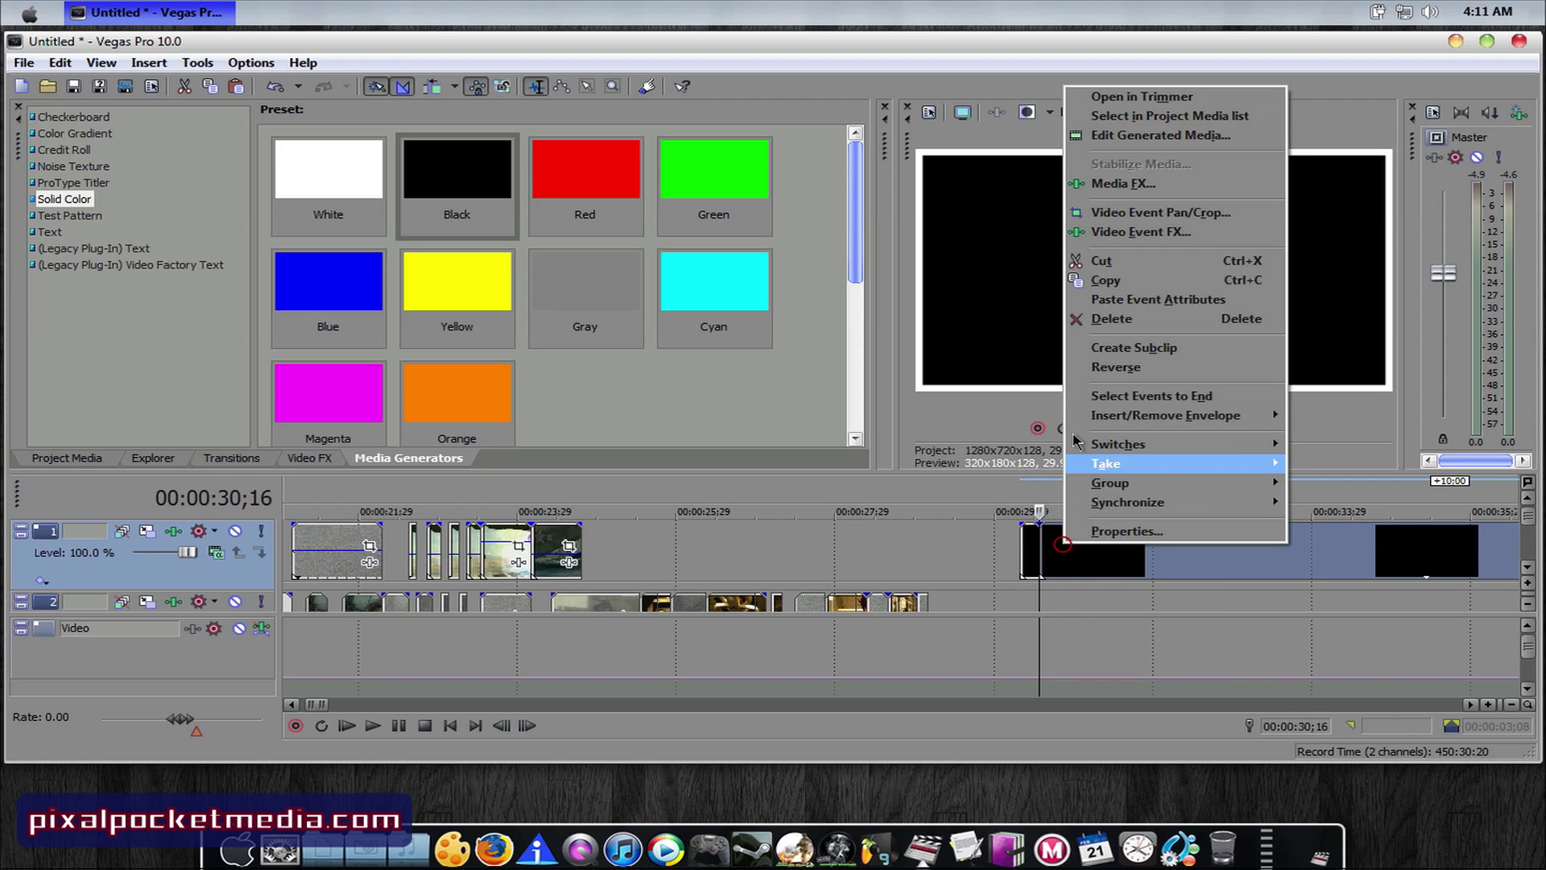
click(1100, 256)
Step: Move the short black event on track 1 to about 00:00:11;12 and cut the two white events before it
drag(1023, 553, 792, 546)
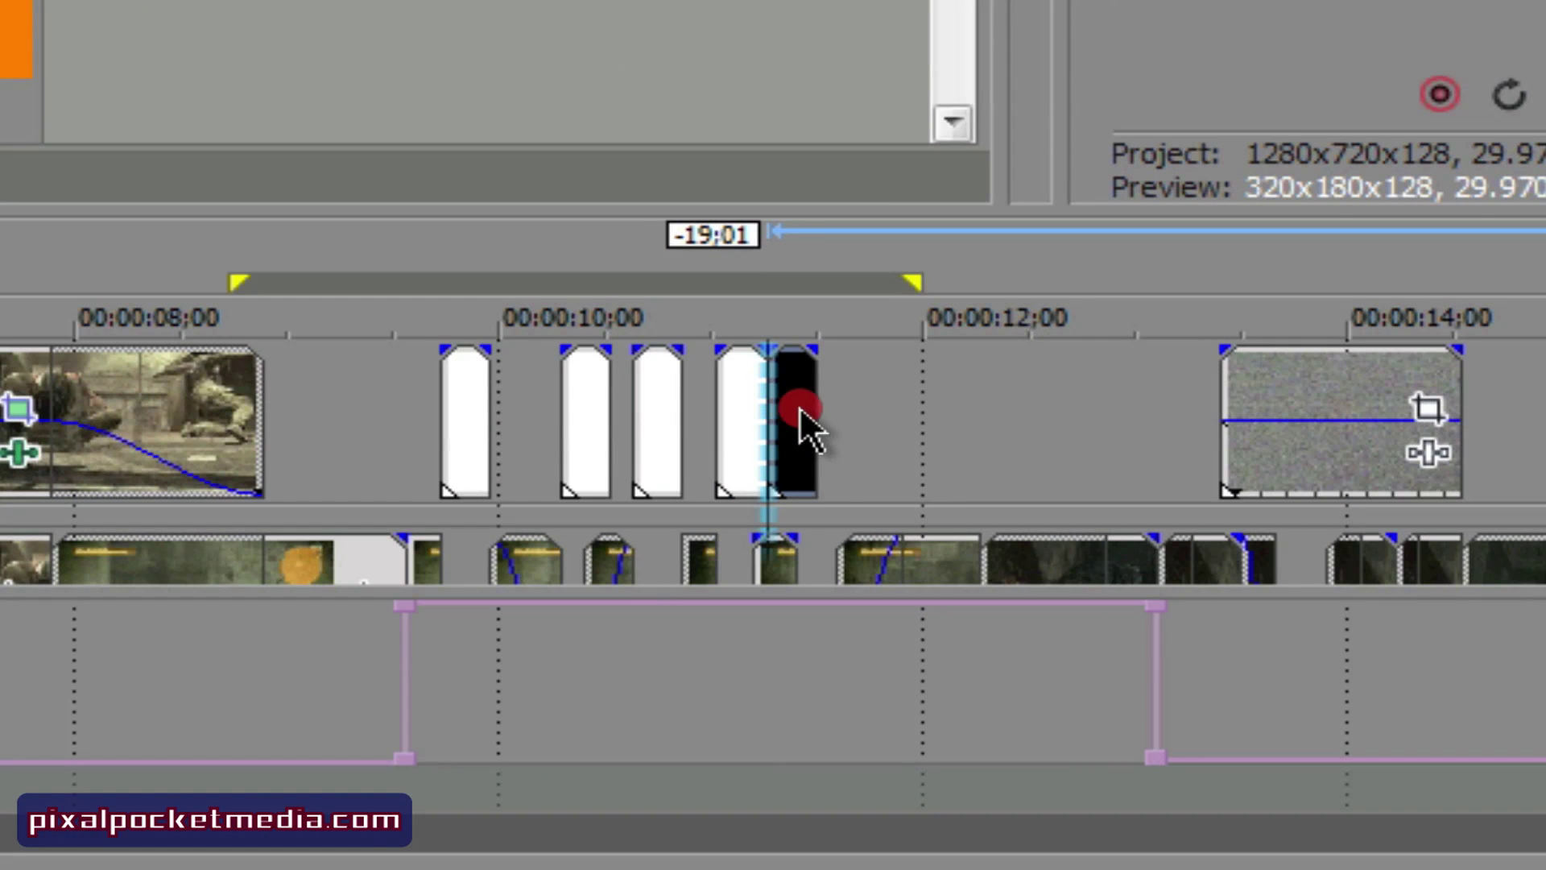
drag(801, 410, 815, 417)
right_click(753, 418)
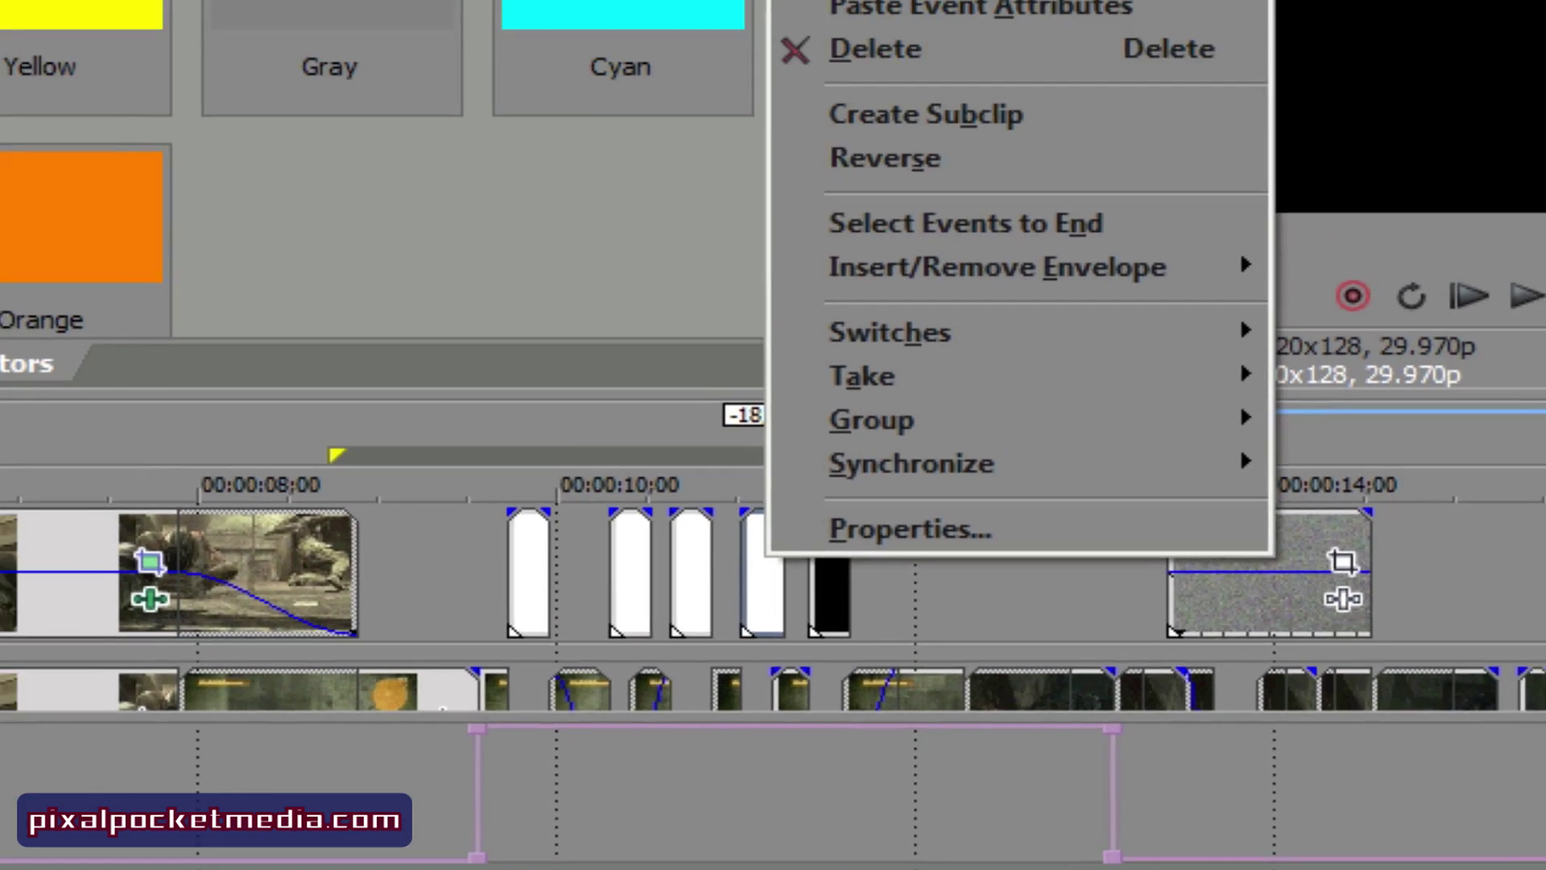
click(655, 411)
right_click(655, 411)
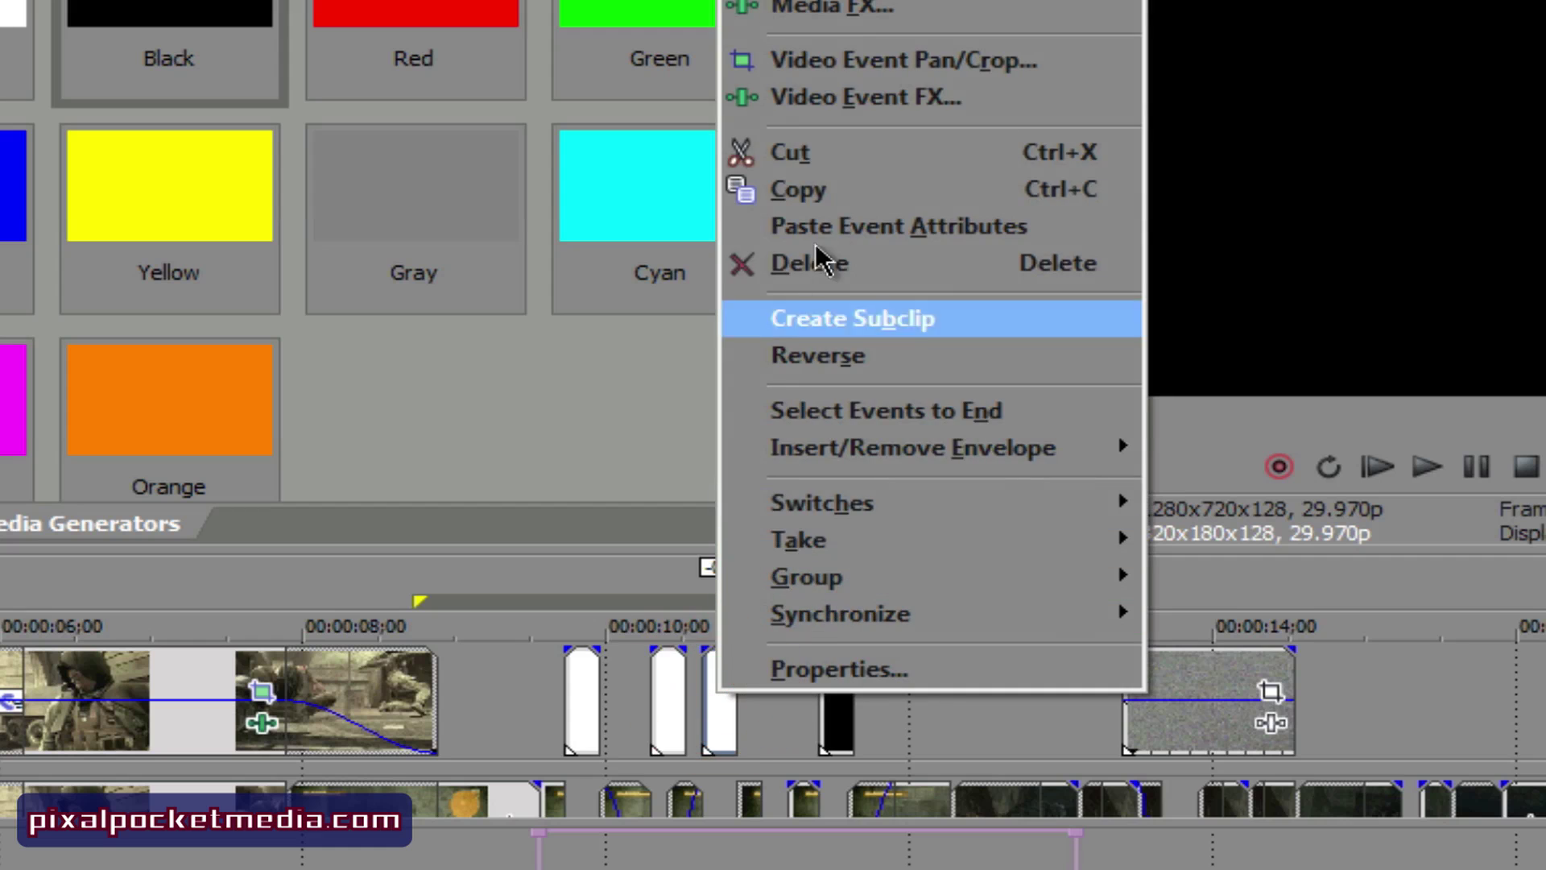
click(838, 161)
Step: Copy the black event and paste it on track 1 at about 00:00:11;01 and 00:00:10;19, each as a reference to the original media
right_click(836, 697)
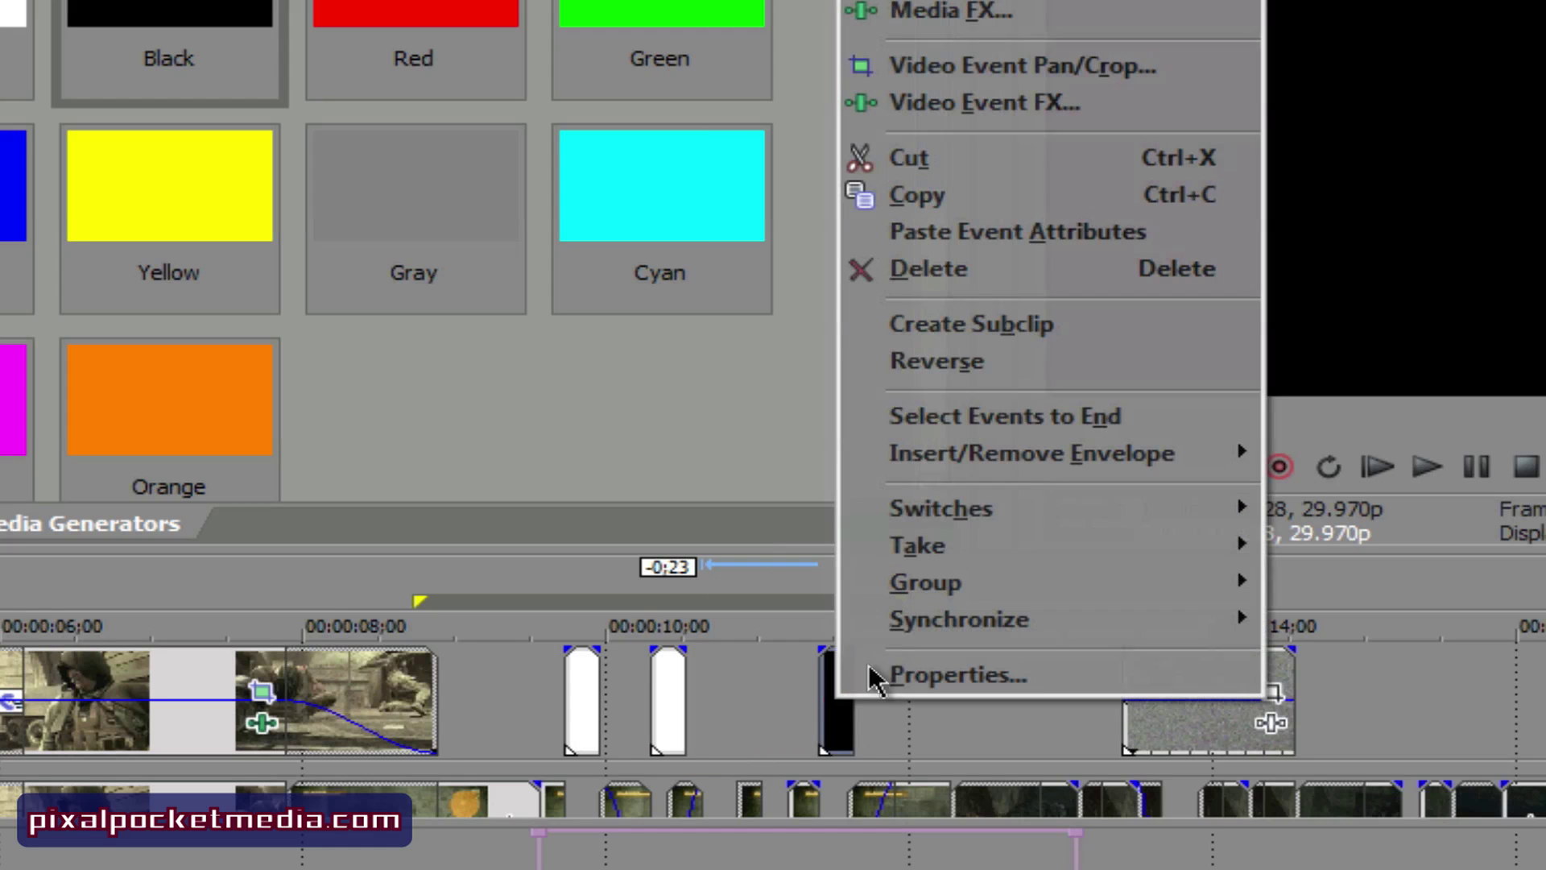
click(941, 196)
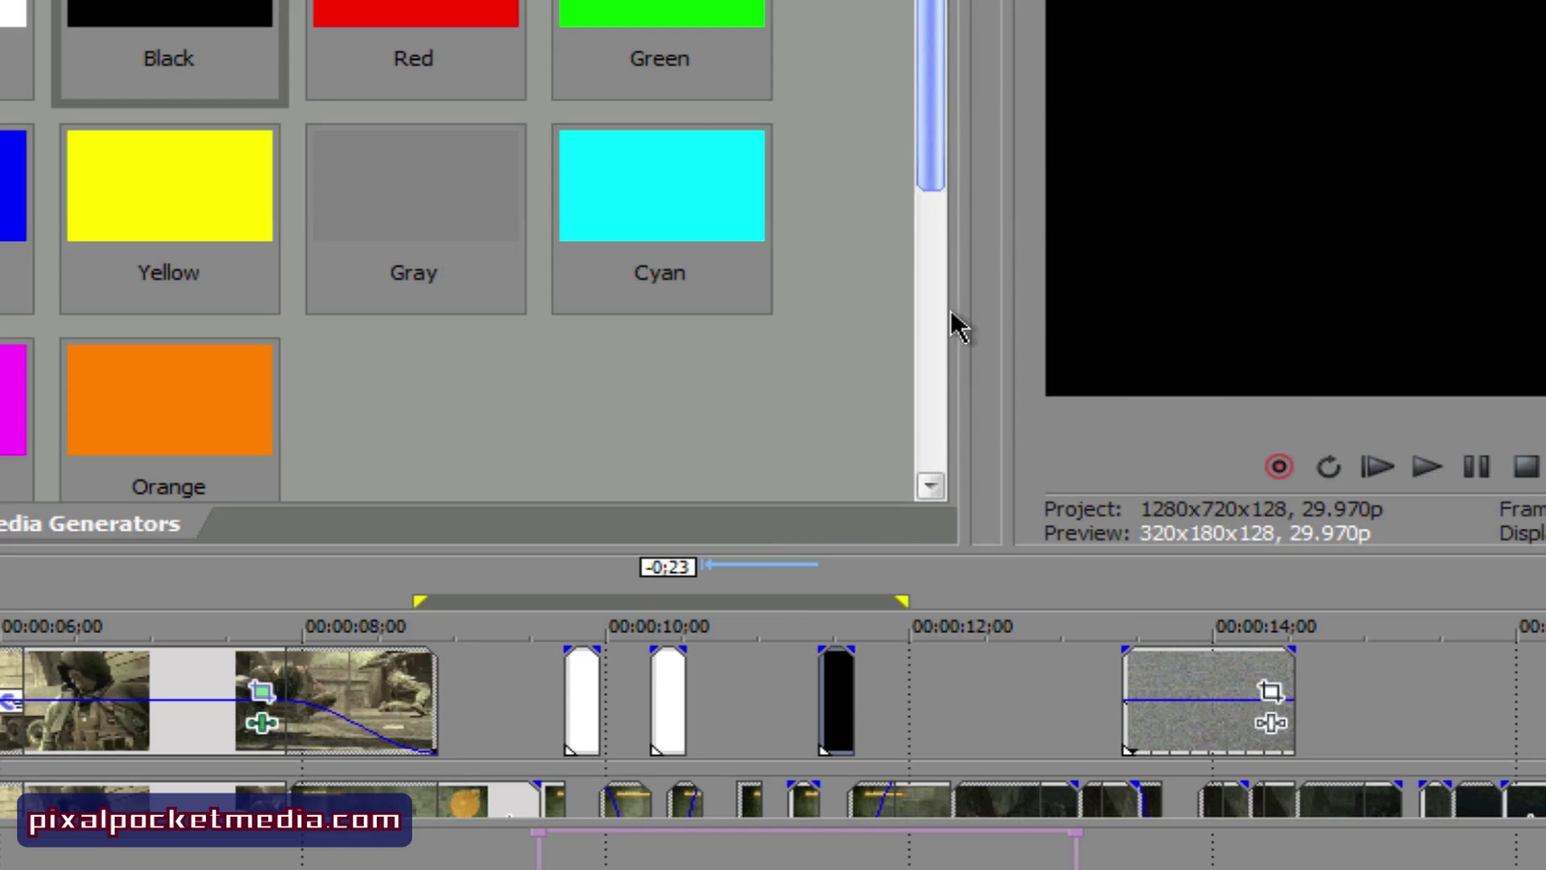
right_click(773, 684)
click(838, 708)
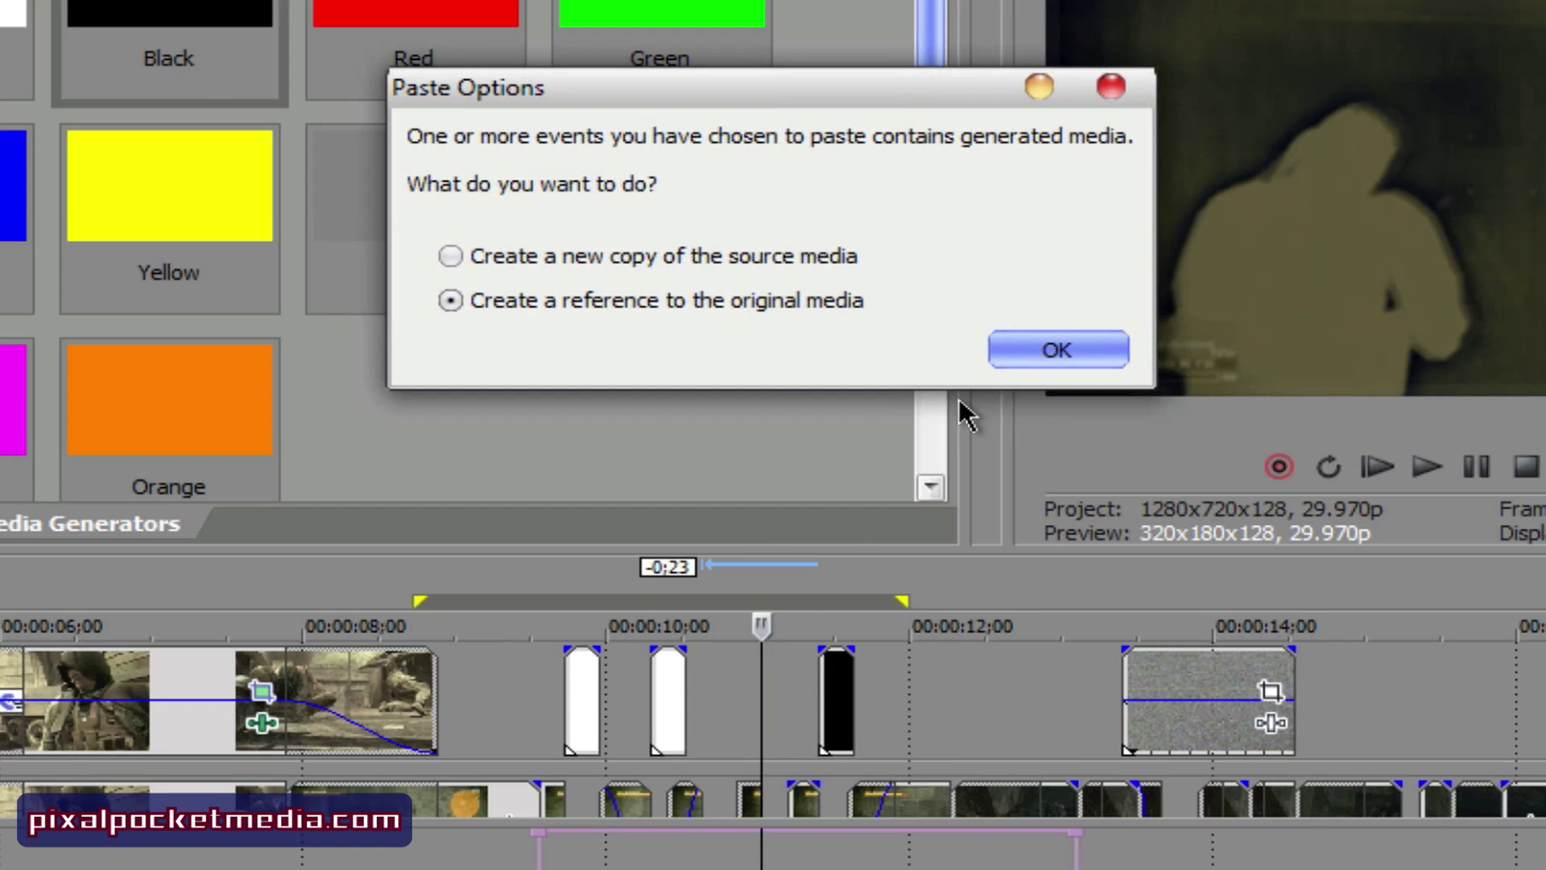
click(1039, 349)
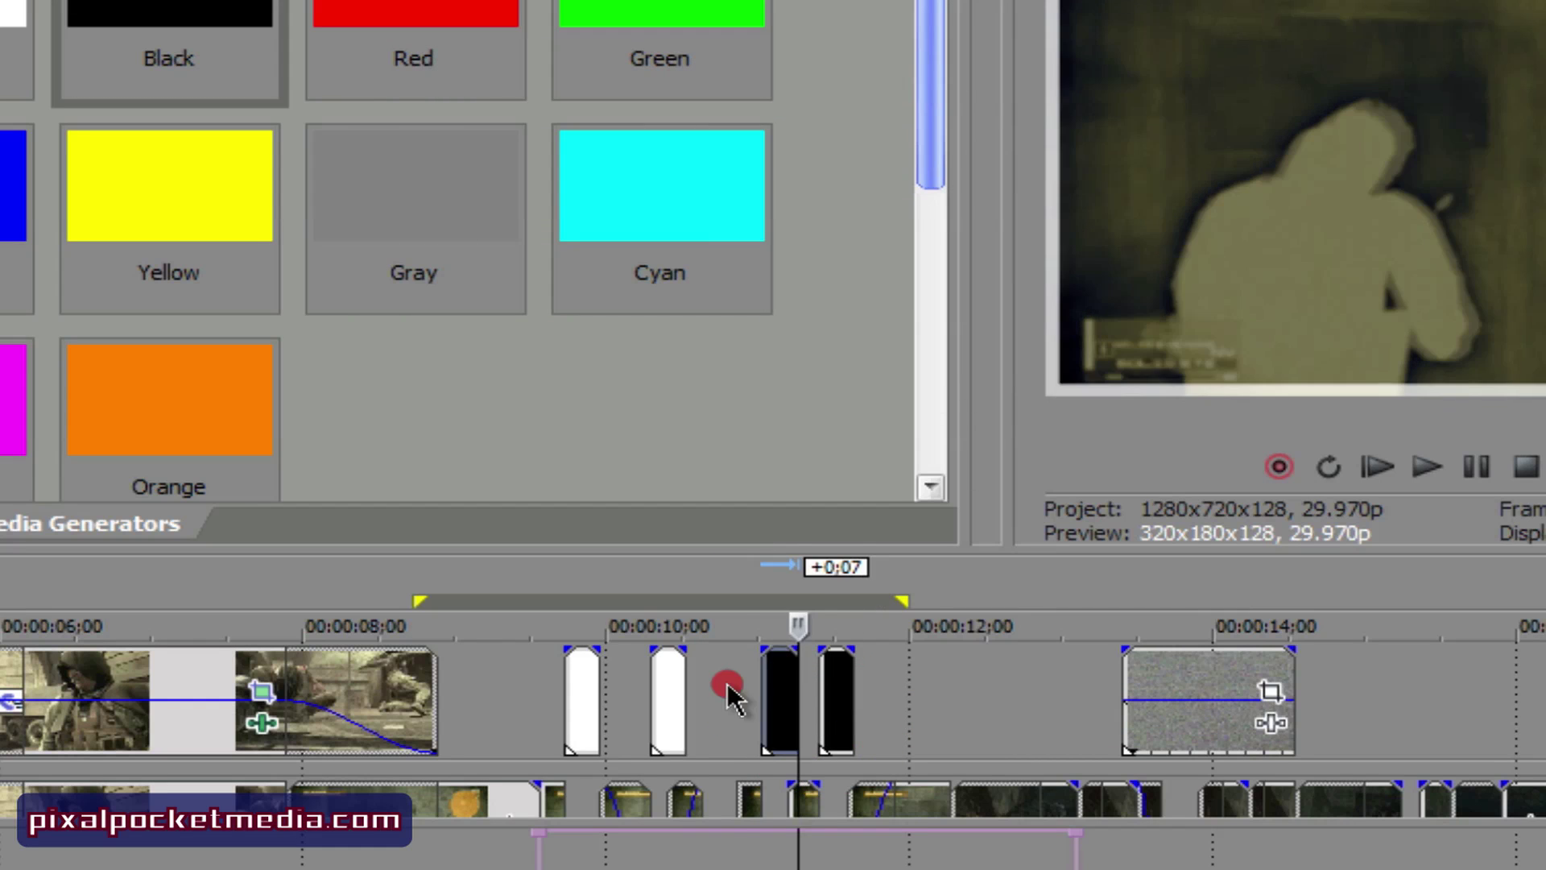
click(727, 691)
right_click(711, 699)
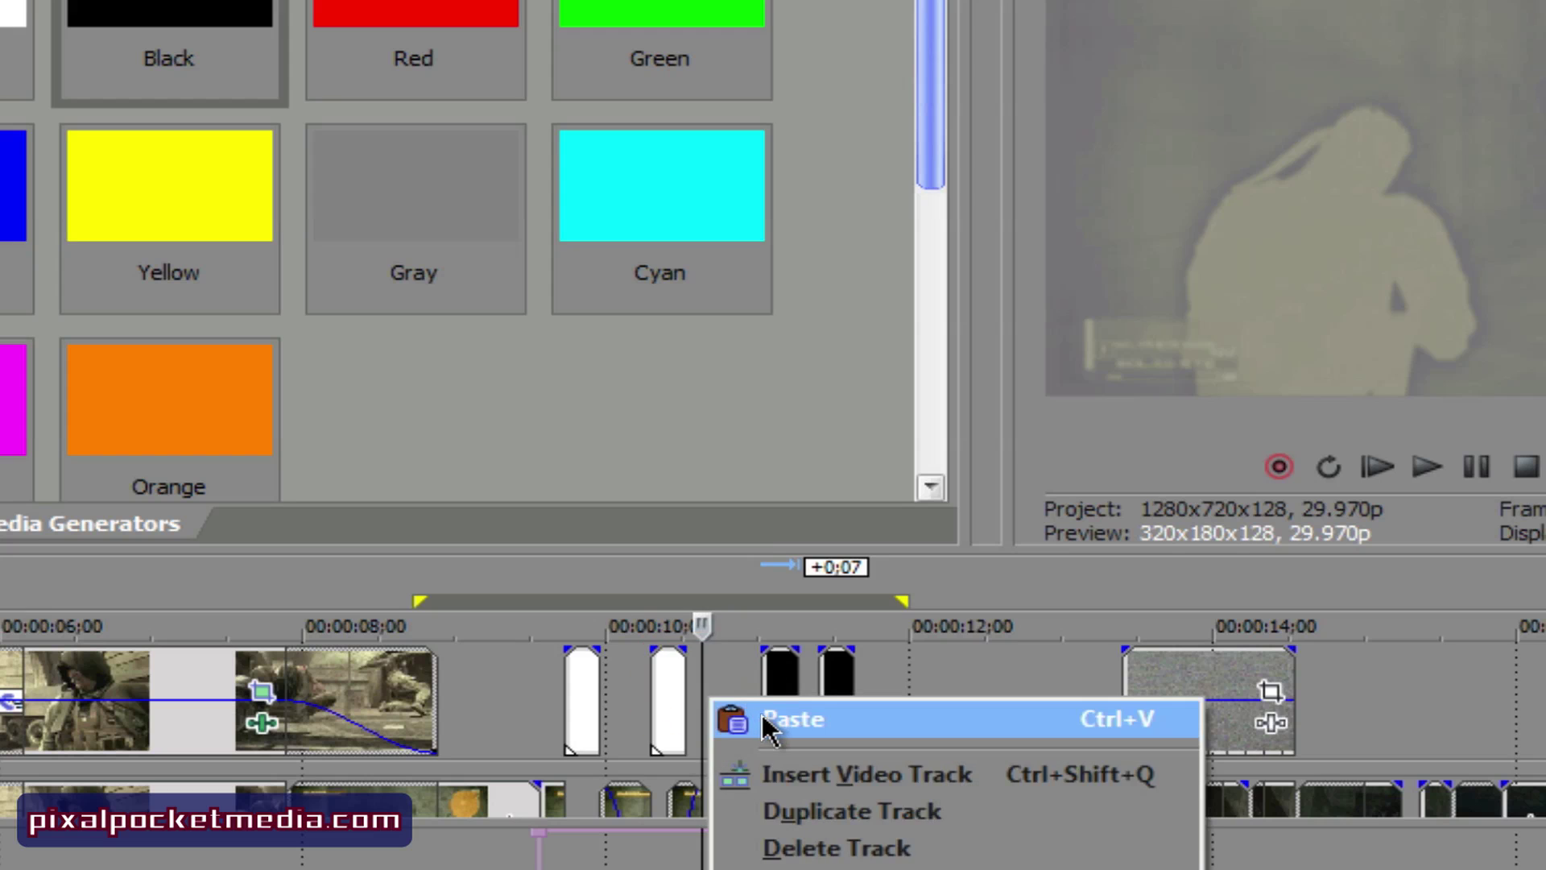
click(793, 720)
click(1039, 349)
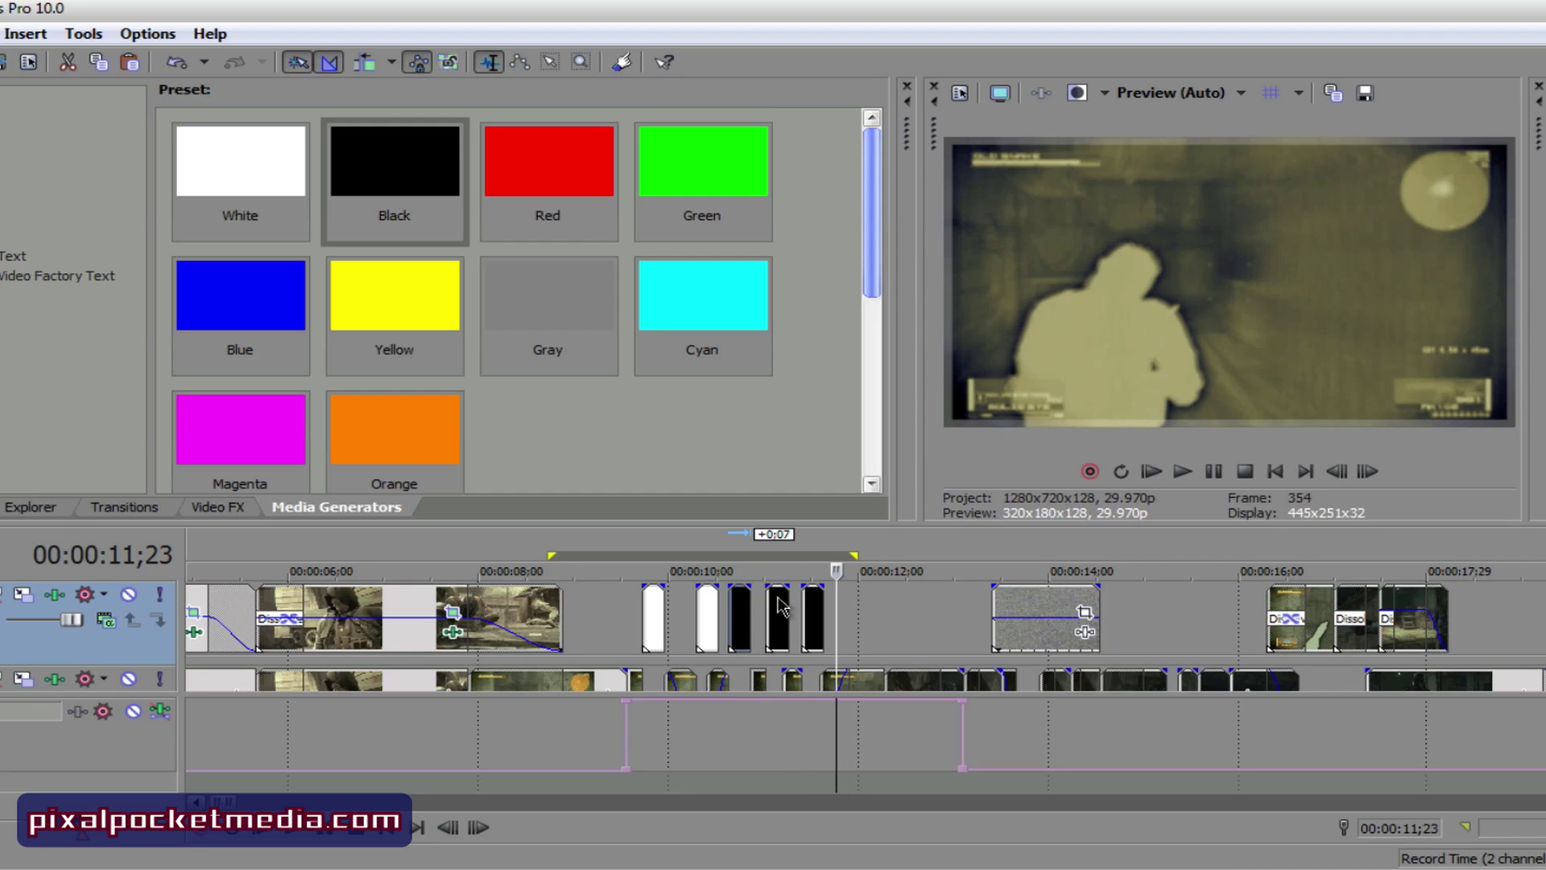
Step: Play back the section with the white and black flashes from about 00:00:08;19
key(space)
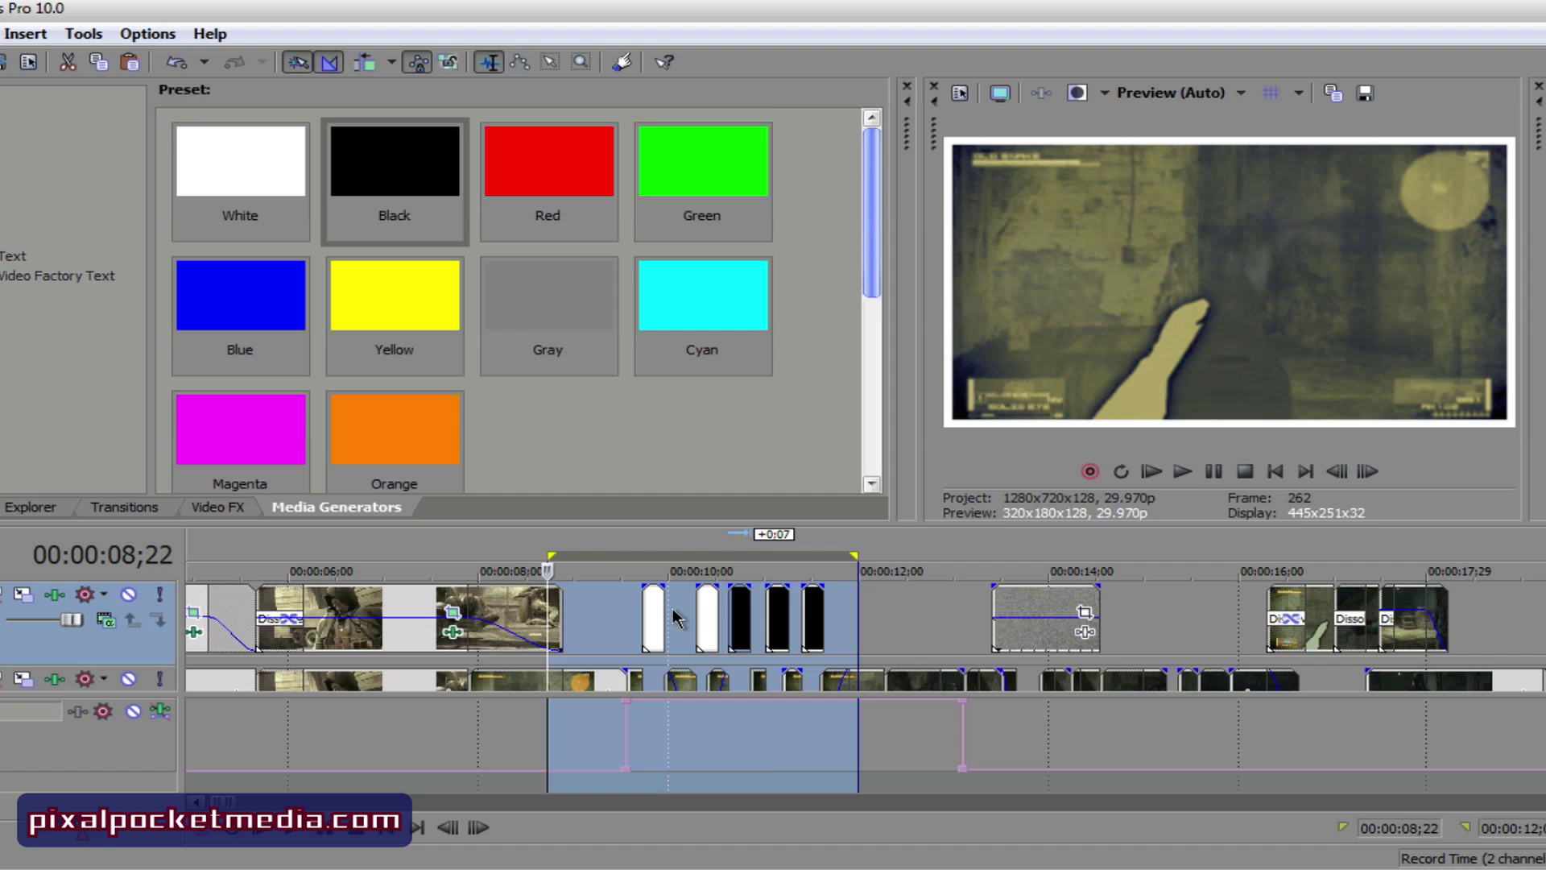
click(541, 619)
key(space)
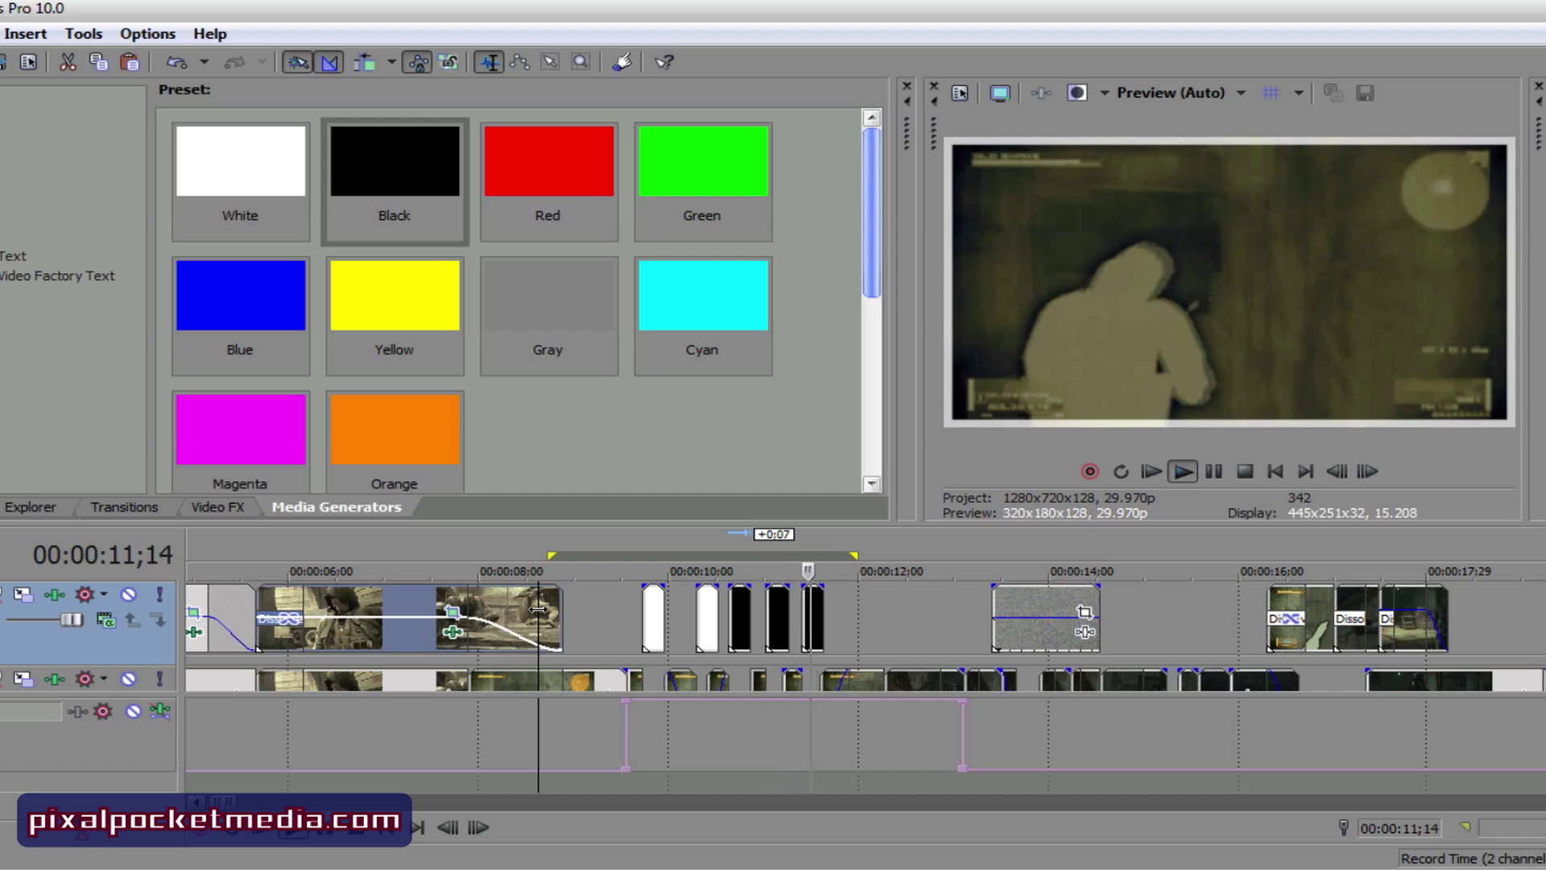
key(space)
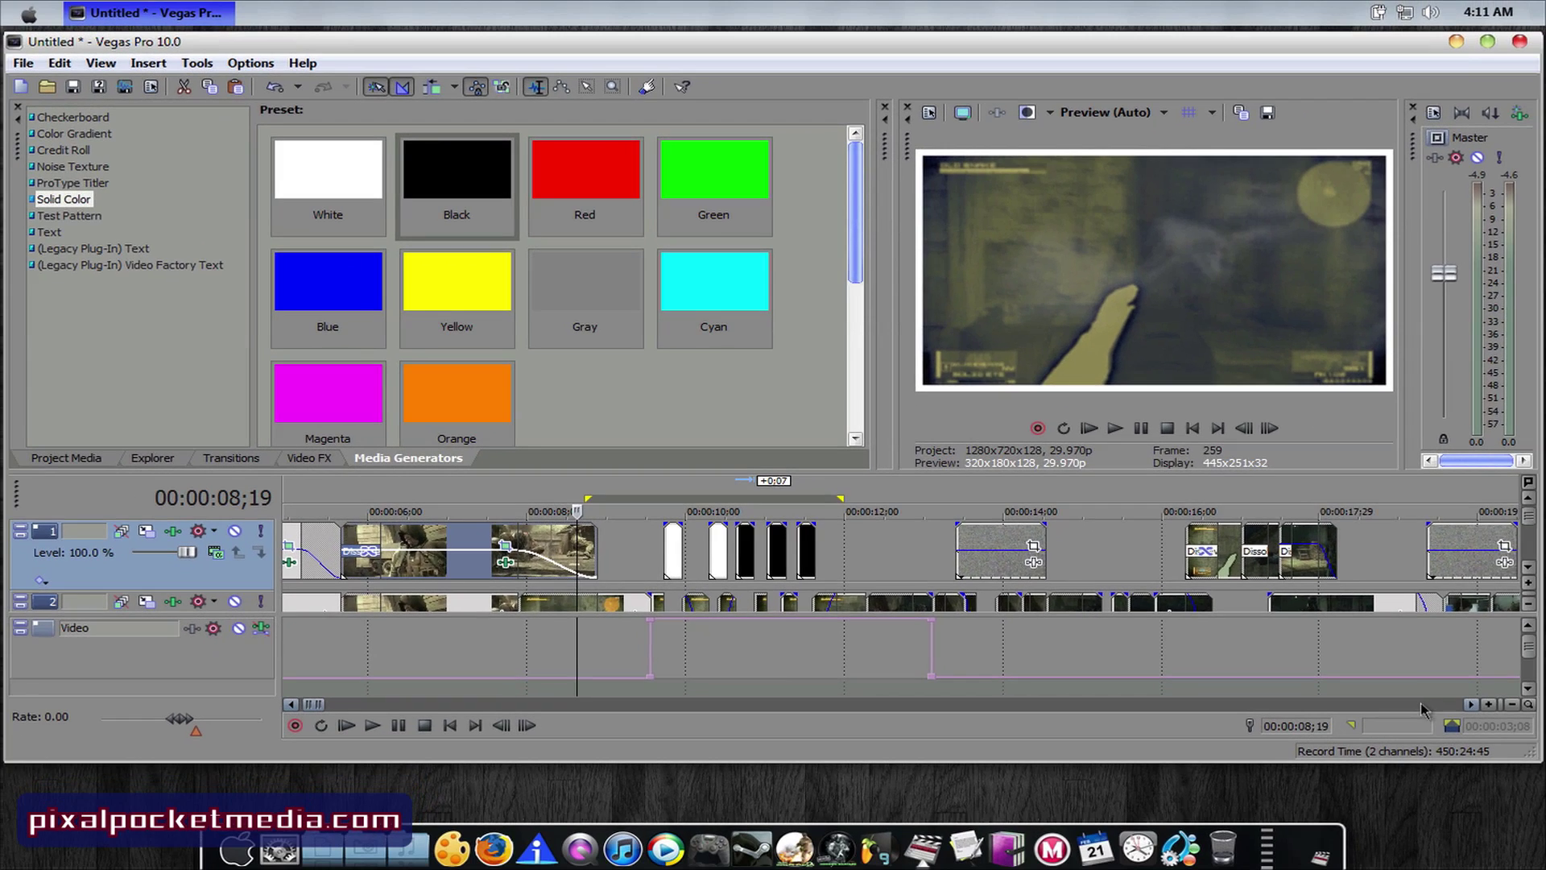
Step: Place the timeline cursor at the end of the last event on track 2, at 00:00:29;04
click(1471, 705)
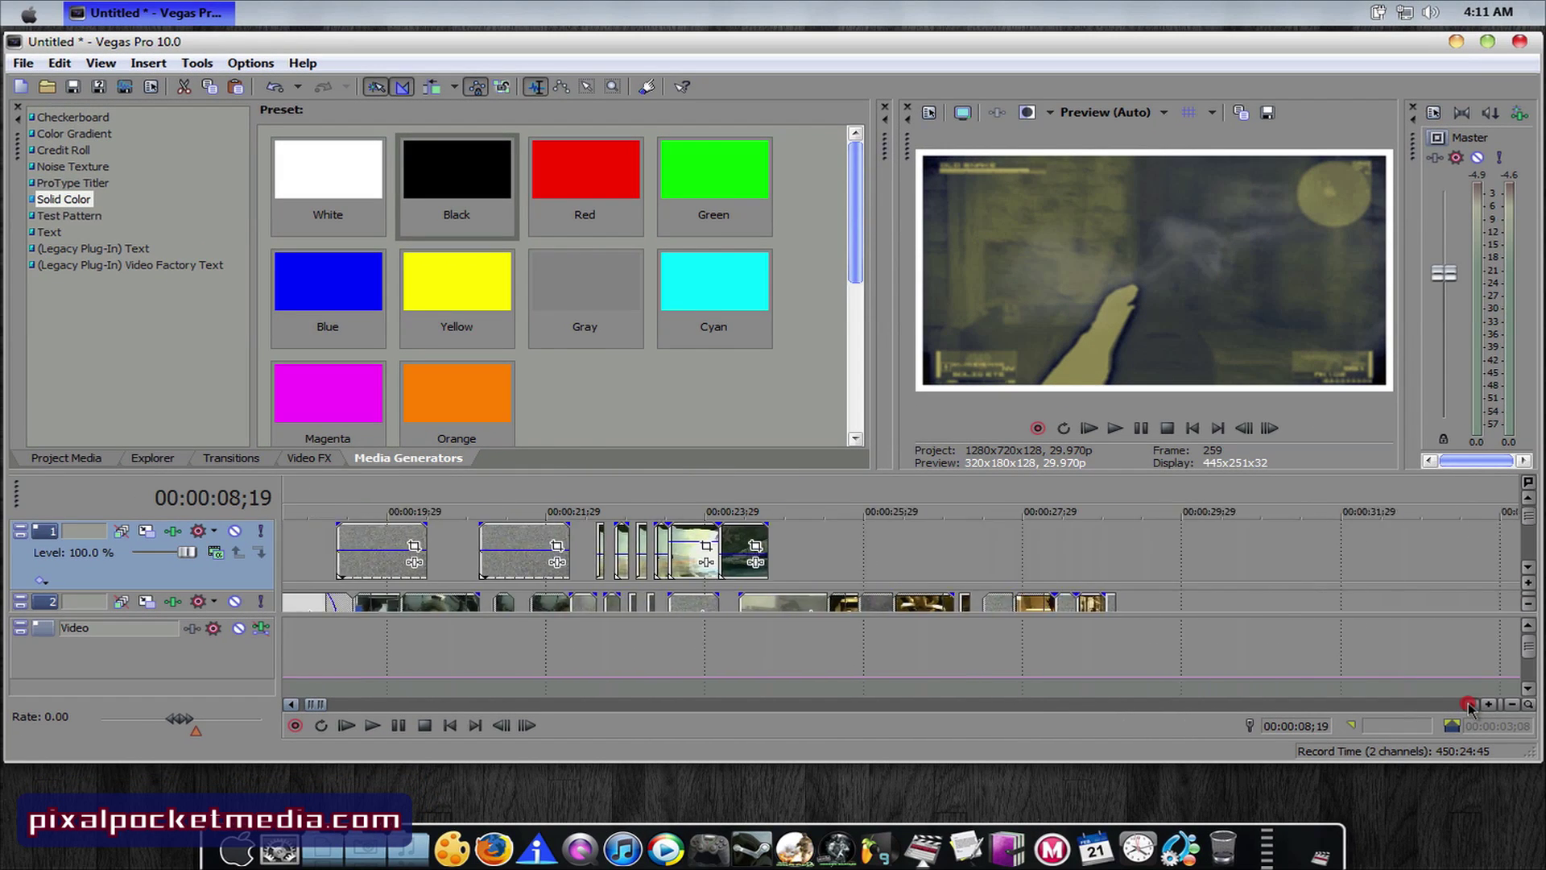
scroll(992, 554, down, 3)
scroll(993, 554, up, 3)
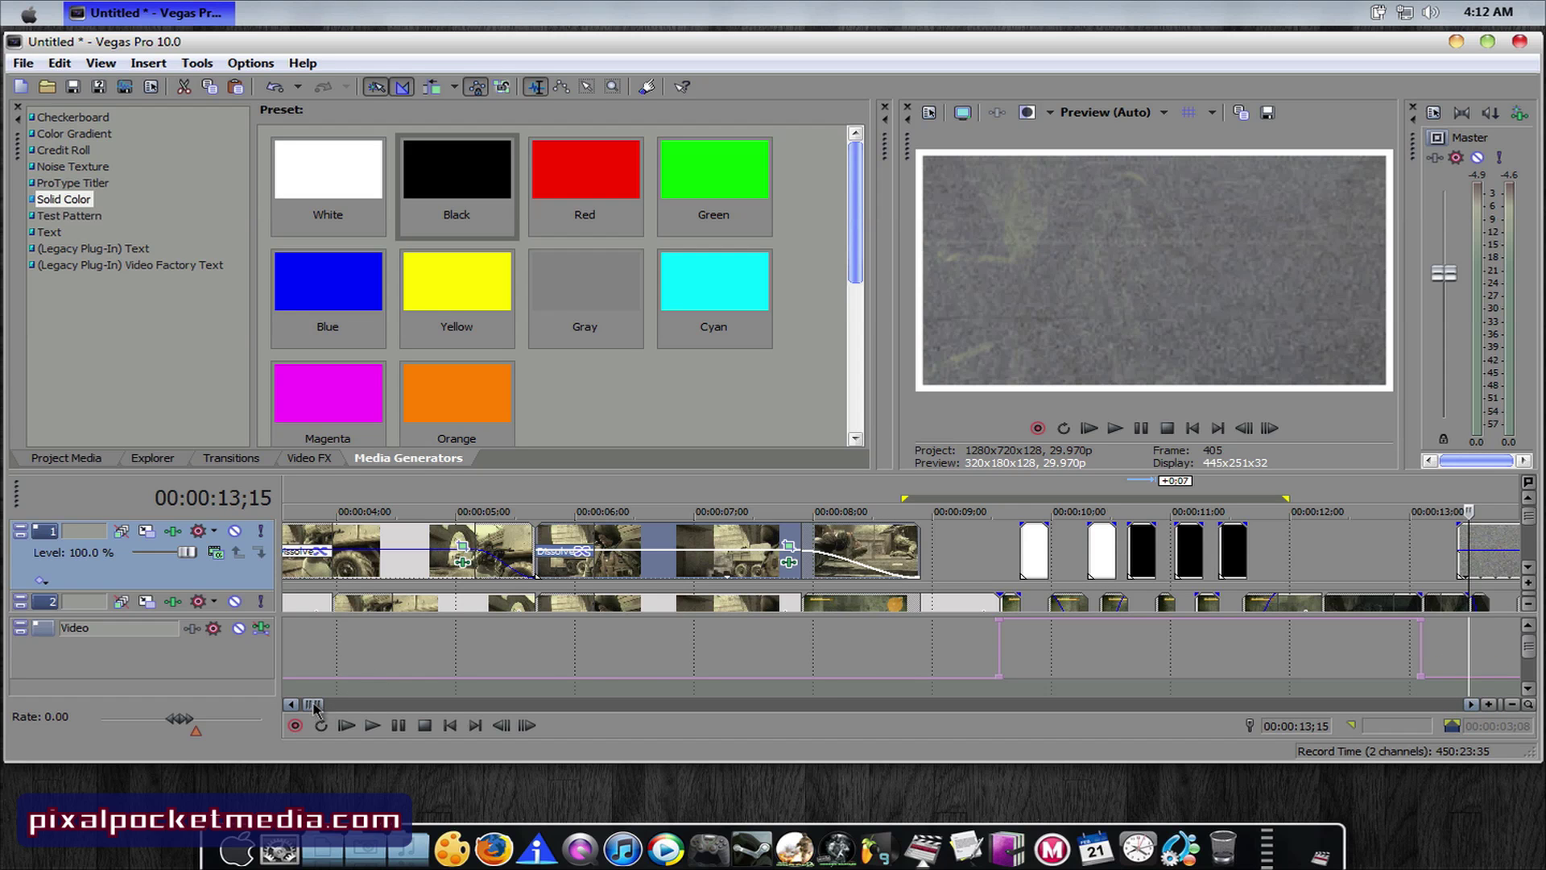
drag(314, 707, 317, 709)
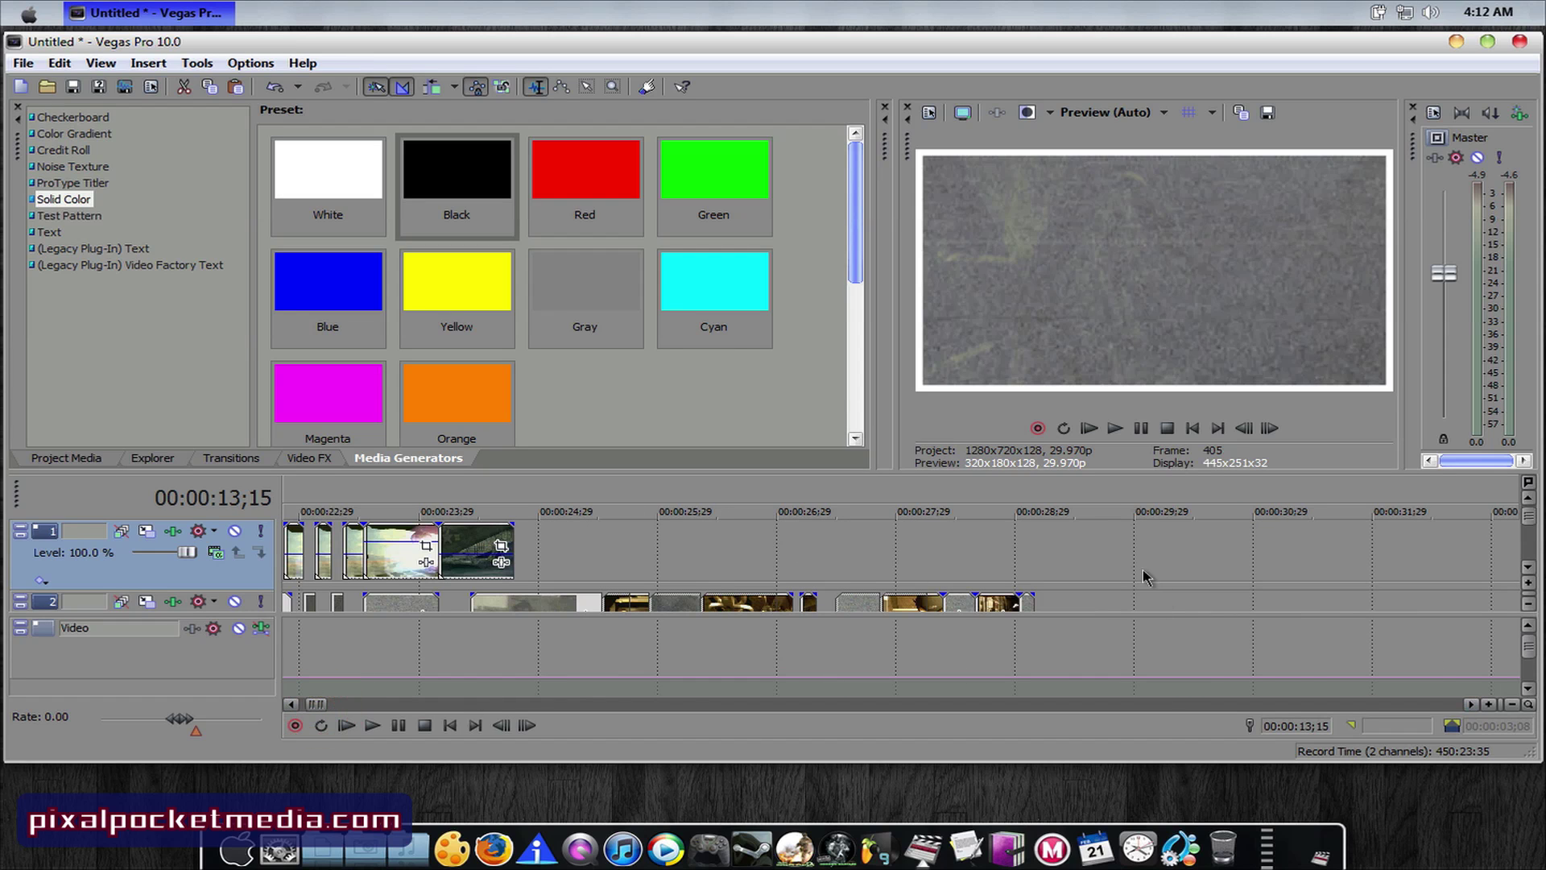
click(1039, 565)
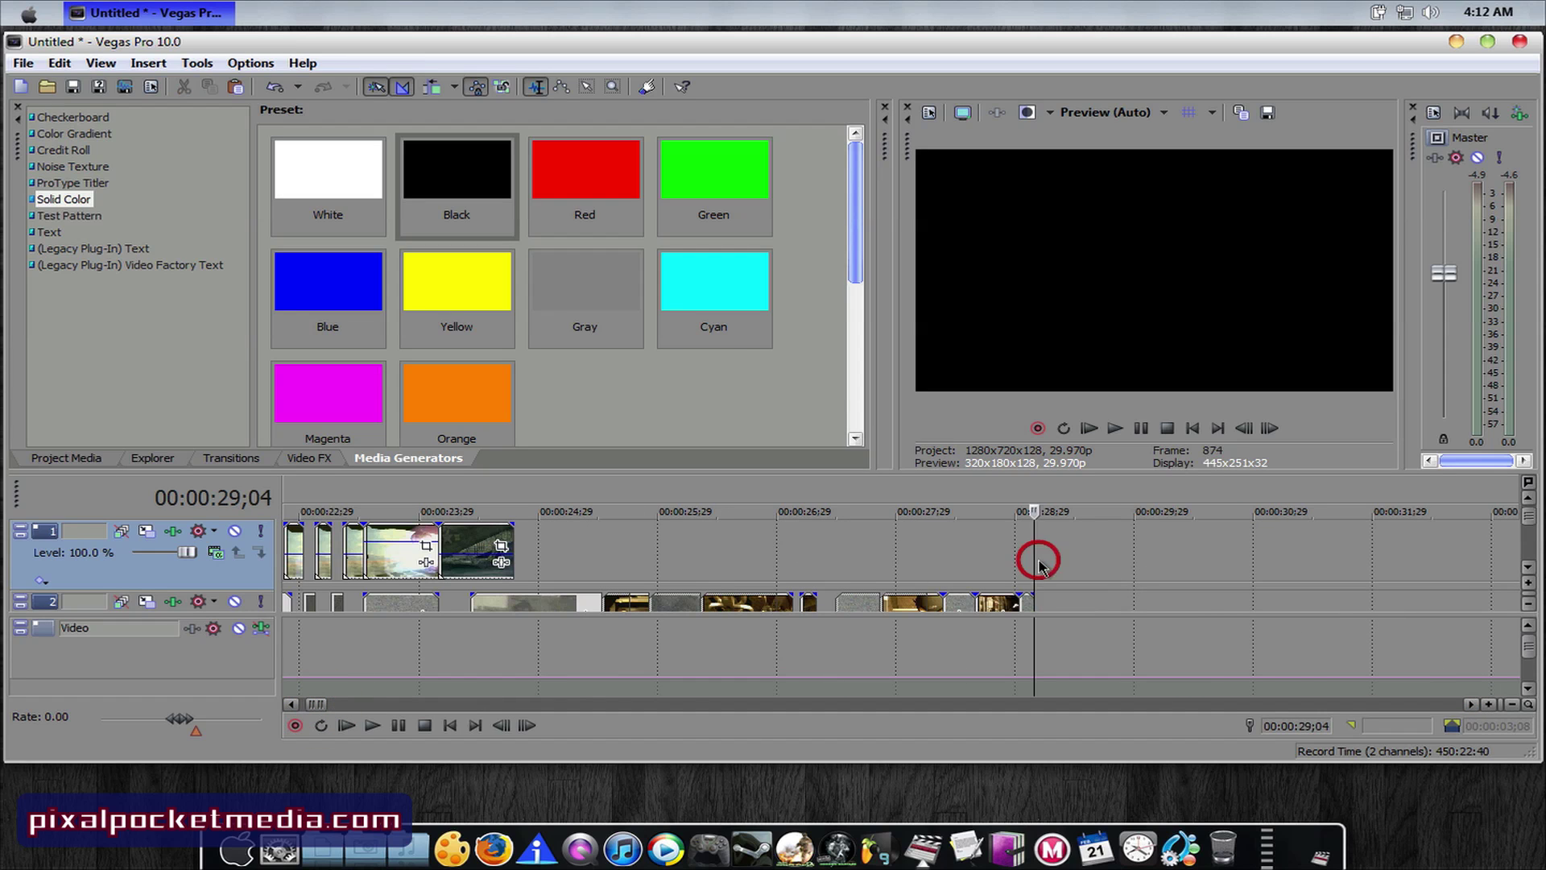
Step: Enlarge track 2's height and paste a copy of its last footage event at about 00:00:29;08
click(1489, 705)
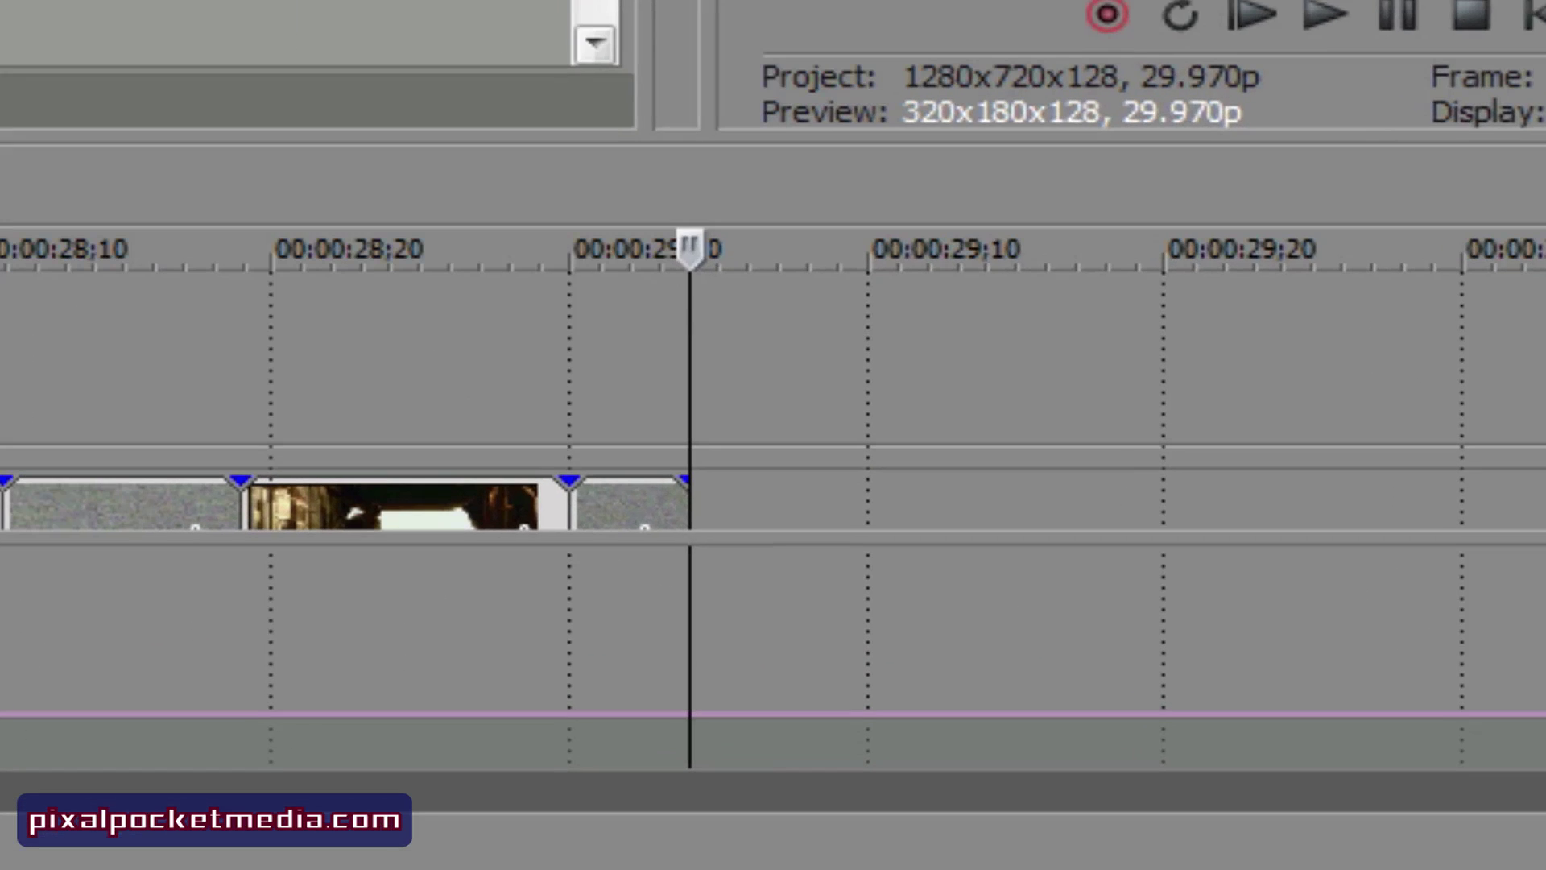
drag(1390, 535, 1370, 666)
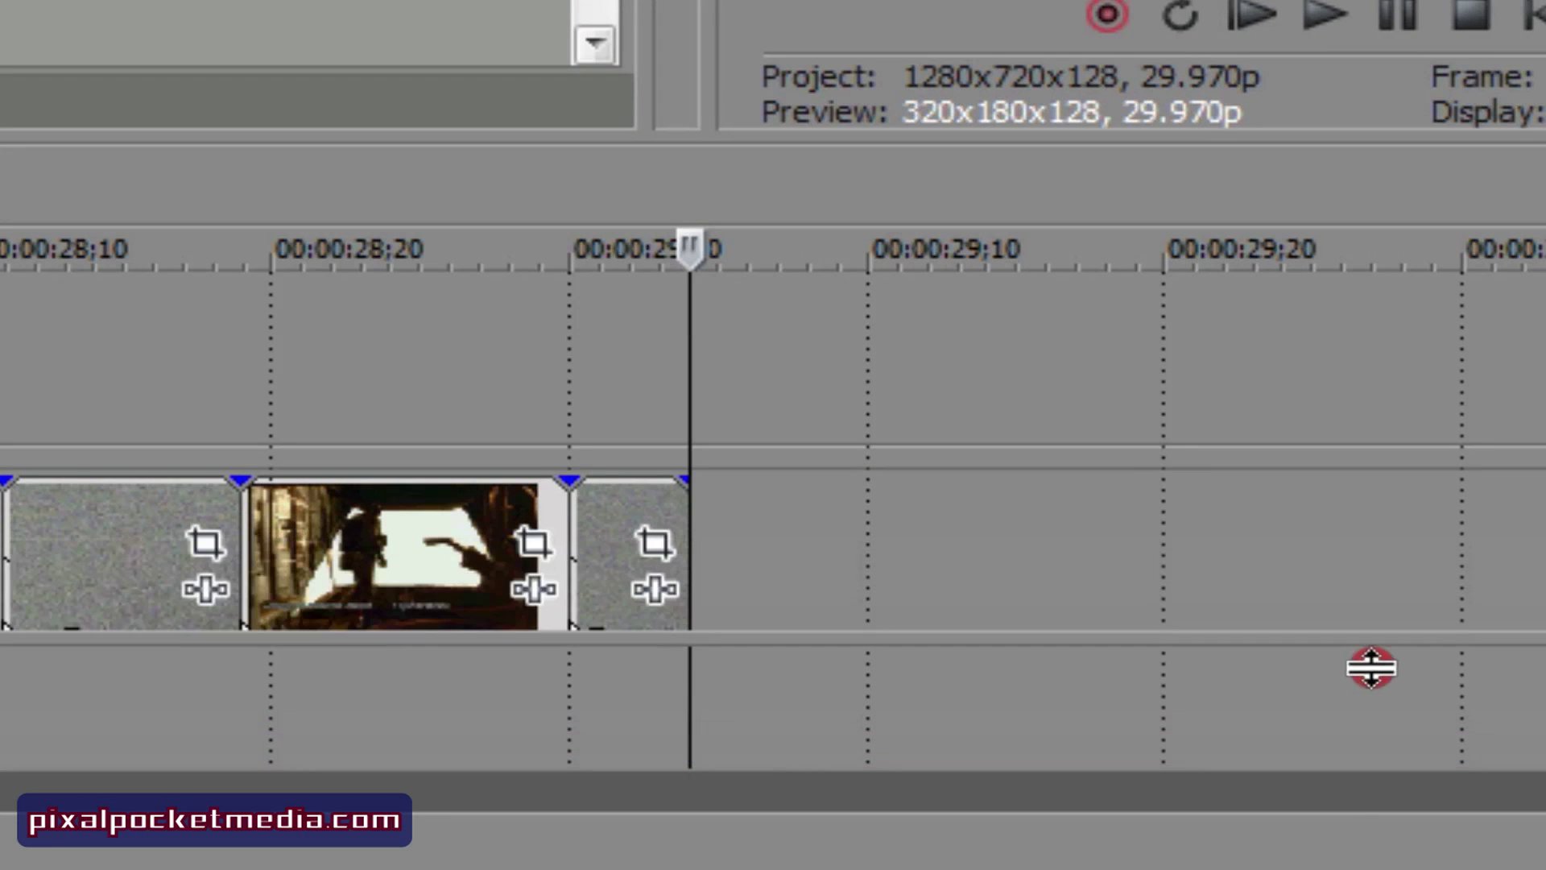
right_click(450, 546)
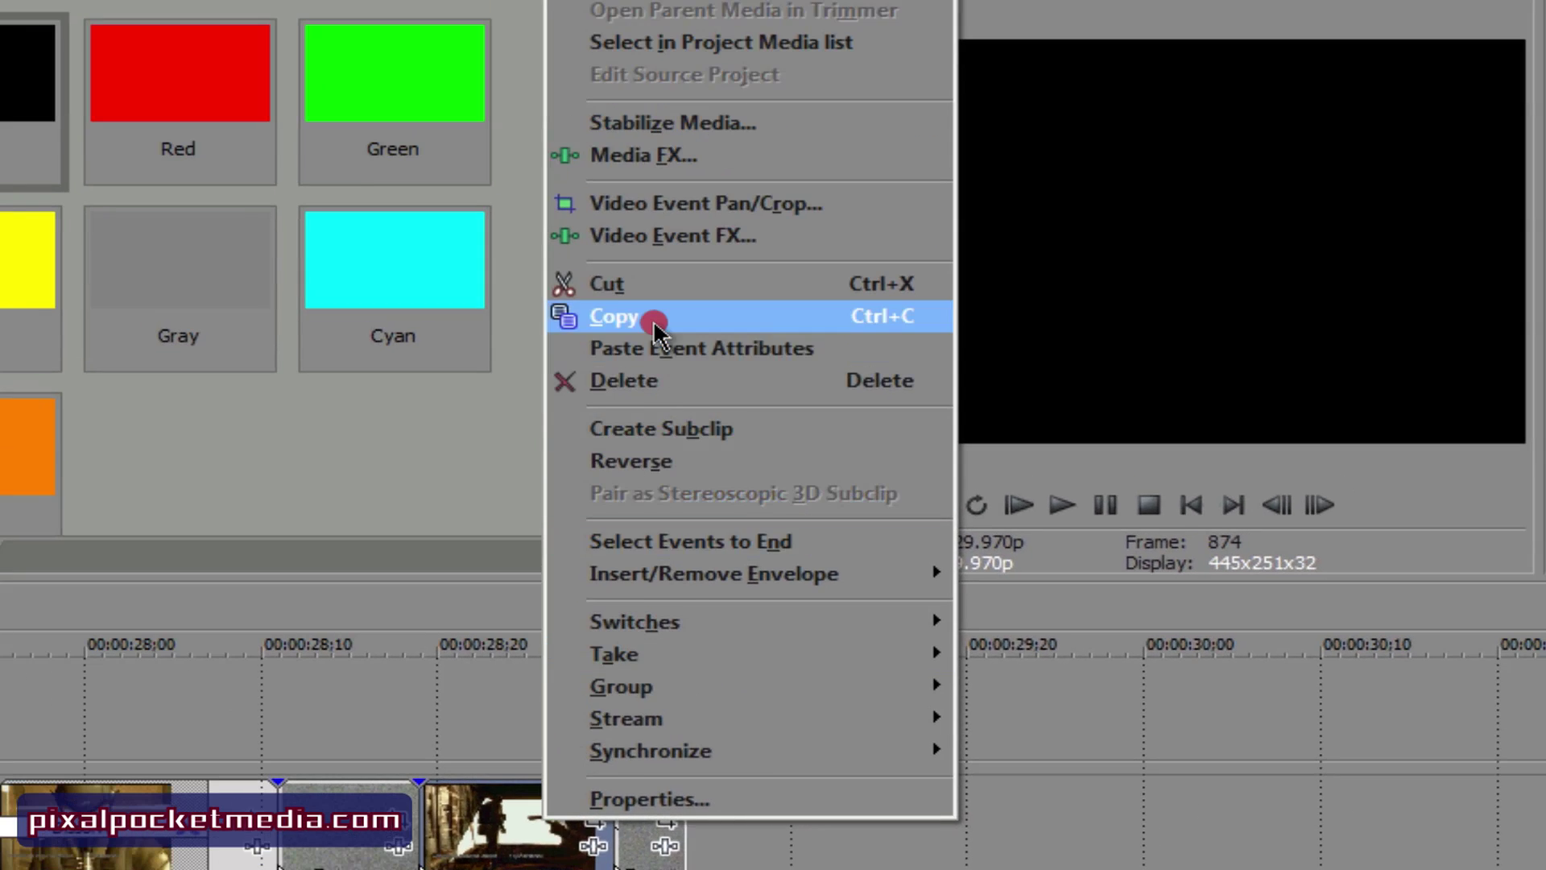
click(654, 322)
click(757, 809)
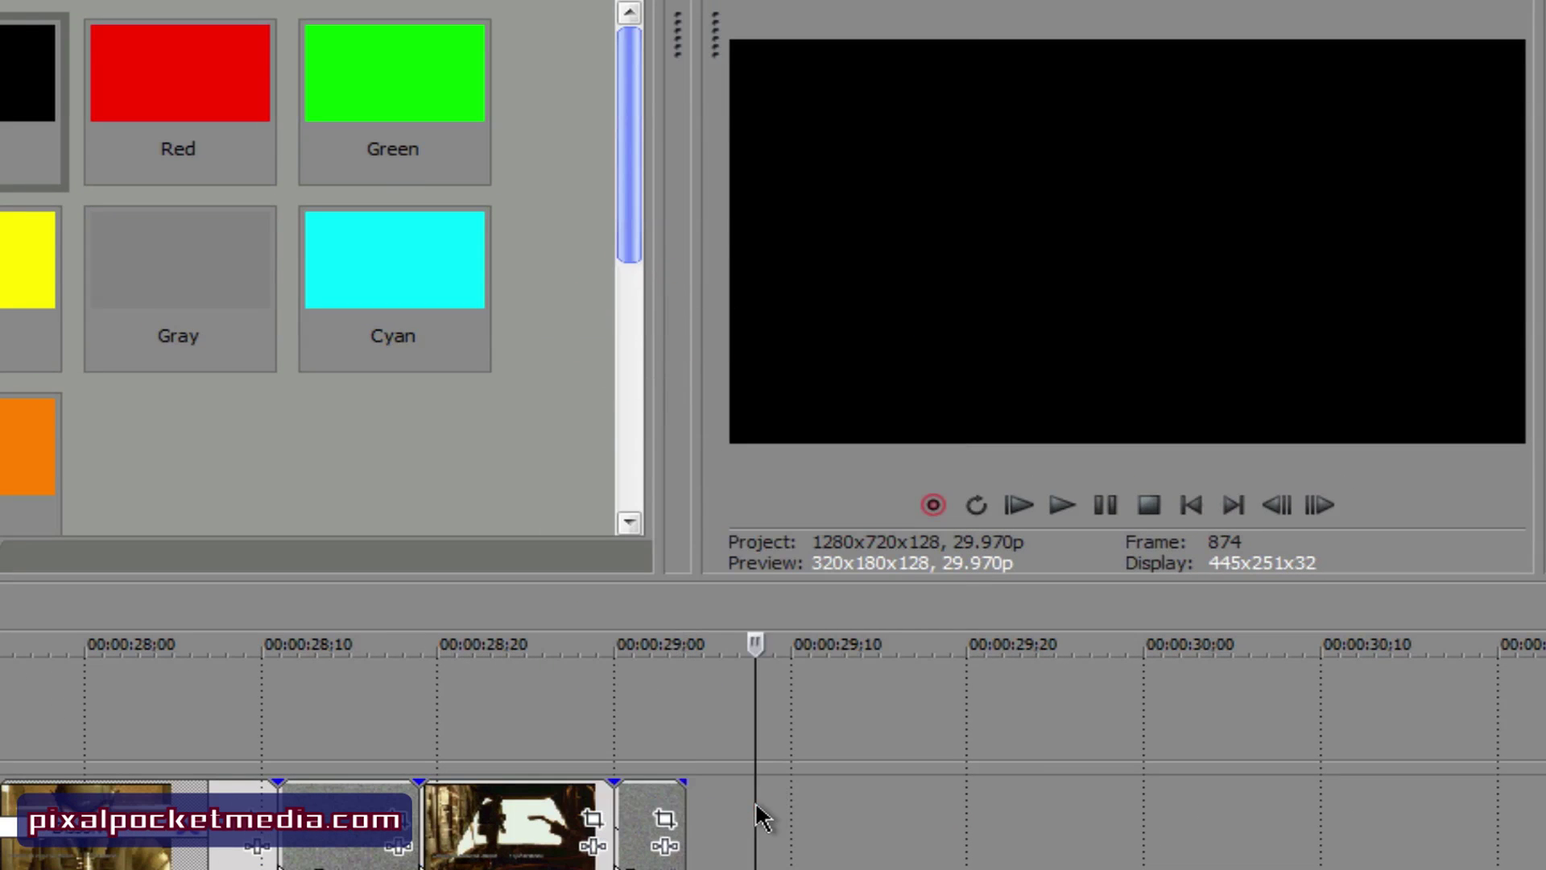
right_click(754, 806)
click(803, 819)
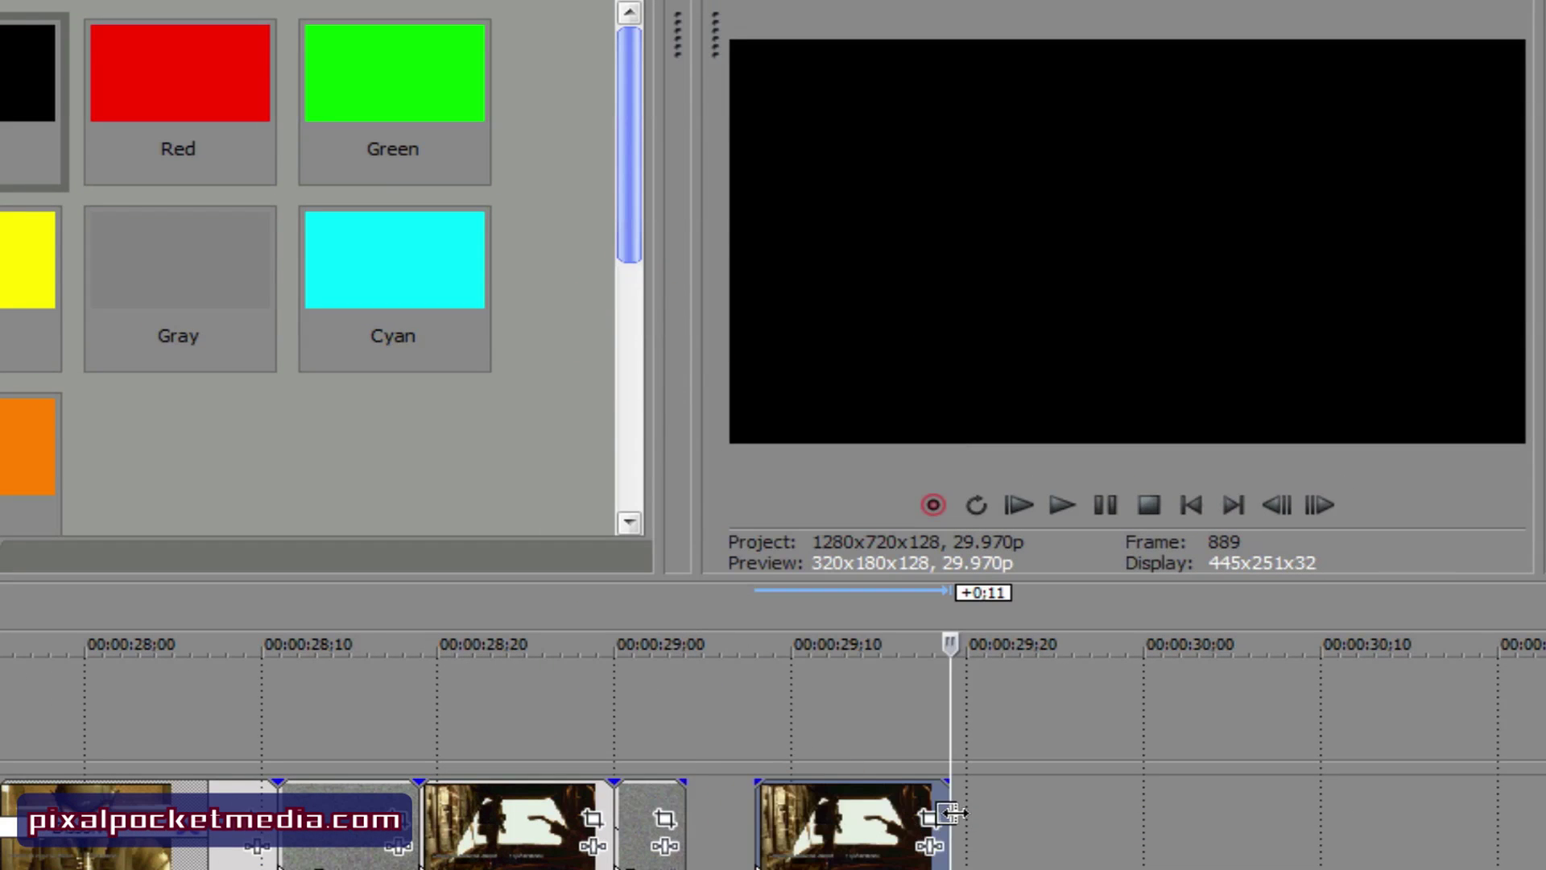
Step: Extend the pasted event to about 00:01:06, split it at 00:01:05;14 and cut the part before the split
drag(950, 813, 1545, 856)
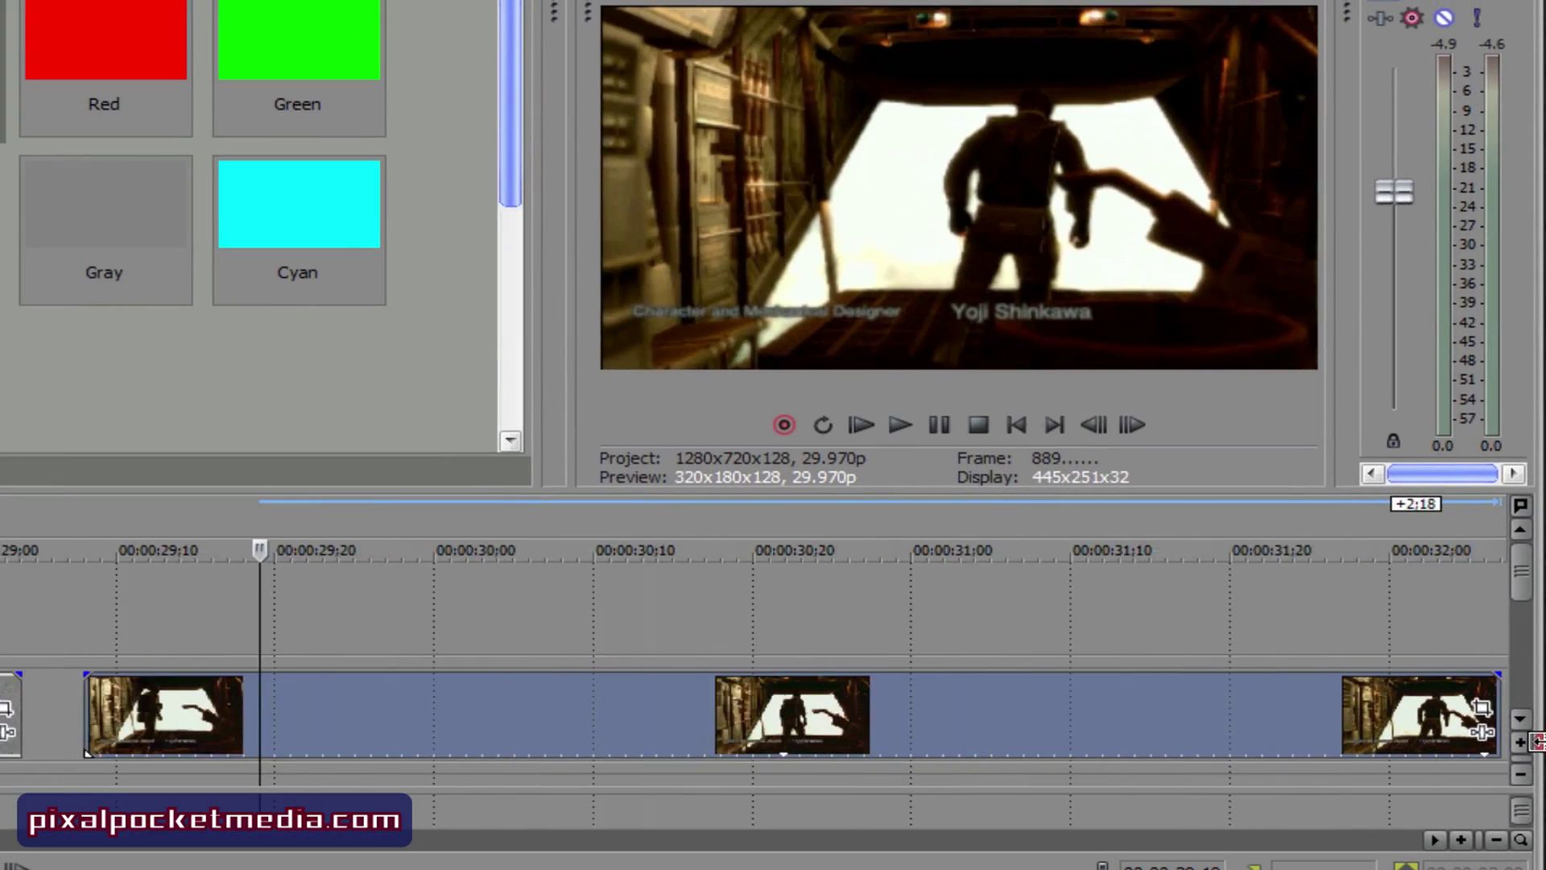
drag(1537, 741, 1238, 735)
click(959, 718)
right_click(761, 712)
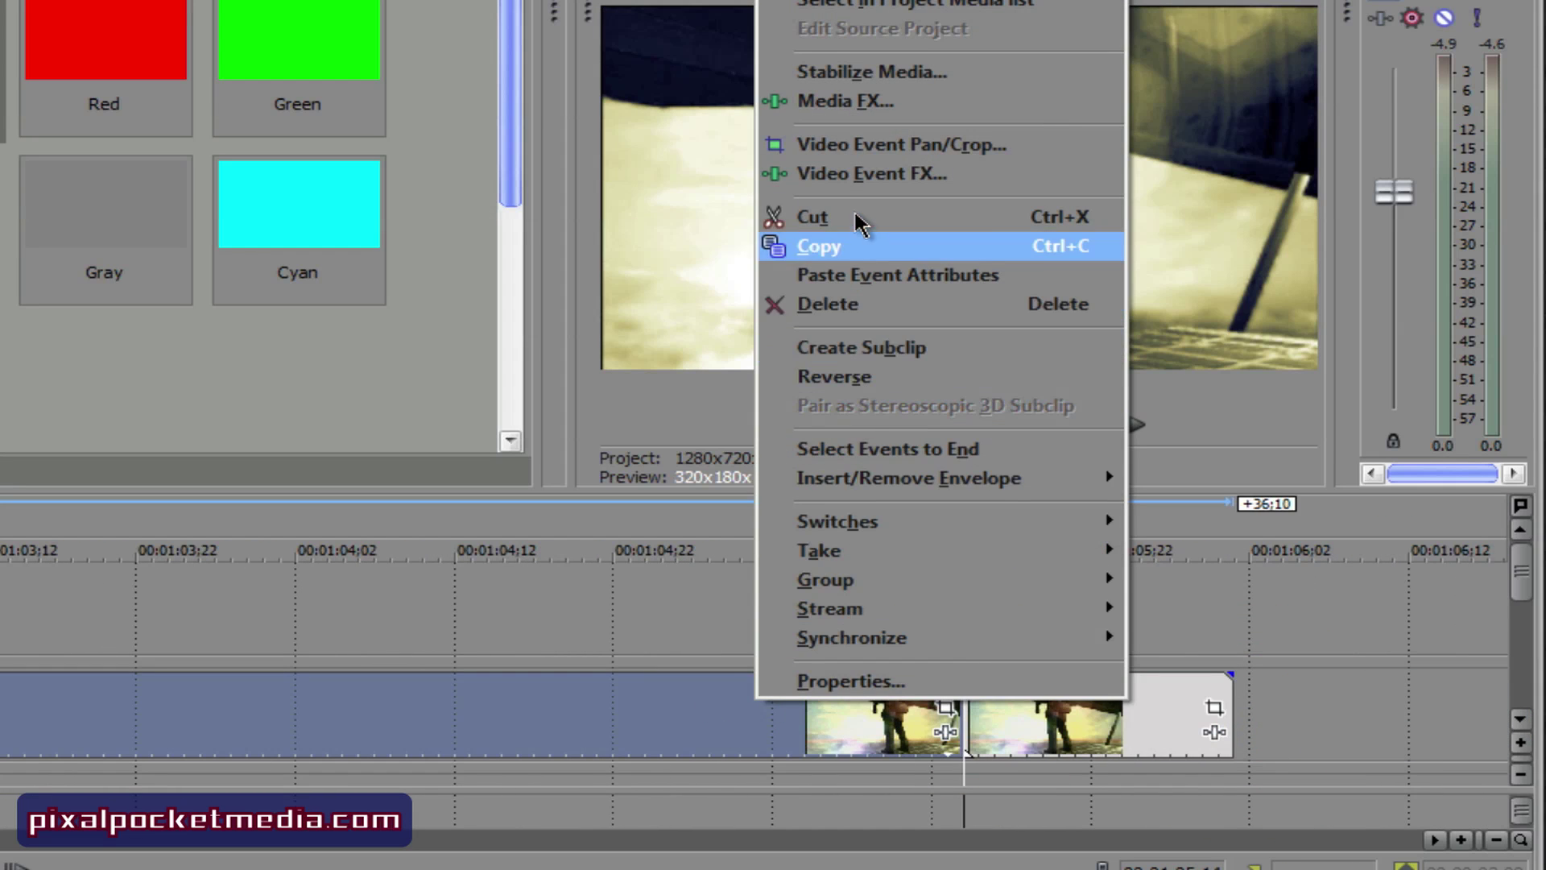
click(809, 216)
Step: Move the remaining short event back against the end of the last static event at 00:00:29;04 and check the frames around the join
drag(1047, 714, 1209, 683)
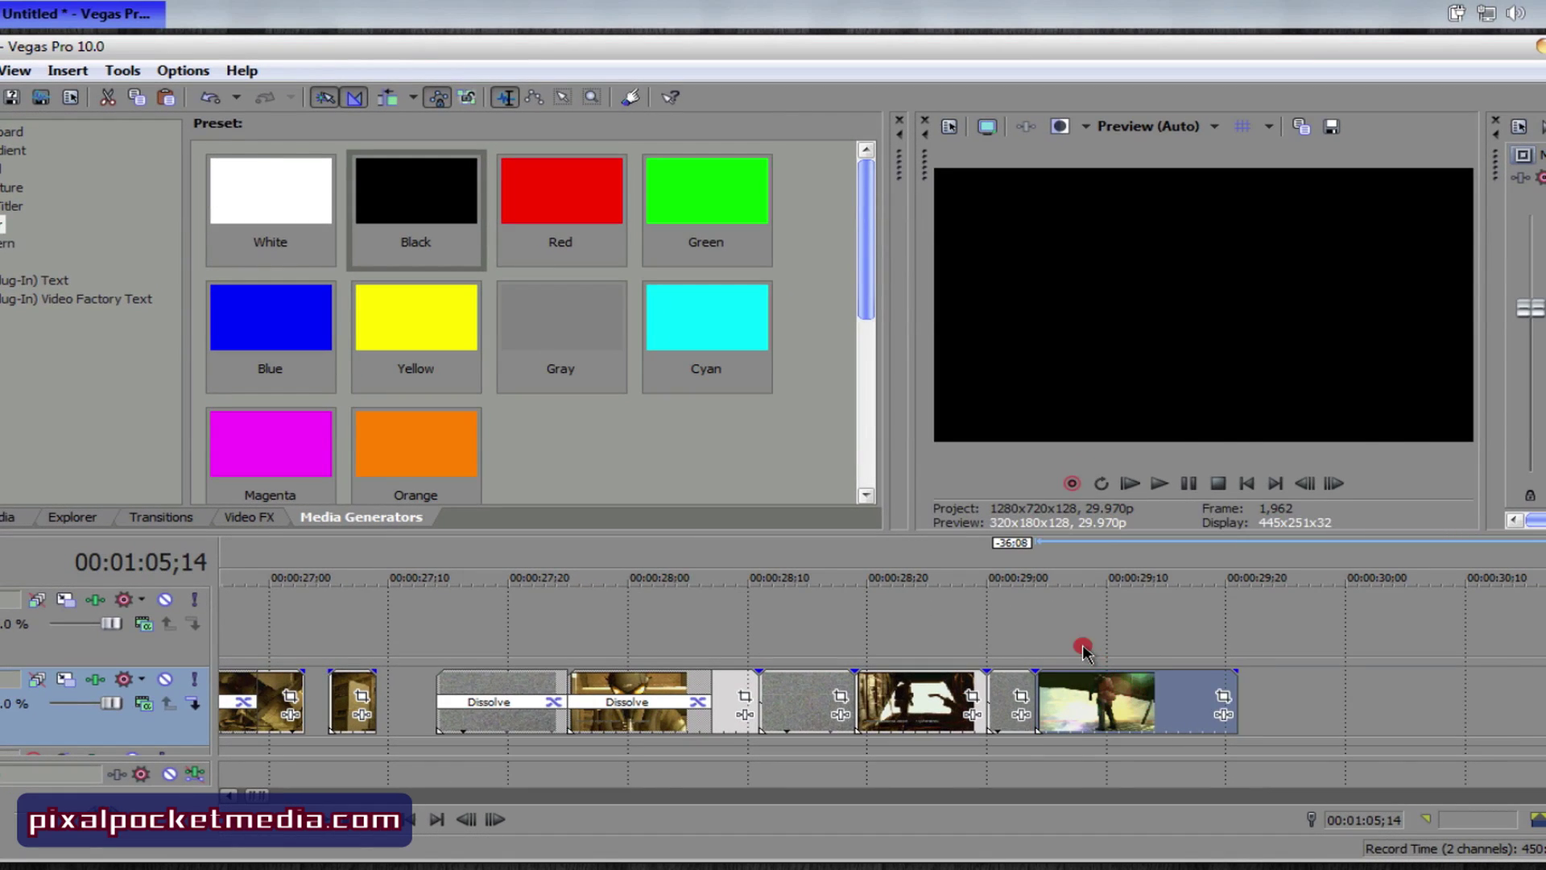
click(1083, 649)
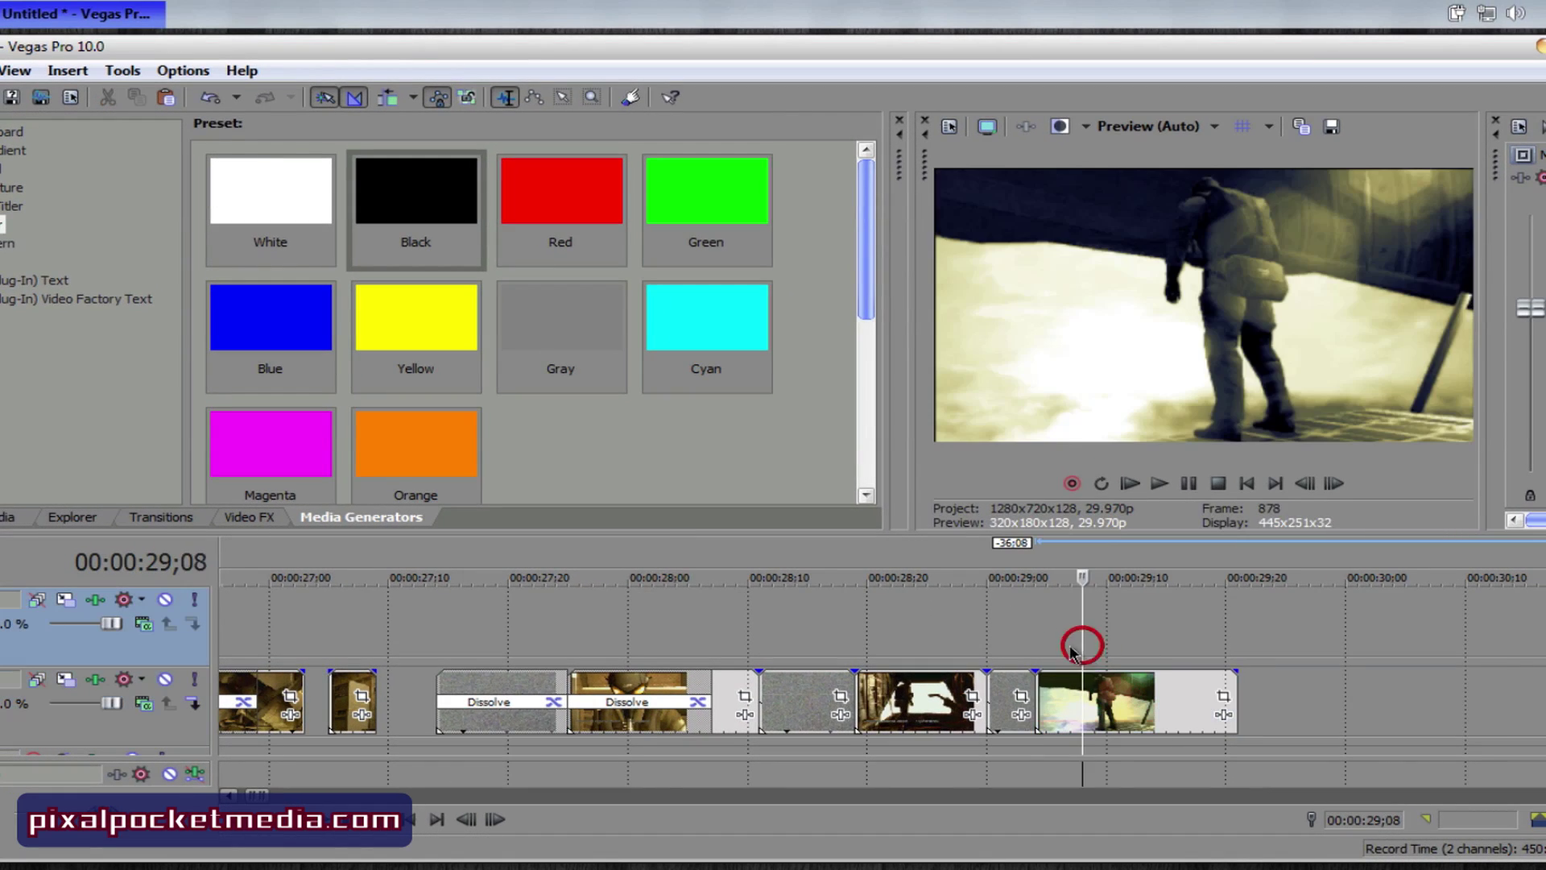
click(1003, 650)
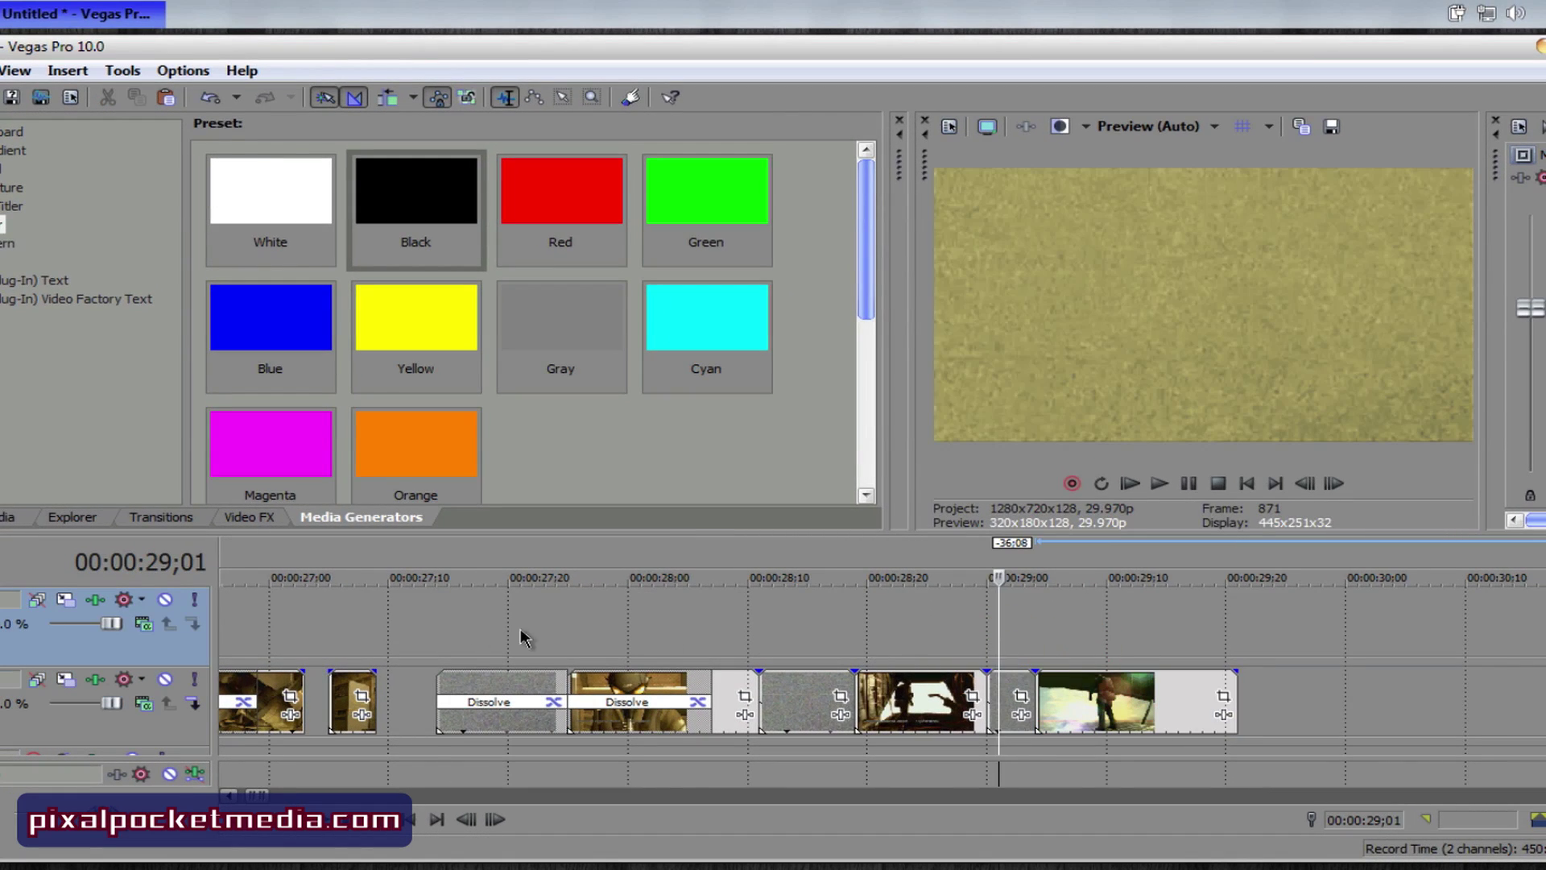
Step: Mark the region from 00:00:27;14 to 00:00:29;24 and add a short Dissolve at the start of the last event
drag(431, 636, 1273, 689)
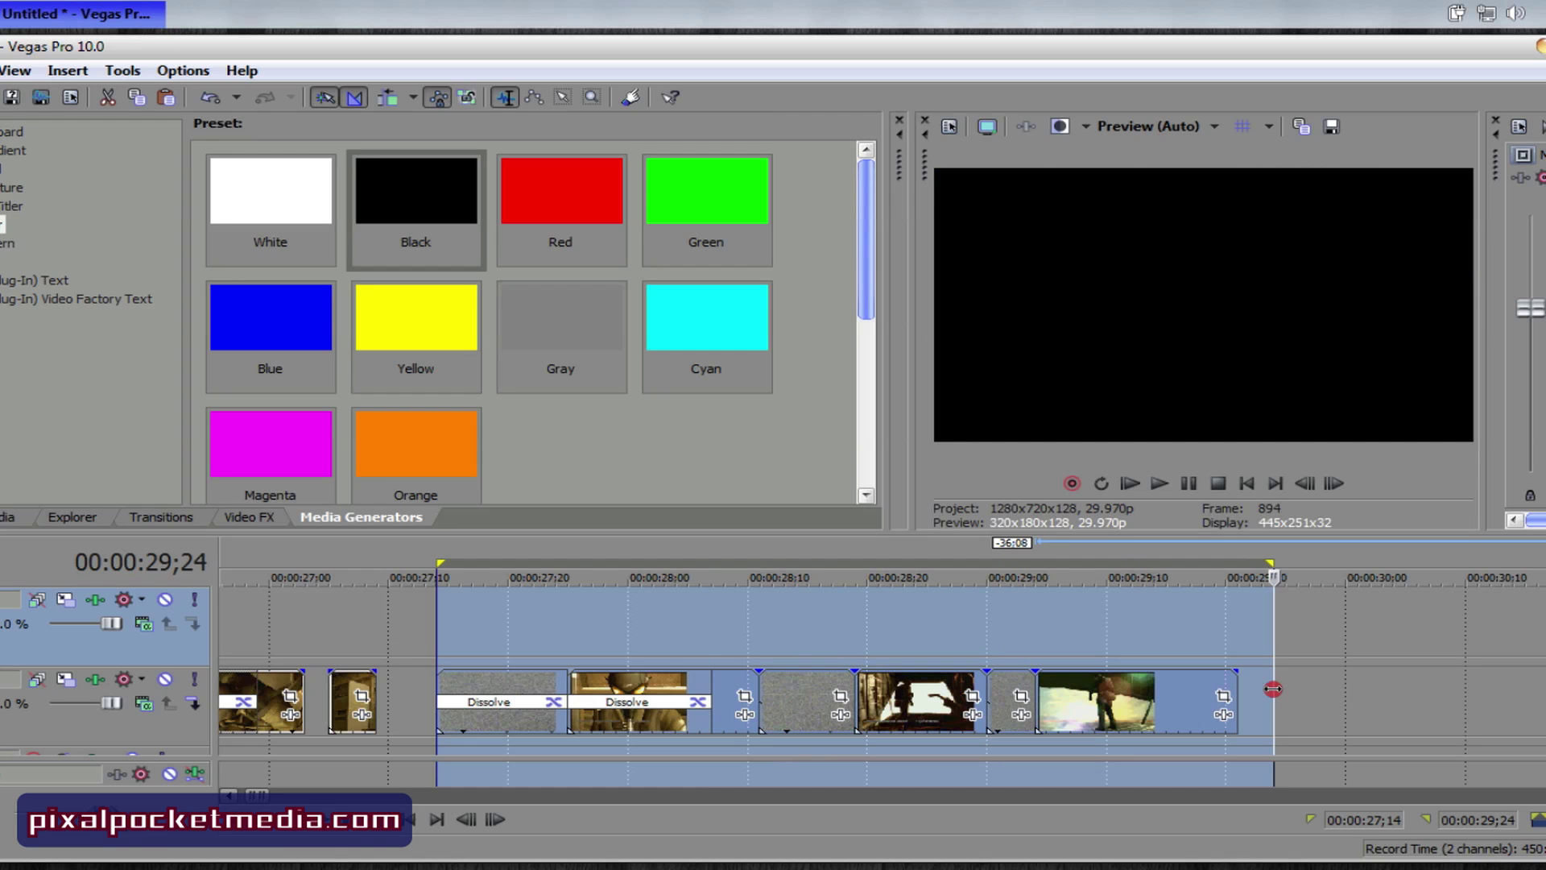
drag(1036, 669, 1068, 685)
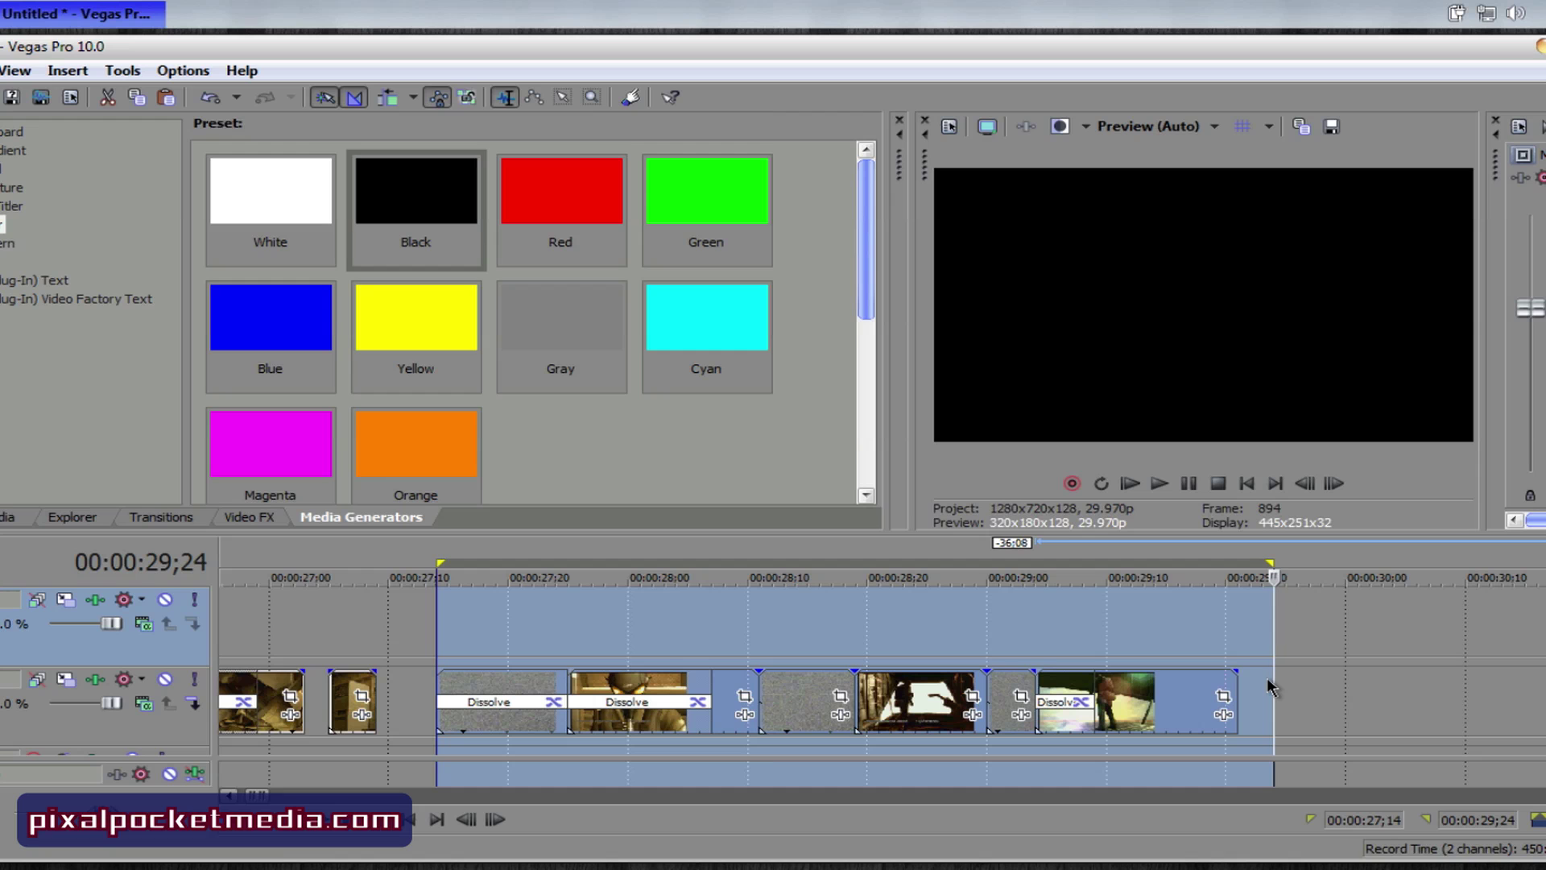
Step: Play back the end of the sequence from 00:00:27;14
key(space)
click(434, 616)
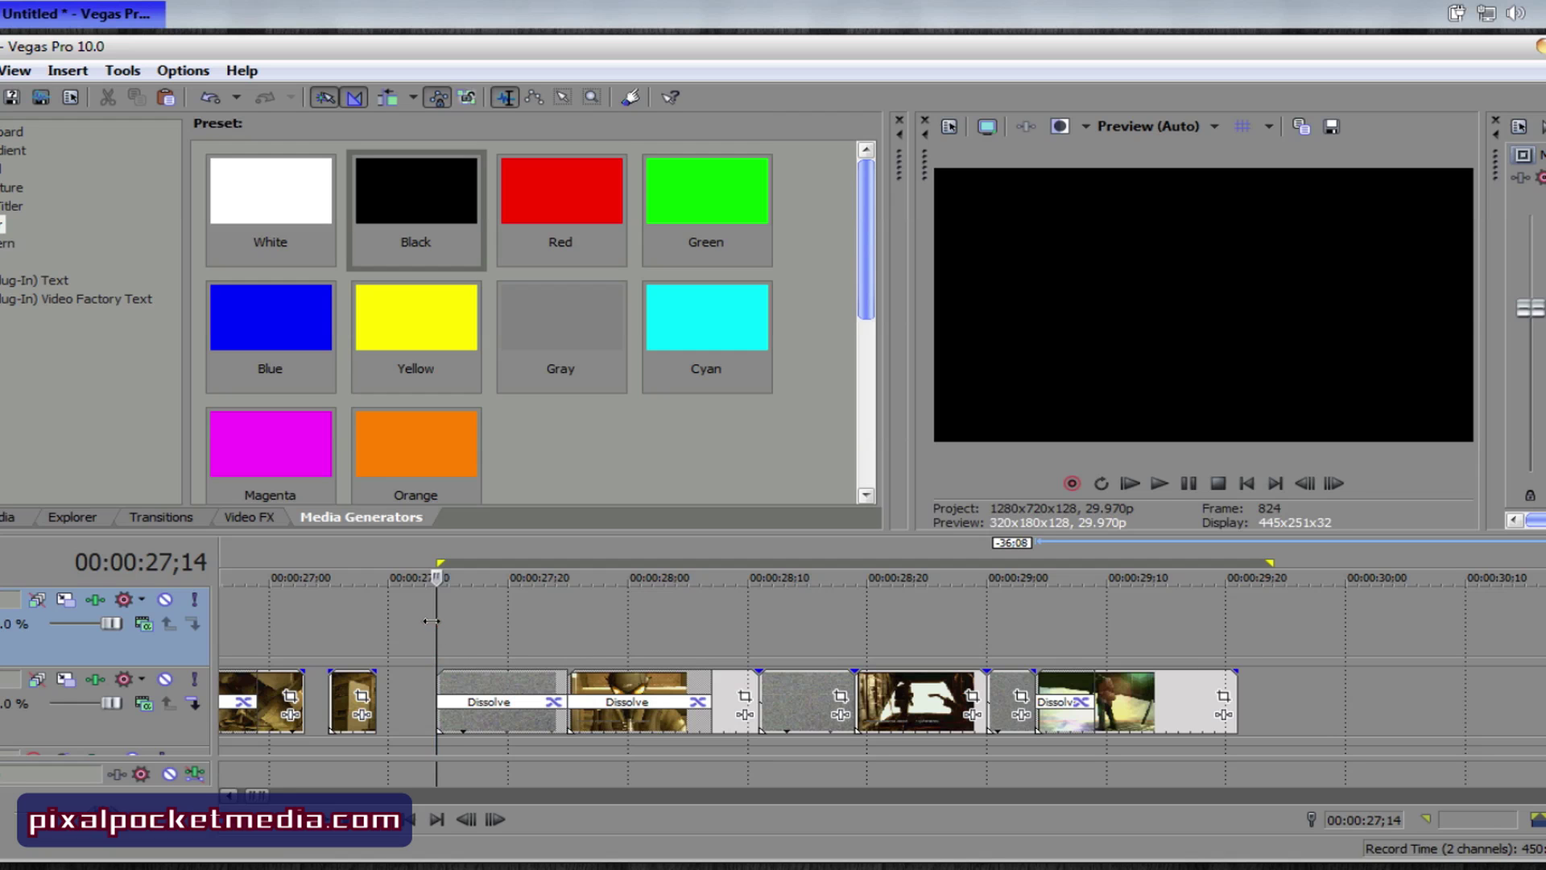
key(space)
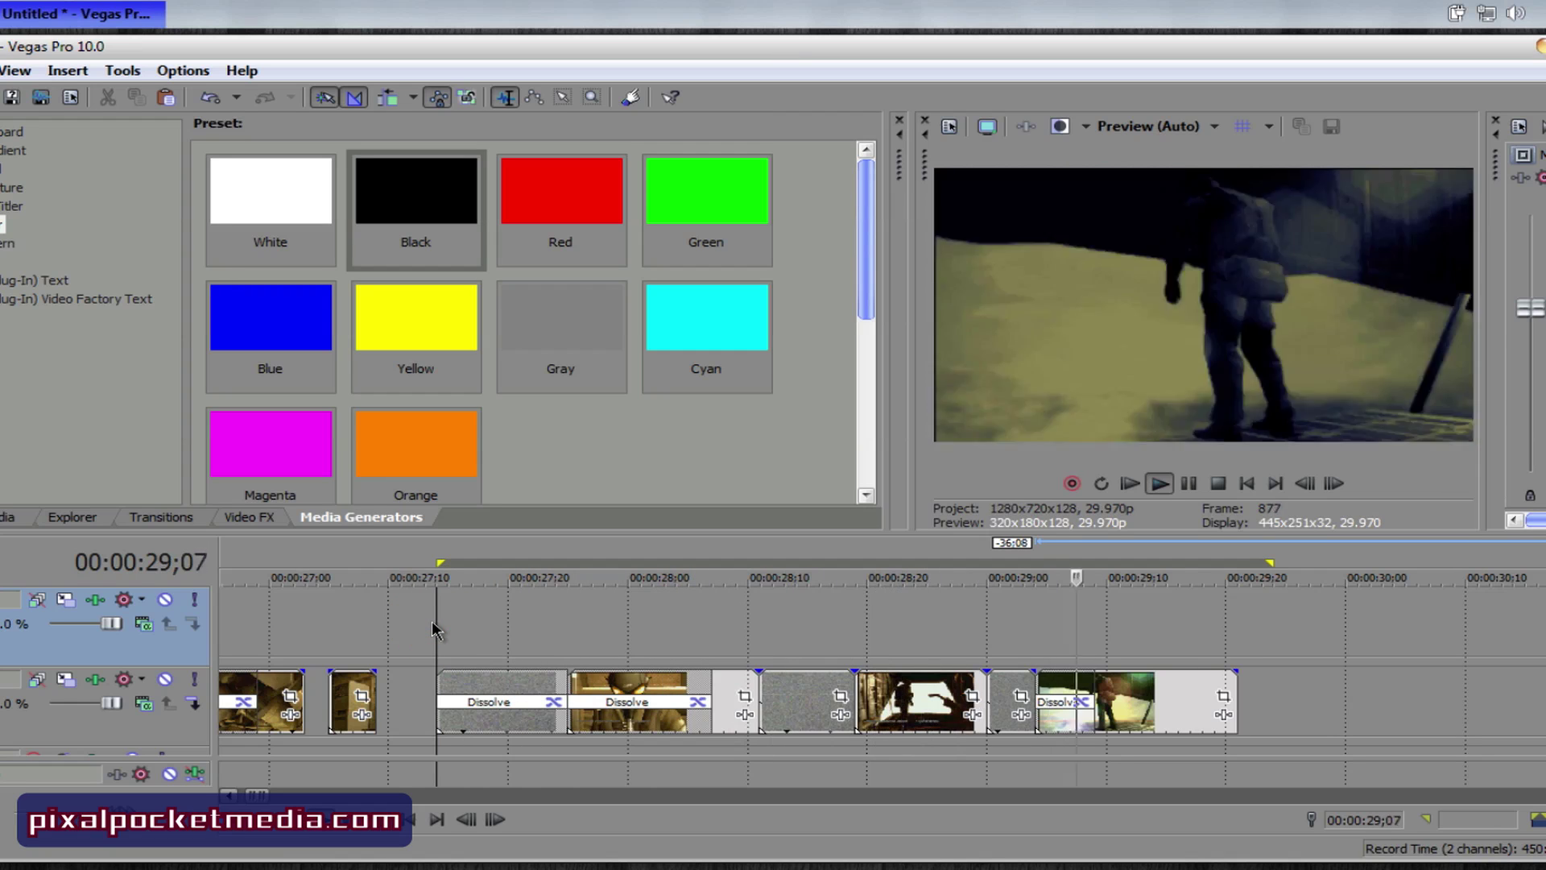
key(space)
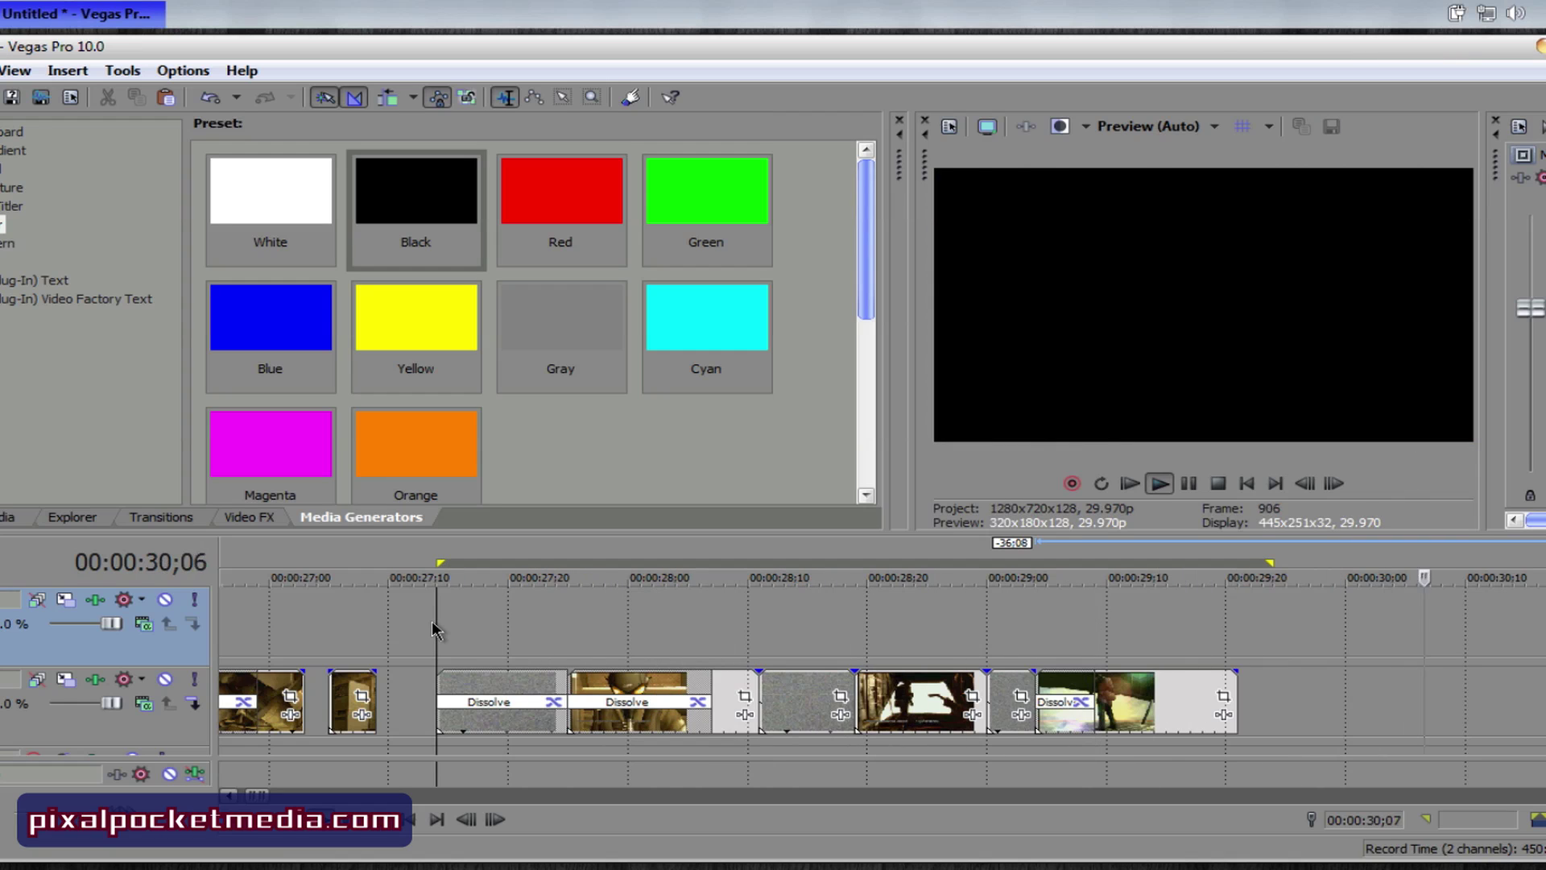
key(space)
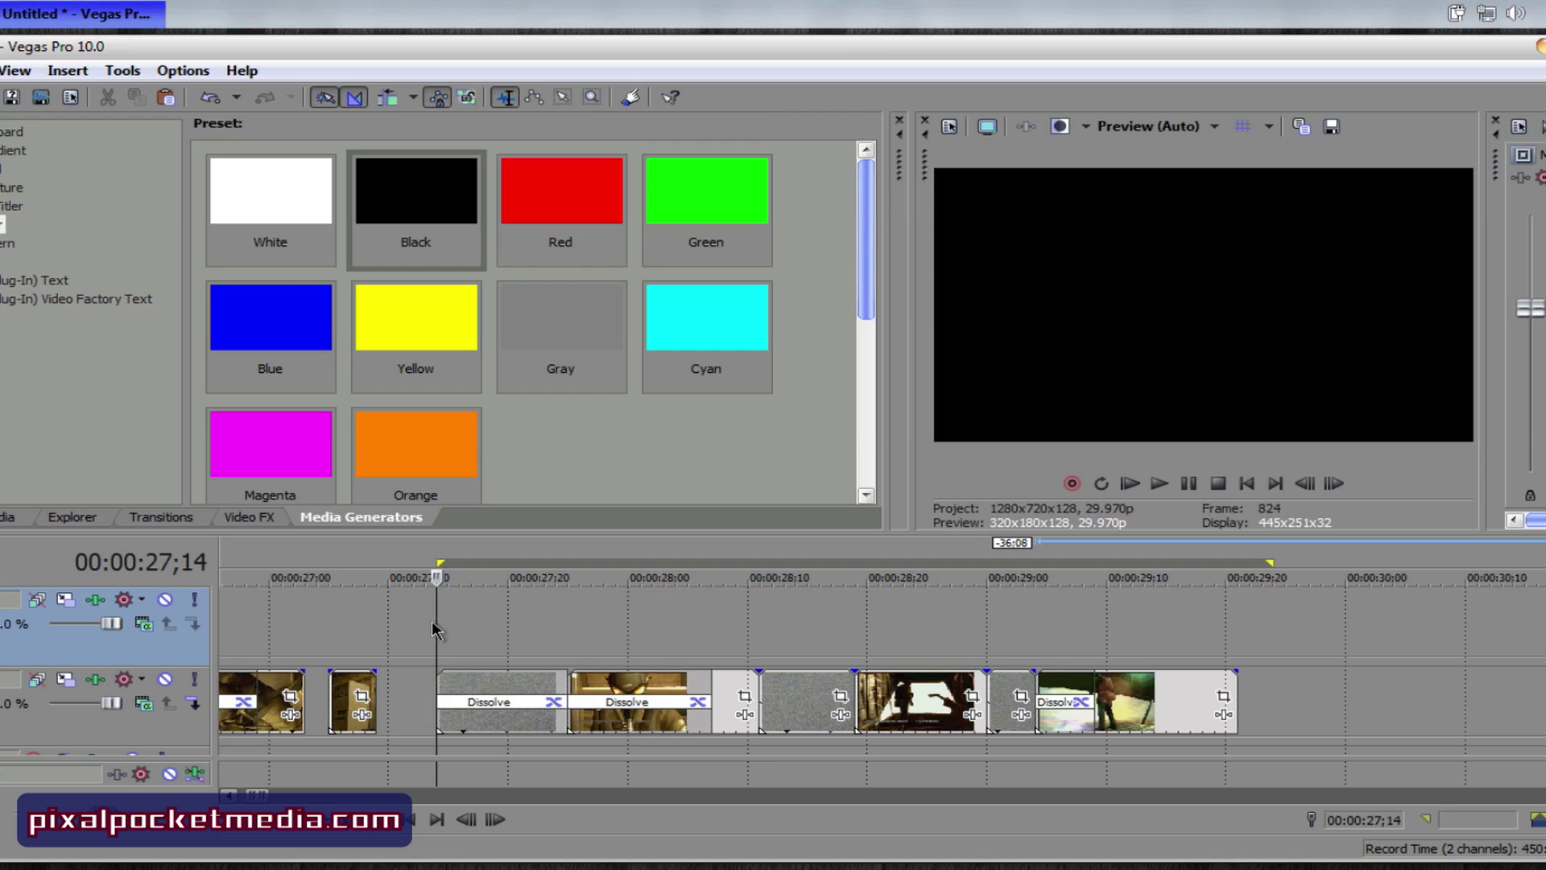
Step: Examine individual frames of the static, dissolve and footage events between about 00:00:27;15 and 00:00:29;08
click(794, 645)
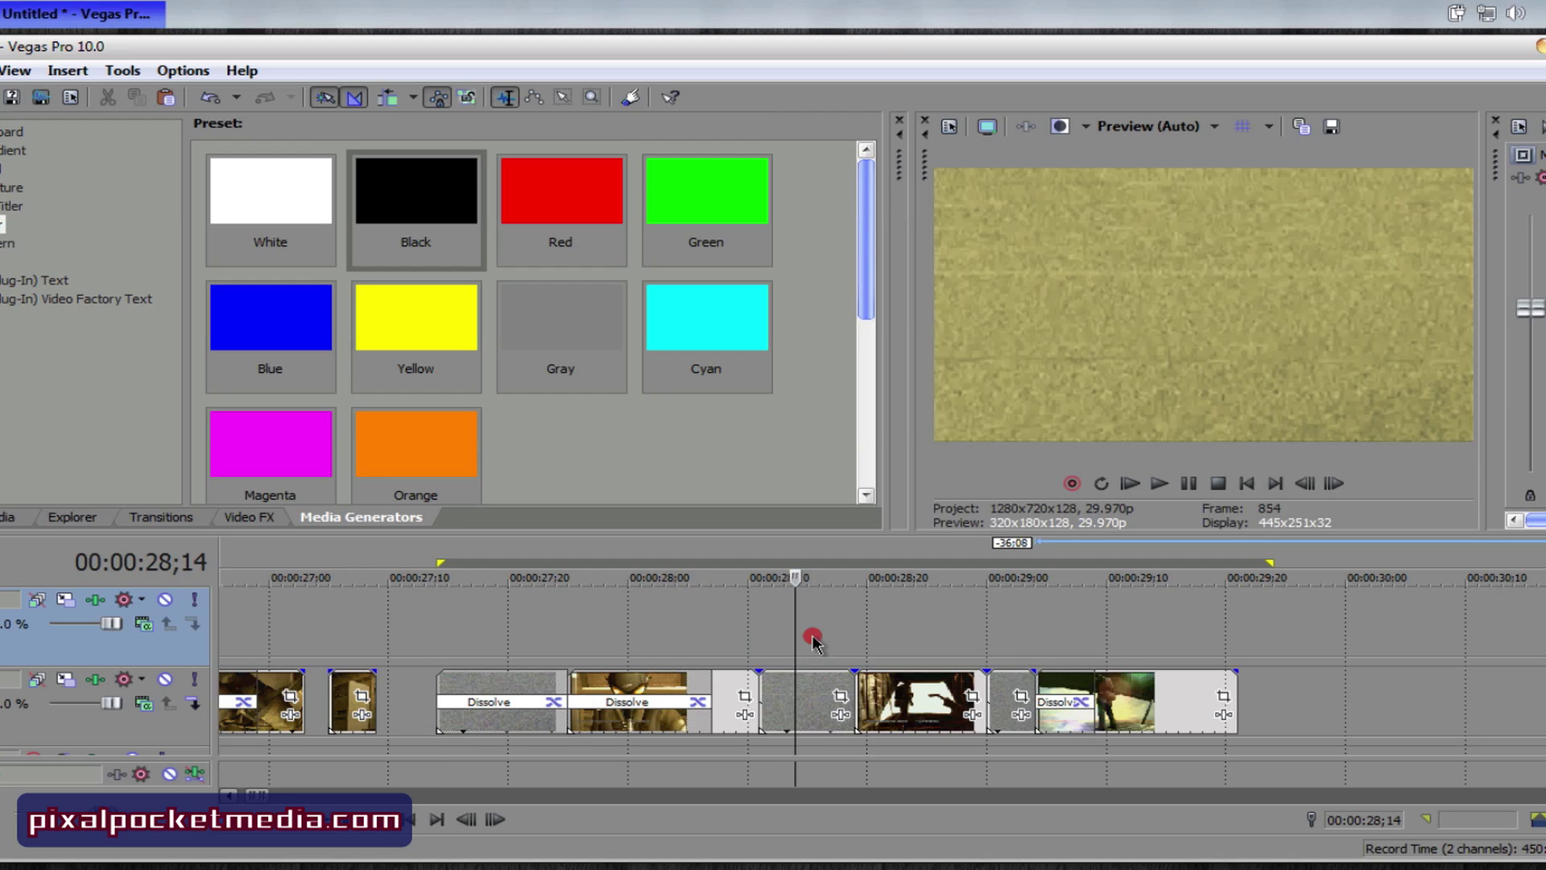
click(813, 640)
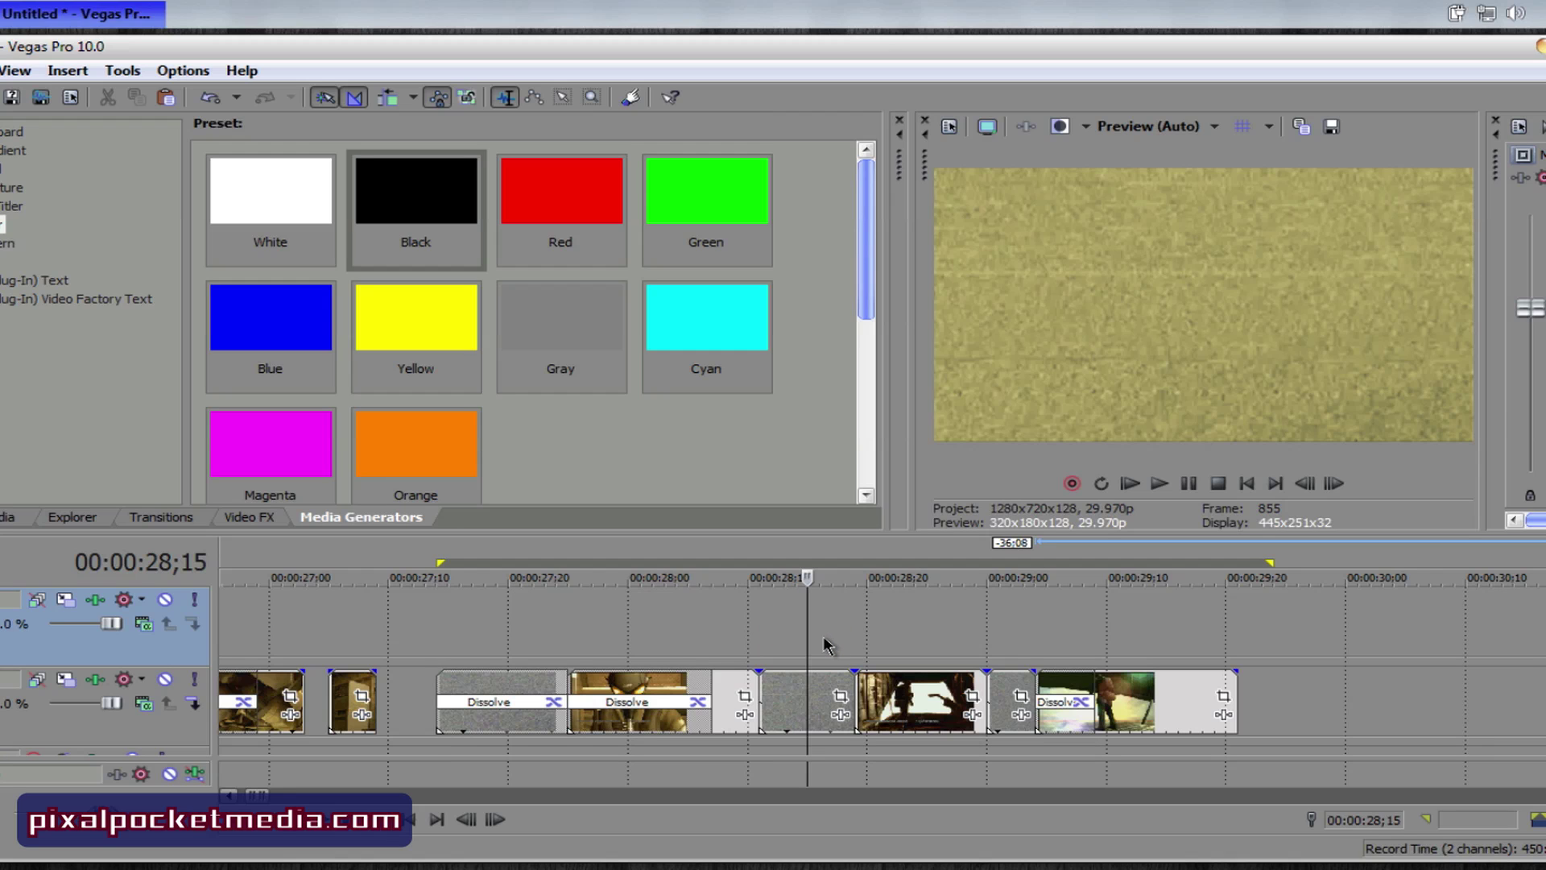
click(755, 659)
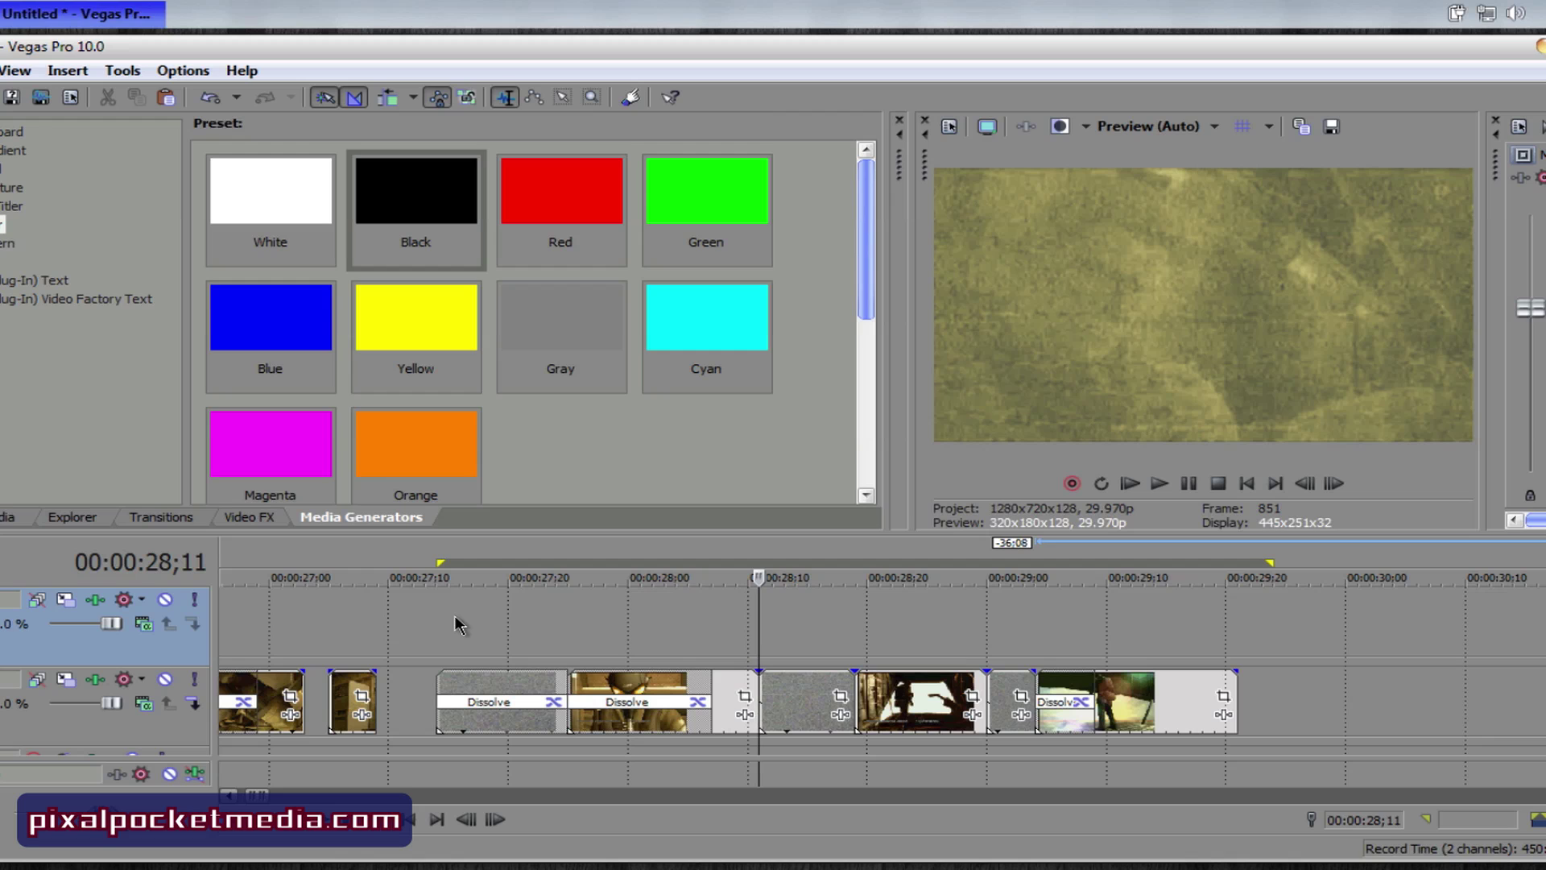
click(723, 646)
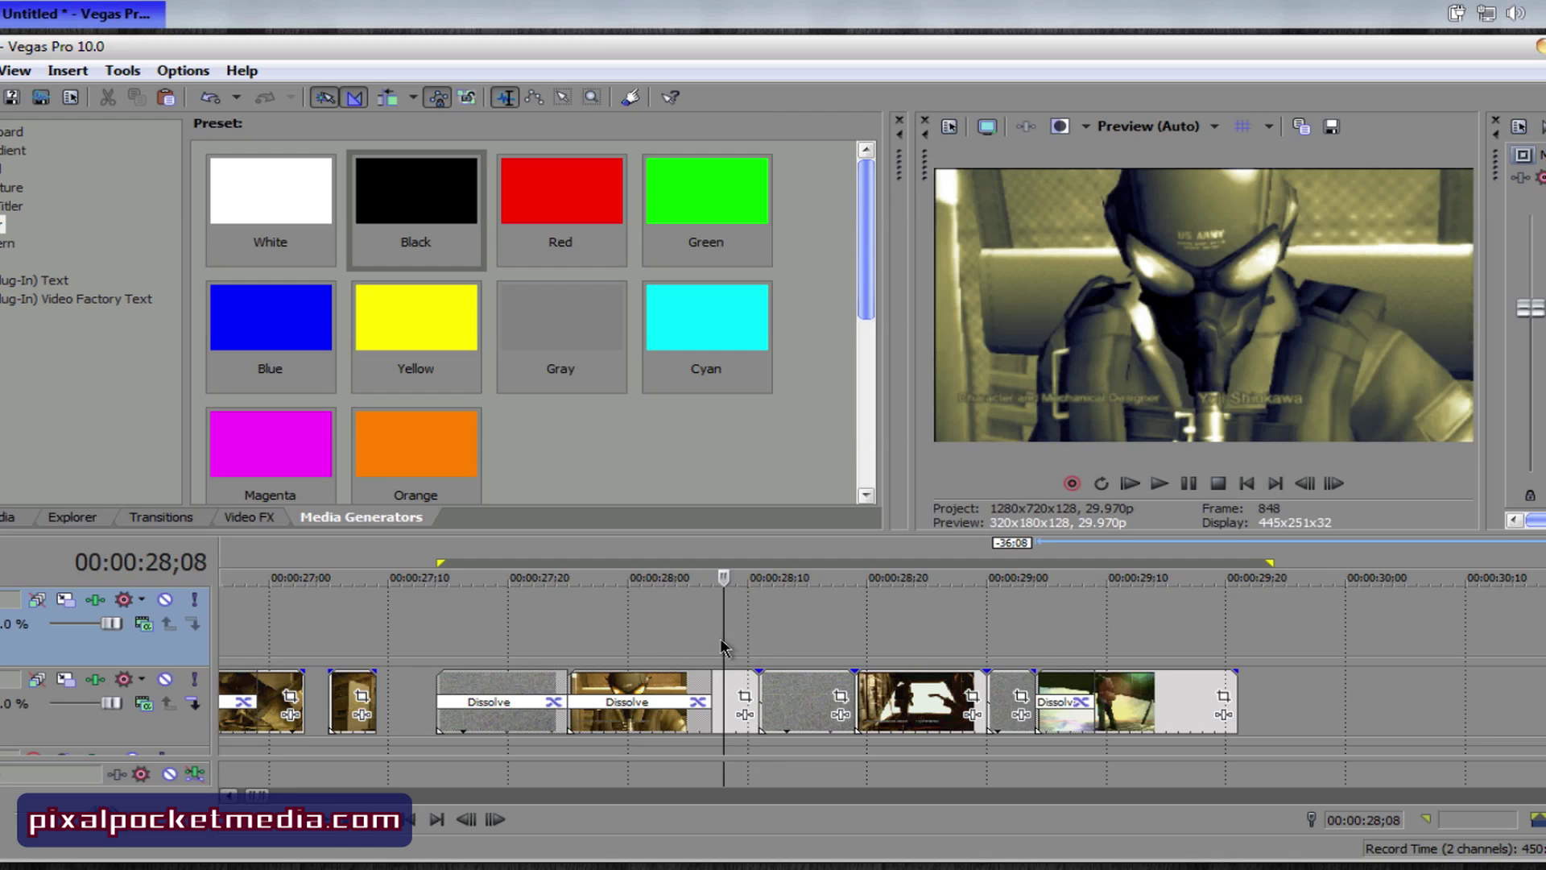
click(659, 649)
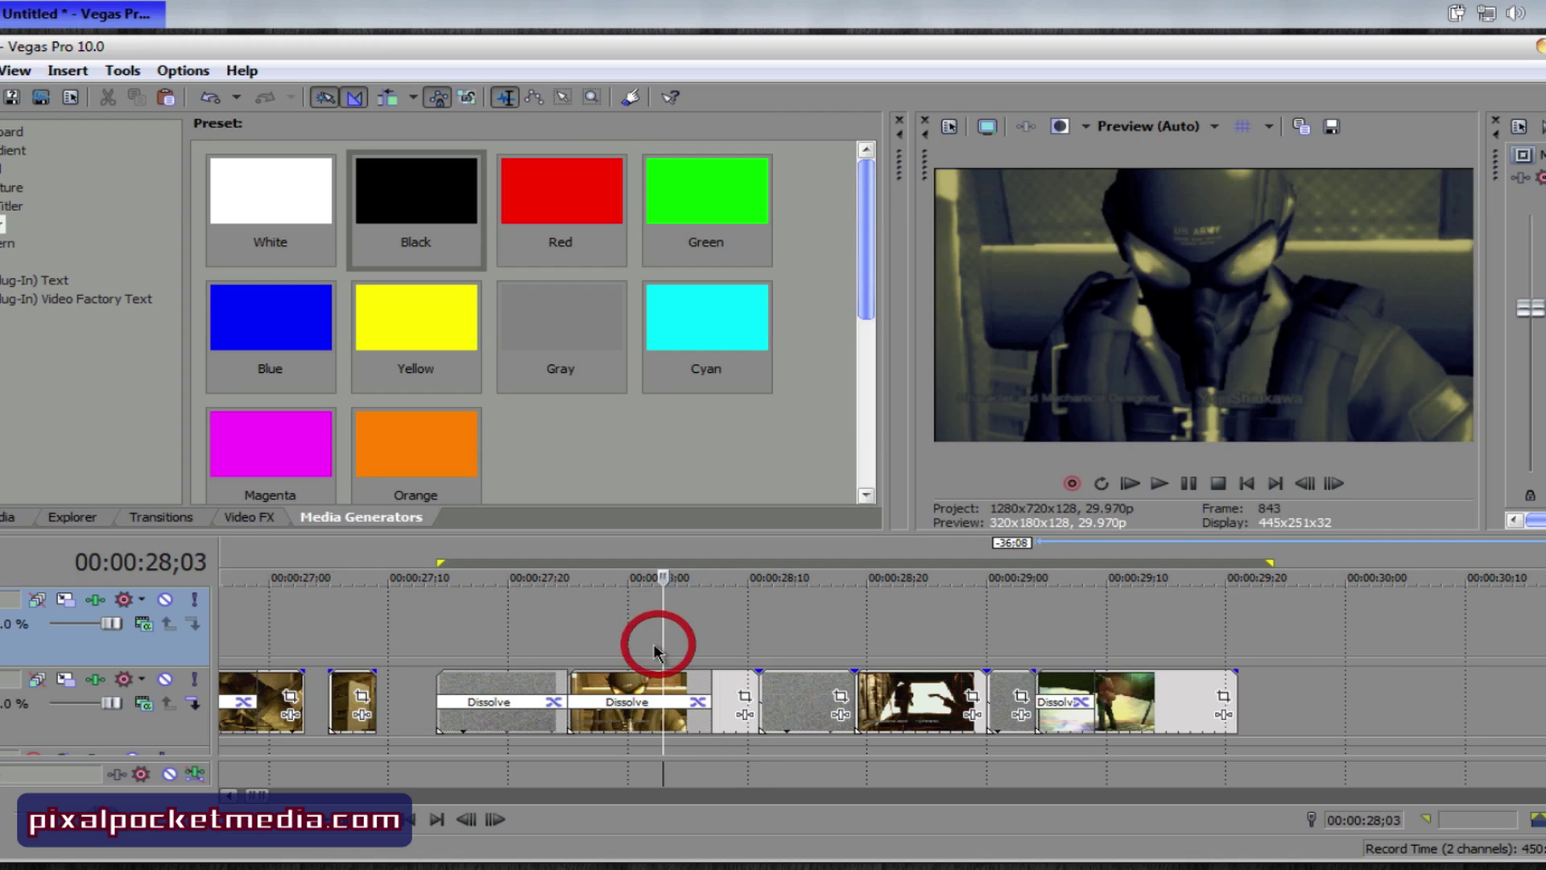
click(519, 651)
click(459, 648)
click(535, 639)
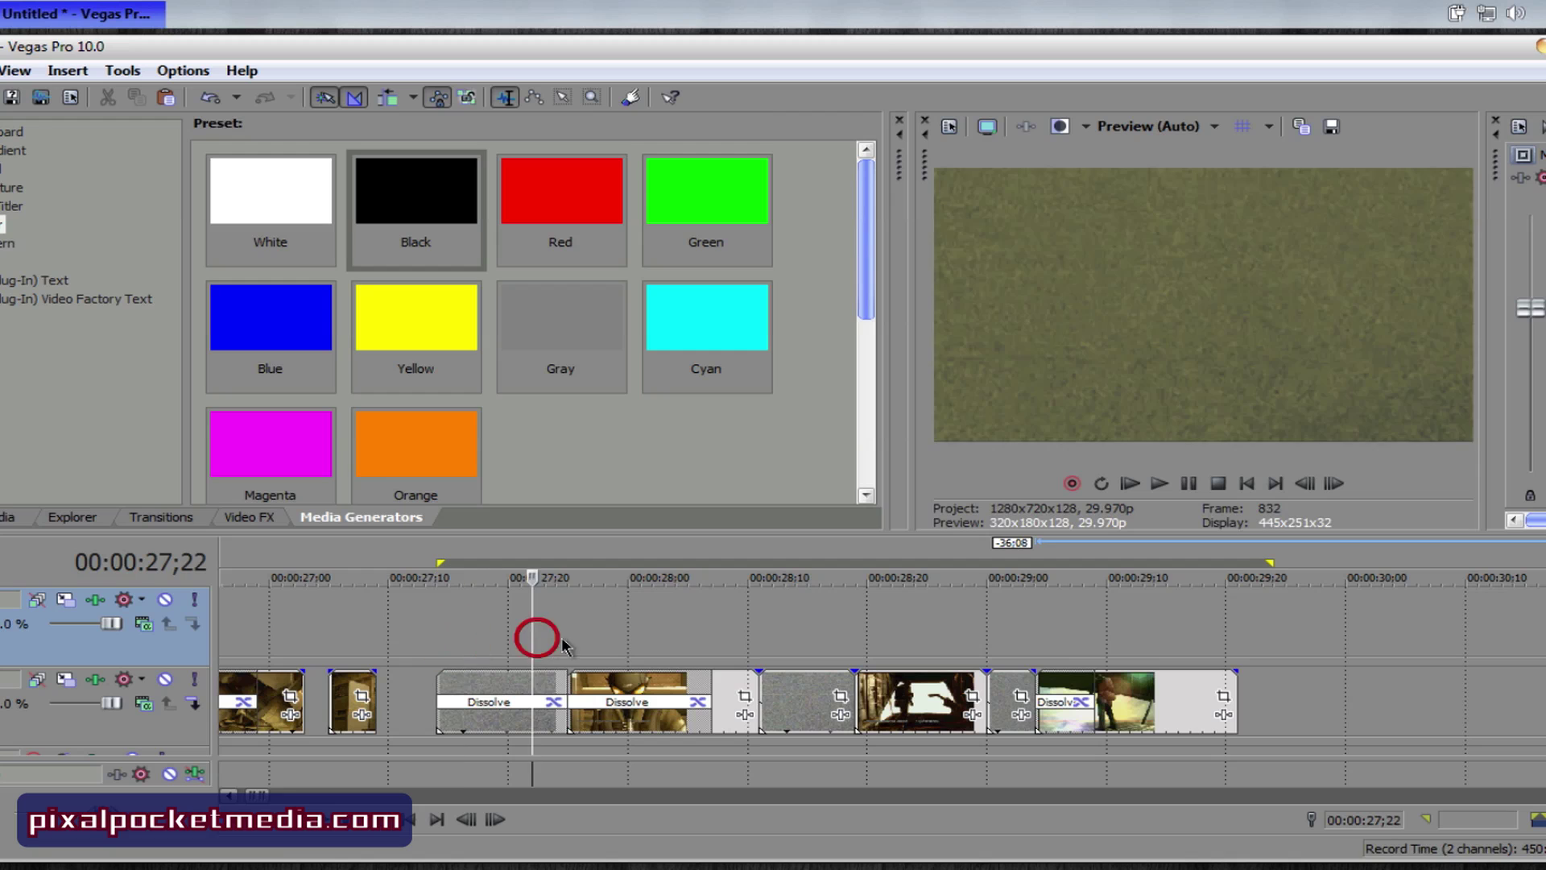
click(604, 645)
click(707, 641)
click(802, 644)
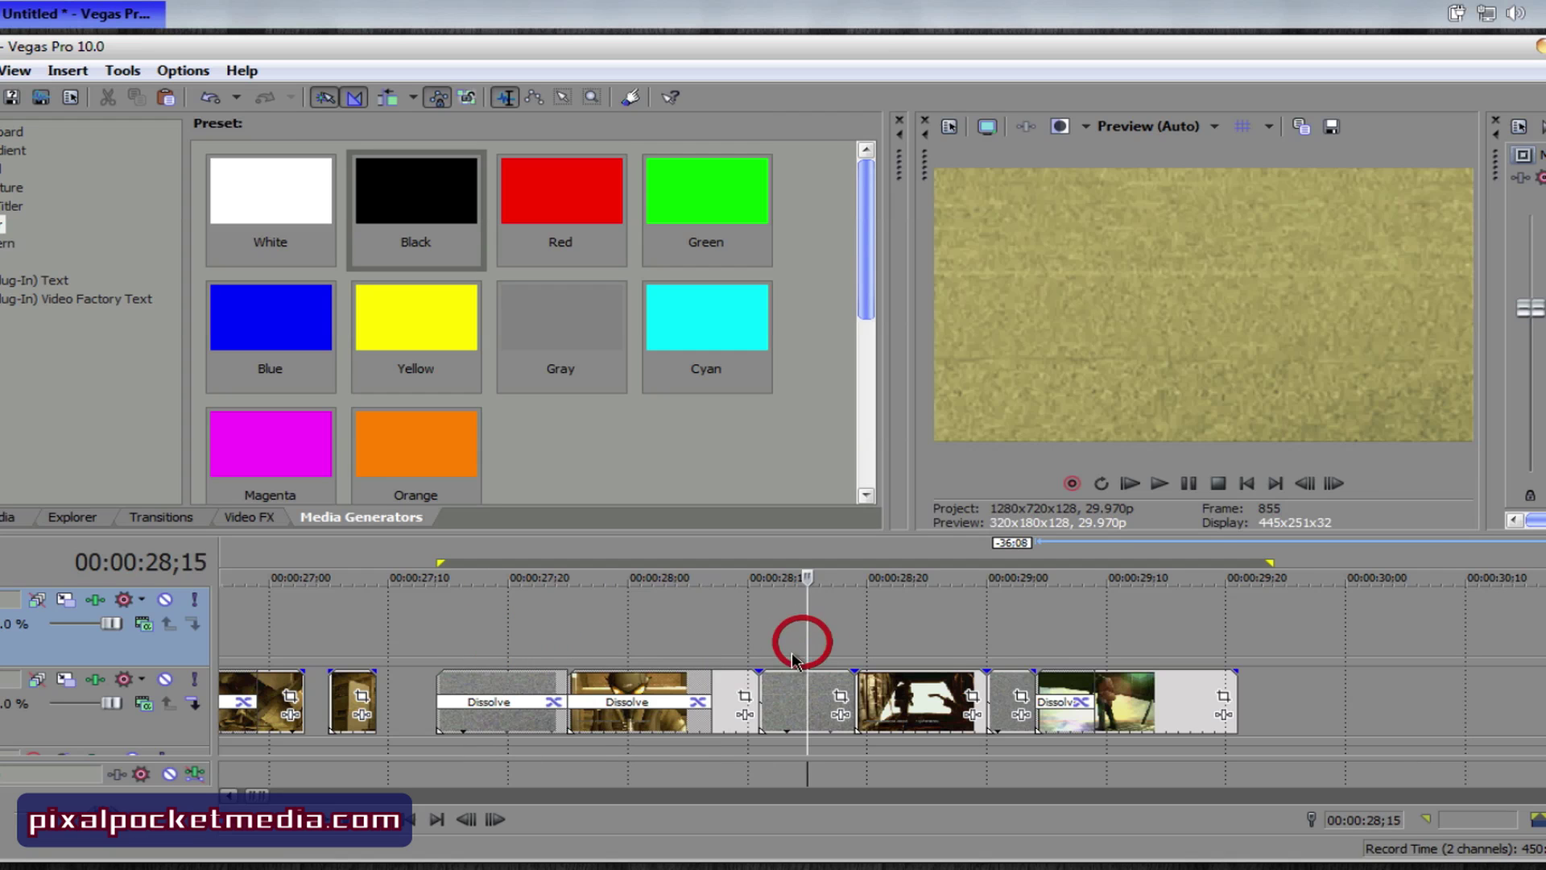
click(890, 659)
click(810, 644)
click(1022, 655)
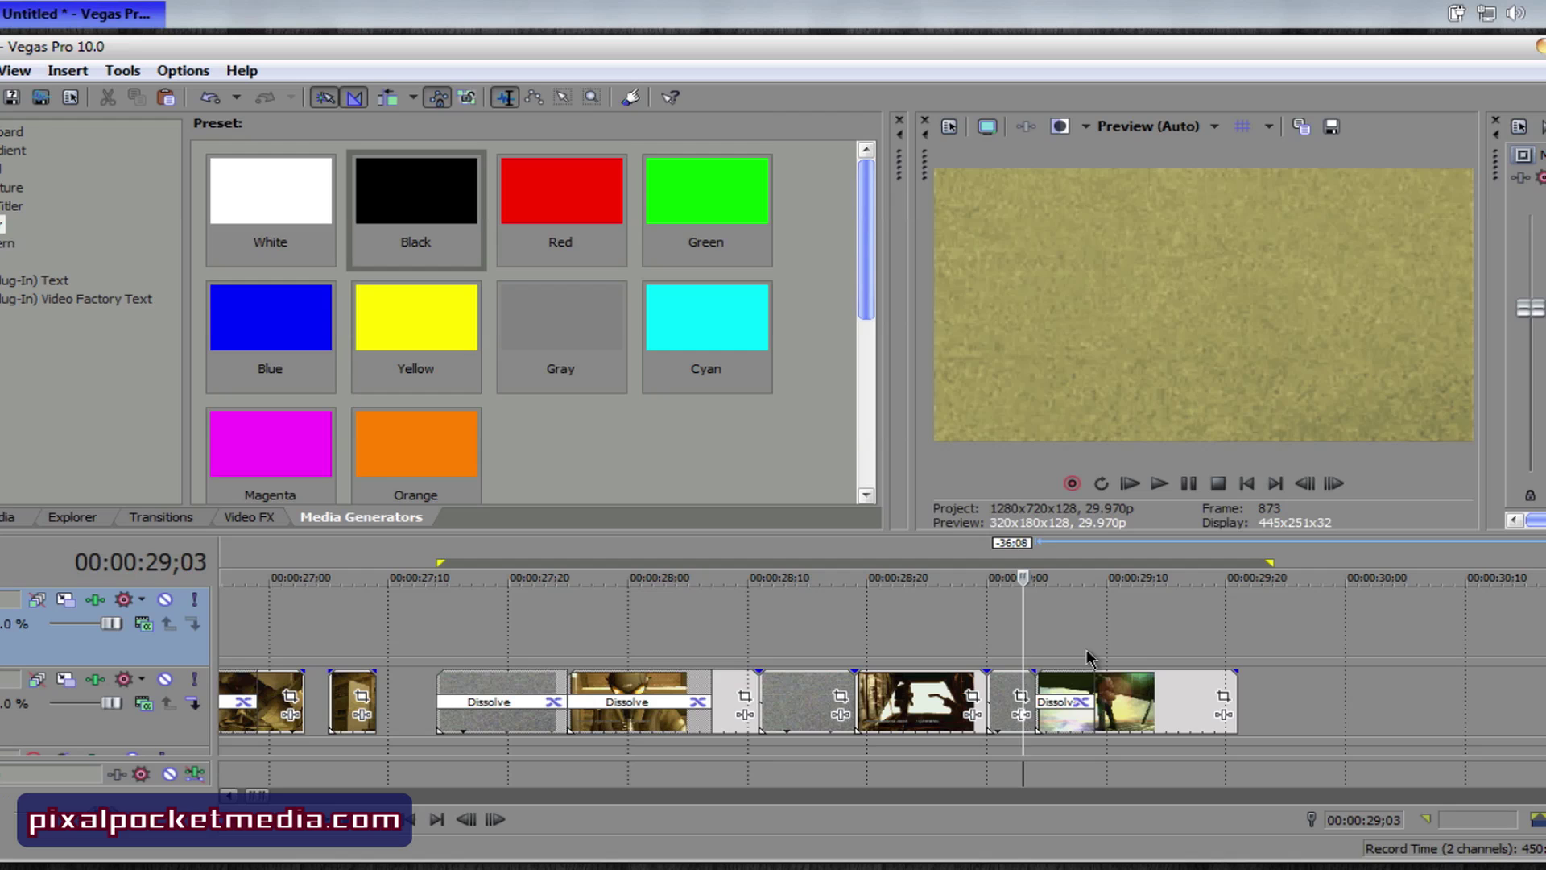
click(1080, 656)
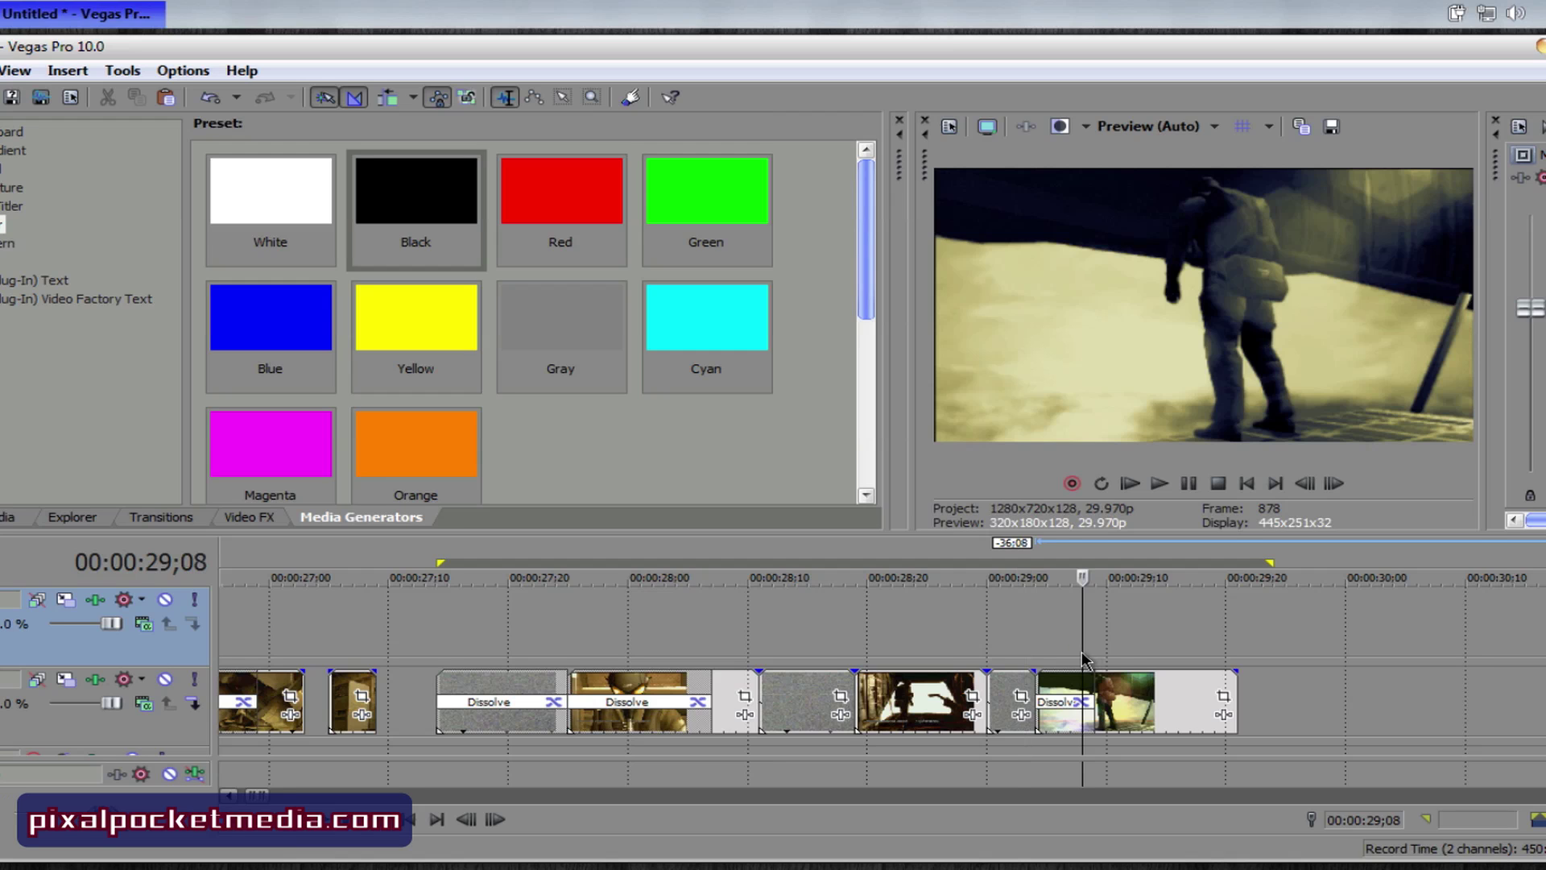
click(1049, 659)
click(1023, 649)
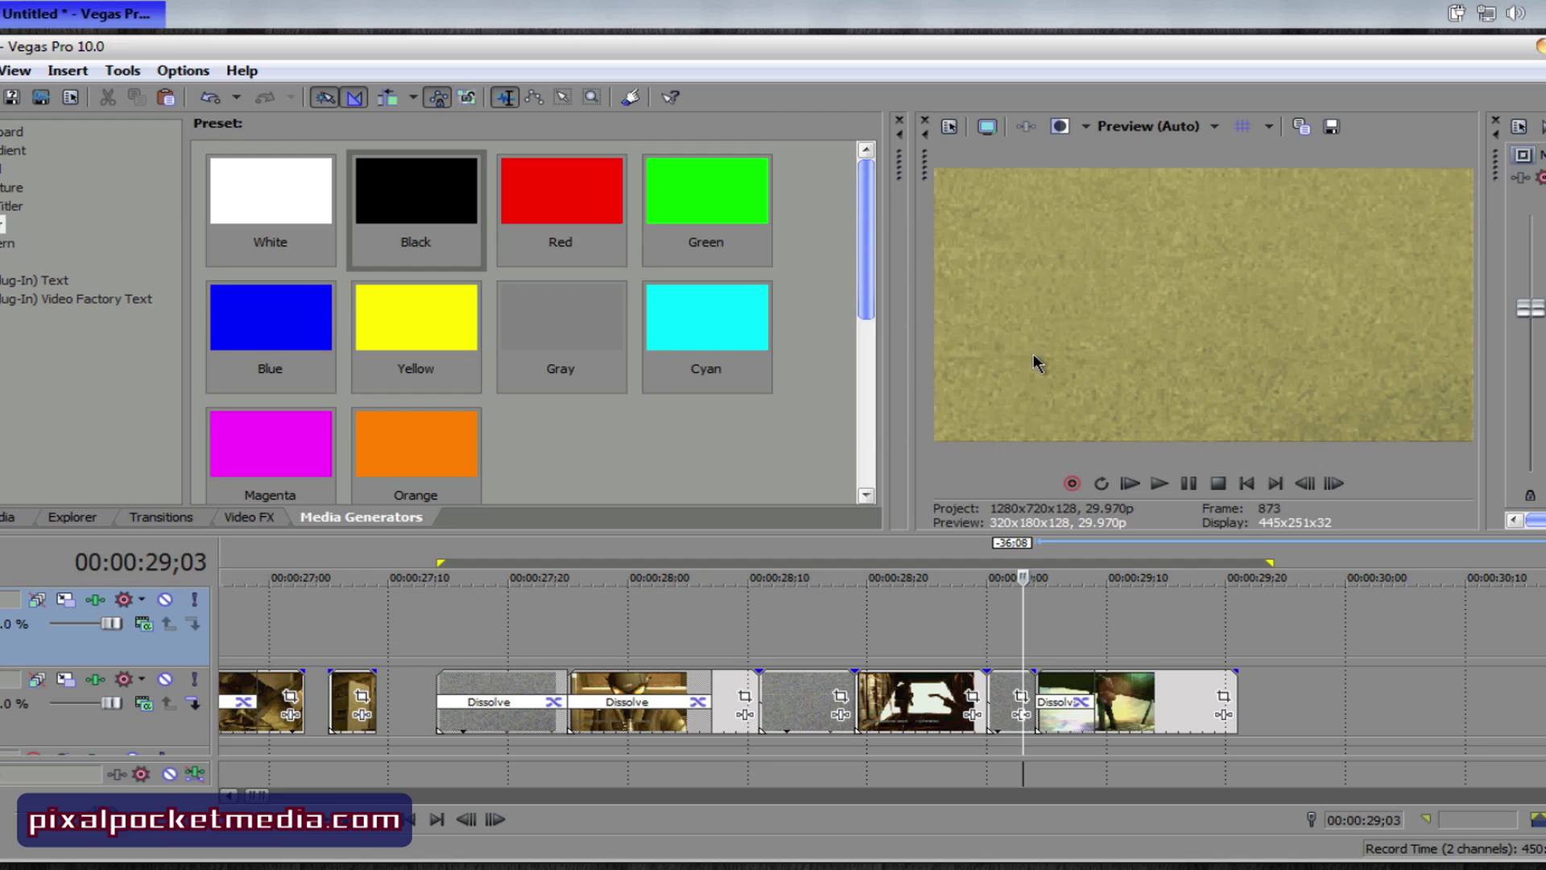
Step: Compare the frames at 00:00:26;00 and 00:00:26;05 within the earlier dissolving static event on track 2
click(230, 796)
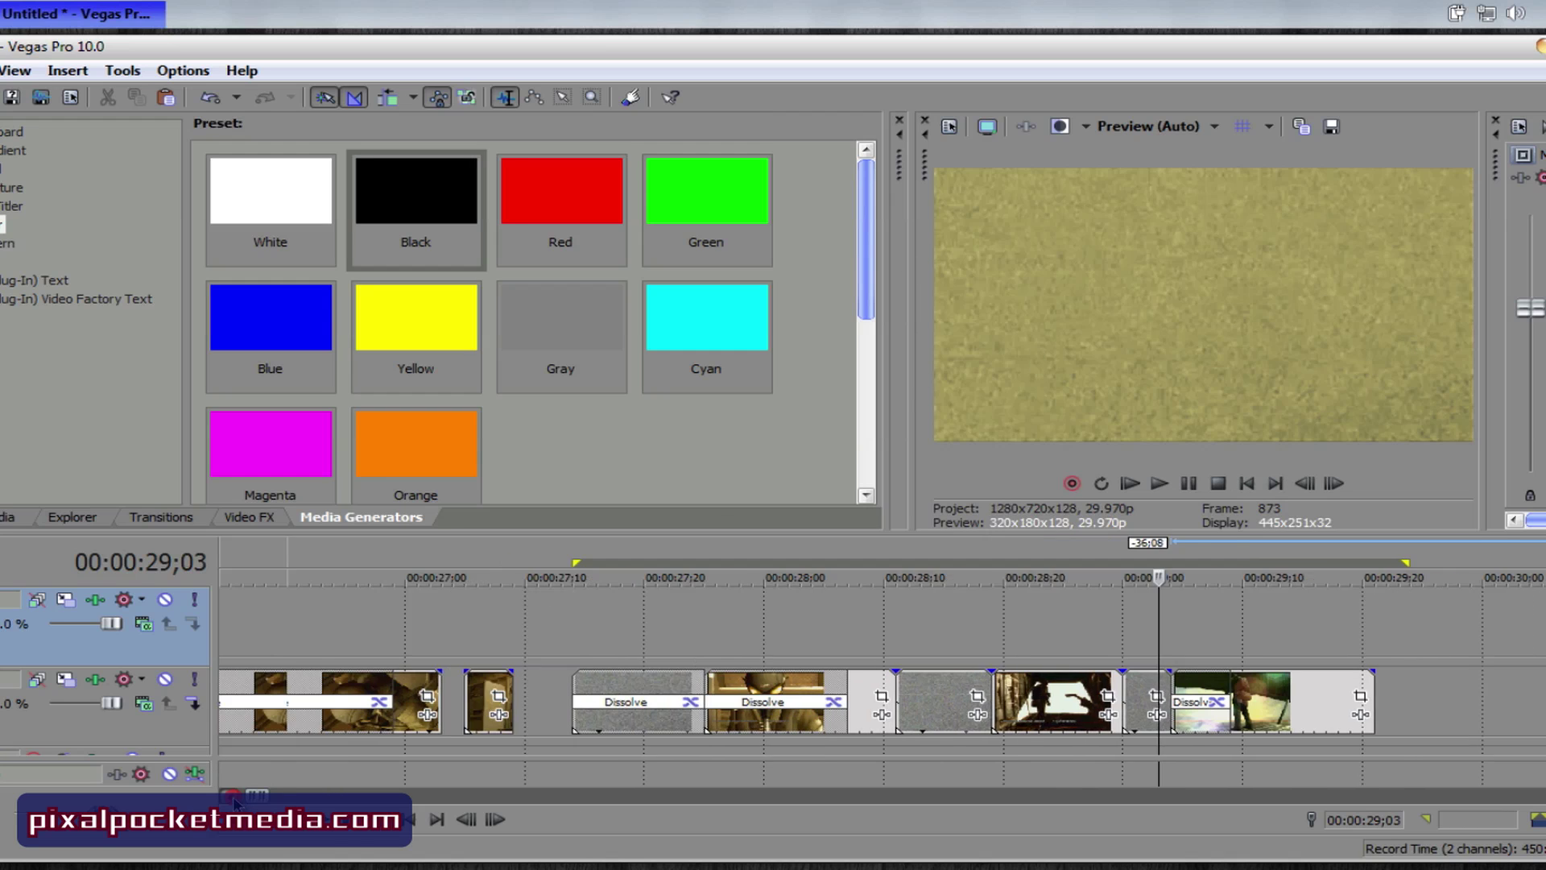
click(388, 622)
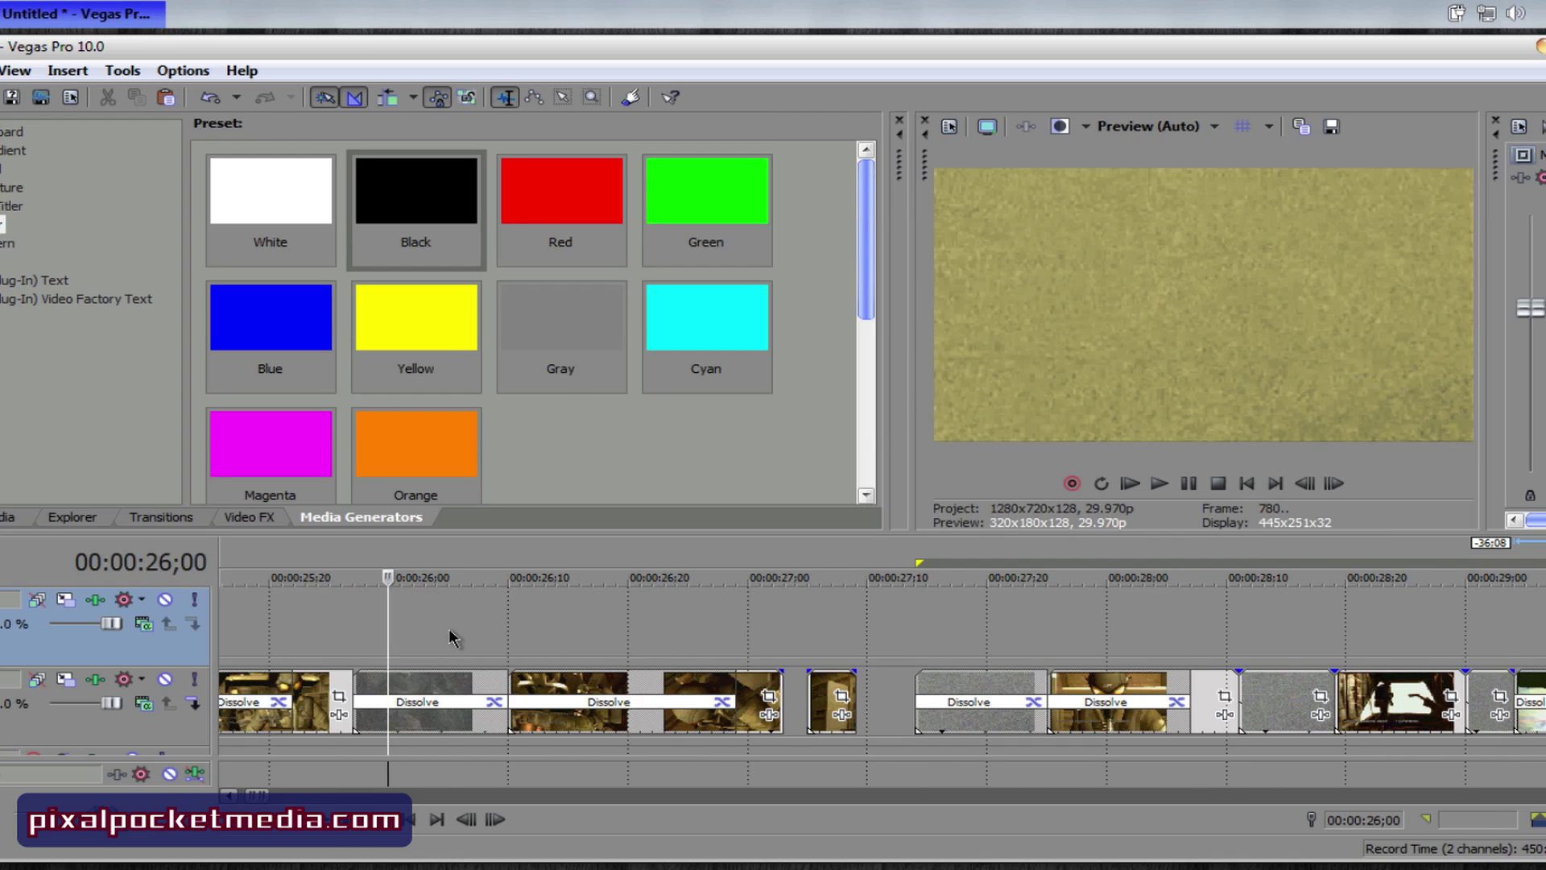
click(449, 629)
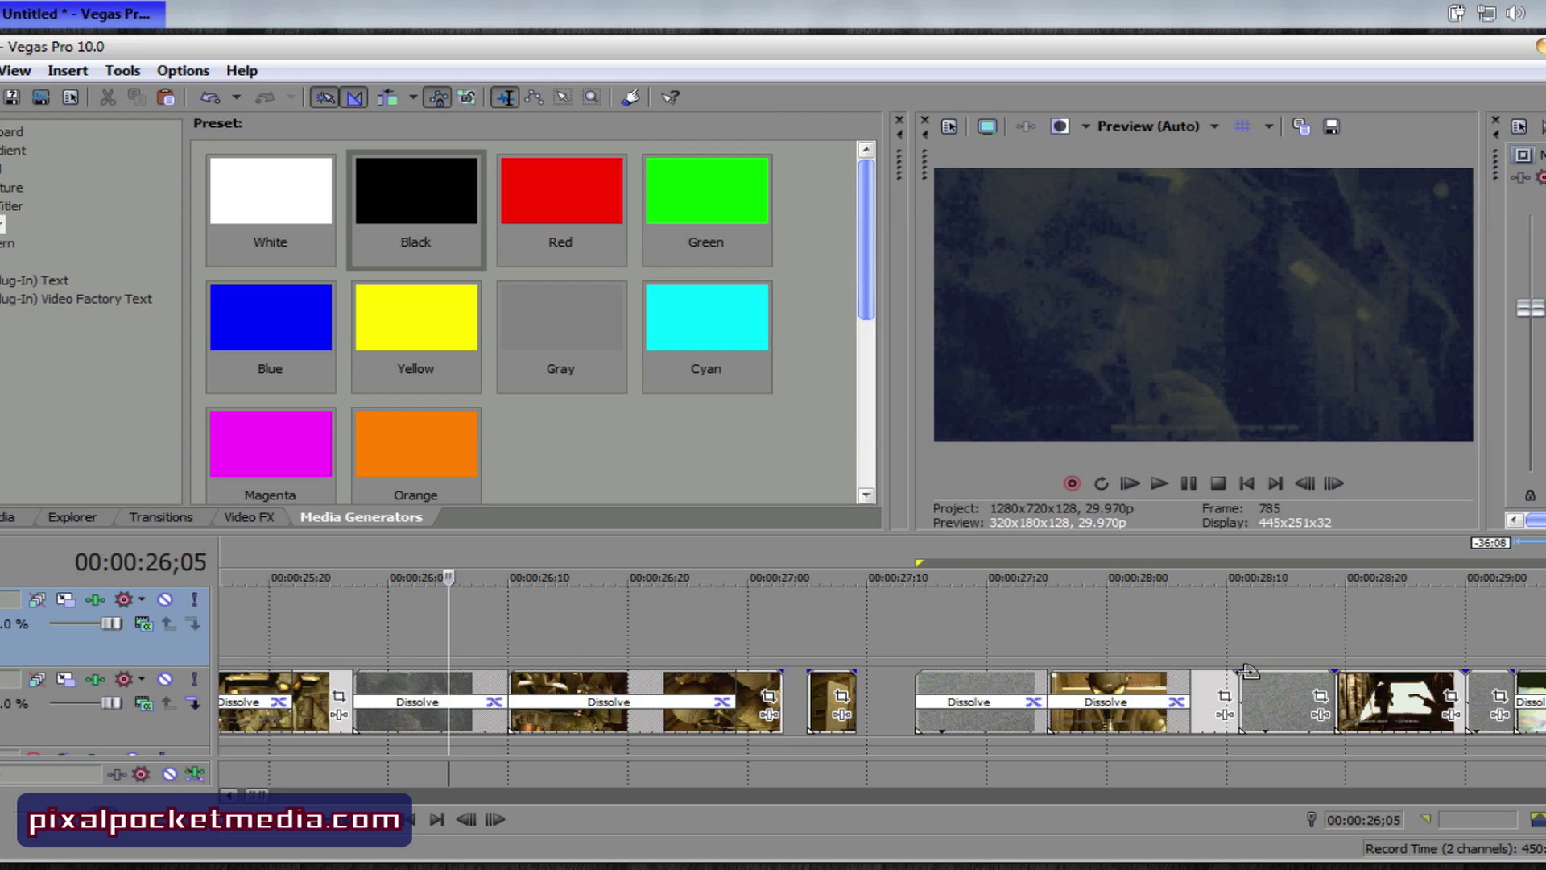
scroll(882, 660, right, 2)
scroll(1425, 709, right, 1)
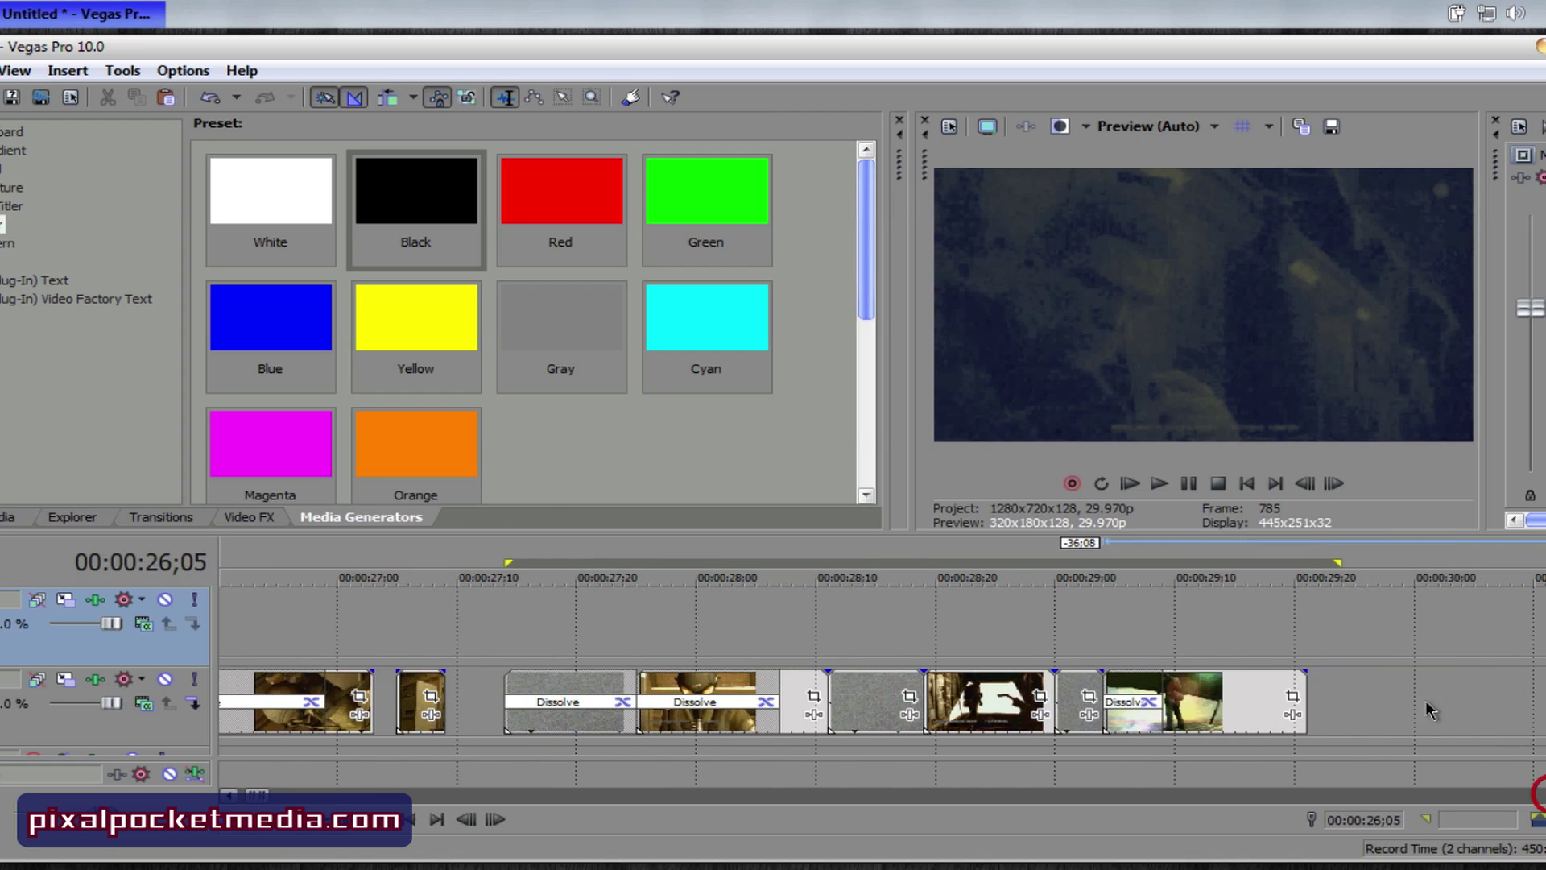
Step: Mark the region from 00:00:27;01 to 00:00:29;23 and place the cursor at its start
drag(1328, 625, 348, 629)
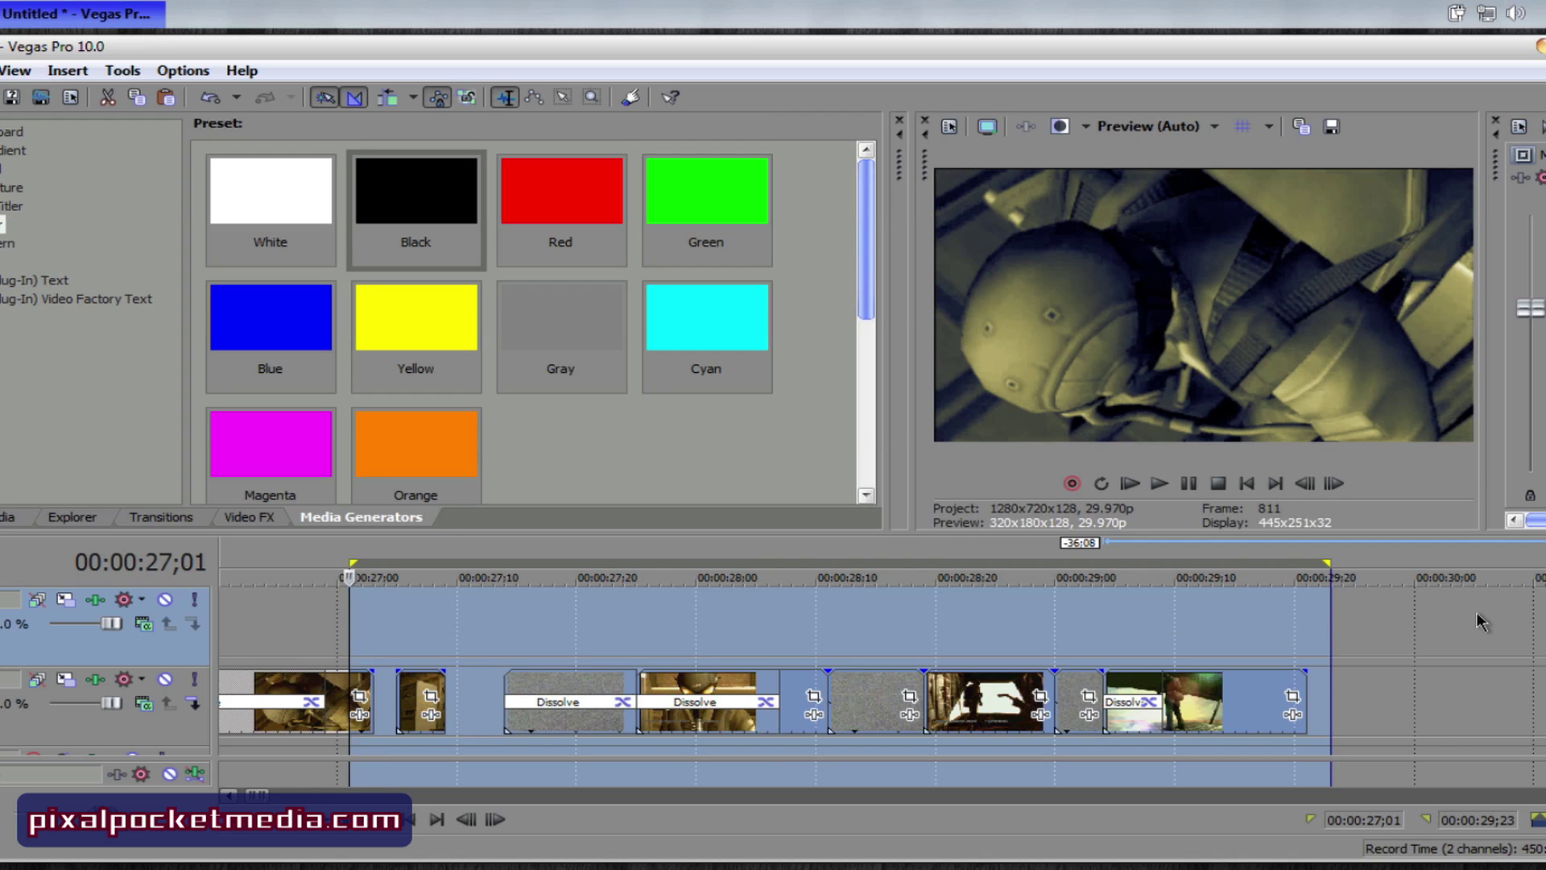
click(348, 630)
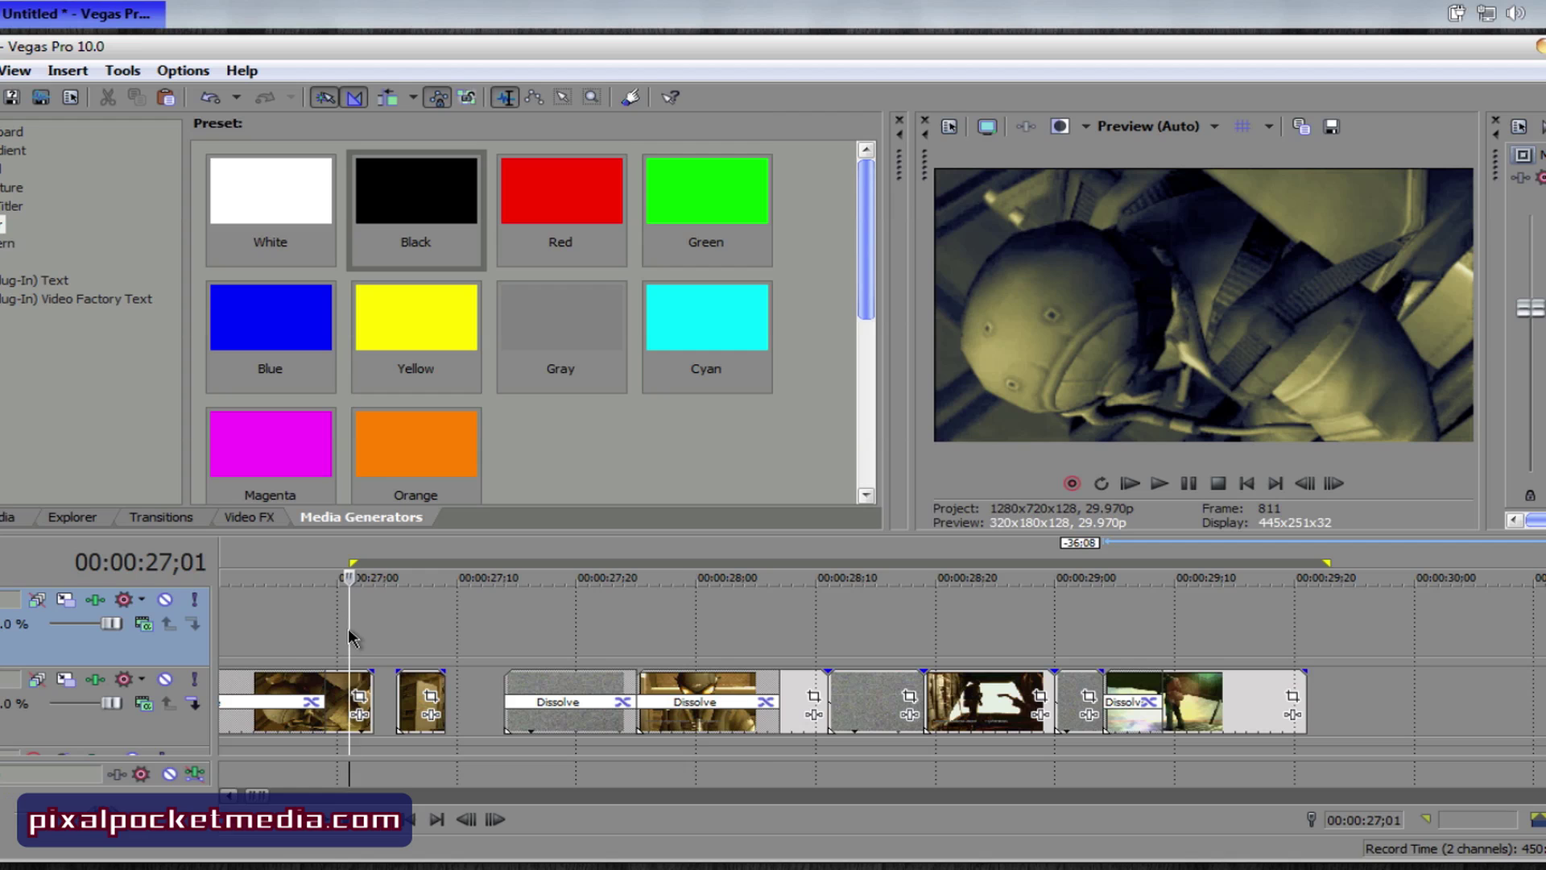
click(230, 796)
click(231, 796)
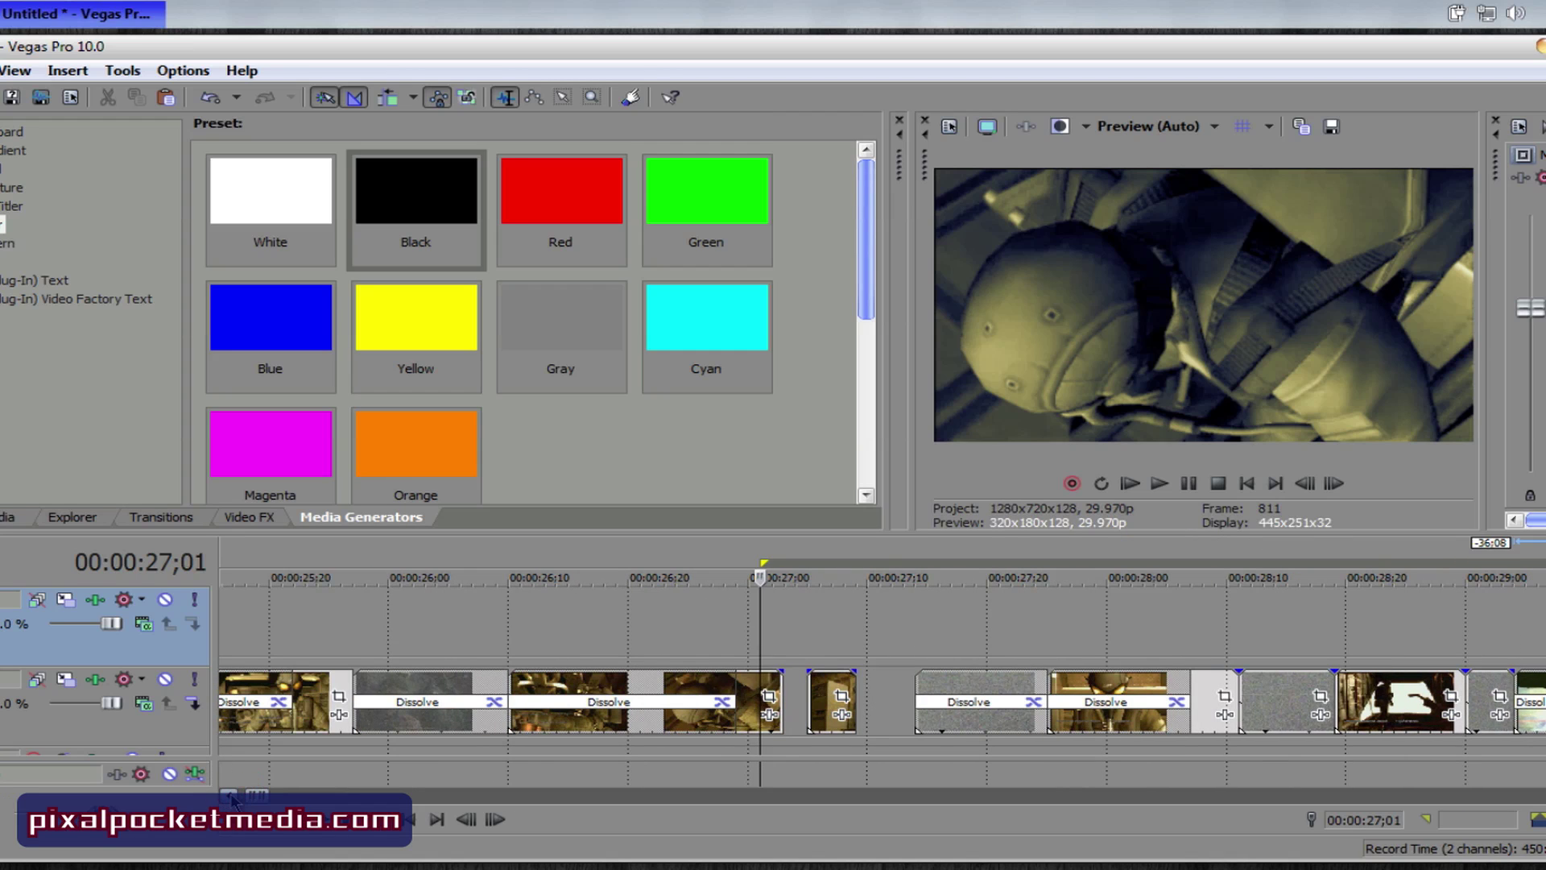